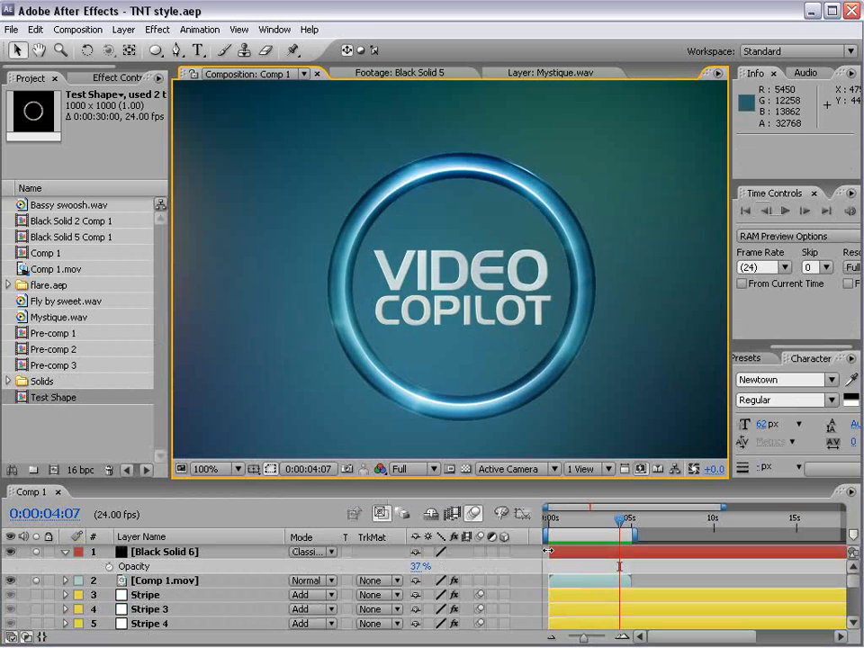
- Preview the finished Comp 1 logo animation and view its frames at 0:00:01:03 and 0:00:03:21
{"action": "key", "text": "KP_0"}
{"action": "left_click", "coordinate": [567, 520]}
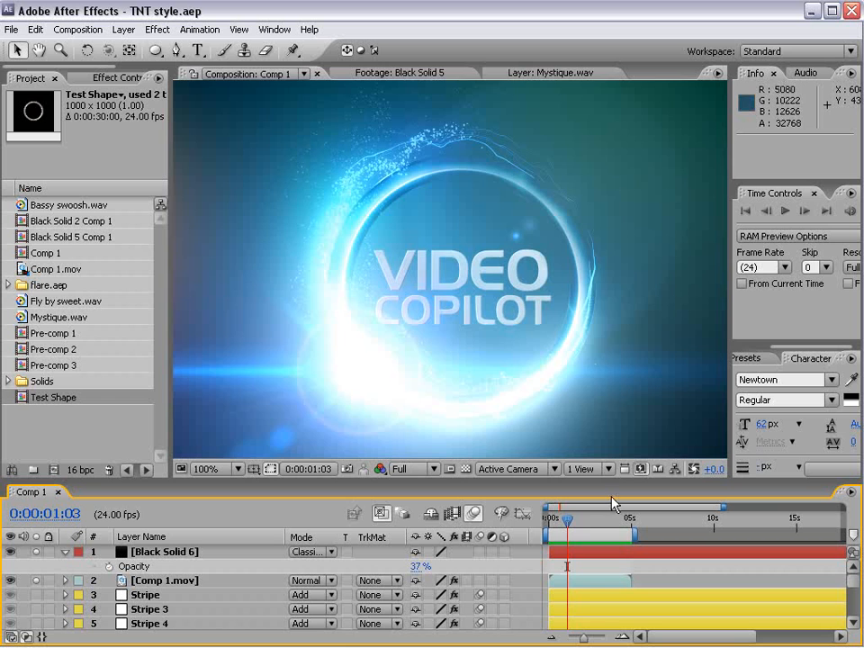
{"action": "left_click", "coordinate": [613, 520]}
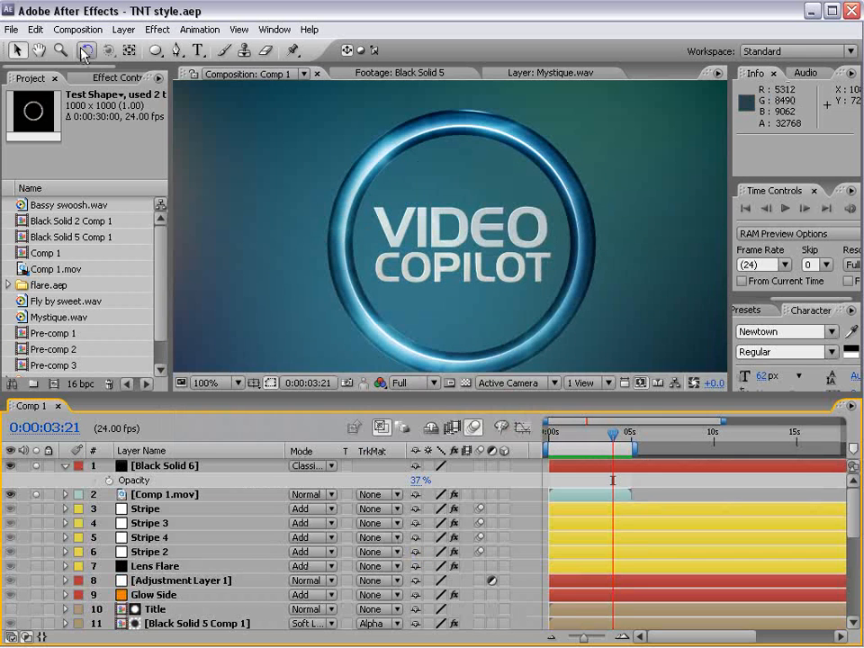
- Create a new composition with the NTSC D1 Widescreen Square Pixel preset, a 24 fps frame rate and a 10-second duration
{"action": "left_click", "coordinate": [79, 30]}
{"action": "left_click", "coordinate": [90, 47]}
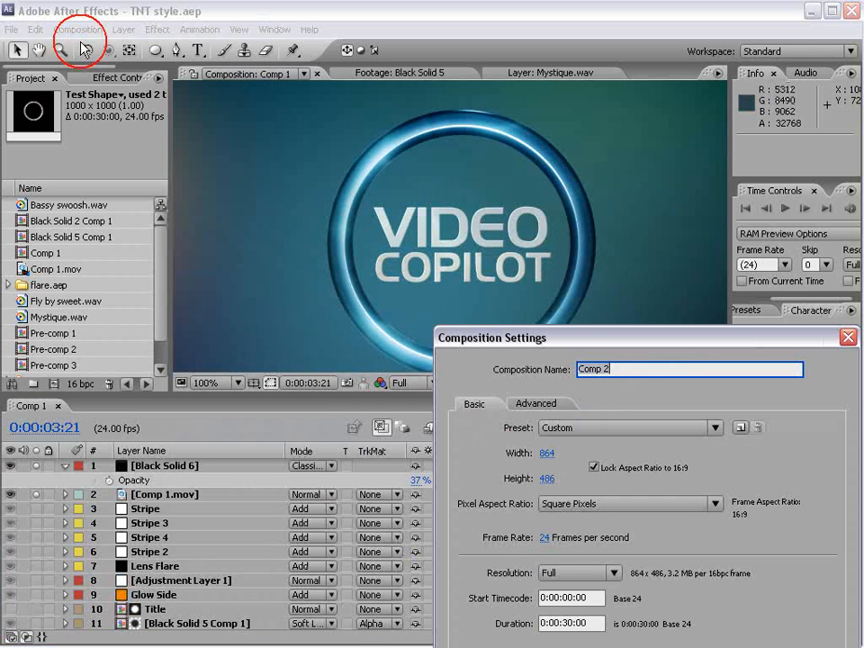
{"action": "left_click_drag", "start_coordinate": [590, 335], "coordinate": [272, 140]}
{"action": "left_click", "coordinate": [261, 235]}
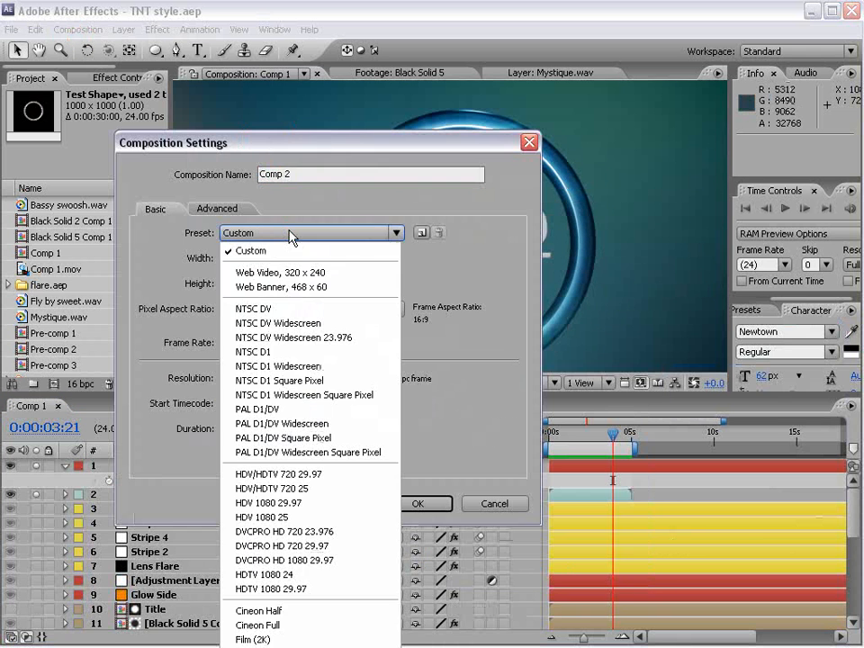
{"action": "left_click", "coordinate": [326, 393]}
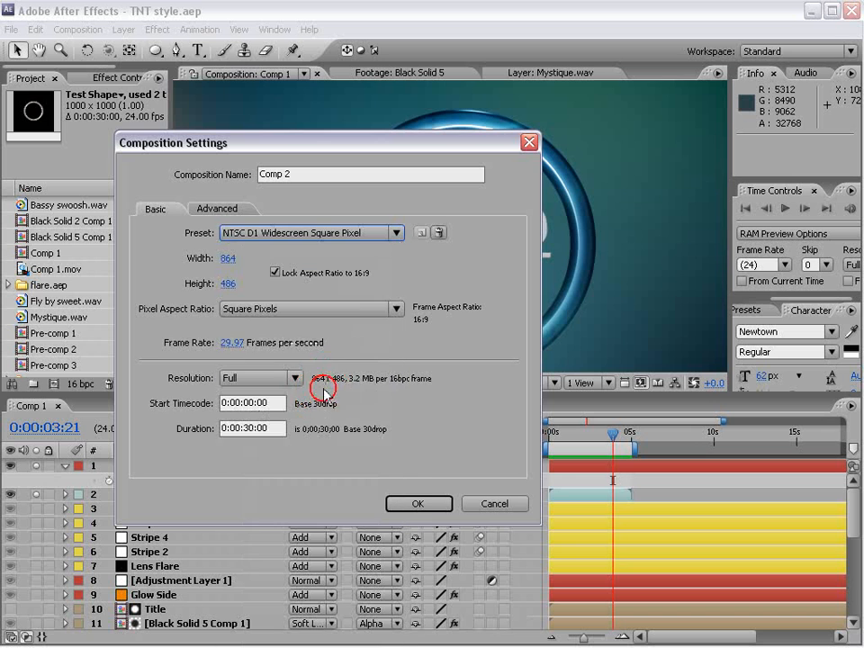
{"action": "left_click", "coordinate": [233, 342]}
{"action": "type", "text": "24"}
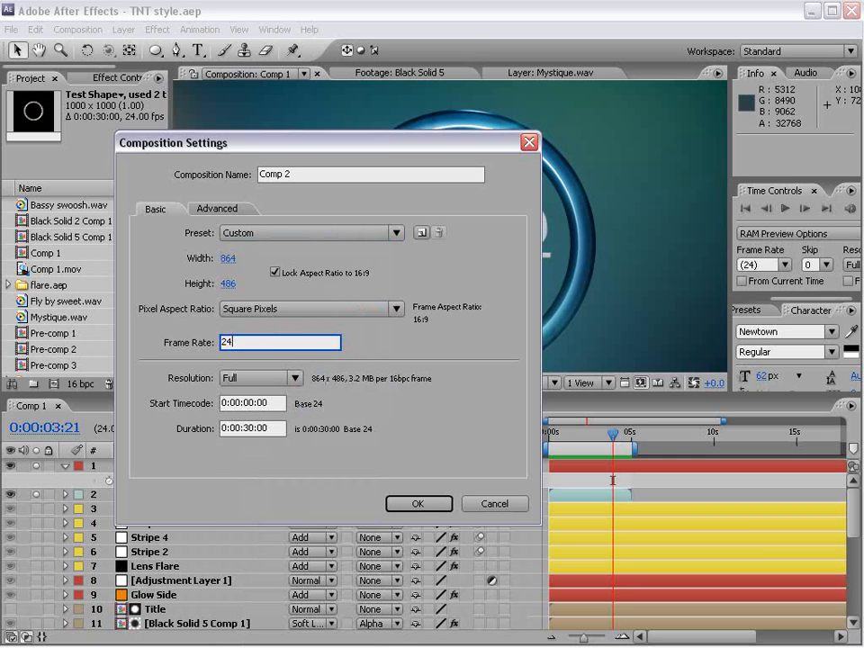
{"action": "left_click_drag", "start_coordinate": [255, 429], "coordinate": [244, 429]}
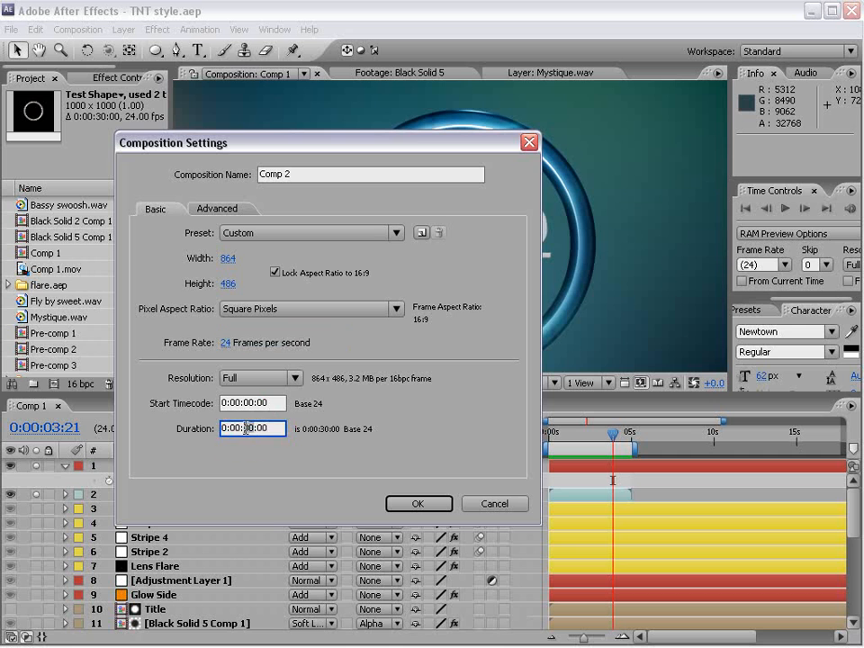
{"action": "type", "text": "10"}
{"action": "left_click", "coordinate": [420, 504]}
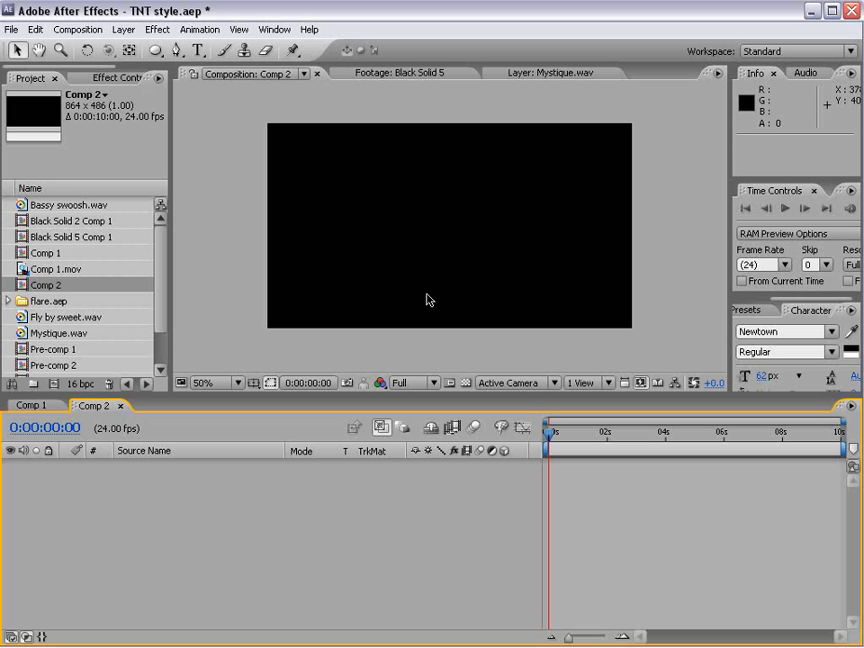
- Add a black 864 x 486 solid layer named BG to the new composition
{"action": "left_click", "coordinate": [405, 346]}
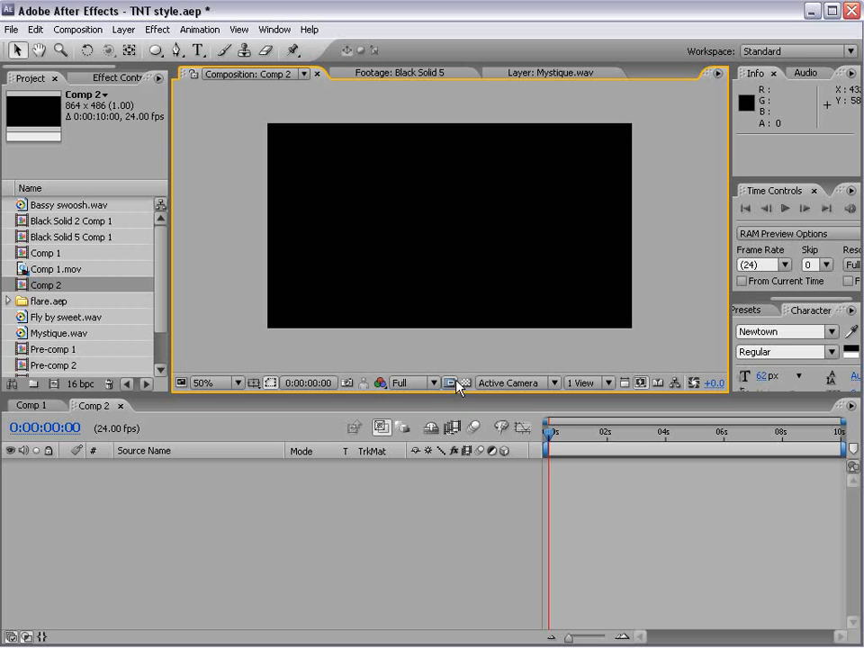
{"action": "left_click", "coordinate": [124, 29]}
{"action": "mouse_move", "coordinate": [180, 47]}
{"action": "left_click", "coordinate": [371, 61]}
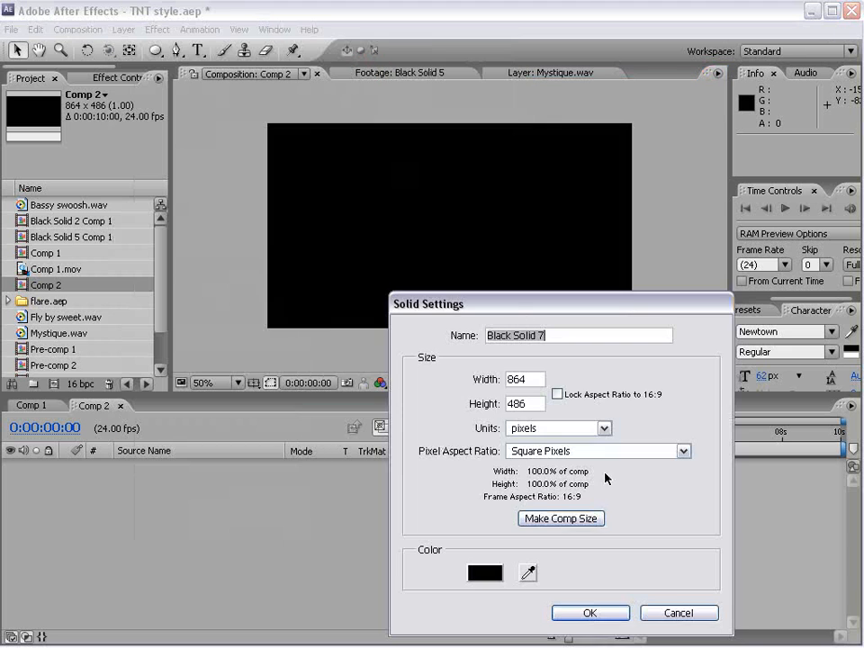
{"action": "left_click_drag", "start_coordinate": [512, 306], "coordinate": [347, 249]}
{"action": "left_click_drag", "start_coordinate": [396, 273], "coordinate": [181, 277]}
{"action": "type", "text": "BG"}
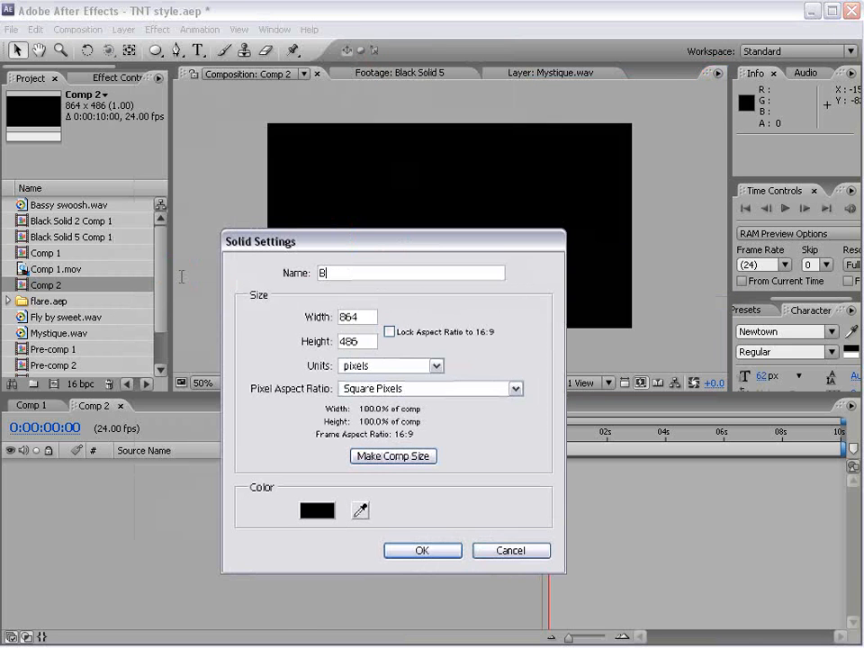
{"action": "key", "text": "Return"}
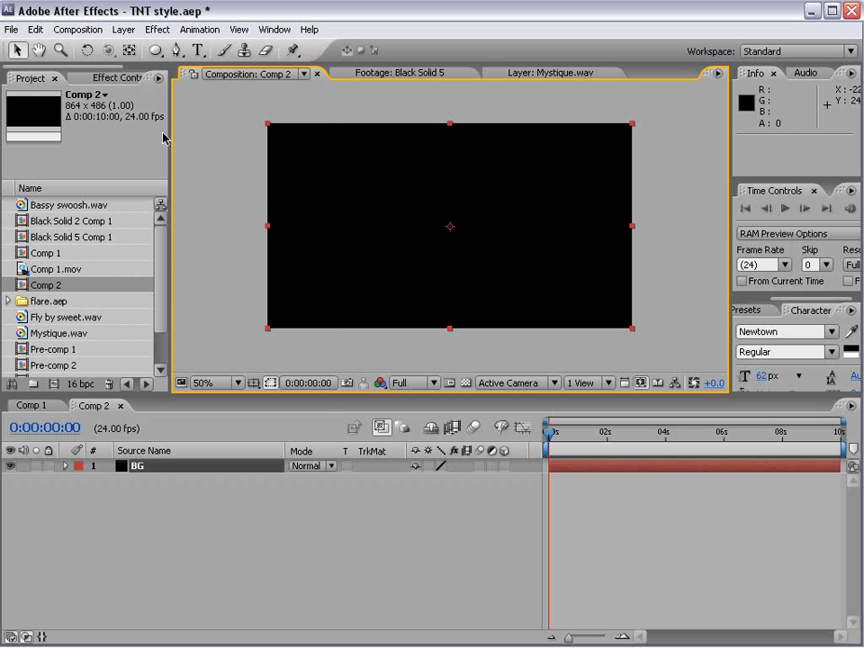
- Apply the 4-Color Gradient effect to the BG solid and widen the area showing its settings
{"action": "left_click", "coordinate": [157, 28]}
{"action": "mouse_move", "coordinate": [178, 242]}
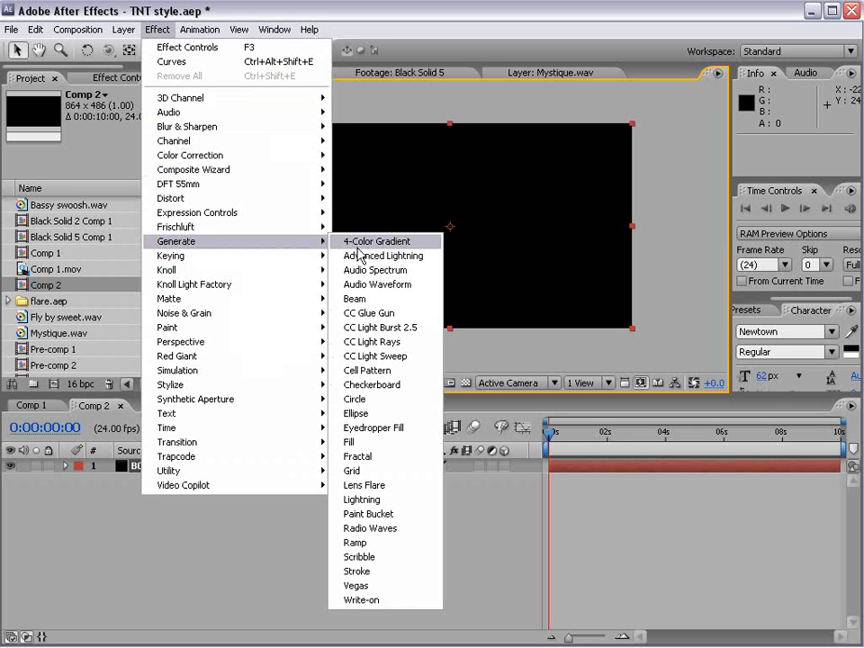
{"action": "left_click", "coordinate": [416, 241]}
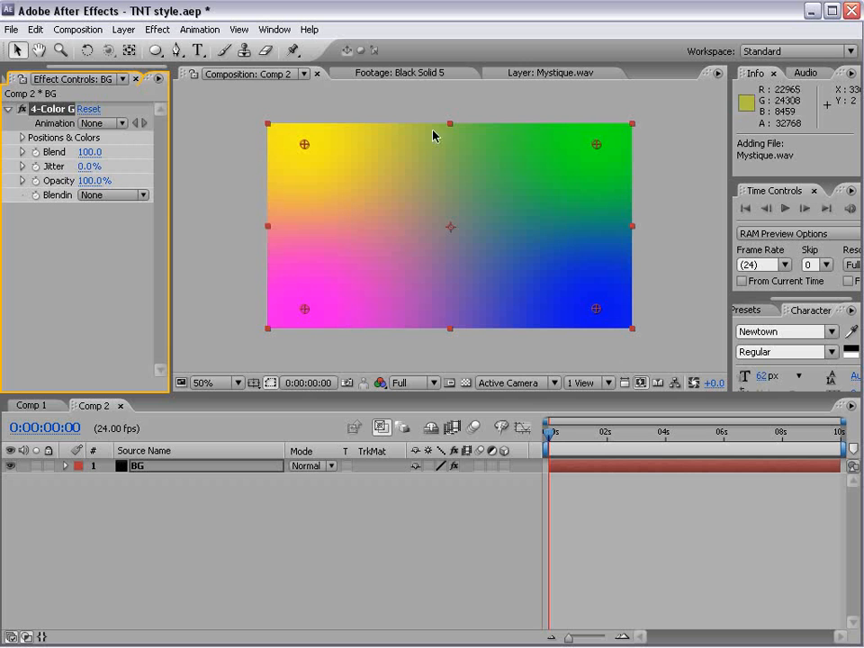
{"action": "left_click_drag", "start_coordinate": [172, 216], "coordinate": [286, 216]}
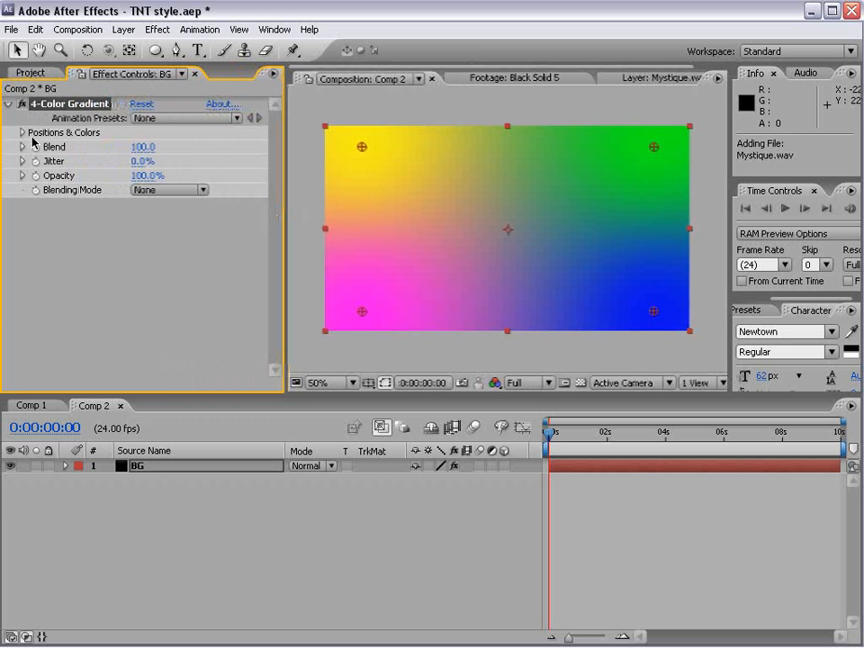
- Set Color 1 of the 4-Color Gradient to a muted slate blue
{"action": "left_click", "coordinate": [23, 133]}
{"action": "left_click", "coordinate": [140, 161]}
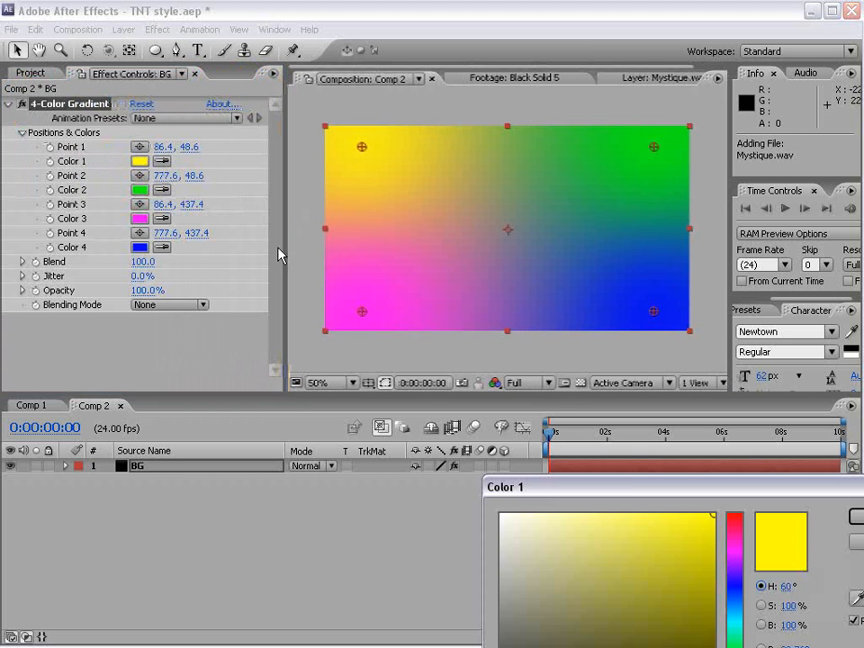
{"action": "left_click_drag", "start_coordinate": [633, 488], "coordinate": [275, 293]}
{"action": "left_click", "coordinate": [377, 410]}
{"action": "left_click", "coordinate": [214, 448]}
{"action": "left_click", "coordinate": [262, 432]}
{"action": "left_click", "coordinate": [524, 322]}
- Set Color 2 of the gradient to a muted grey-blue with hue 205°, saturation 40% and brightness 57%
{"action": "left_click", "coordinate": [140, 190]}
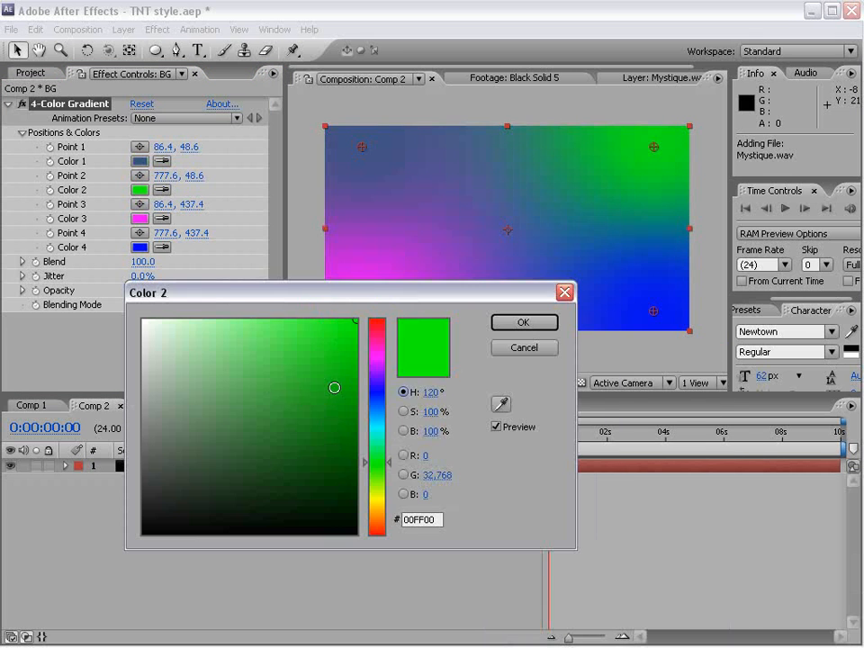
{"action": "left_click", "coordinate": [373, 386]}
{"action": "left_click", "coordinate": [242, 392]}
{"action": "left_click", "coordinate": [228, 413]}
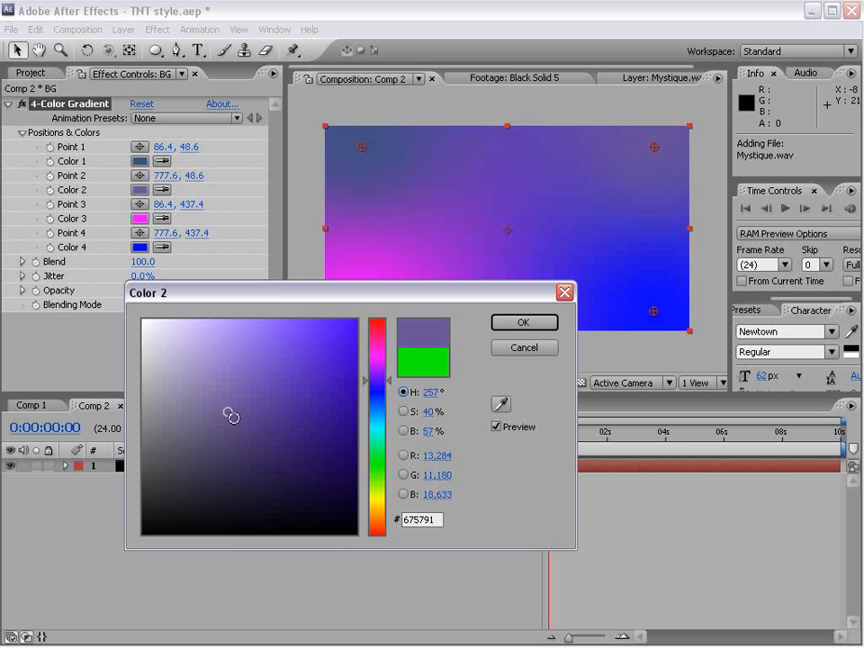
{"action": "left_click", "coordinate": [372, 410]}
{"action": "left_click", "coordinate": [518, 324]}
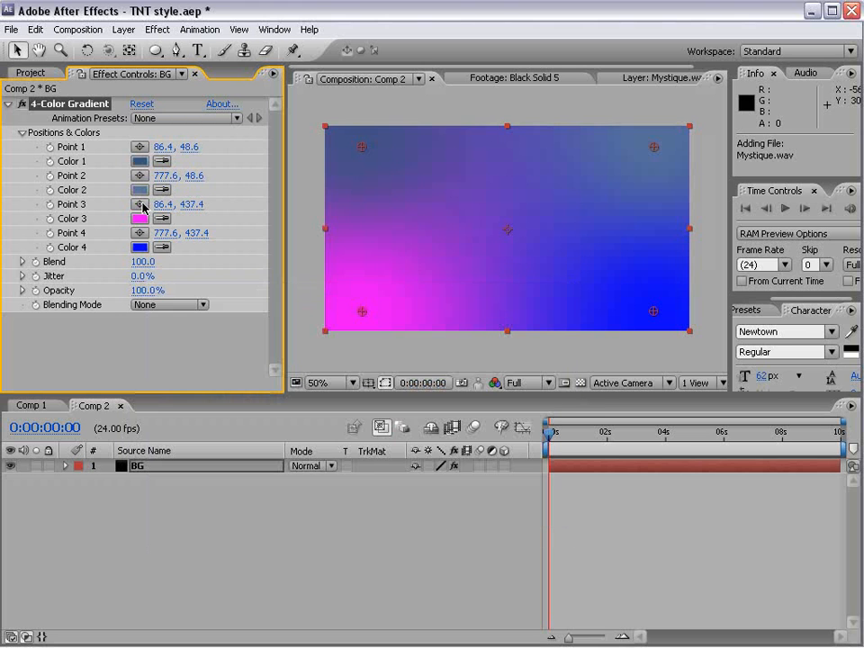
- Set Color 3 of the gradient to a dark navy blue
{"action": "left_click", "coordinate": [141, 219]}
{"action": "left_click", "coordinate": [372, 407]}
{"action": "left_click", "coordinate": [276, 450]}
{"action": "left_click", "coordinate": [281, 456]}
{"action": "key", "text": "Return"}
- Set Color 4 of the gradient to a medium purple
{"action": "left_click", "coordinate": [139, 247]}
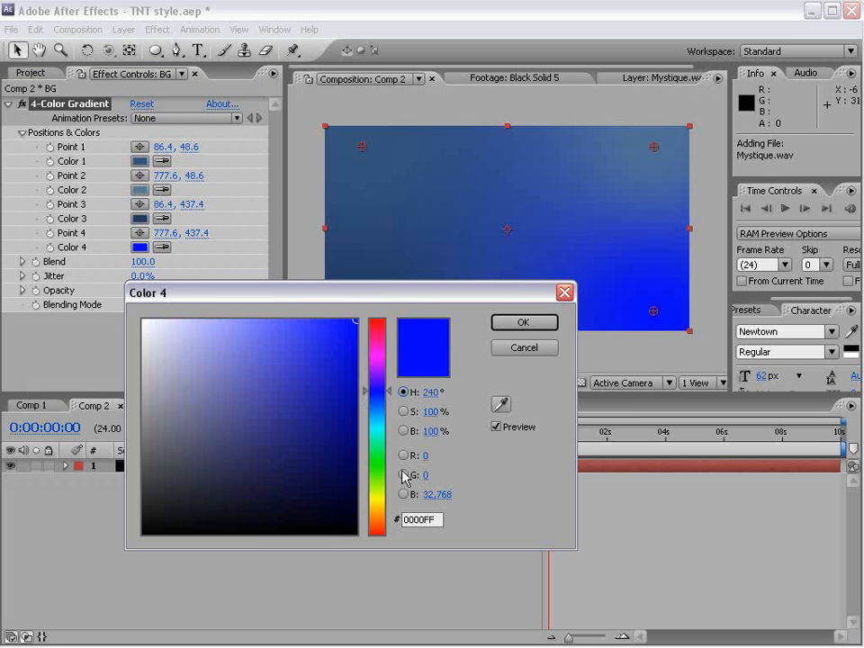
{"action": "left_click", "coordinate": [378, 411]}
{"action": "left_click_drag", "start_coordinate": [307, 385], "coordinate": [313, 362]}
{"action": "left_click", "coordinate": [376, 358]}
{"action": "left_click", "coordinate": [376, 368]}
{"action": "left_click", "coordinate": [377, 375]}
{"action": "left_click_drag", "start_coordinate": [468, 293], "coordinate": [421, 460]}
{"action": "left_click", "coordinate": [464, 465]}
- Brighten Color 2 to a light blue with hue 210°, saturation 36% and brightness 87%
{"action": "left_click", "coordinate": [139, 190]}
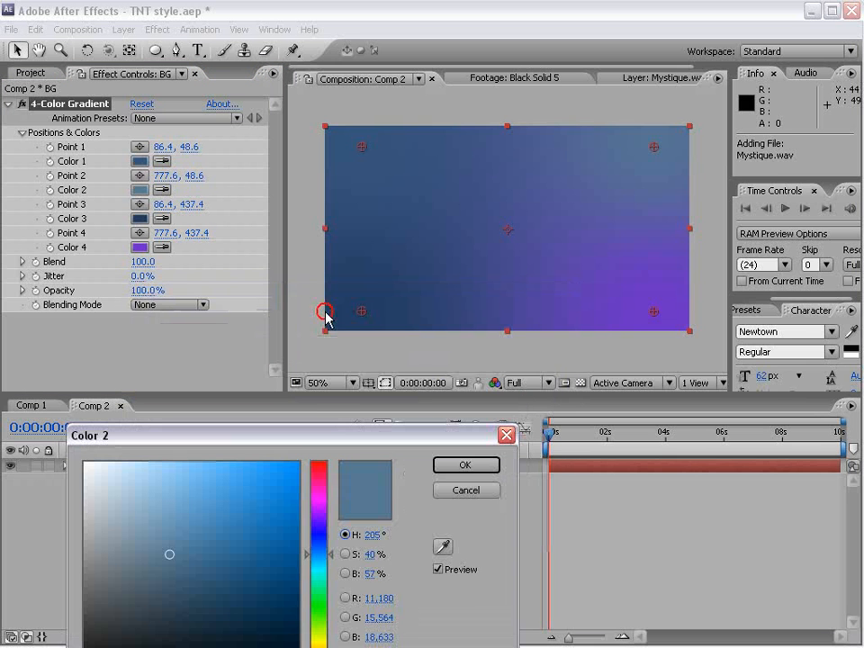
{"action": "left_click", "coordinate": [322, 553]}
{"action": "left_click", "coordinate": [188, 498]}
{"action": "left_click", "coordinate": [162, 489]}
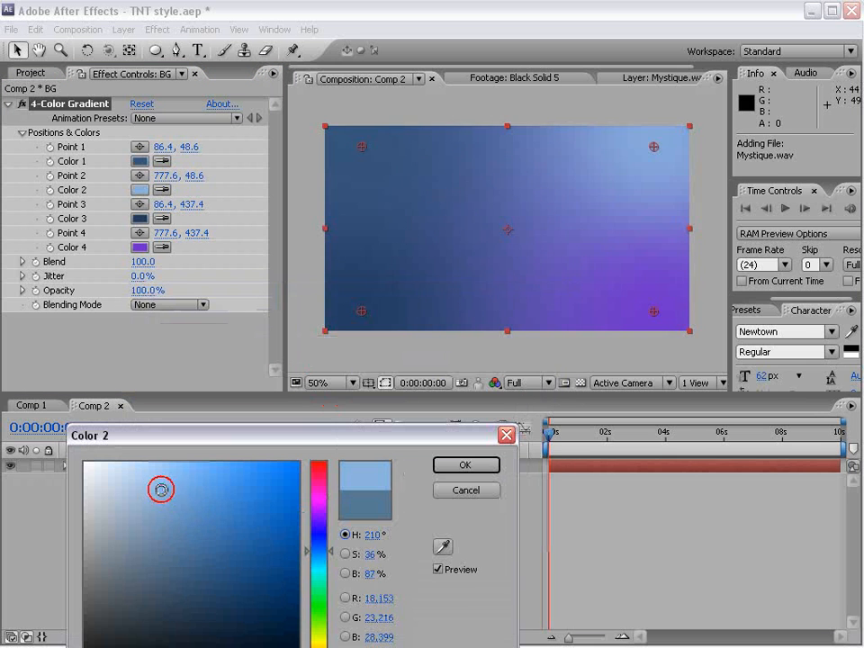
{"action": "left_click", "coordinate": [465, 465]}
- Move gradient Point 2 to about 323.6, 334.6 and Point 3 to about 832.4, 27.4, then deselect BG and collapse the effect
{"action": "left_click_drag", "start_coordinate": [655, 148], "coordinate": [382, 234]}
{"action": "left_click_drag", "start_coordinate": [362, 313], "coordinate": [676, 138]}
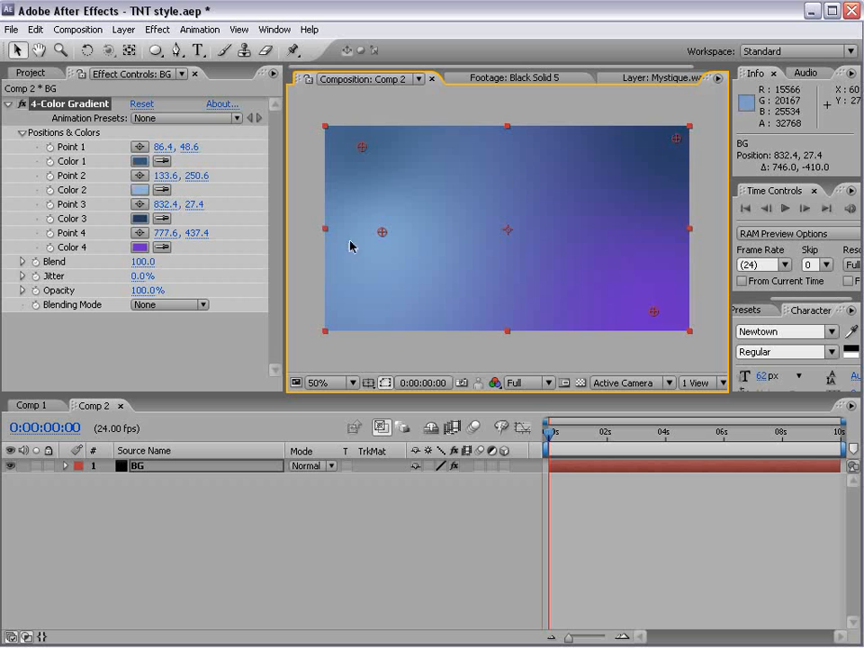
{"action": "left_click_drag", "start_coordinate": [382, 235], "coordinate": [465, 268]}
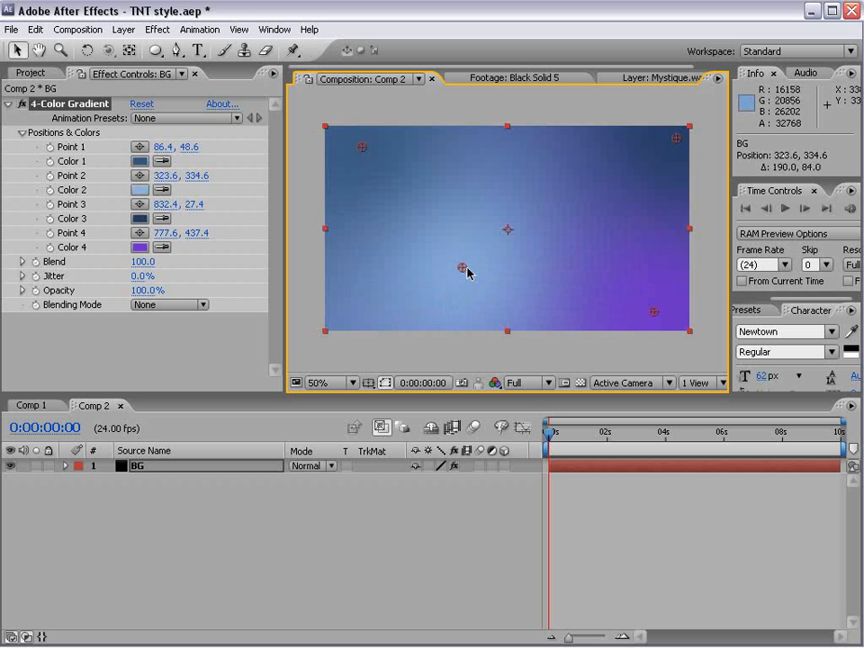
{"action": "left_click", "coordinate": [679, 571]}
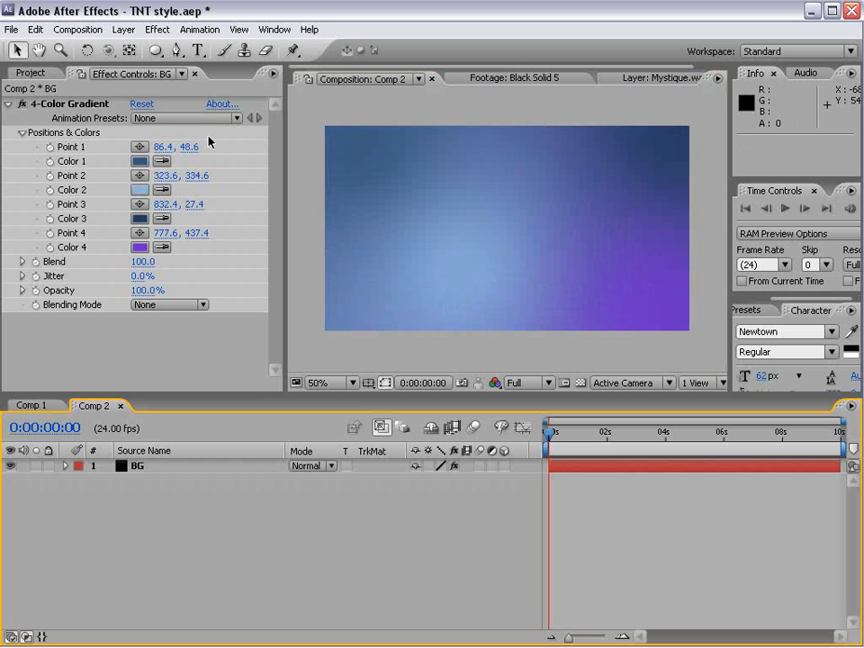
{"action": "left_click", "coordinate": [9, 103]}
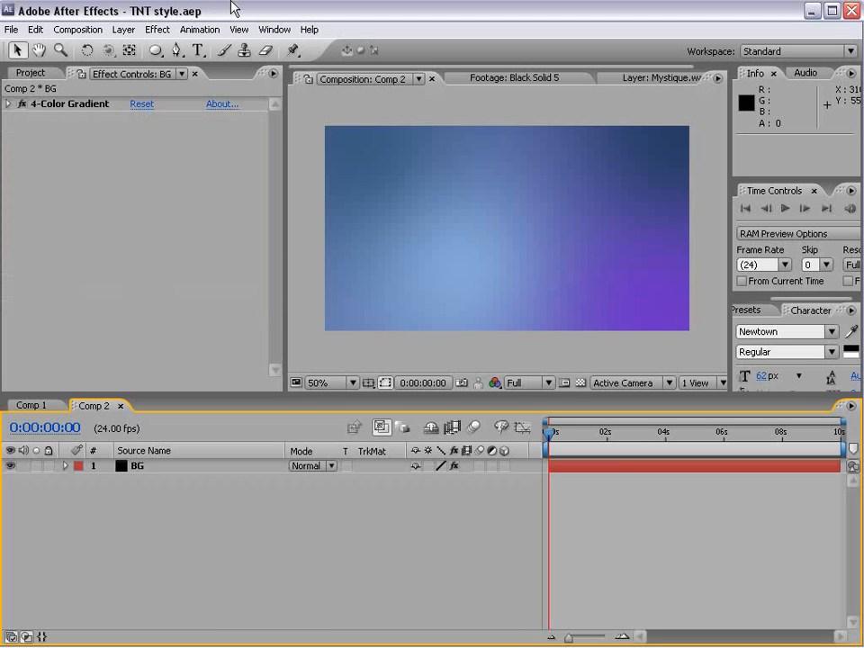
- Switch to Firefox and open the 3D Orbit Tool page from Video Copilot's After Effects presets list
{"action": "key", "text": "alt+Tab"}
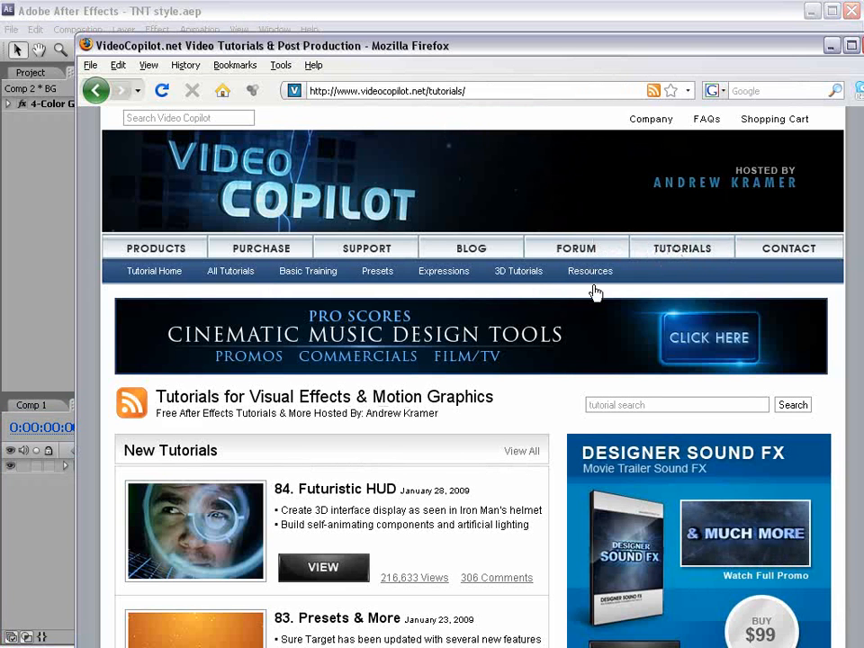
{"action": "left_click", "coordinate": [378, 272]}
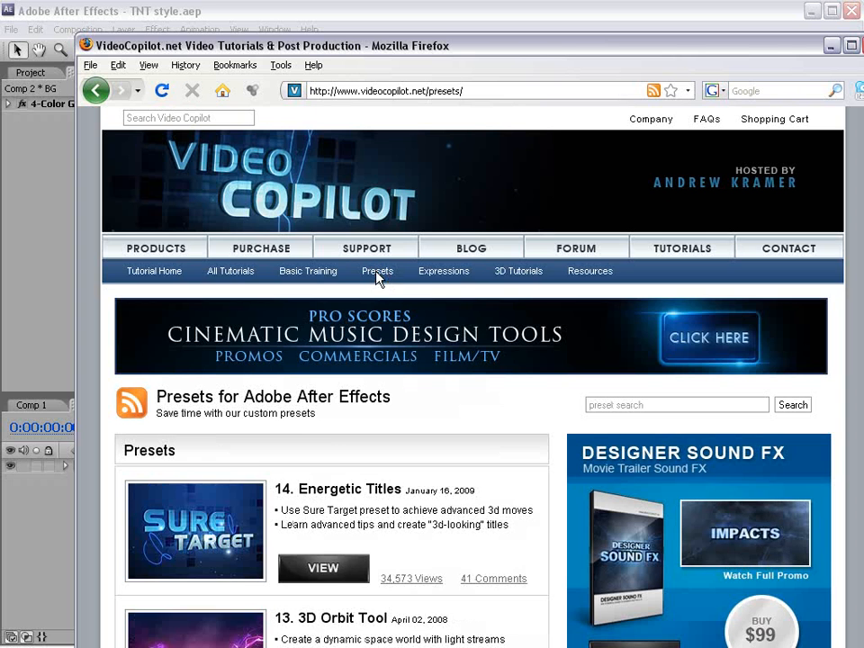
{"action": "scroll", "coordinate": [384, 378], "scroll_direction": "down", "scroll_amount": 5}
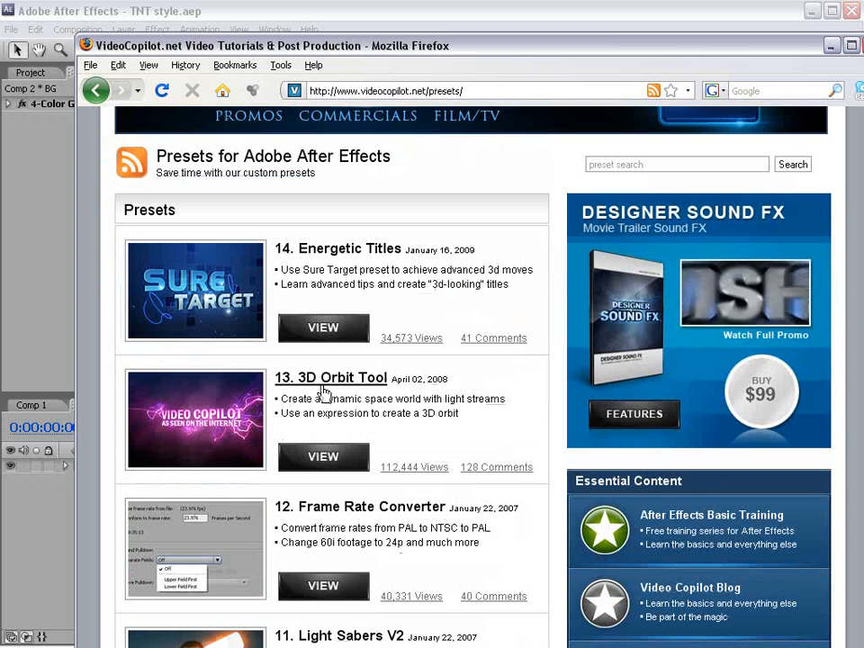
{"action": "mouse_move", "coordinate": [244, 399]}
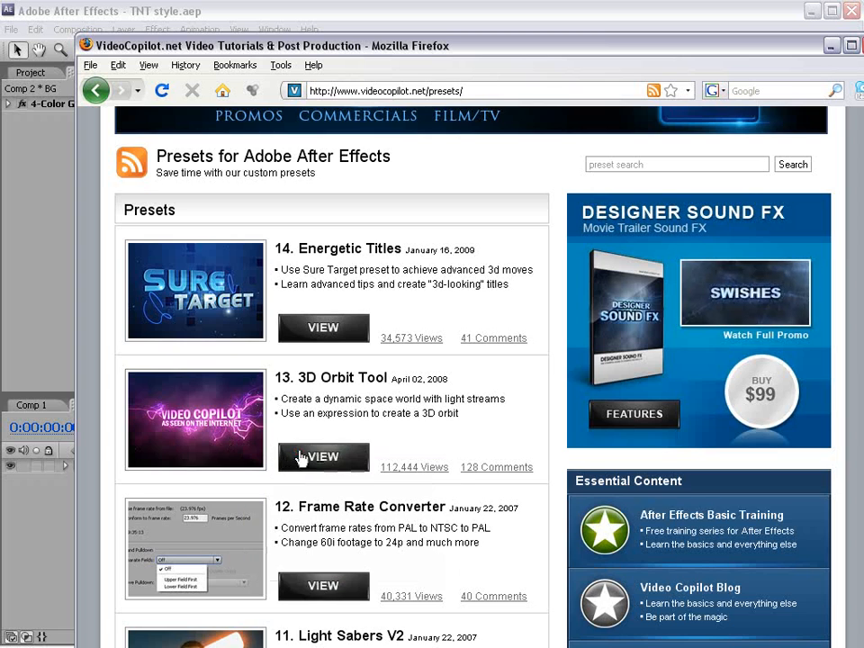
{"action": "left_click", "coordinate": [301, 456]}
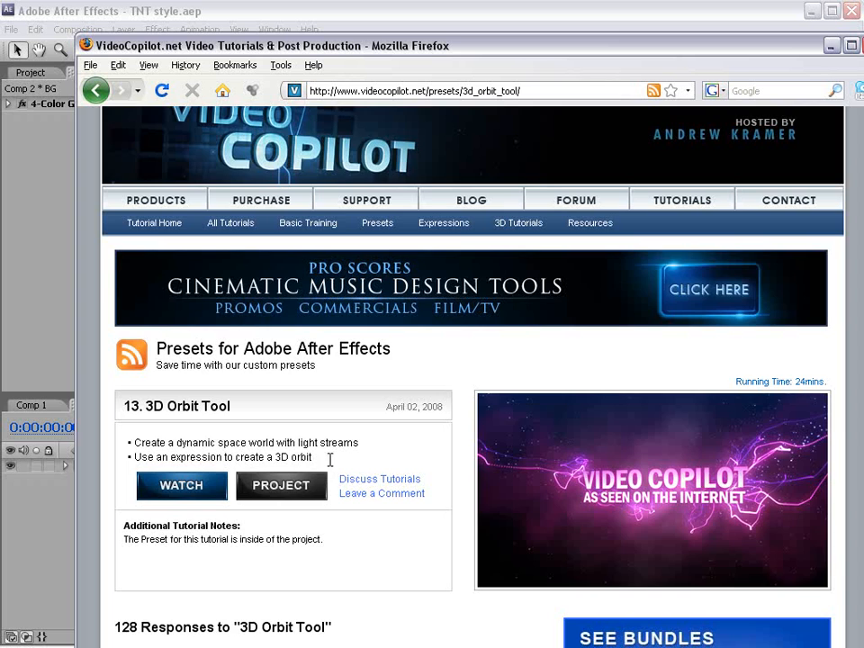
- Go back to the presets list, examine the Energetic Titles entry, and return to After Effects
{"action": "key", "text": "alt+Left"}
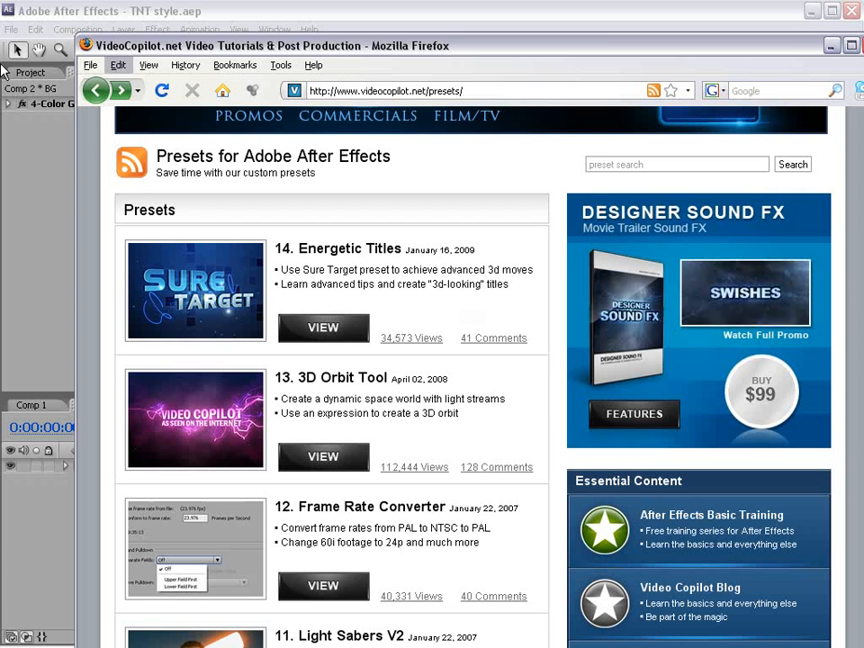
{"action": "left_click_drag", "start_coordinate": [393, 269], "coordinate": [412, 289]}
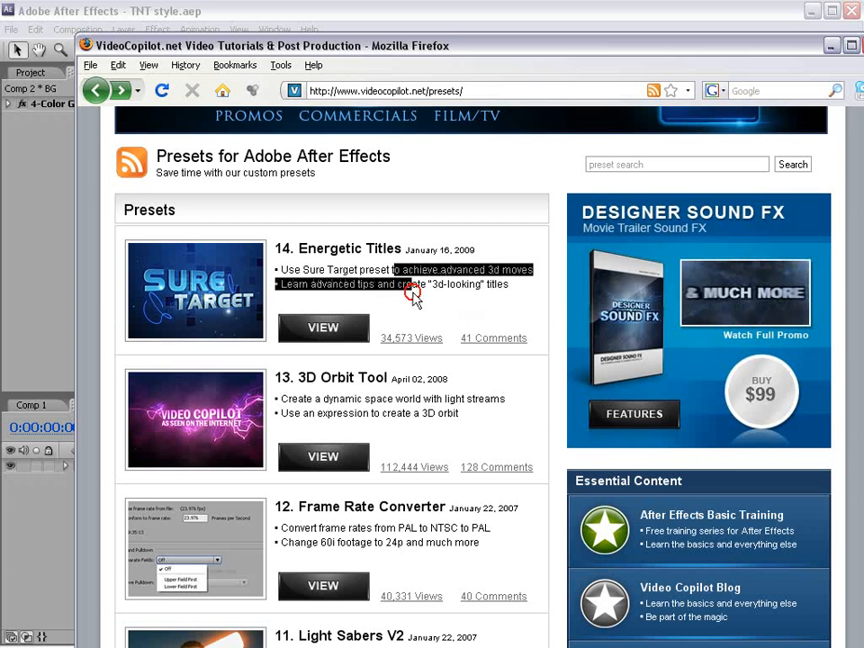
{"action": "scroll", "coordinate": [412, 293], "scroll_direction": "up", "scroll_amount": 5}
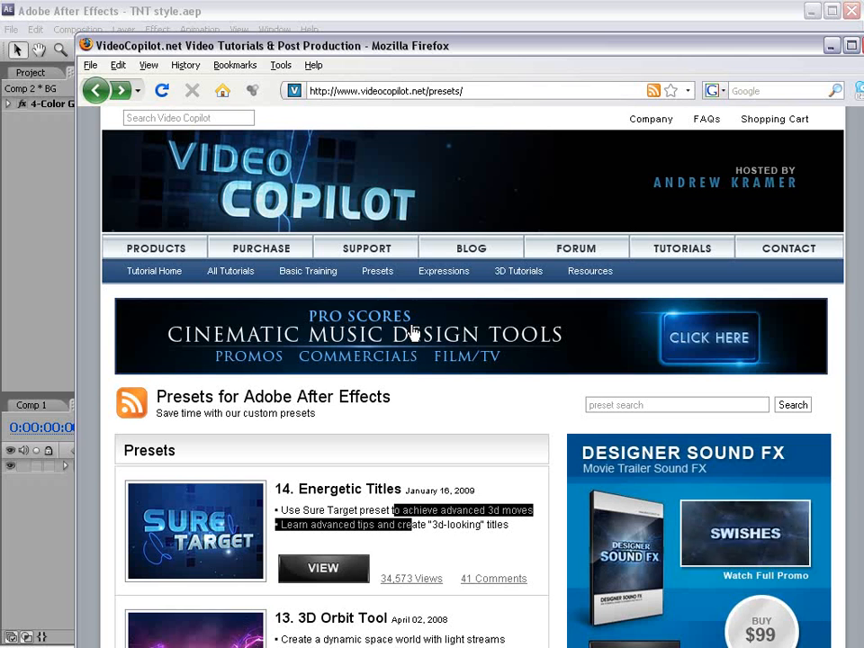
{"action": "left_click", "coordinate": [233, 7]}
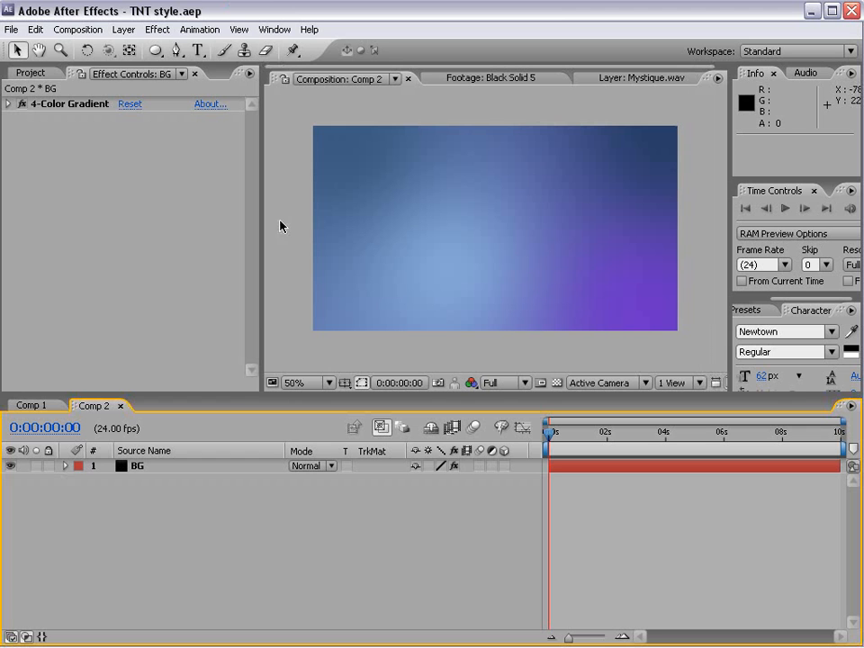
- Create a new black solid 486 pixels wide and 486 pixels high above the BG layer
{"action": "left_click", "coordinate": [123, 29]}
{"action": "mouse_move", "coordinate": [216, 47]}
{"action": "left_click", "coordinate": [375, 62]}
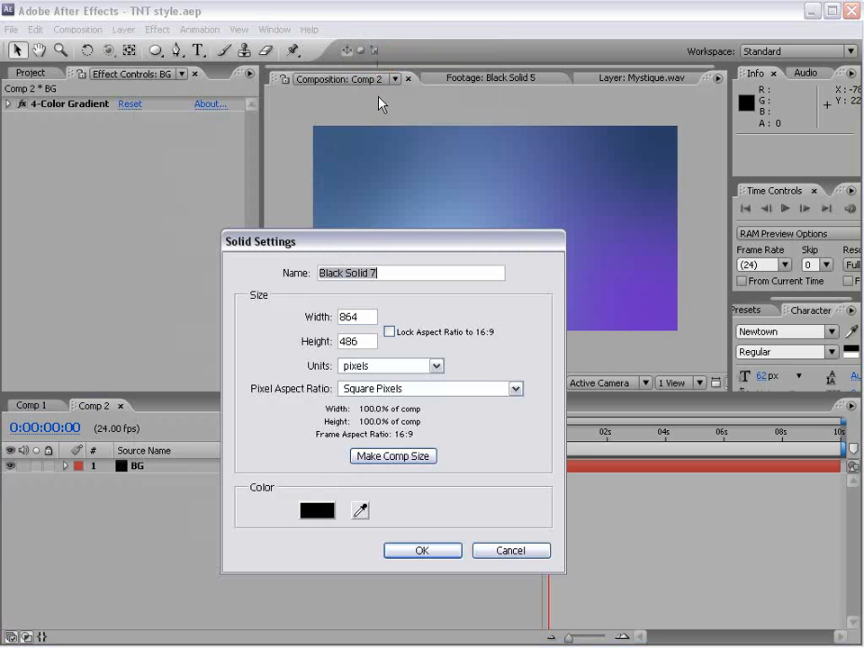
{"action": "left_click_drag", "start_coordinate": [360, 343], "coordinate": [270, 328]}
{"action": "type", "text": "4"}
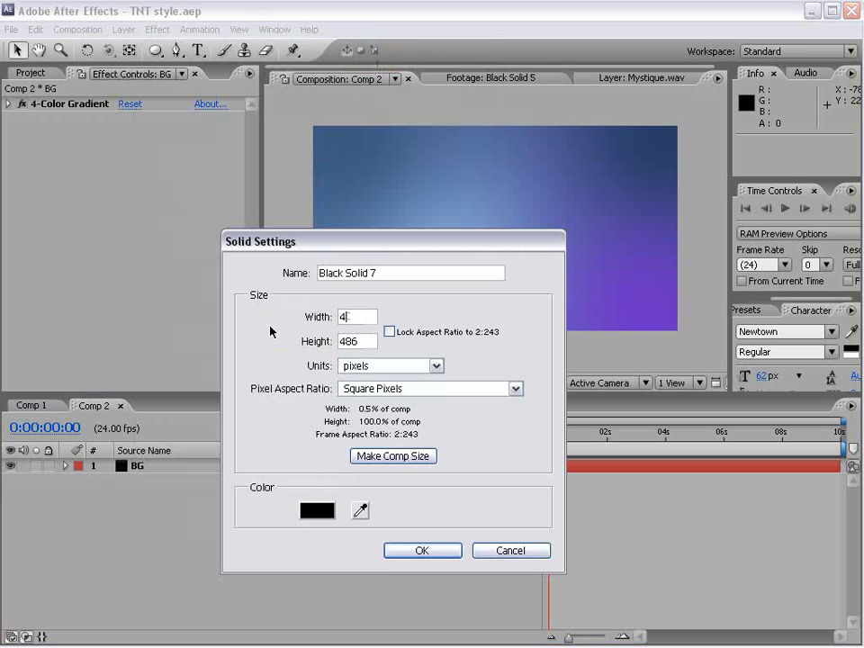
{"action": "type", "text": "86"}
{"action": "left_click_drag", "start_coordinate": [364, 344], "coordinate": [336, 316]}
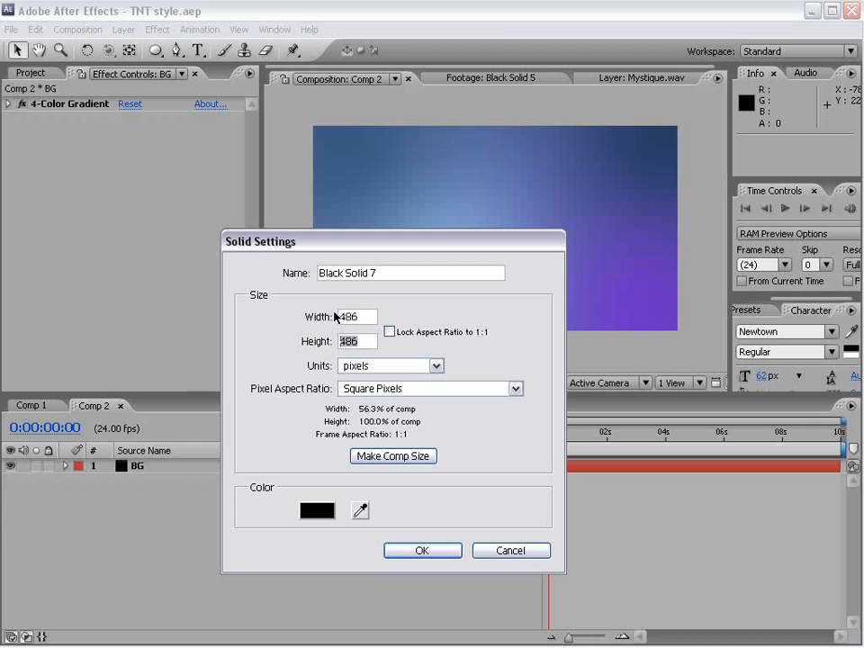
{"action": "left_click", "coordinate": [422, 551]}
- Add an elliptical mask that fills the whole square solid, then deselect the layer
{"action": "left_click", "coordinate": [155, 52]}
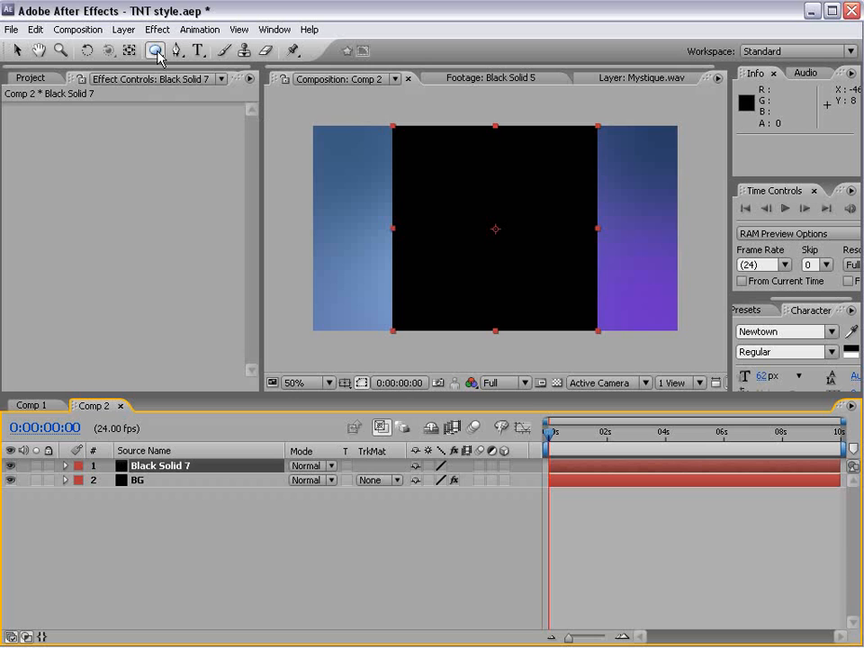
{"action": "left_click_drag", "start_coordinate": [158, 55], "coordinate": [280, 88]}
{"action": "double_click", "coordinate": [156, 54]}
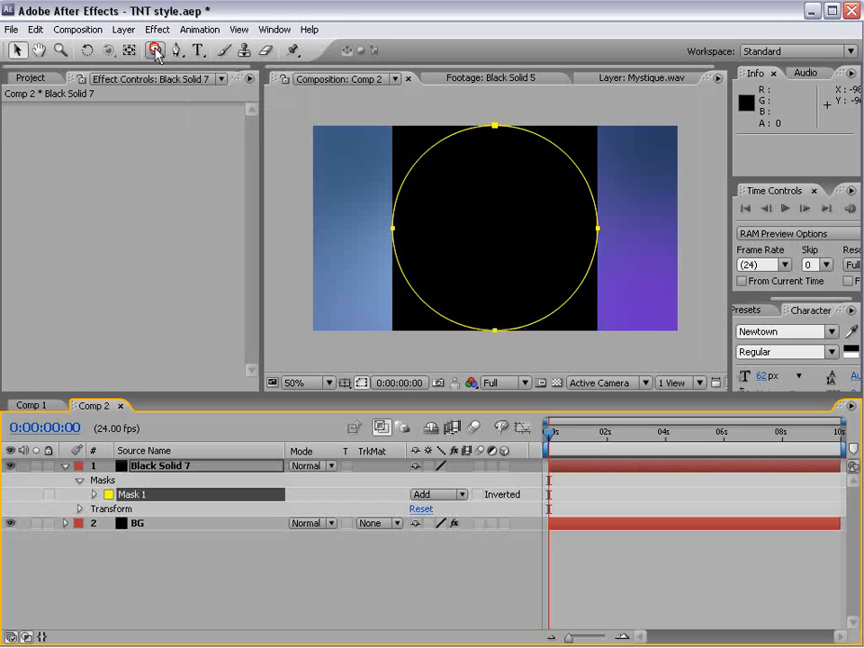
{"action": "key", "text": "v"}
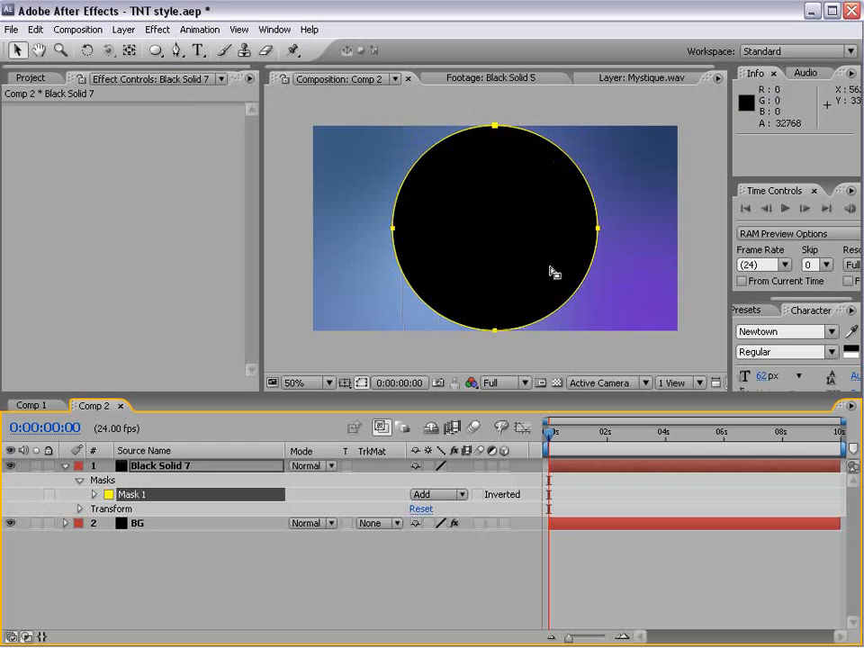
{"action": "left_click", "coordinate": [620, 570]}
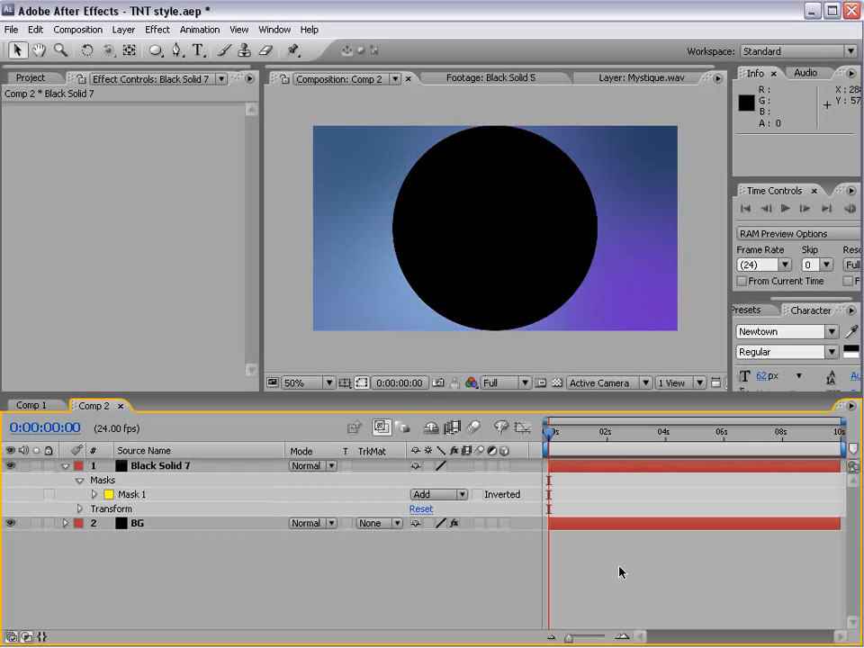
- Duplicate Mask 1 on the square solid
{"action": "left_click", "coordinate": [131, 496]}
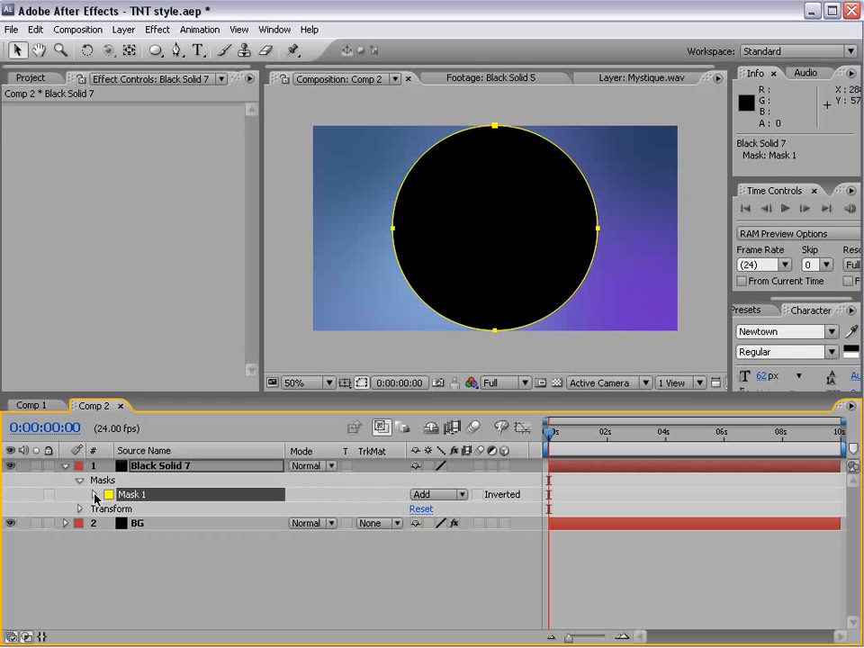
{"action": "left_click", "coordinate": [58, 30]}
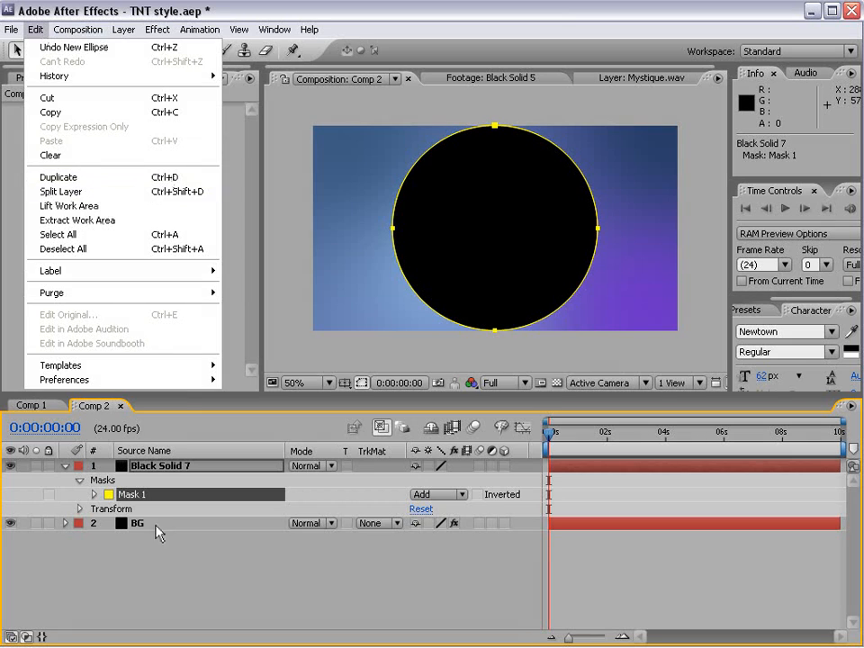
{"action": "left_click", "coordinate": [140, 495]}
{"action": "key", "text": "ctrl+d"}
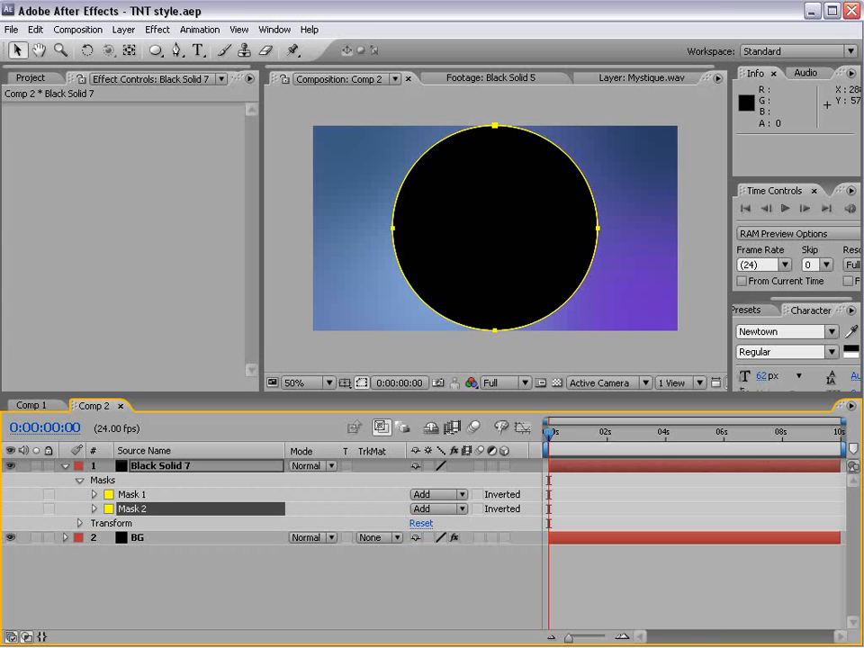
- Switch to Firefox, look further down Video Copilot's presets list to the Light Sabers entries, and return to After Effects
{"action": "key", "text": "alt+Tab"}
{"action": "scroll", "coordinate": [496, 422], "scroll_direction": "down", "scroll_amount": 7}
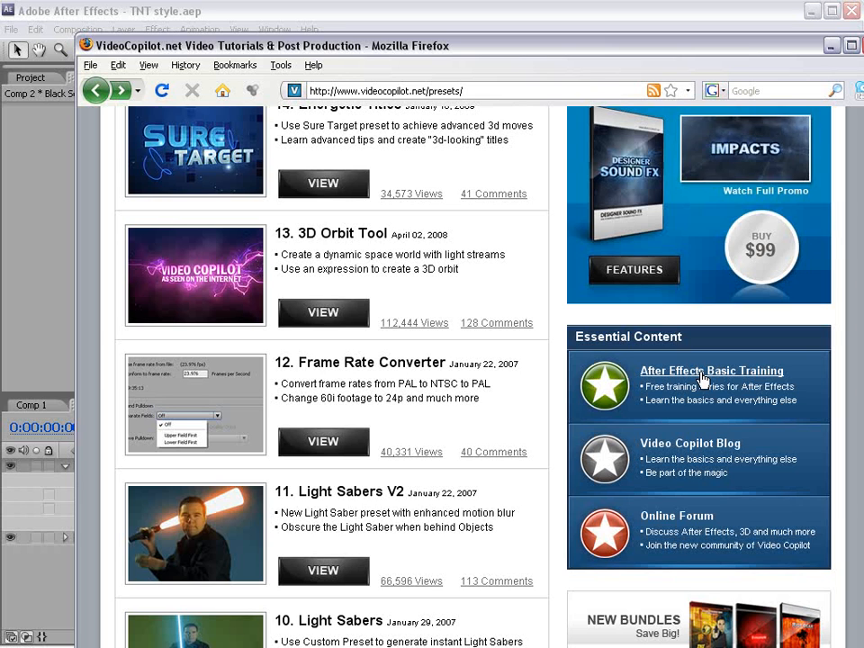
{"action": "left_click", "coordinate": [343, 9]}
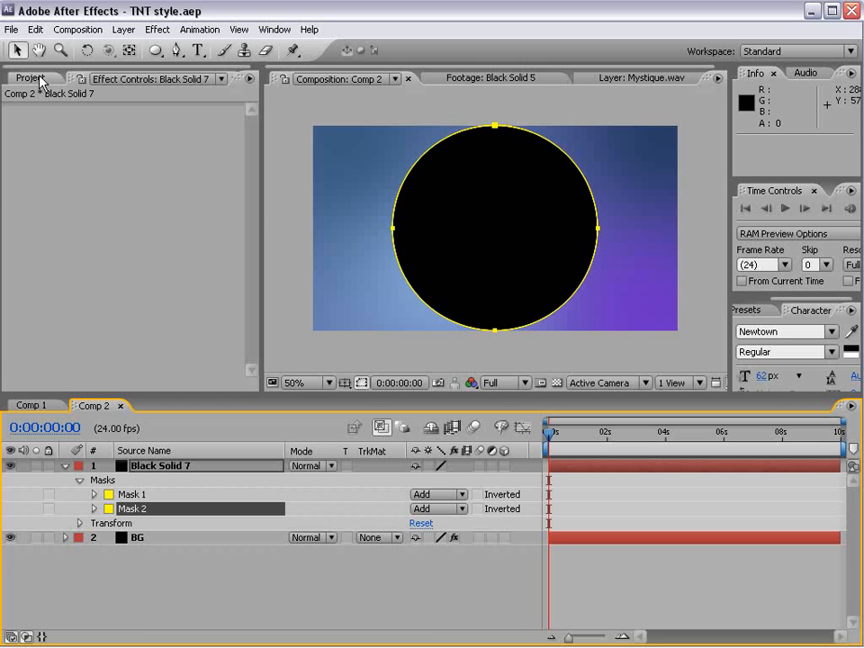
- Rename the Black Solid 7 layer as Circle
{"action": "left_click", "coordinate": [646, 607]}
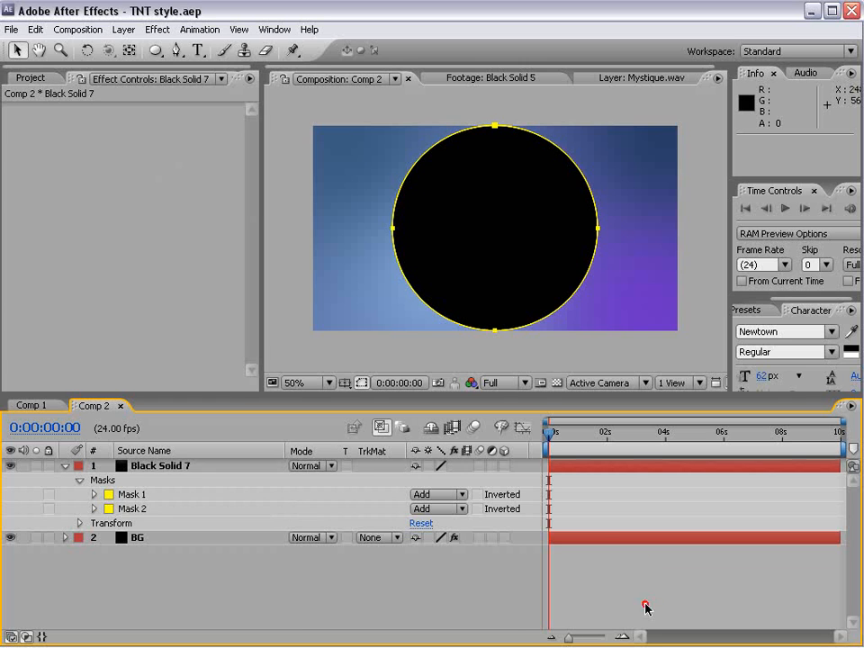
{"action": "left_click", "coordinate": [163, 467]}
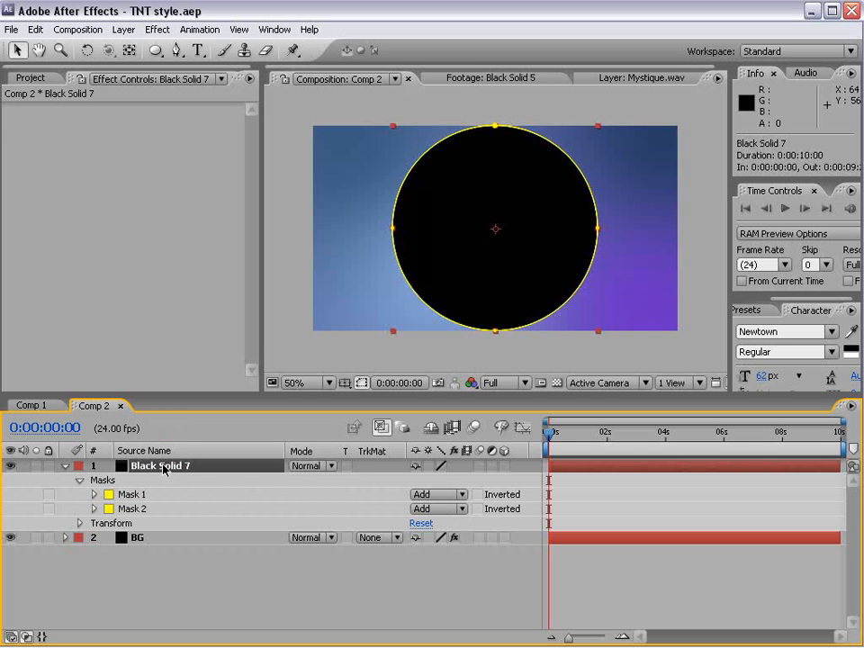
{"action": "key", "text": "Return"}
{"action": "type", "text": "Cir"}
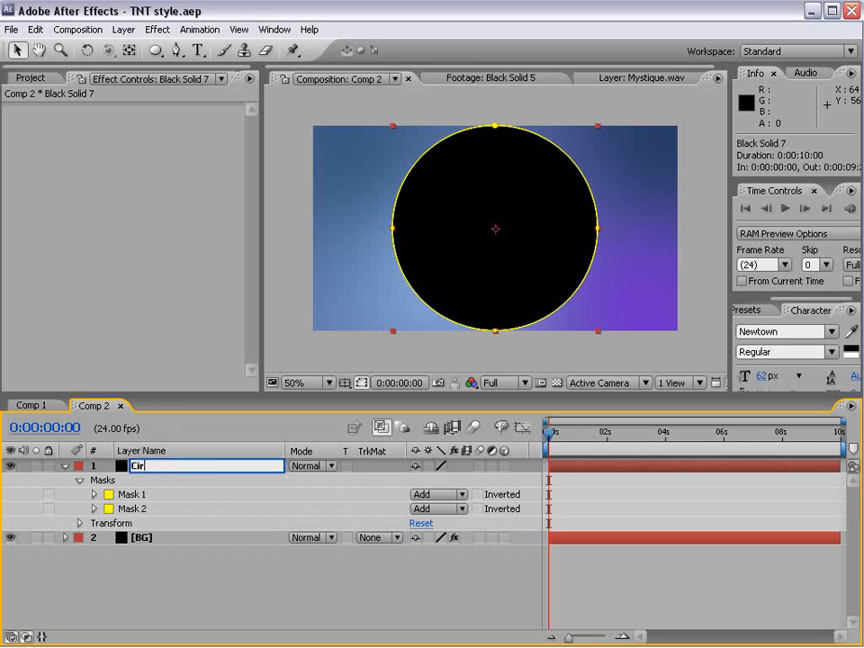
{"action": "type", "text": "cle"}
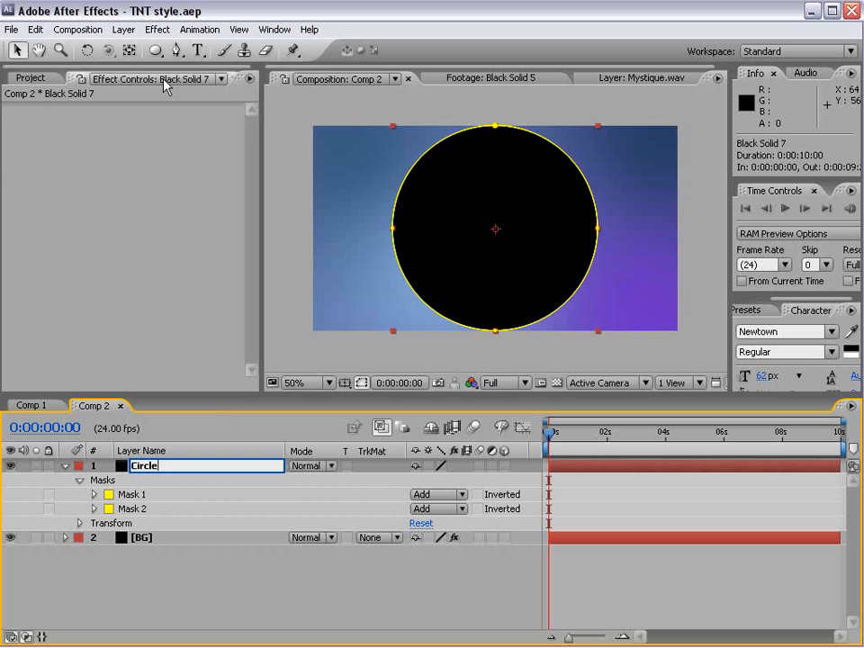
{"action": "key", "text": "Return"}
- Change the Circle solid's color to dark gray in its solid settings
{"action": "left_click", "coordinate": [121, 29]}
{"action": "left_click", "coordinate": [142, 60]}
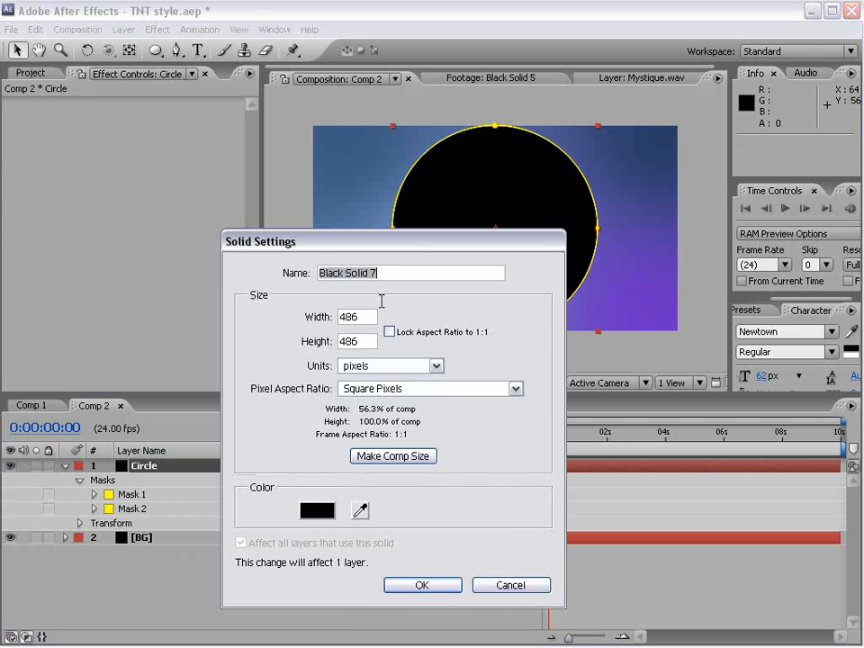
{"action": "left_click", "coordinate": [317, 511]}
{"action": "left_click", "coordinate": [89, 596]}
{"action": "left_click", "coordinate": [457, 467]}
{"action": "left_click", "coordinate": [419, 585]}
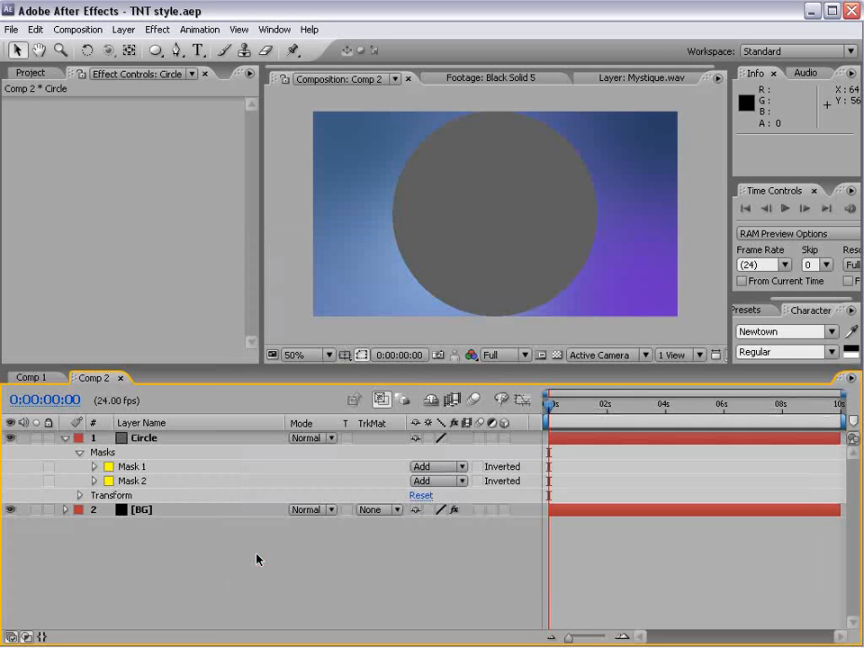
- Keep Circle's Mask 1 in Add mode and set Mask 2 to Subtract
{"action": "left_click", "coordinate": [131, 467]}
{"action": "left_click", "coordinate": [441, 472]}
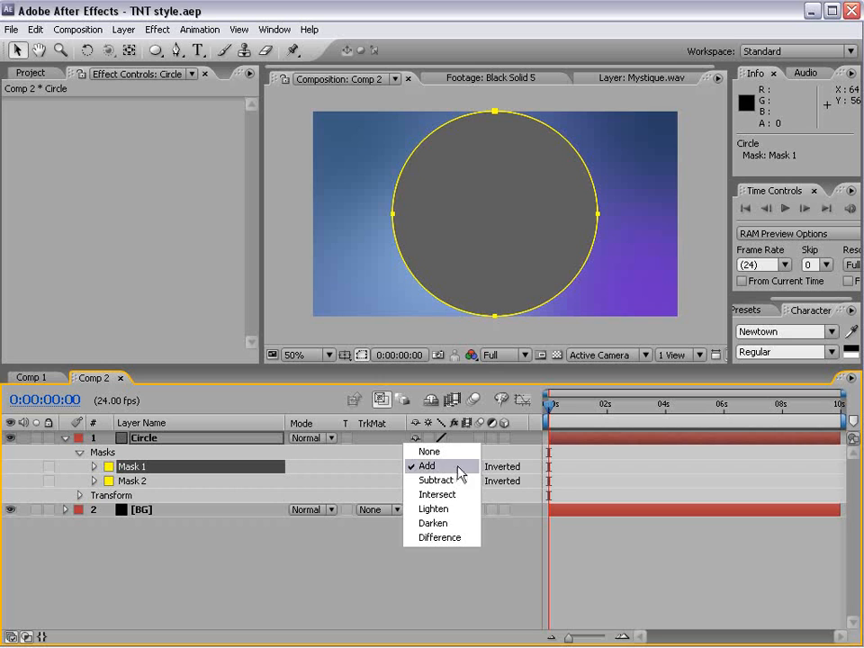
{"action": "left_click", "coordinate": [453, 467]}
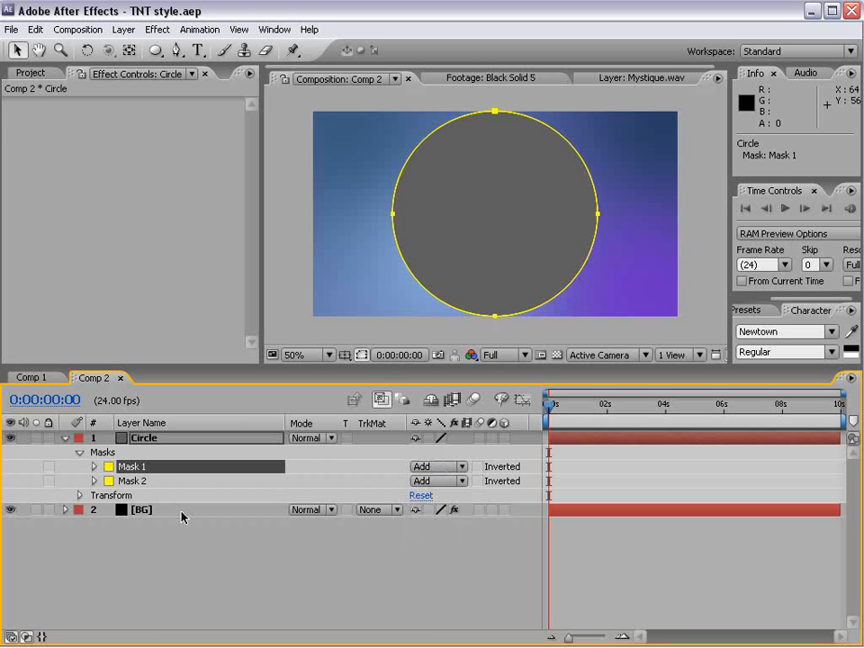
{"action": "left_click", "coordinate": [144, 482]}
{"action": "left_click", "coordinate": [436, 482]}
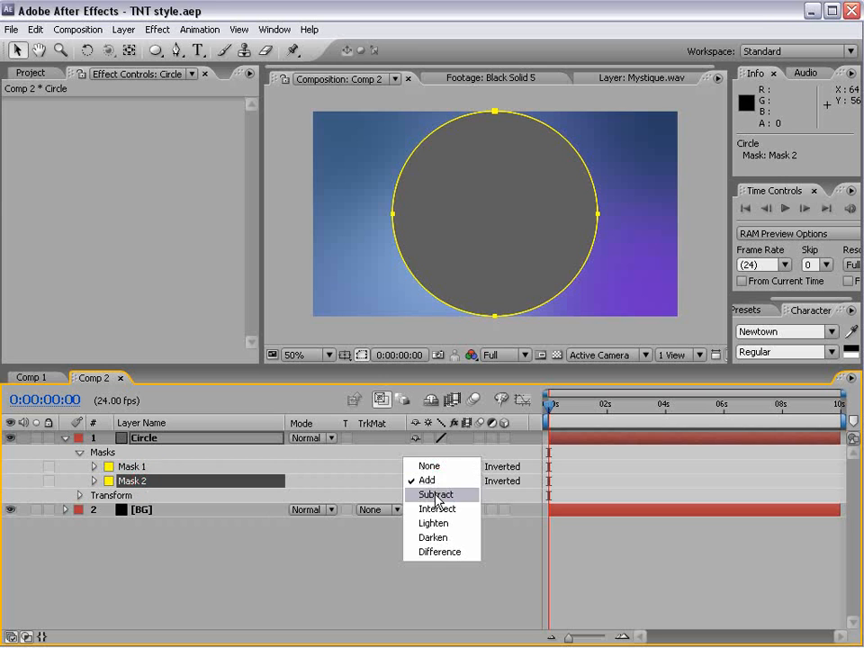
{"action": "left_click", "coordinate": [438, 496]}
{"action": "left_click", "coordinate": [396, 540]}
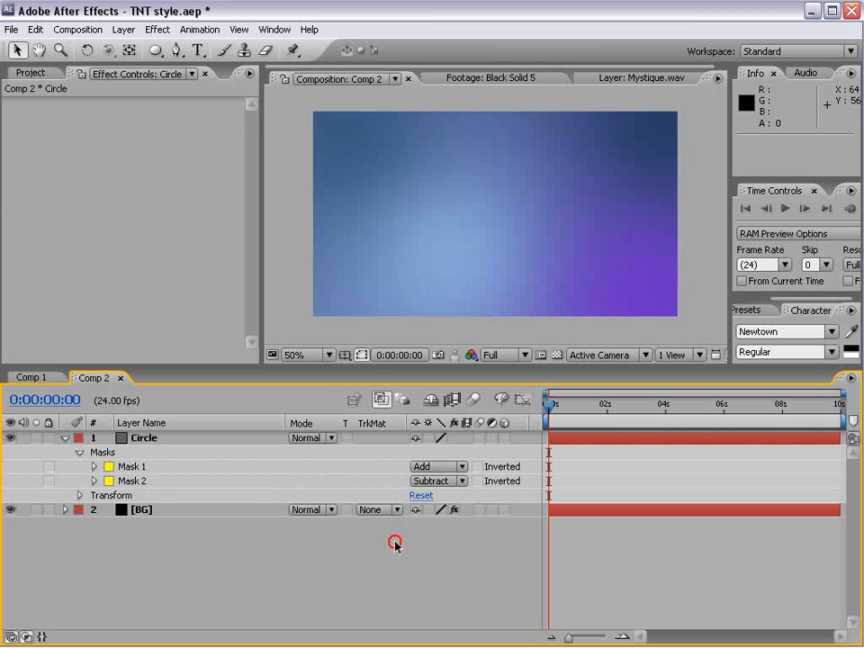
- Reveal all of Circle's mask properties and set Mask 2's expansion to -48 pixels to cut a ring
{"action": "left_click", "coordinate": [139, 439]}
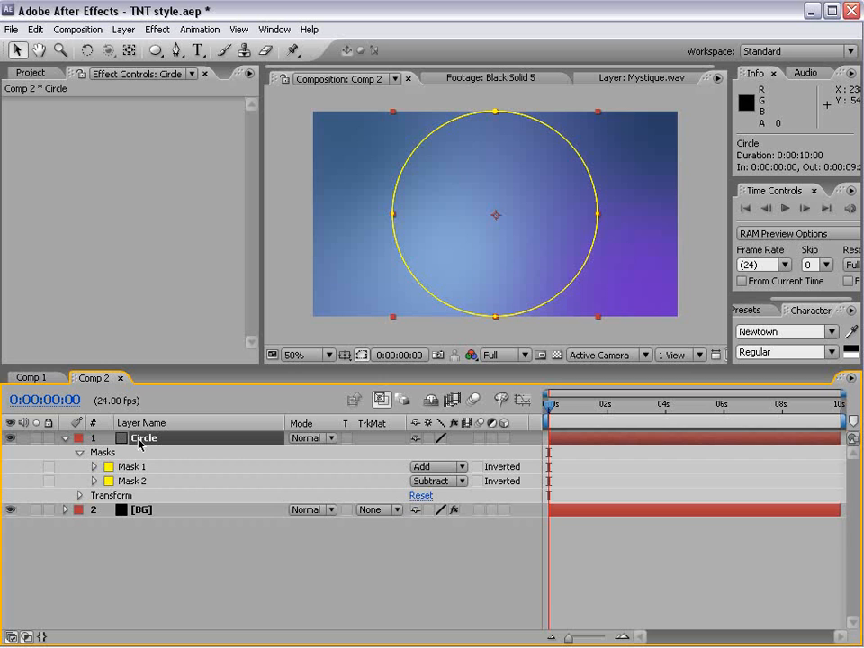
{"action": "key", "text": "m"}
{"action": "key", "text": "m"}
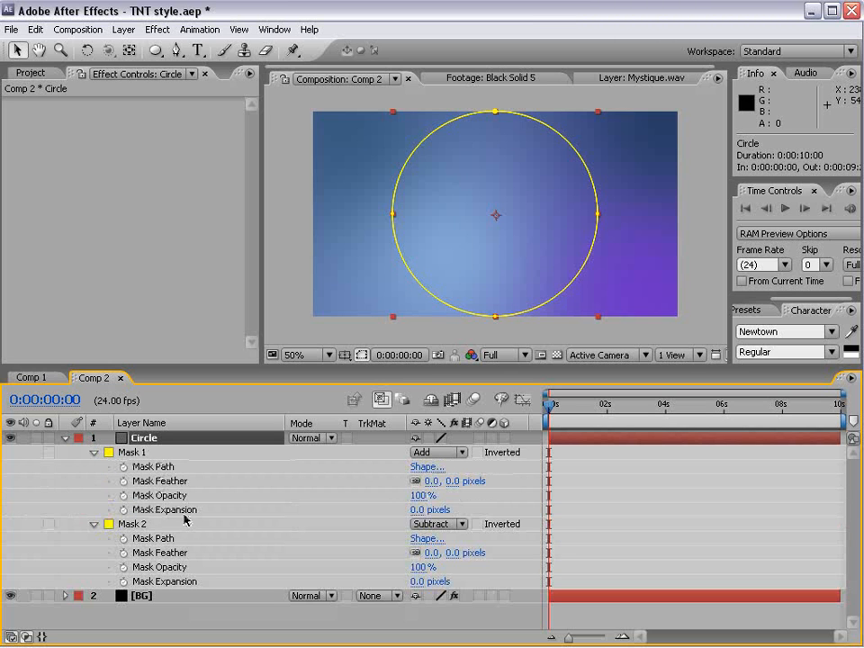
{"action": "left_click_drag", "start_coordinate": [220, 367], "coordinate": [214, 339]}
{"action": "left_click", "coordinate": [142, 552]}
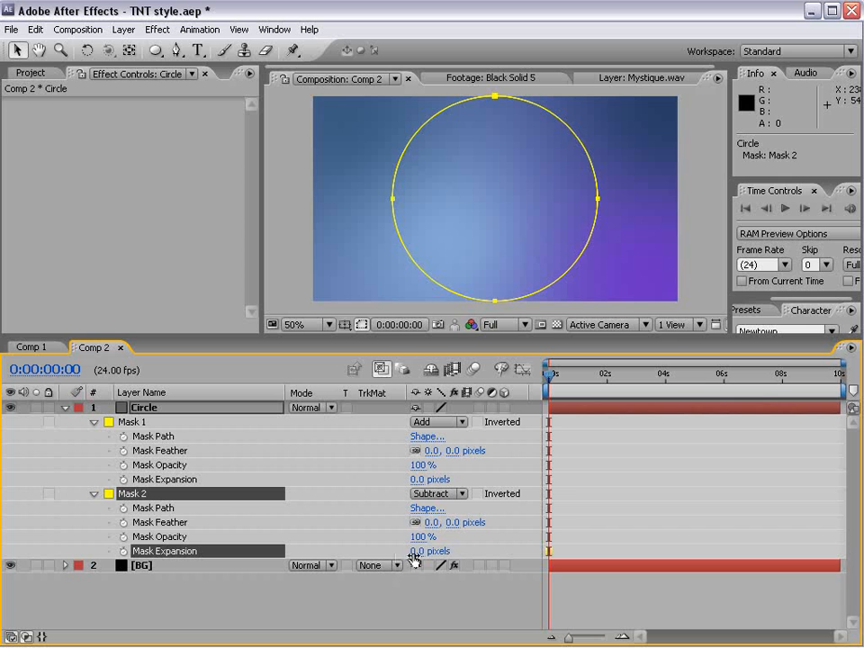
{"action": "left_click_drag", "start_coordinate": [416, 552], "coordinate": [390, 553]}
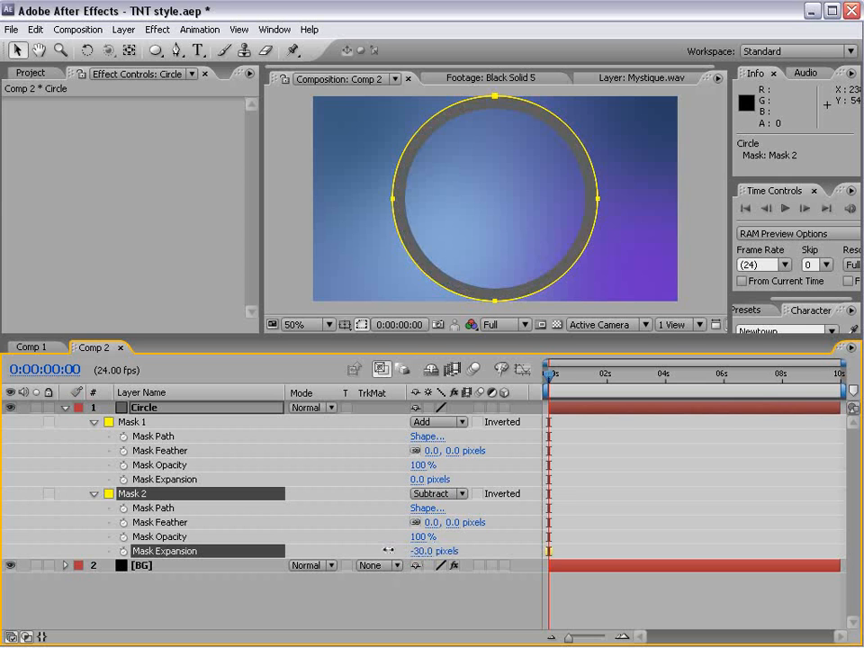
{"action": "left_click", "coordinate": [478, 605]}
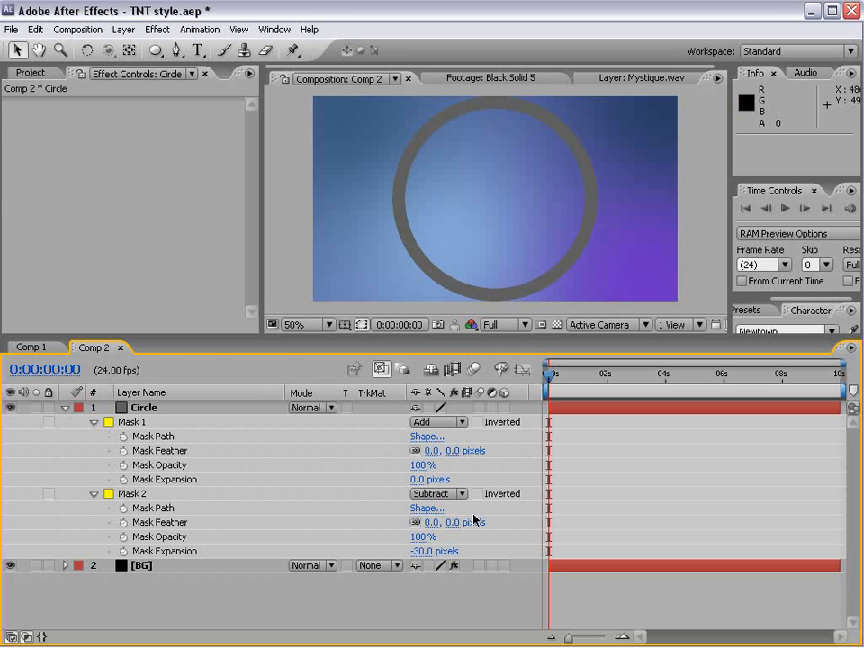
{"action": "left_click_drag", "start_coordinate": [421, 553], "coordinate": [410, 551]}
{"action": "left_click", "coordinate": [569, 443]}
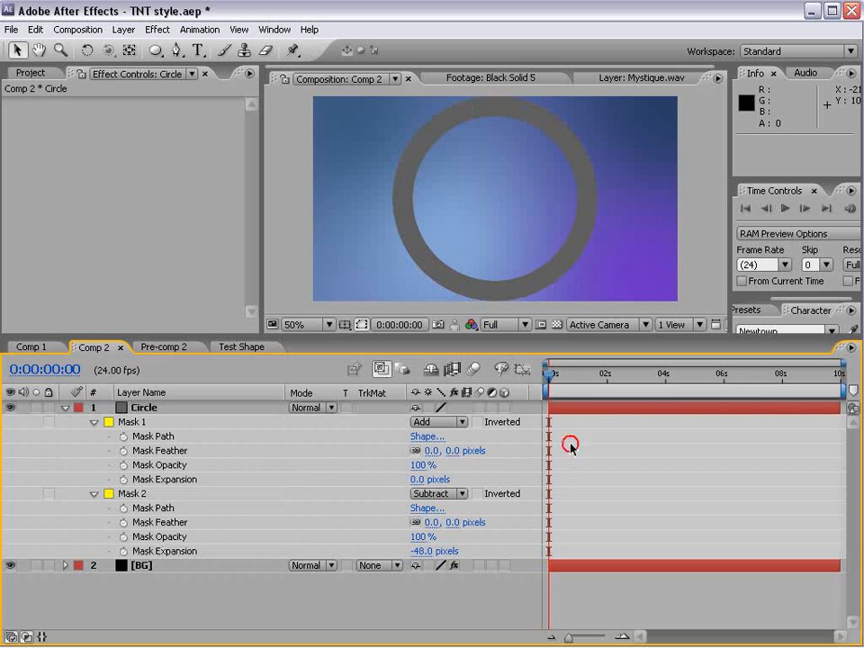
- Pre-compose the Circle layer as Circle Comp 1, moving all attributes into the new composition, and open that composition
{"action": "left_click", "coordinate": [569, 412]}
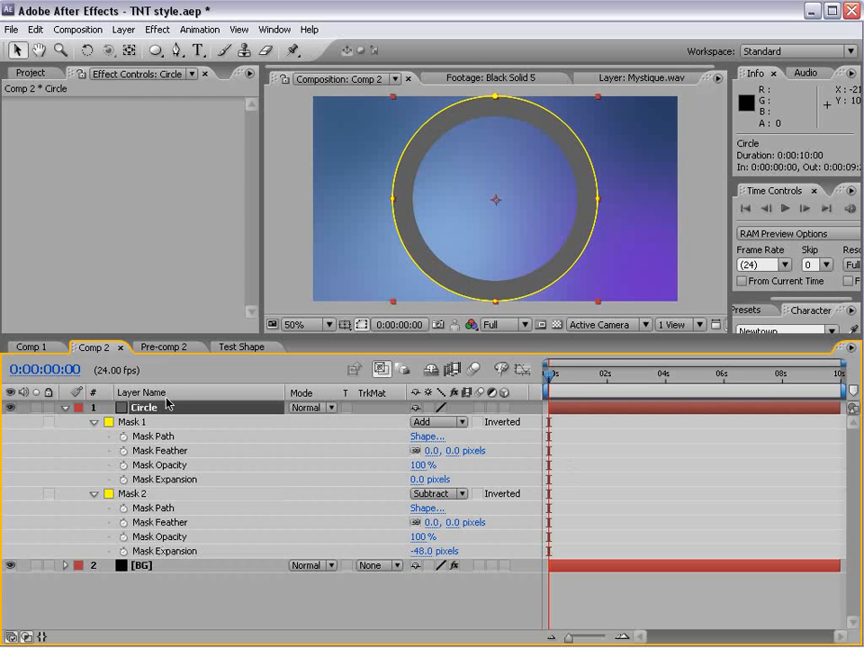
{"action": "left_click", "coordinate": [123, 28]}
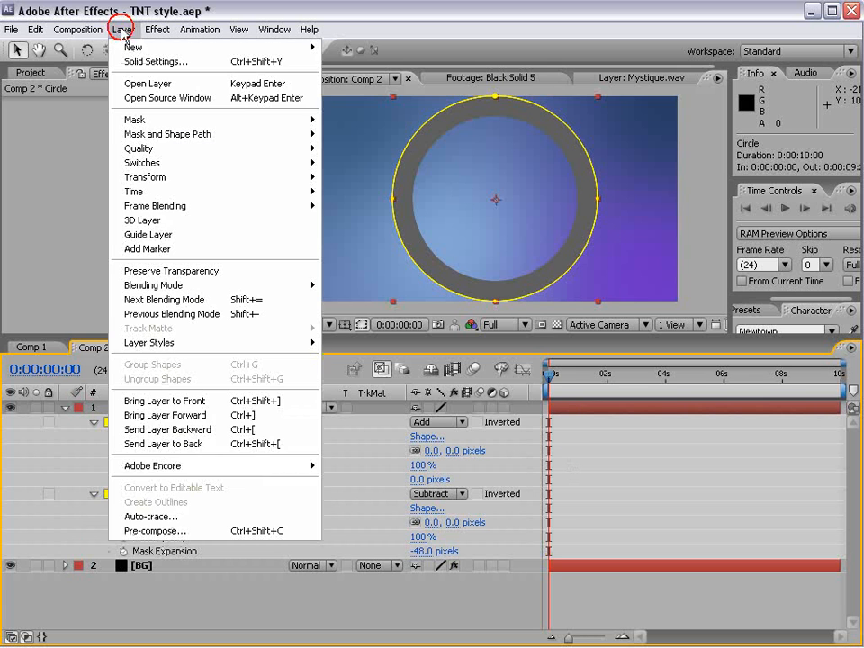
{"action": "left_click", "coordinate": [148, 527]}
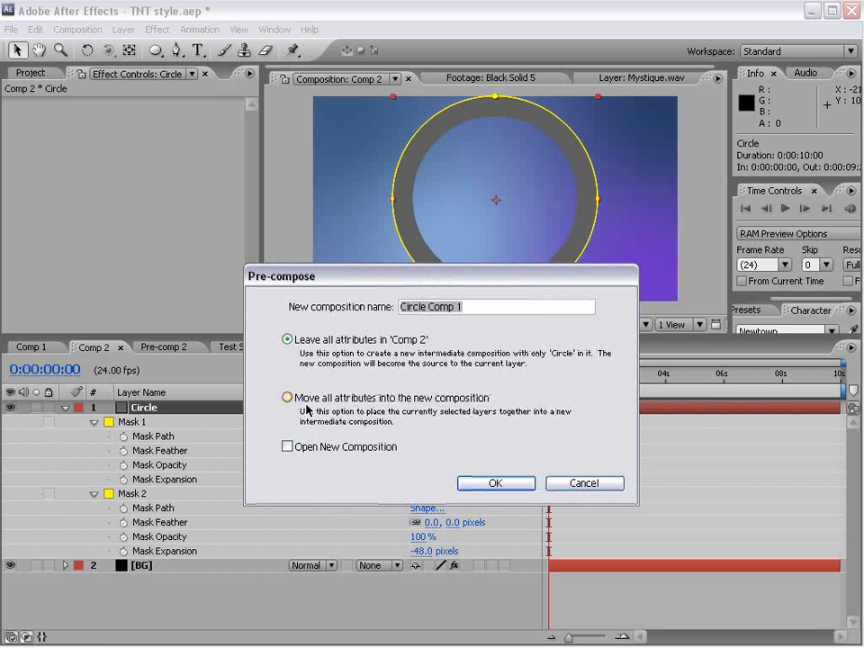
{"action": "left_click", "coordinate": [307, 398]}
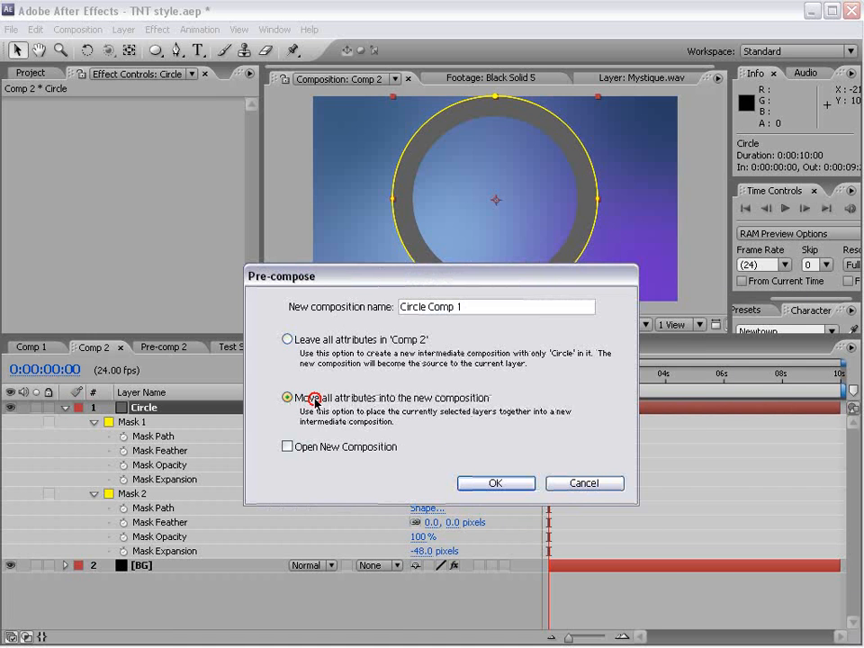
{"action": "left_click", "coordinate": [494, 483]}
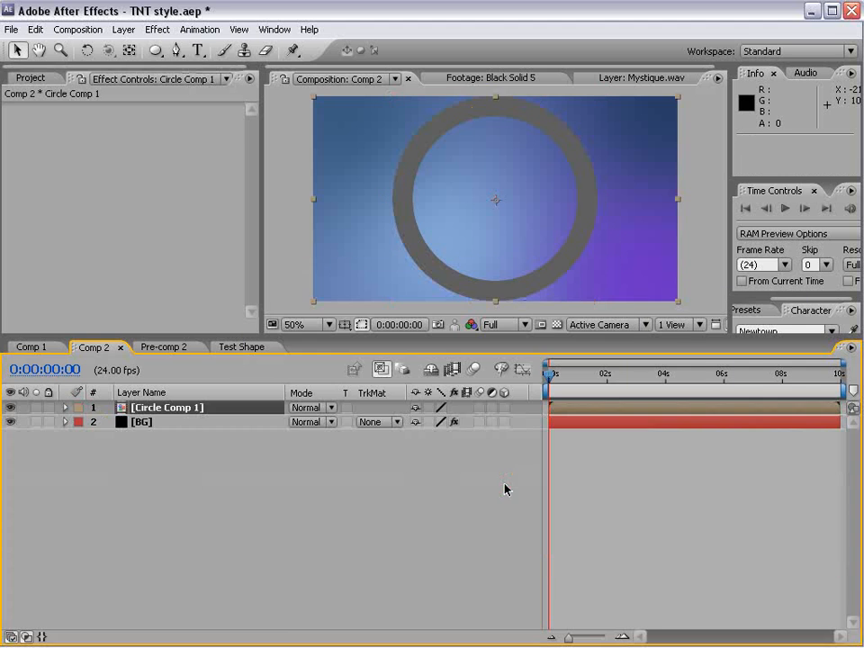
{"action": "left_click", "coordinate": [176, 411]}
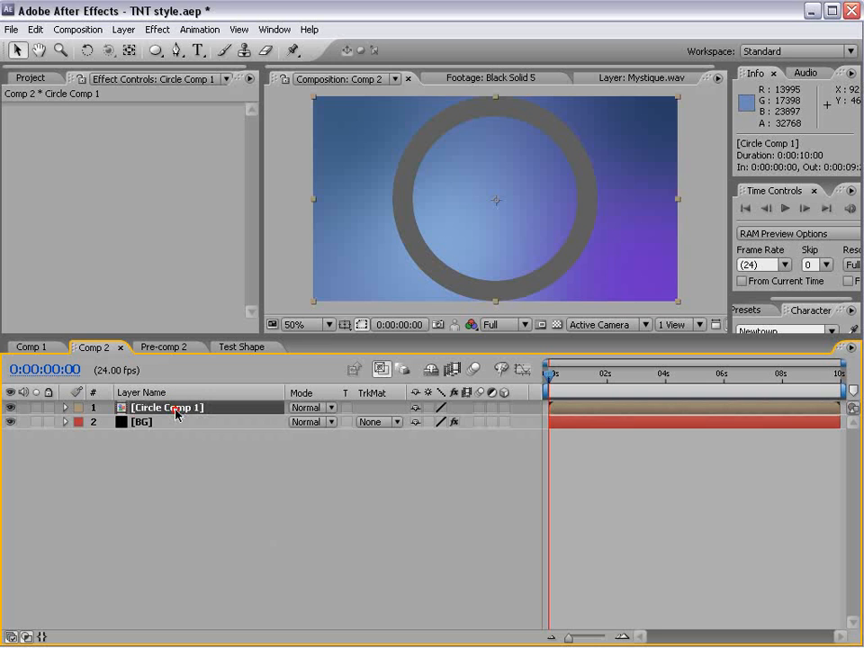
{"action": "double_click", "coordinate": [177, 410]}
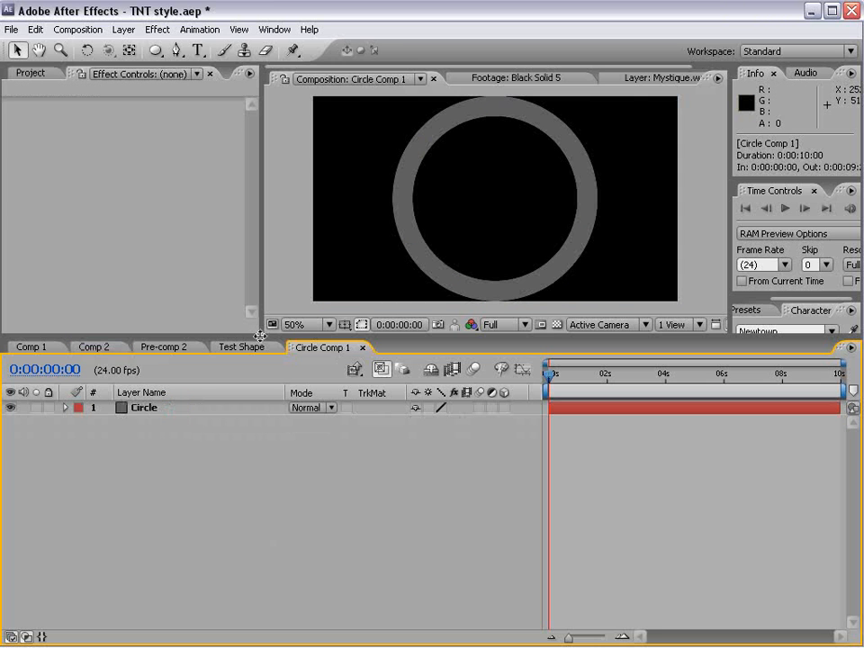
- Unlock Circle Comp 1's aspect ratio and set its height to 864 pixels in the composition settings
{"action": "left_click_drag", "start_coordinate": [259, 335], "coordinate": [244, 413]}
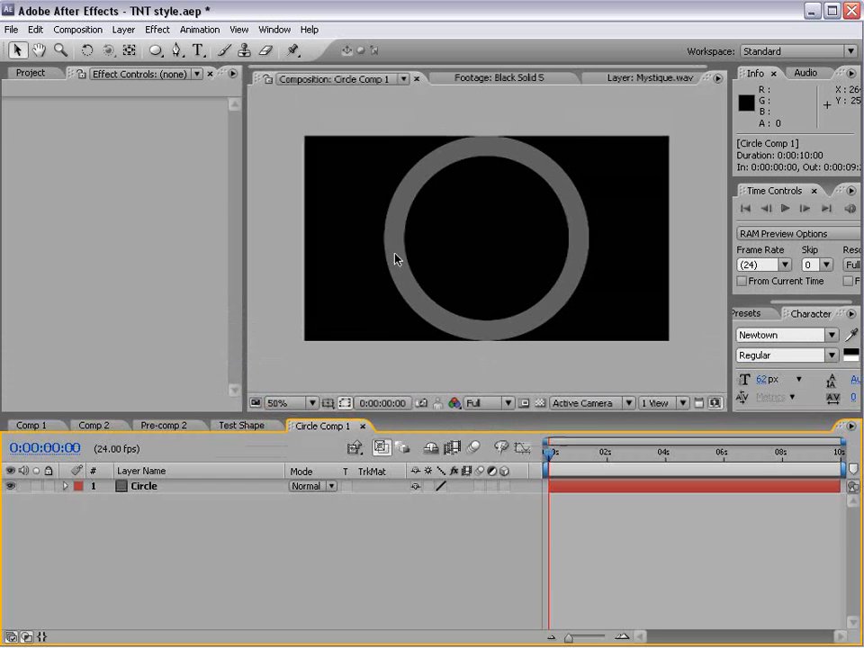
{"action": "left_click", "coordinate": [154, 487]}
{"action": "left_click", "coordinate": [389, 123]}
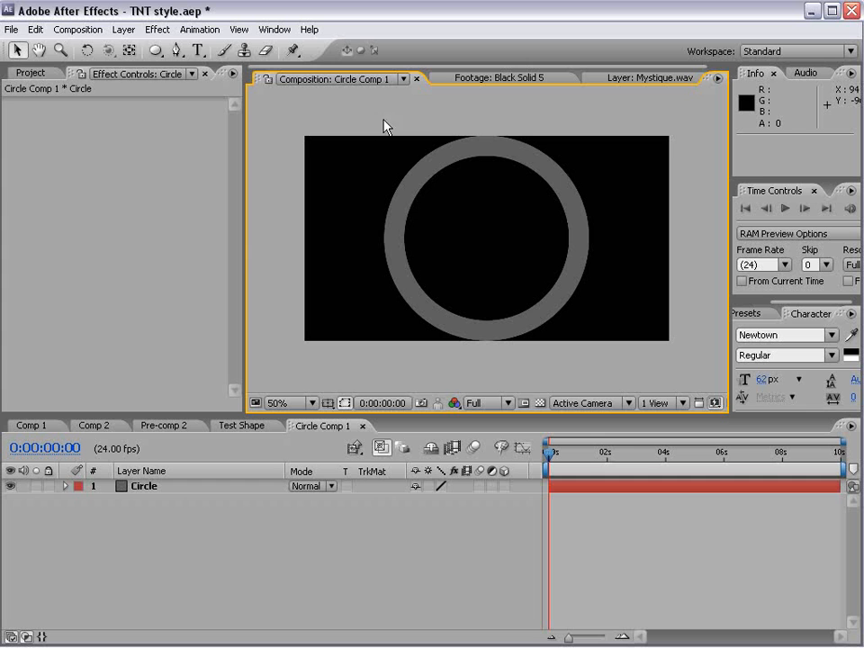
{"action": "left_click", "coordinate": [78, 29]}
{"action": "left_click", "coordinate": [106, 68]}
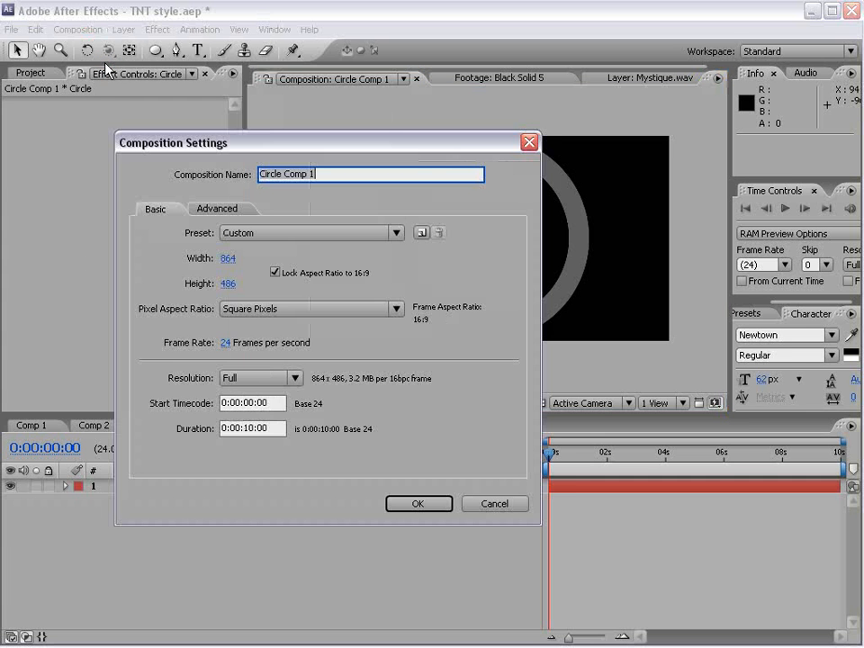
{"action": "left_click", "coordinate": [275, 273]}
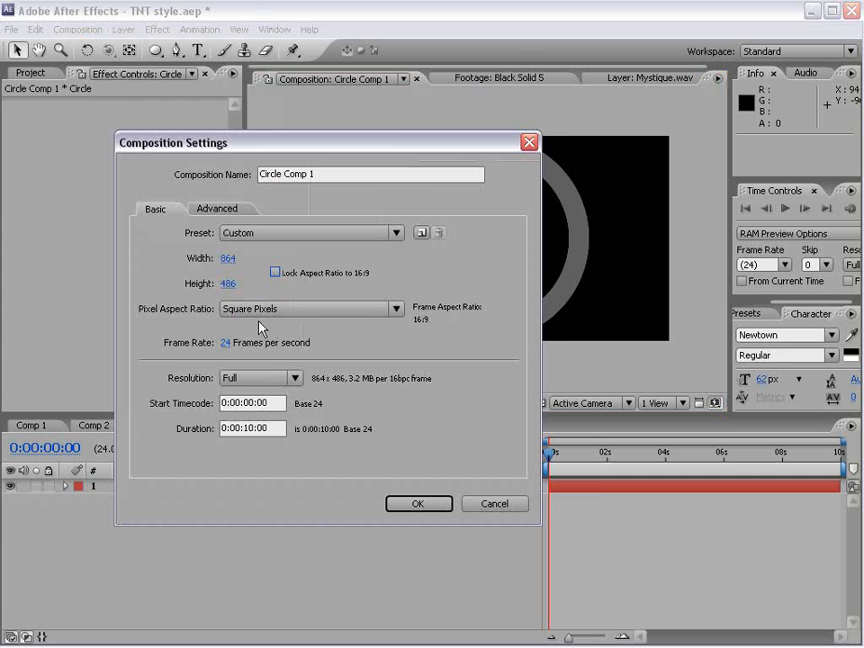
{"action": "left_click", "coordinate": [228, 283]}
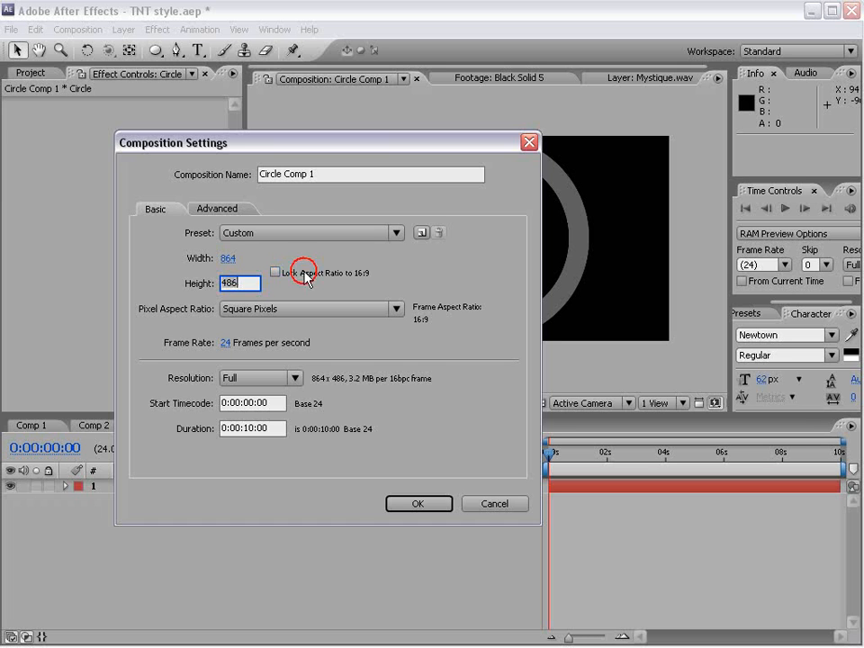
{"action": "type", "text": "864"}
{"action": "left_click", "coordinate": [434, 506]}
{"action": "left_click", "coordinate": [563, 291]}
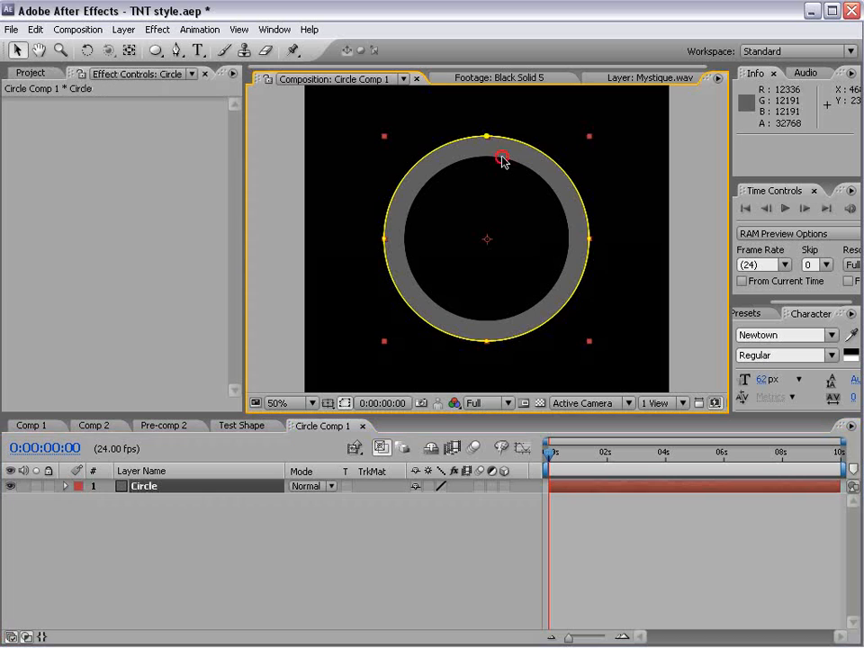
{"action": "left_click", "coordinate": [604, 545]}
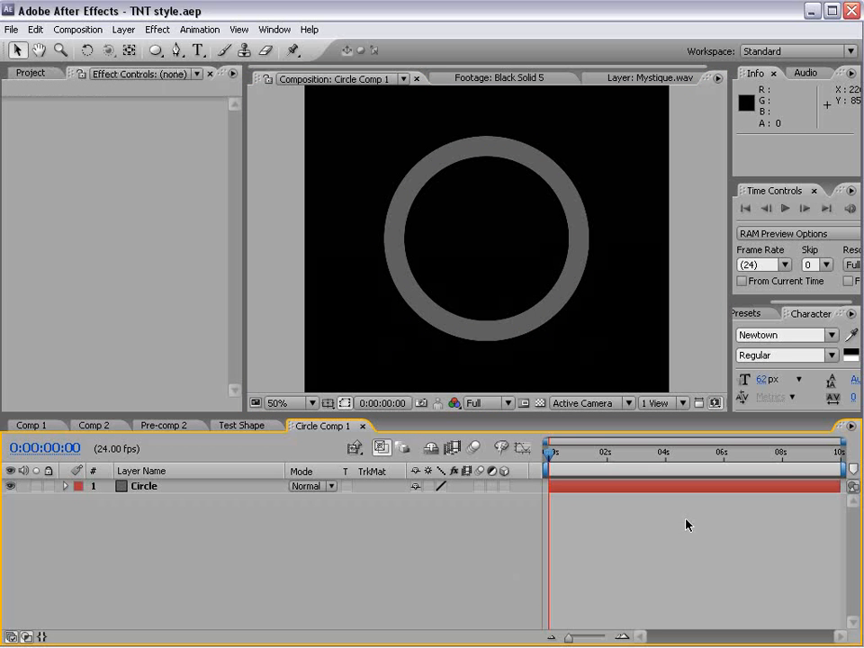
- Duplicate the Circle layer, apply a Fill effect to the copy, and set its fill color to white
{"action": "left_click", "coordinate": [148, 486]}
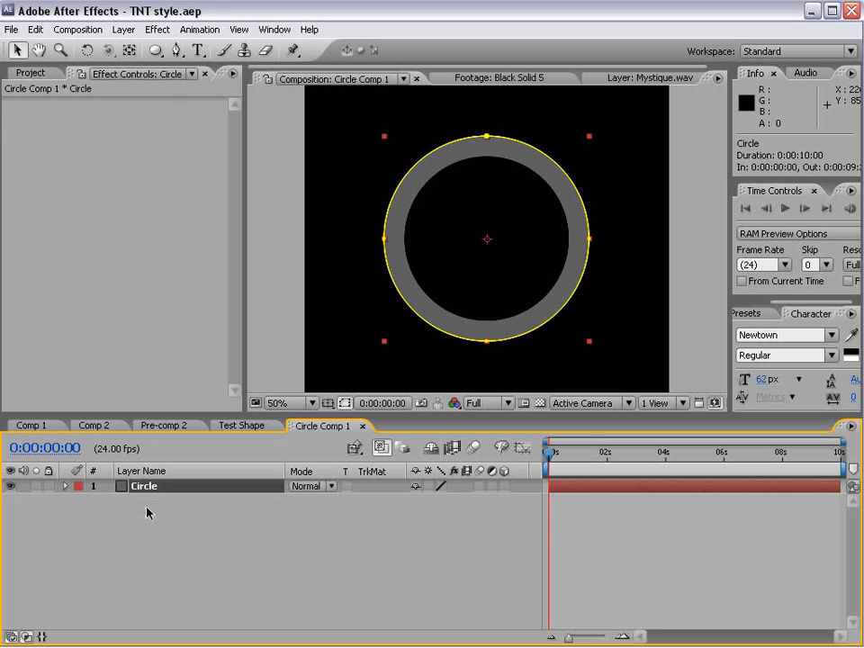
{"action": "key", "text": "ctrl+d"}
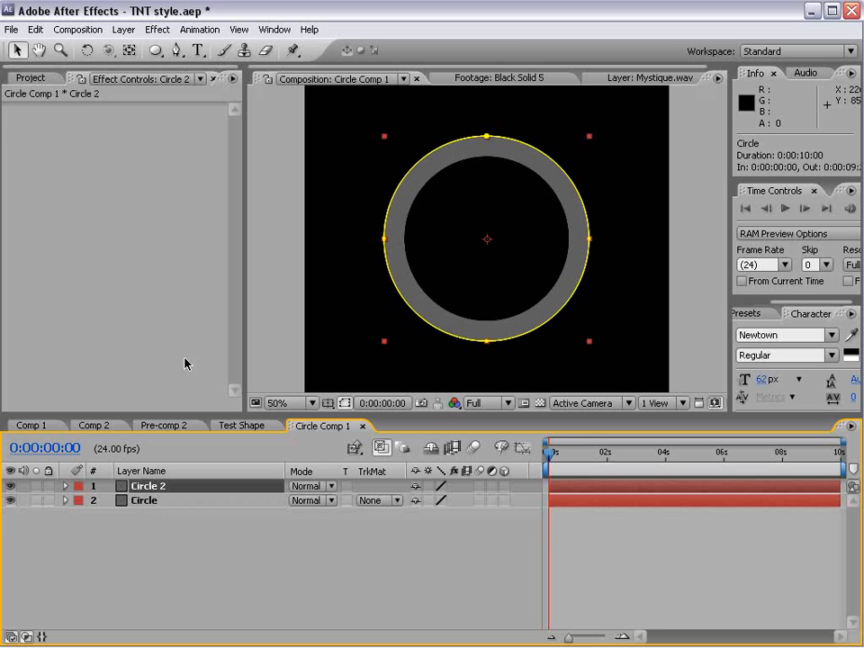
{"action": "left_click", "coordinate": [158, 30]}
{"action": "mouse_move", "coordinate": [187, 243]}
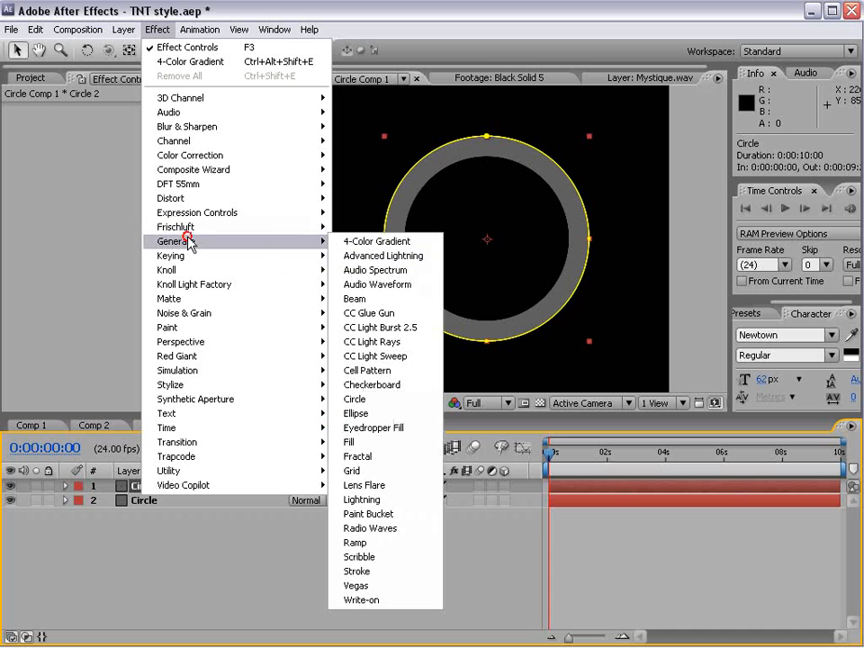
{"action": "left_click", "coordinate": [357, 442]}
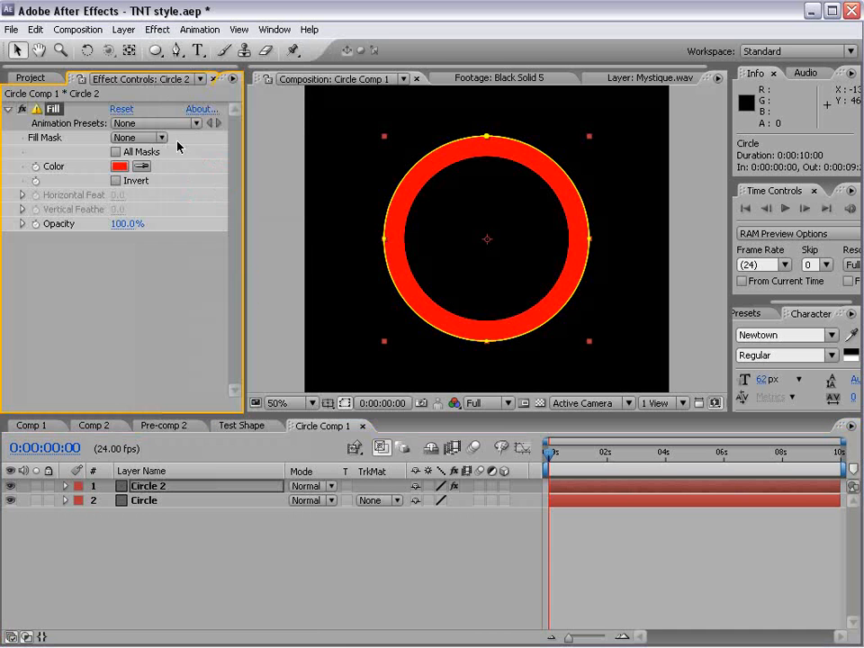
{"action": "left_click", "coordinate": [120, 167]}
{"action": "left_click_drag", "start_coordinate": [199, 529], "coordinate": [4, 405]}
{"action": "left_click", "coordinate": [486, 465]}
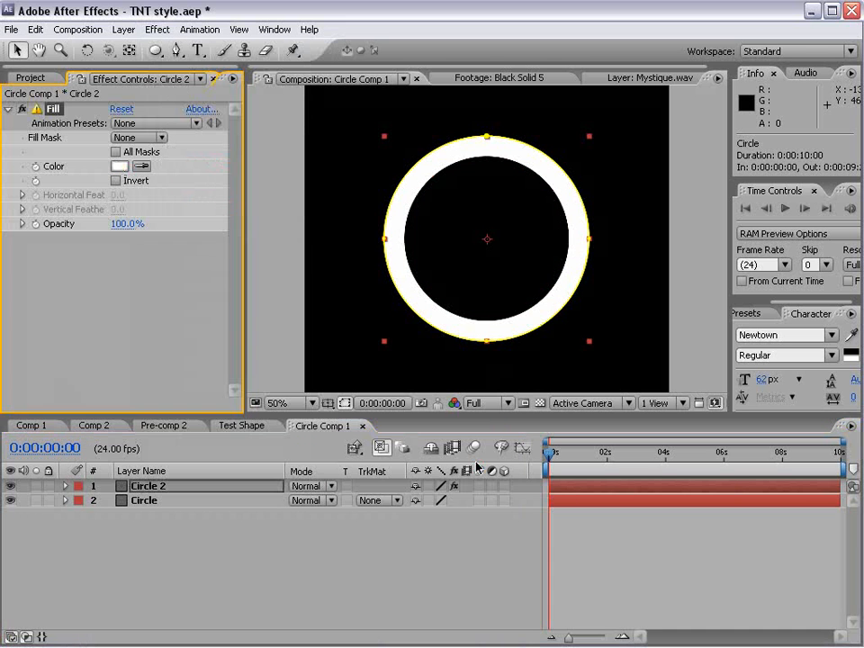
{"action": "left_click", "coordinate": [458, 553]}
- Reveal all of Circle 2's mask properties and set Mask 1's expansion to -31 pixels to thin the white ring
{"action": "left_click", "coordinate": [143, 486]}
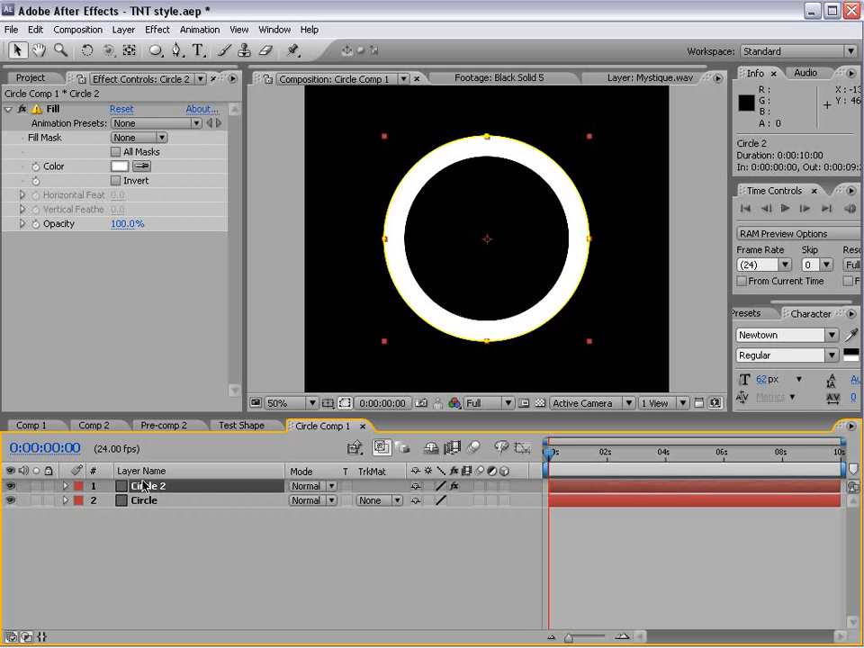
{"action": "key", "text": "m"}
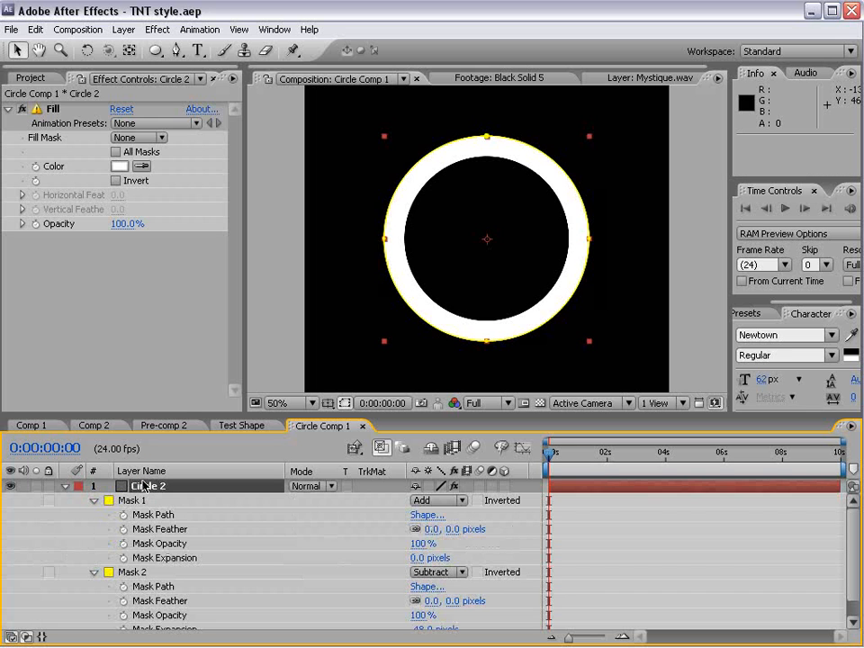
{"action": "left_click_drag", "start_coordinate": [182, 414], "coordinate": [180, 357]}
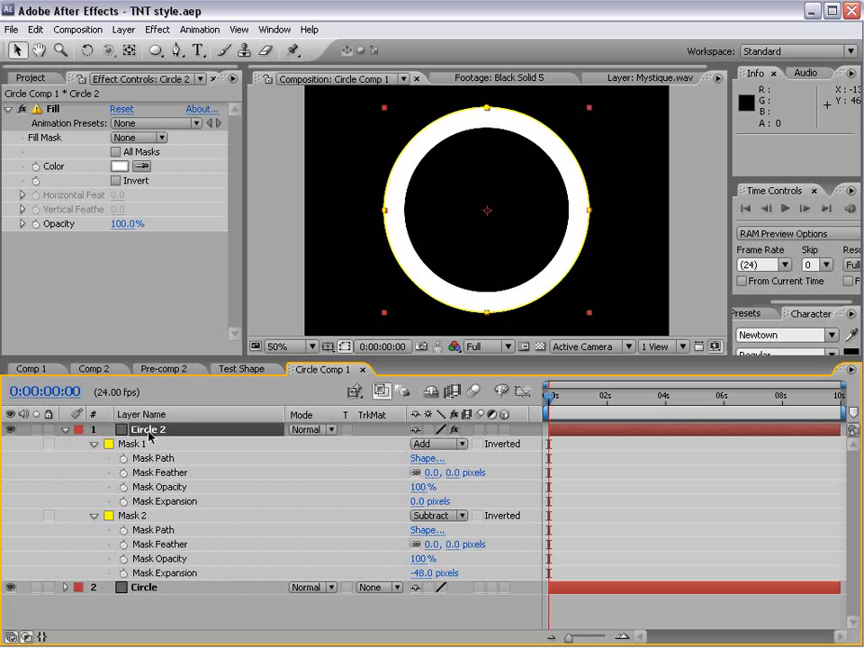
{"action": "left_click_drag", "start_coordinate": [413, 502], "coordinate": [389, 501]}
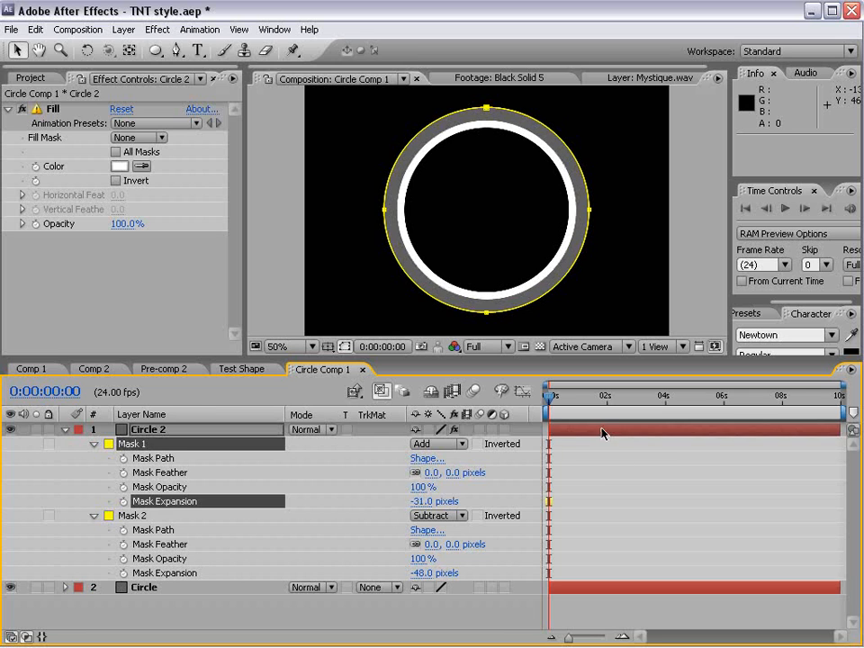
{"action": "left_click", "coordinate": [562, 289]}
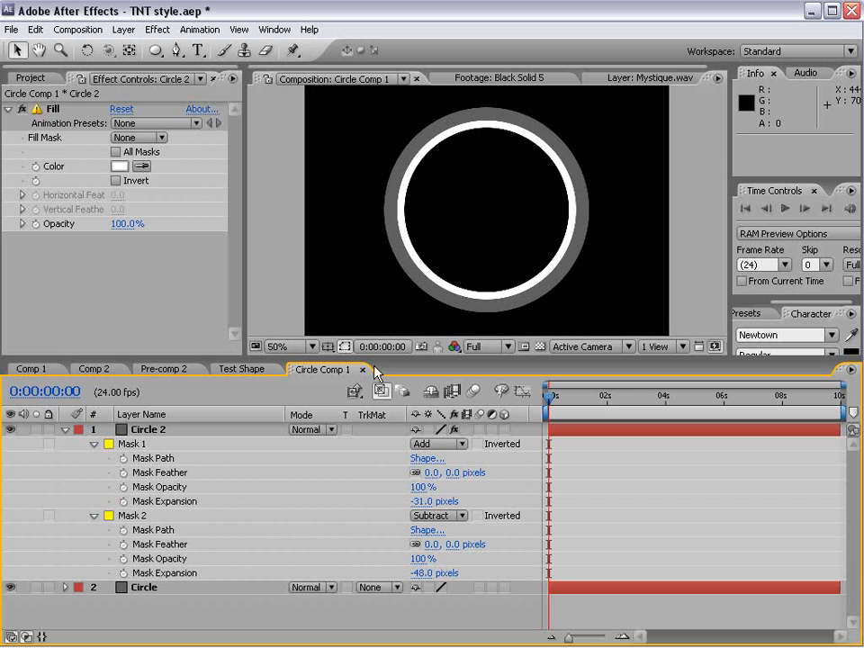
- Reveal the gray Circle layer's mask properties and set its Mask 2 expansion to -53 pixels
{"action": "left_click_drag", "start_coordinate": [375, 362], "coordinate": [375, 315]}
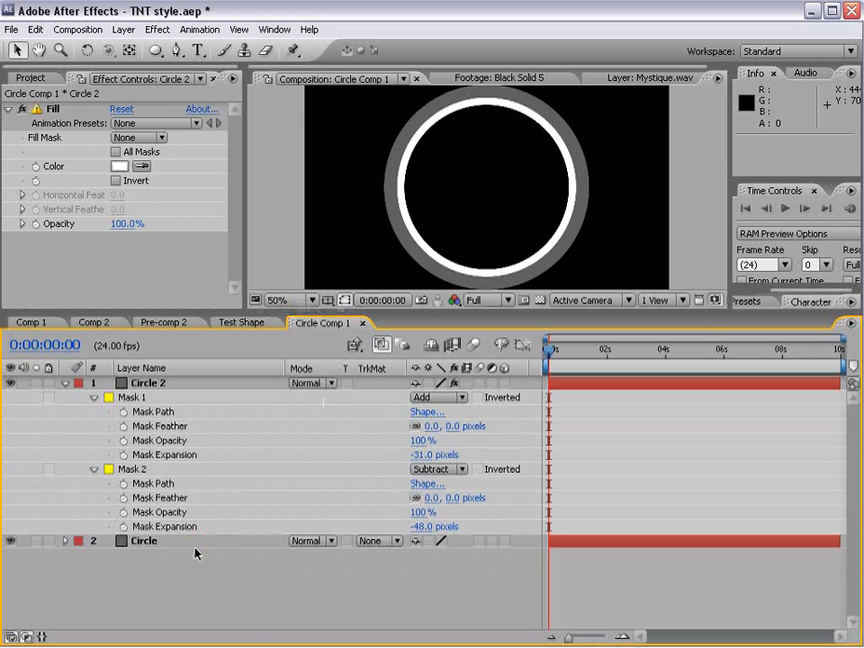
{"action": "left_click", "coordinate": [190, 545]}
{"action": "key", "text": "m"}
{"action": "key", "text": "m"}
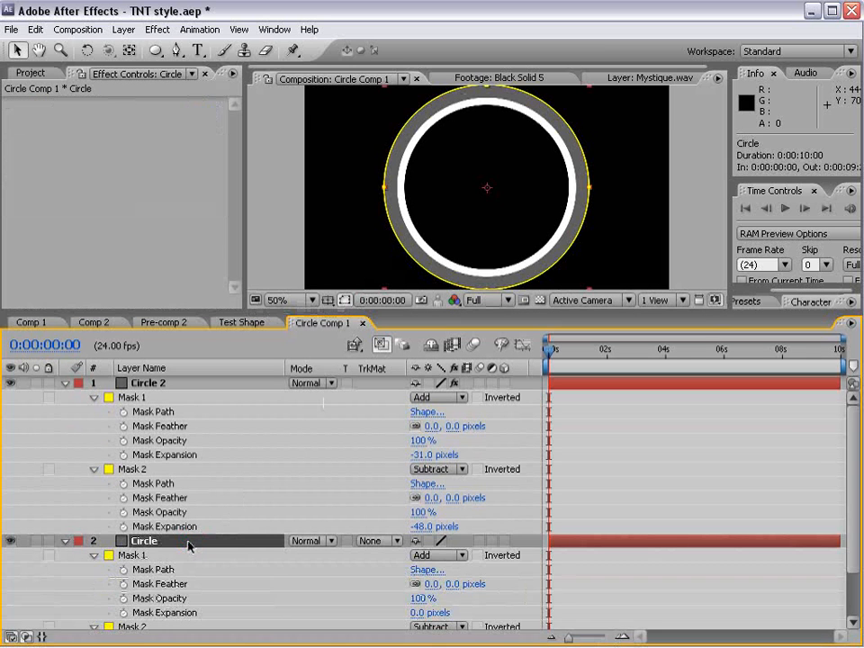
{"action": "scroll", "coordinate": [272, 566], "scroll_direction": "down", "scroll_amount": 3}
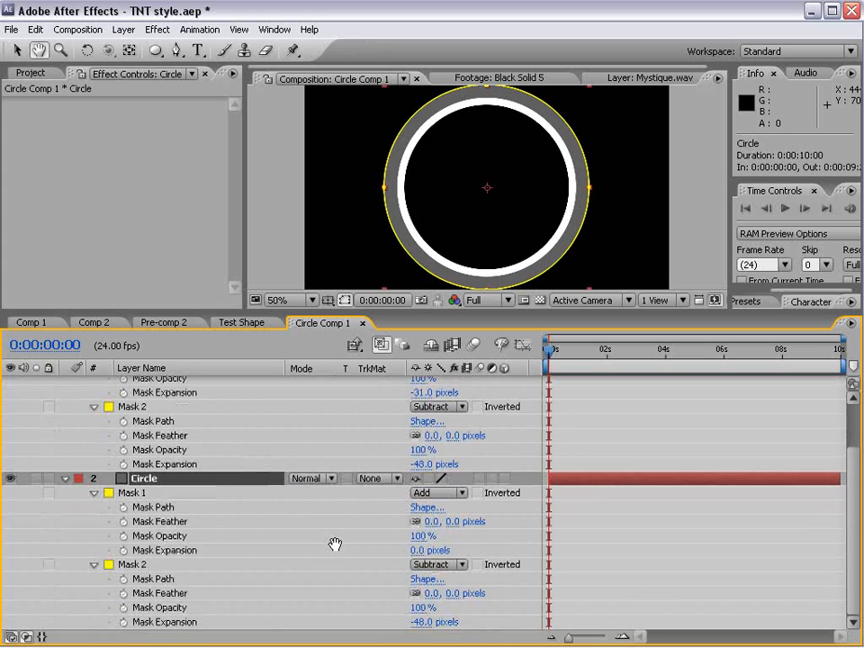
{"action": "left_click", "coordinate": [418, 622]}
{"action": "left_click_drag", "start_coordinate": [419, 623], "coordinate": [420, 622]}
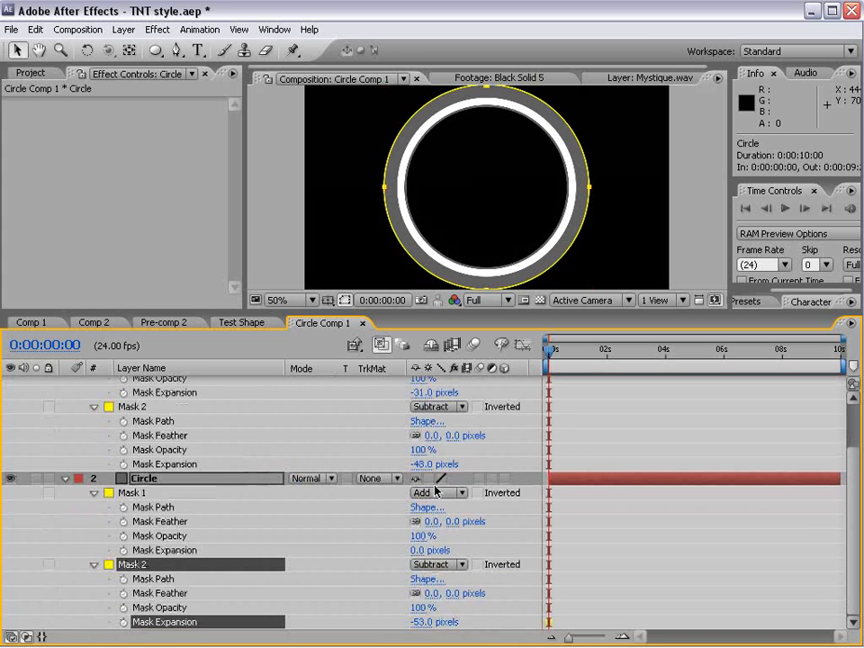
- Set Circle 2's Mask 2 expansion to -45 pixels and save the project
{"action": "left_click", "coordinate": [419, 465]}
{"action": "left_click_drag", "start_coordinate": [418, 464], "coordinate": [421, 463]}
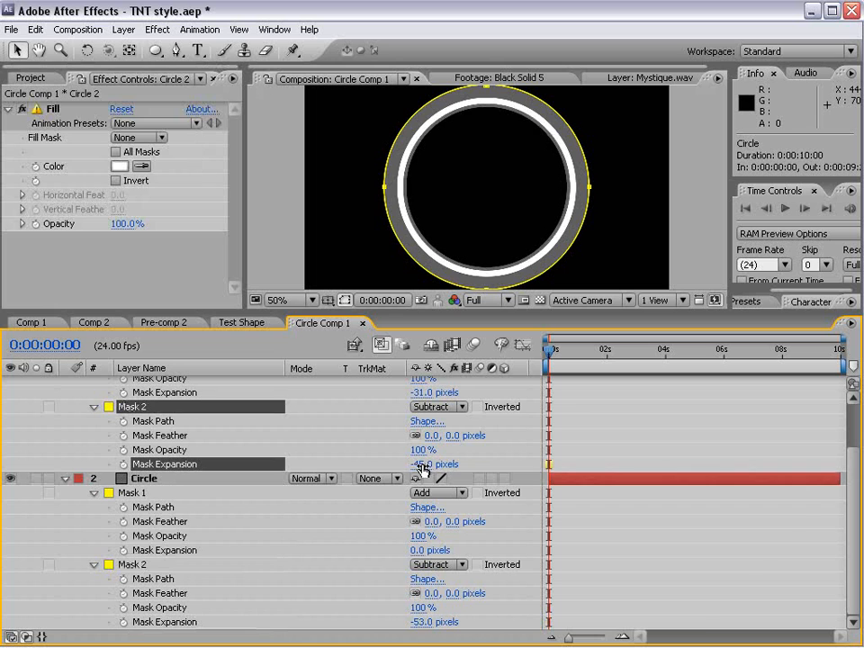
{"action": "key", "text": "ctrl+s"}
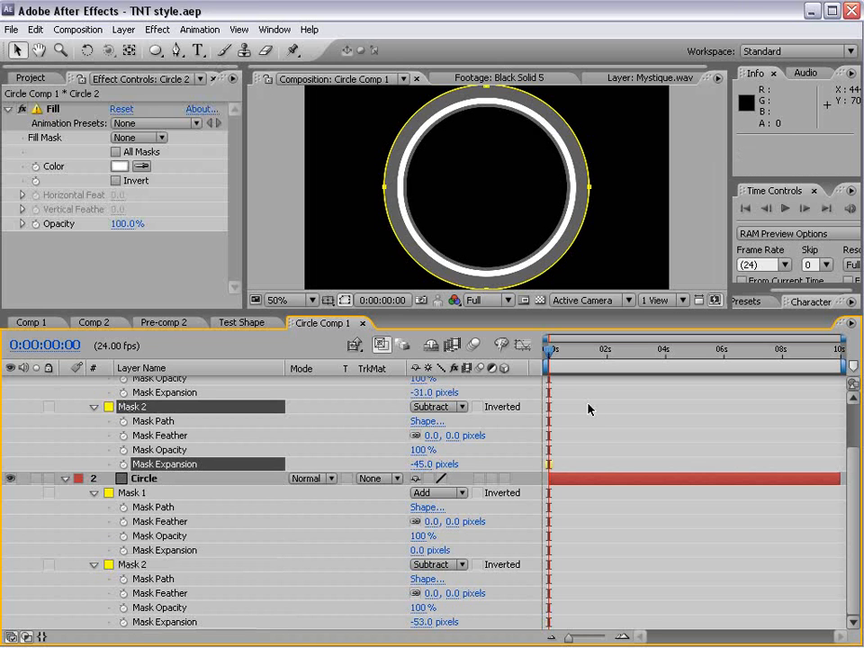
- Feather Circle 2's Mask 1 by 27 pixels and set the mask expansions to -22 pixels for Mask 1 and -34 pixels for Mask 2
{"action": "scroll", "coordinate": [589, 405], "scroll_direction": "up", "scroll_amount": 3}
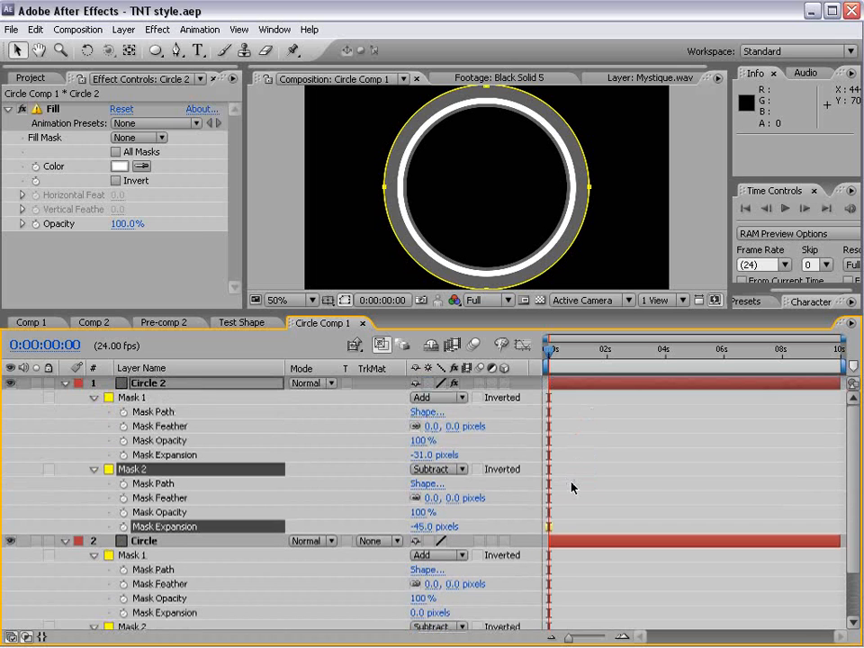
{"action": "left_click", "coordinate": [496, 422]}
{"action": "left_click", "coordinate": [153, 385]}
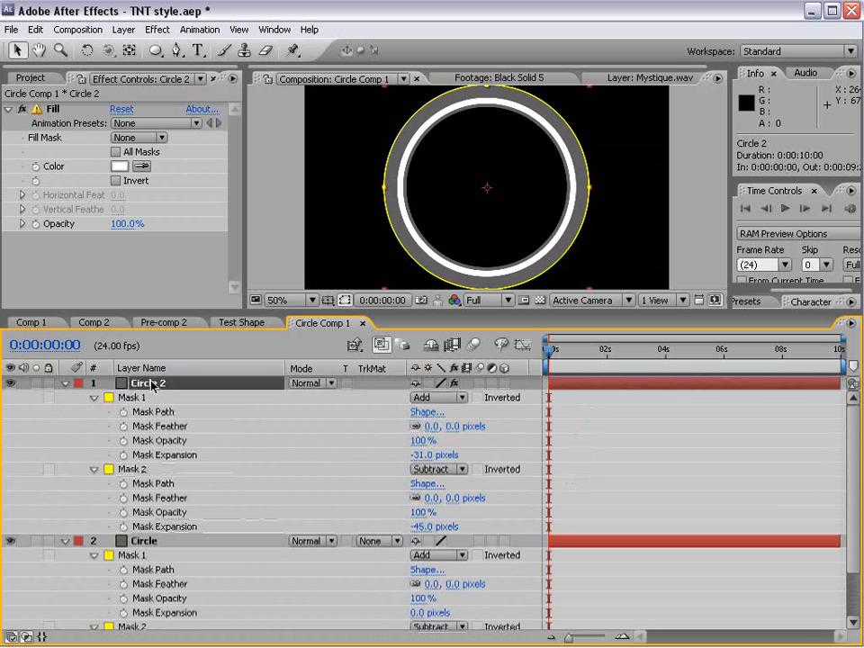
{"action": "left_click", "coordinate": [128, 398]}
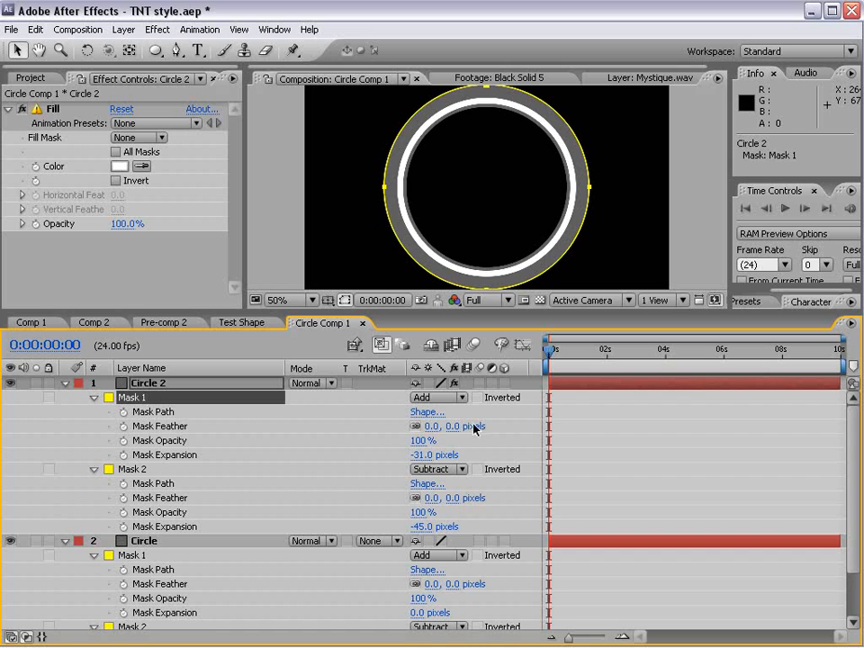
{"action": "left_click_drag", "start_coordinate": [454, 426], "coordinate": [465, 416]}
{"action": "mouse_move", "coordinate": [423, 532]}
{"action": "left_mouse_down"}
{"action": "mouse_move", "coordinate": [418, 525]}
{"action": "mouse_move", "coordinate": [427, 524]}
{"action": "left_mouse_up"}
{"action": "left_click_drag", "start_coordinate": [417, 455], "coordinate": [423, 455]}
{"action": "left_click", "coordinate": [524, 443]}
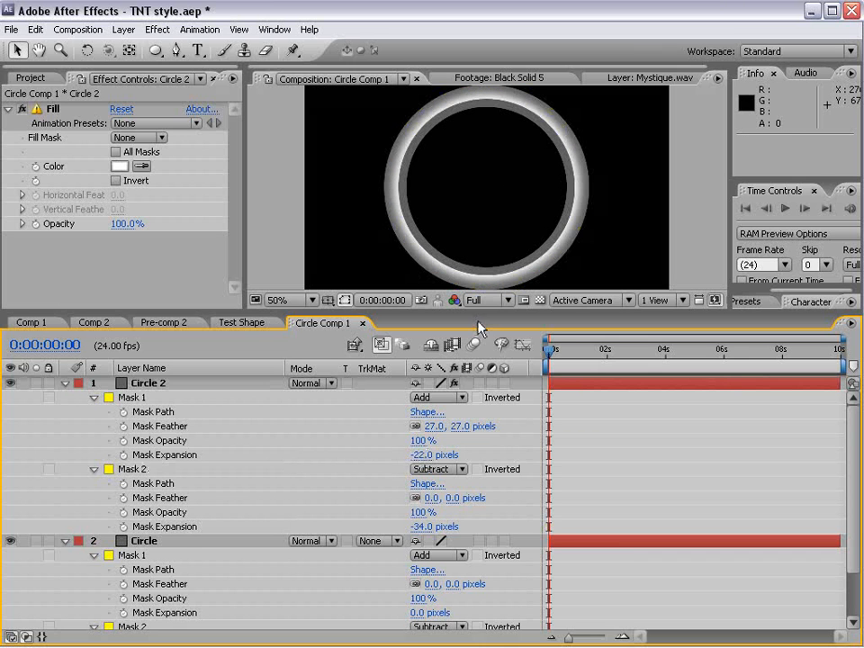
- Refine Circle 2's glow with Mask 2 expansion -37, Mask 1 feather 20 and Mask 1 expansion -26 pixels, and inspect the ring enlarged
{"action": "left_click_drag", "start_coordinate": [480, 312], "coordinate": [479, 338]}
{"action": "left_click_drag", "start_coordinate": [425, 551], "coordinate": [420, 551]}
{"action": "left_click", "coordinate": [663, 472]}
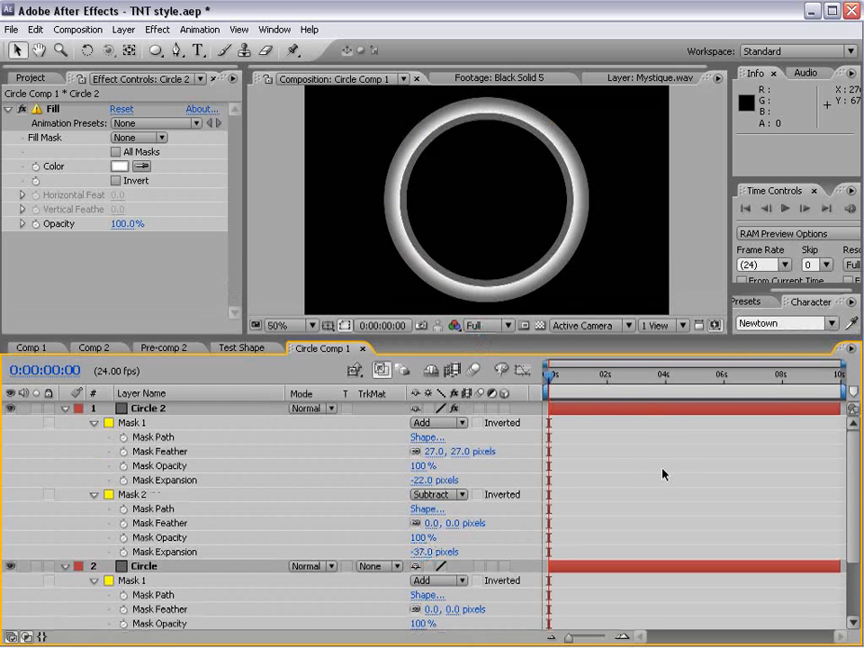
{"action": "left_click_drag", "start_coordinate": [461, 453], "coordinate": [415, 481]}
{"action": "left_click", "coordinate": [693, 473]}
{"action": "scroll", "coordinate": [511, 160], "scroll_direction": "up", "scroll_amount": 2}
{"action": "key", "text": "grave"}
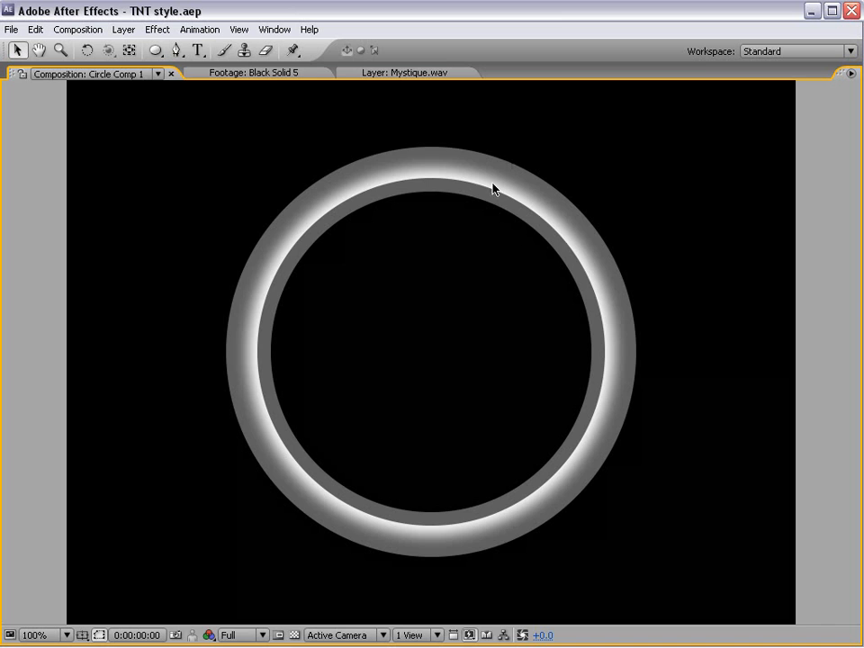
{"action": "key", "text": "grave"}
{"action": "scroll", "coordinate": [436, 251], "scroll_direction": "down", "scroll_amount": 2}
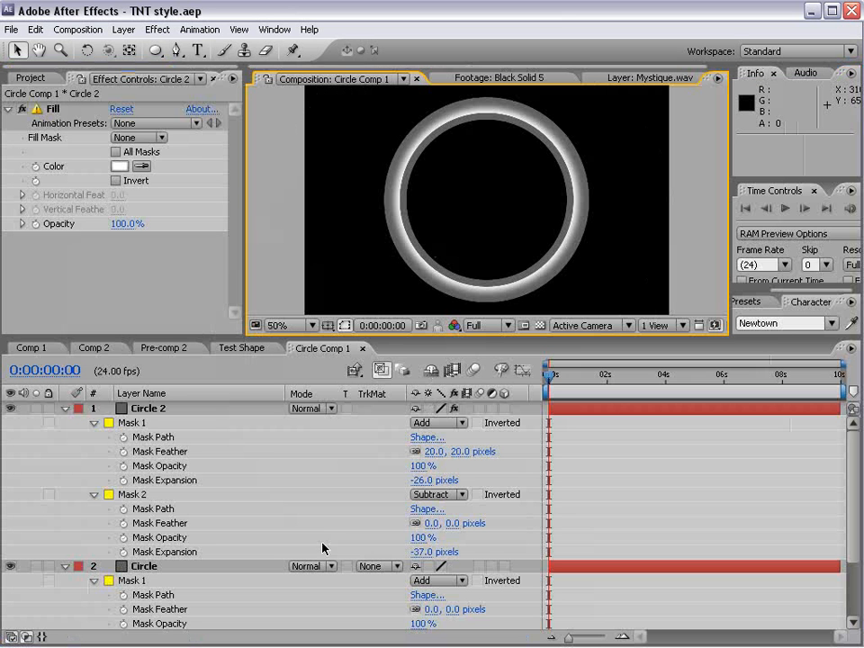
- Set Circle 2's Mask 2 feather to 1 pixel to soften the highlight's inner edge, and check it up close
{"action": "left_click", "coordinate": [173, 526]}
{"action": "left_click", "coordinate": [433, 523]}
{"action": "type", "text": "1"}
{"action": "key", "text": "Return"}
{"action": "left_click", "coordinate": [581, 491]}
{"action": "scroll", "coordinate": [504, 272], "scroll_direction": "up", "scroll_amount": 1}
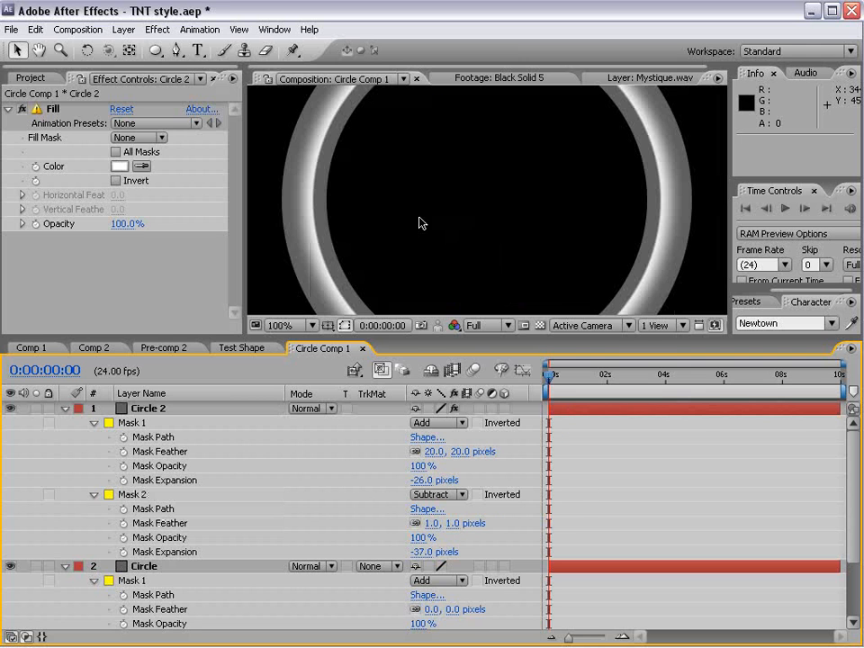
{"action": "left_click", "coordinate": [578, 439]}
- Duplicate the Circle 2 layer with its white fill and feathered masks
{"action": "left_click", "coordinate": [163, 411]}
{"action": "key", "text": "comma"}
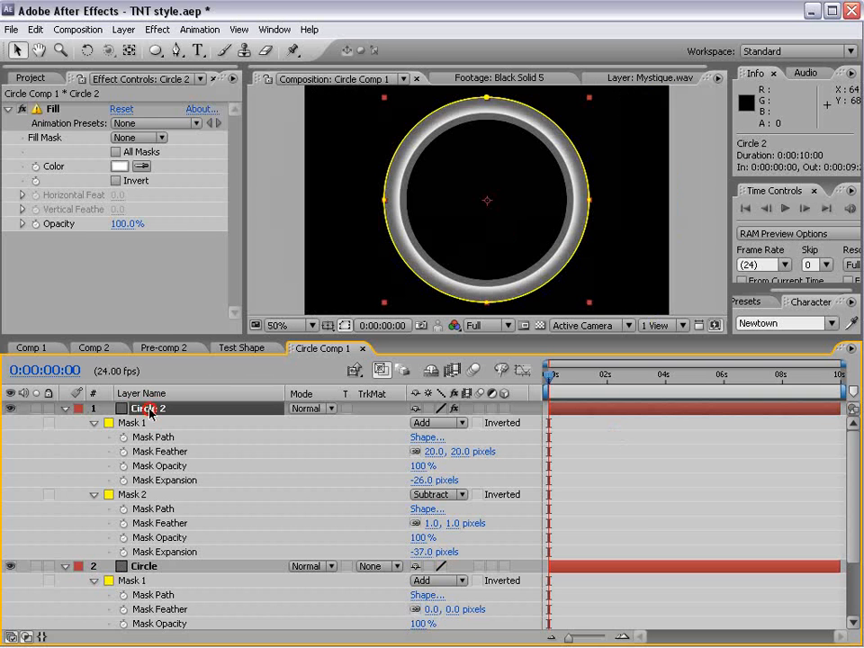
{"action": "key", "text": "ctrl+d"}
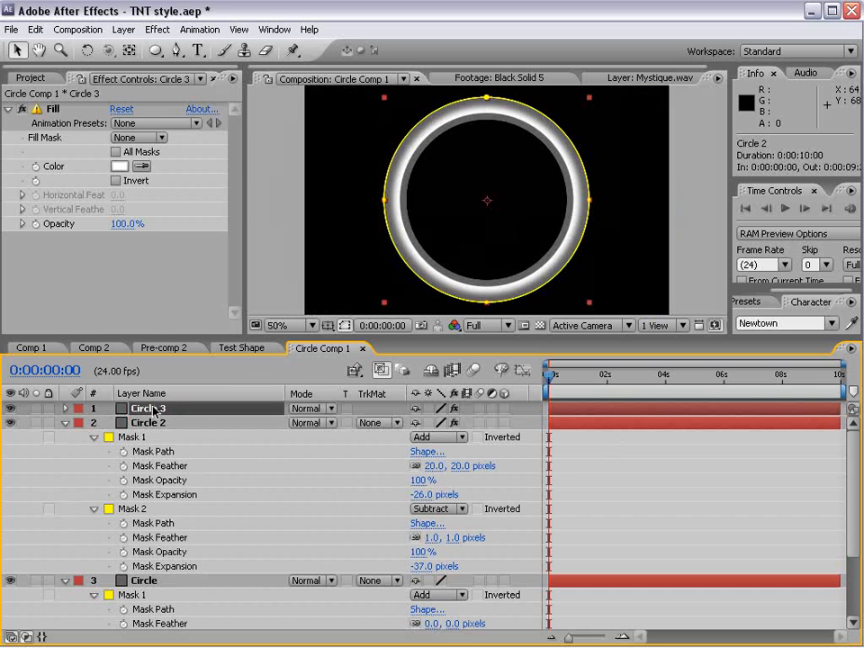
- Collapse Circle 2's properties, rename that layer Spec, and rename the new copy above it Thin Spec
{"action": "left_click", "coordinate": [65, 423]}
{"action": "left_click", "coordinate": [149, 425]}
{"action": "key", "text": "Return"}
{"action": "type", "text": "S"}
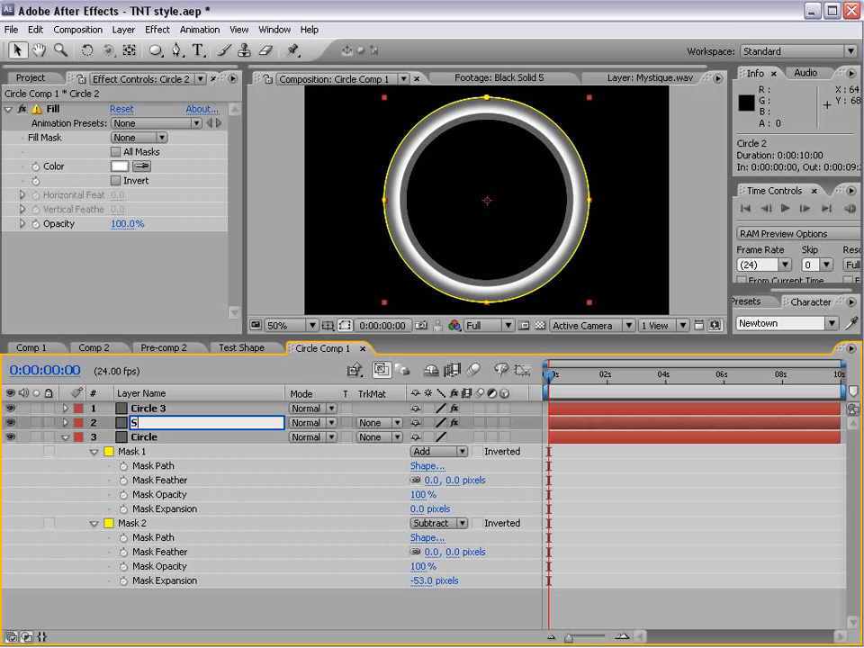
{"action": "type", "text": "pec"}
{"action": "left_click", "coordinate": [148, 408]}
{"action": "key", "text": "Return"}
{"action": "type", "text": "Thin Spec"}
{"action": "key", "text": "Return"}
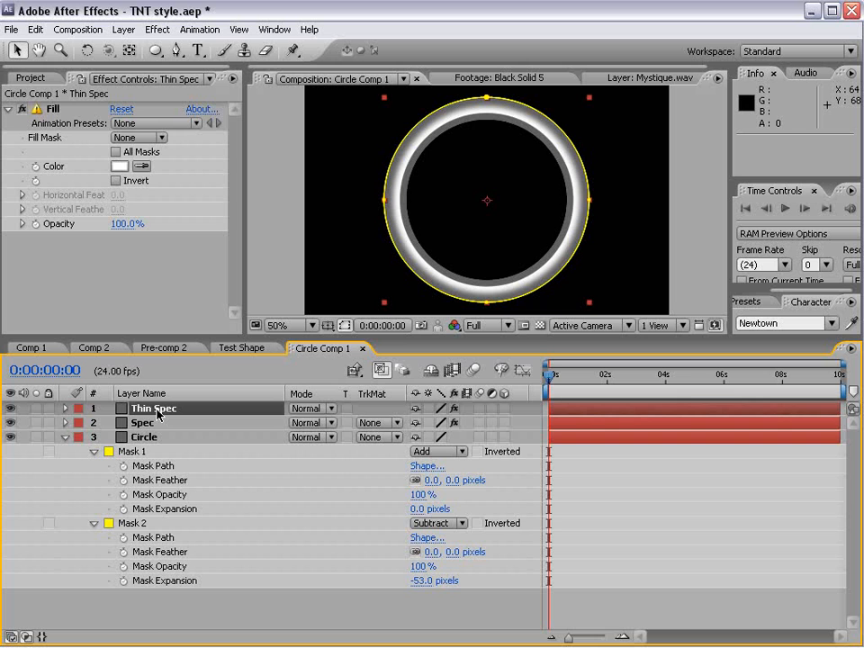
{"action": "left_click", "coordinate": [65, 408]}
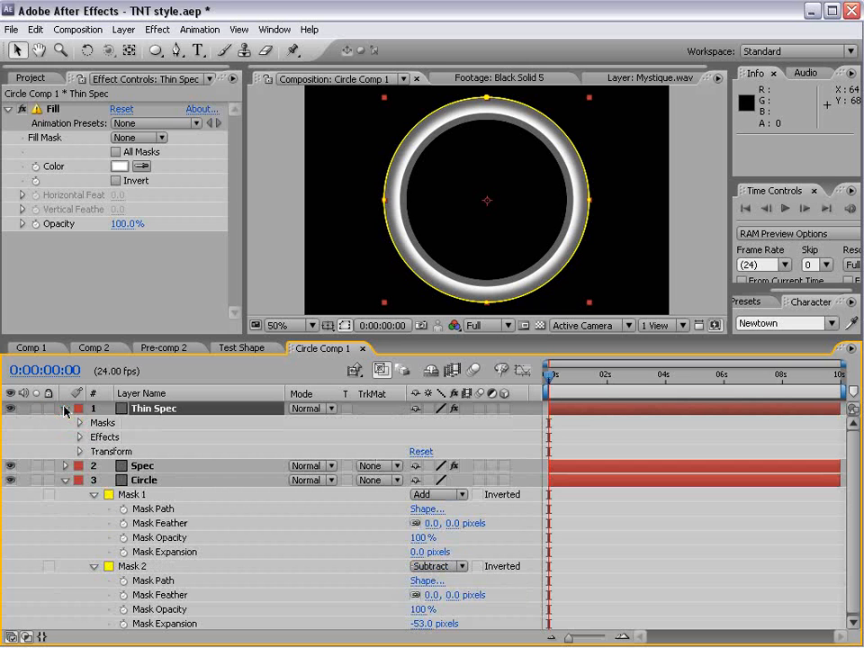
{"action": "left_click", "coordinate": [79, 423]}
{"action": "left_click", "coordinate": [94, 451]}
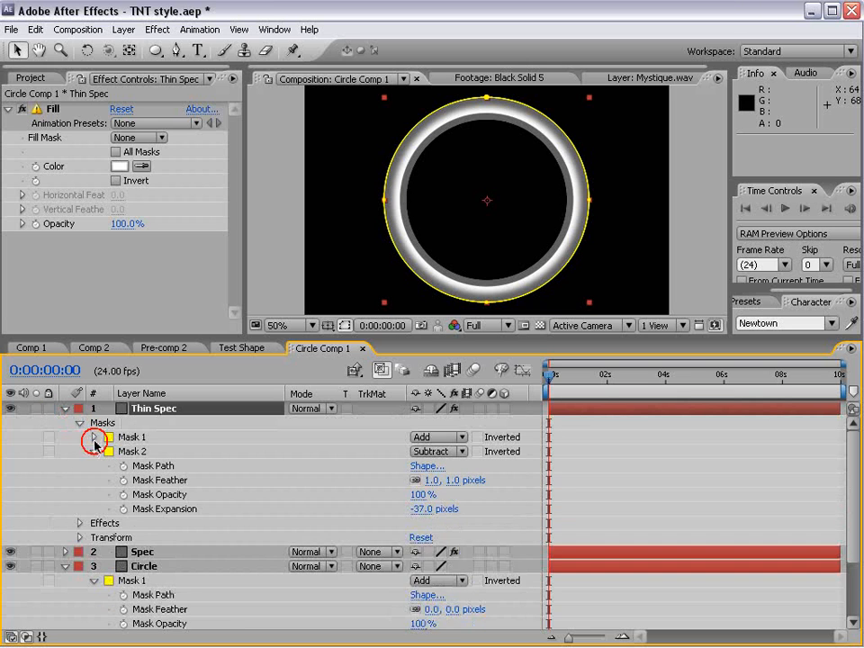
{"action": "left_click", "coordinate": [94, 437]}
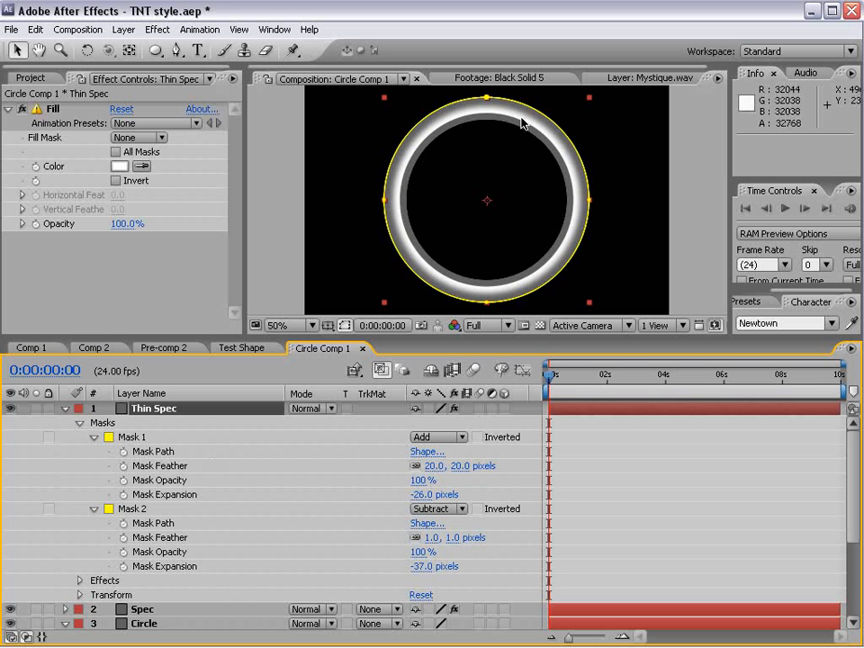
{"action": "left_click", "coordinate": [65, 408]}
- Set the Spec layer's opacity to 50% to dim the wide highlight
{"action": "left_click", "coordinate": [90, 423]}
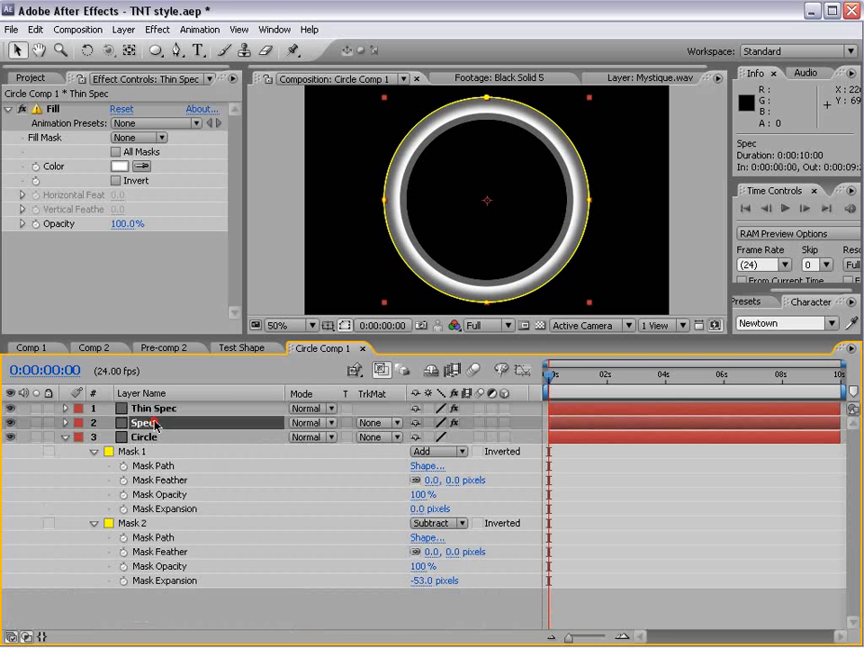
{"action": "key", "text": "t"}
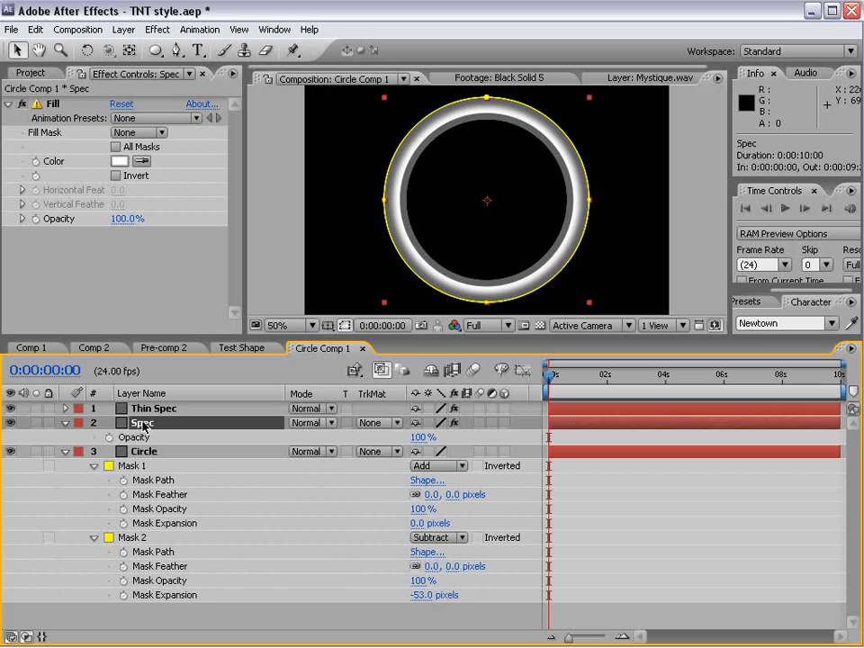
{"action": "left_click", "coordinate": [417, 437]}
{"action": "type", "text": "50"}
{"action": "key", "text": "Return"}
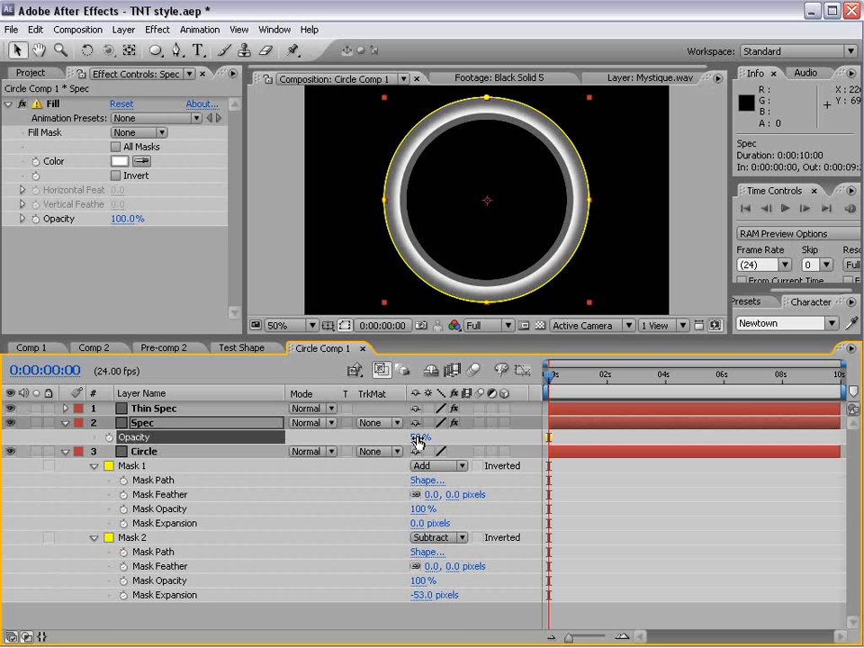
- Collapse the Circle and Spec layers' properties and compare the ring with Thin Spec hidden and shown
{"action": "left_click", "coordinate": [166, 408]}
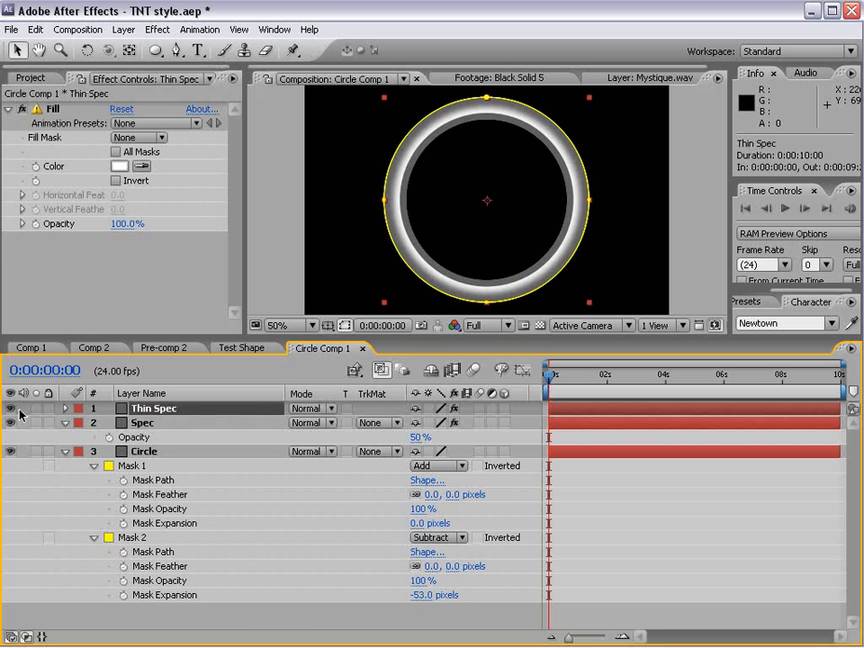
{"action": "left_click", "coordinate": [65, 451]}
{"action": "left_click", "coordinate": [65, 423]}
{"action": "left_click", "coordinate": [10, 409]}
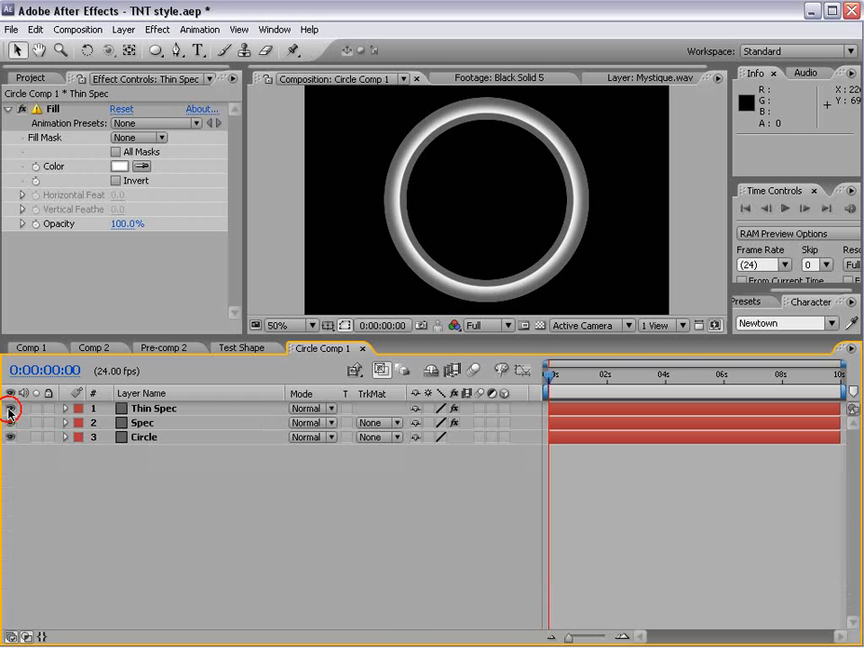
{"action": "left_click", "coordinate": [10, 408]}
- Narrow the Thin Spec highlight by setting its Mask 1 feather to 1 pixel and Mask 1 expansion to -35 pixels, checking the ring enlarged
{"action": "left_click", "coordinate": [191, 417]}
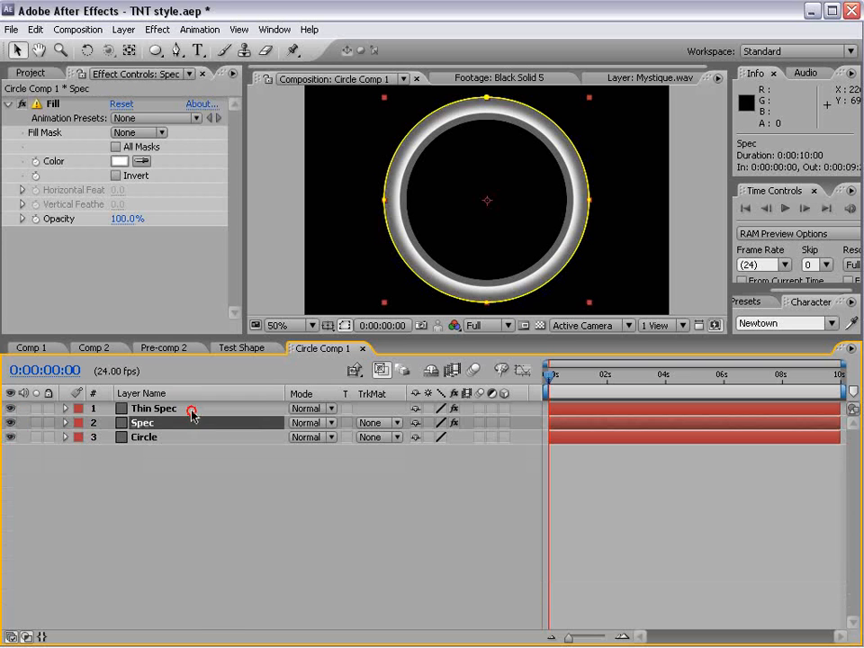
{"action": "left_click", "coordinate": [192, 408]}
{"action": "key", "text": "m"}
{"action": "key", "text": "m"}
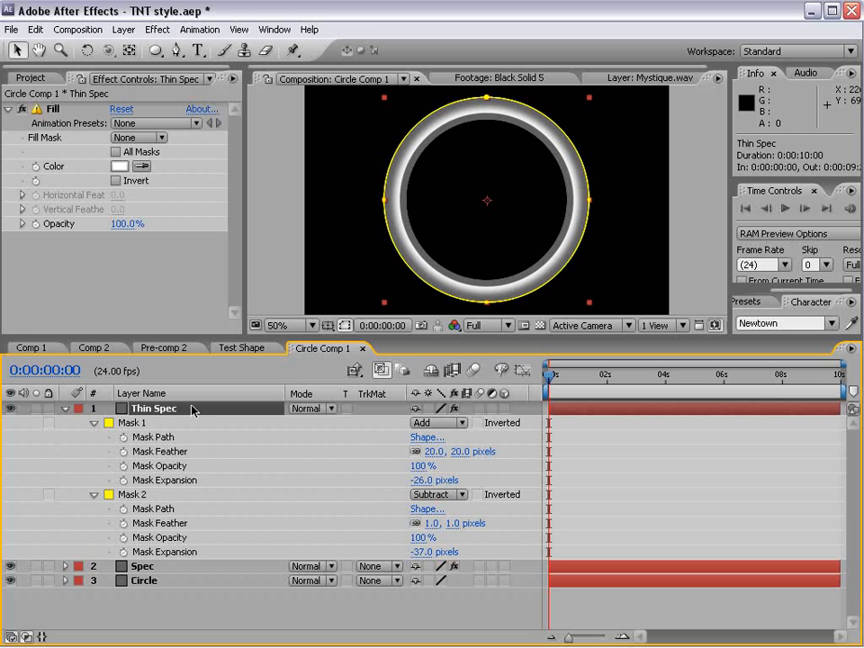
{"action": "left_click_drag", "start_coordinate": [461, 455], "coordinate": [402, 483]}
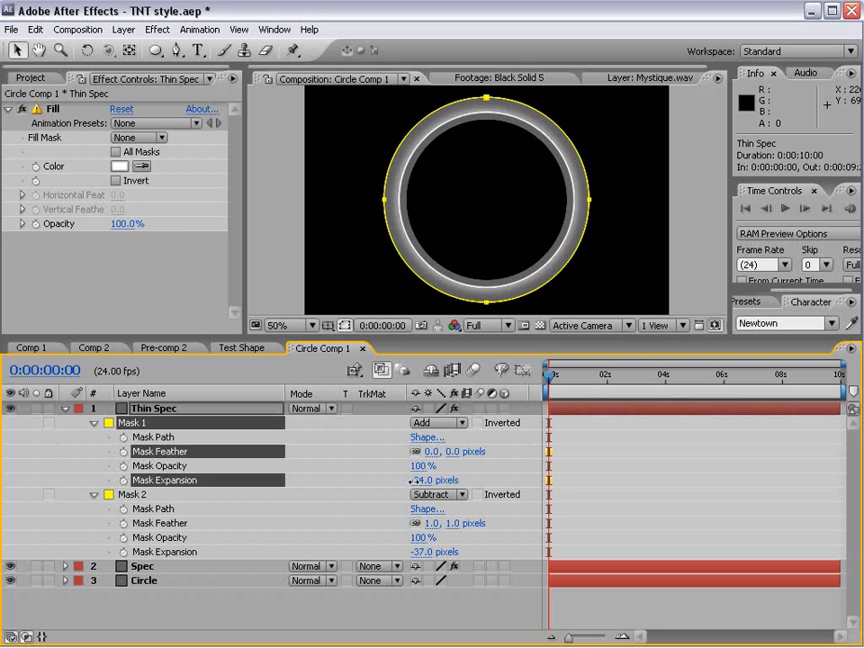
{"action": "scroll", "coordinate": [556, 283], "scroll_direction": "up", "scroll_amount": 2}
{"action": "key", "text": "space"}
{"action": "left_click_drag", "start_coordinate": [382, 245], "coordinate": [435, 250]}
{"action": "left_click", "coordinate": [346, 327]}
{"action": "key", "text": "space"}
{"action": "left_click_drag", "start_coordinate": [456, 171], "coordinate": [371, 236]}
{"action": "left_click_drag", "start_coordinate": [445, 157], "coordinate": [464, 187]}
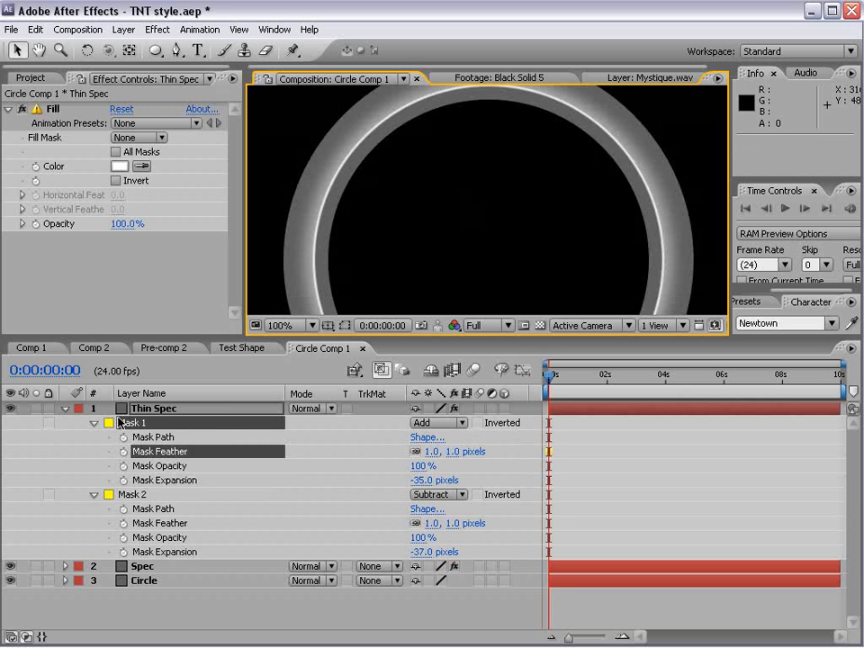
- Show the mask outlines, lock Thin Spec's Mask 1, and select Mask 2 for editing its points
{"action": "left_click", "coordinate": [168, 408]}
{"action": "left_click", "coordinate": [609, 451]}
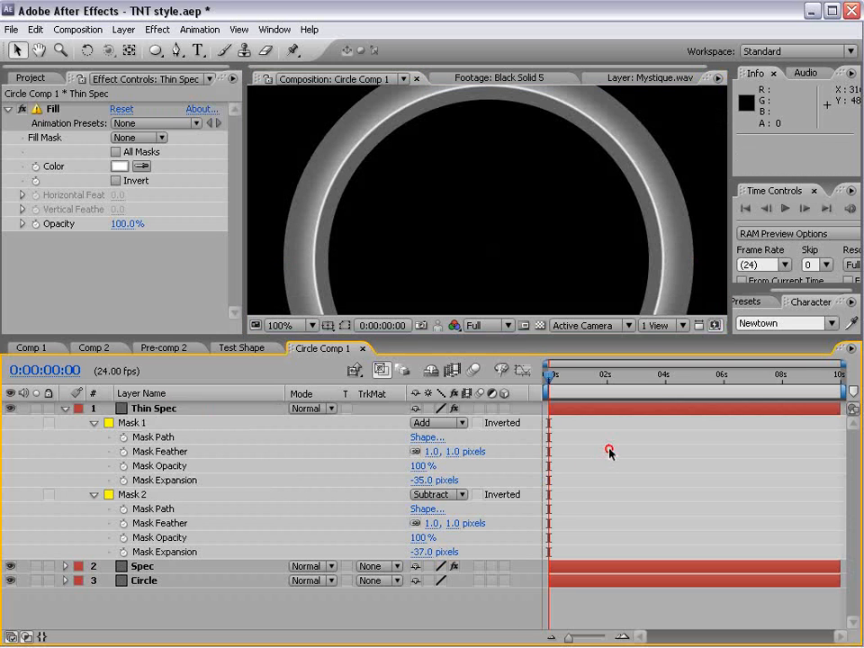
{"action": "left_click", "coordinate": [151, 497]}
{"action": "left_click", "coordinate": [346, 326]}
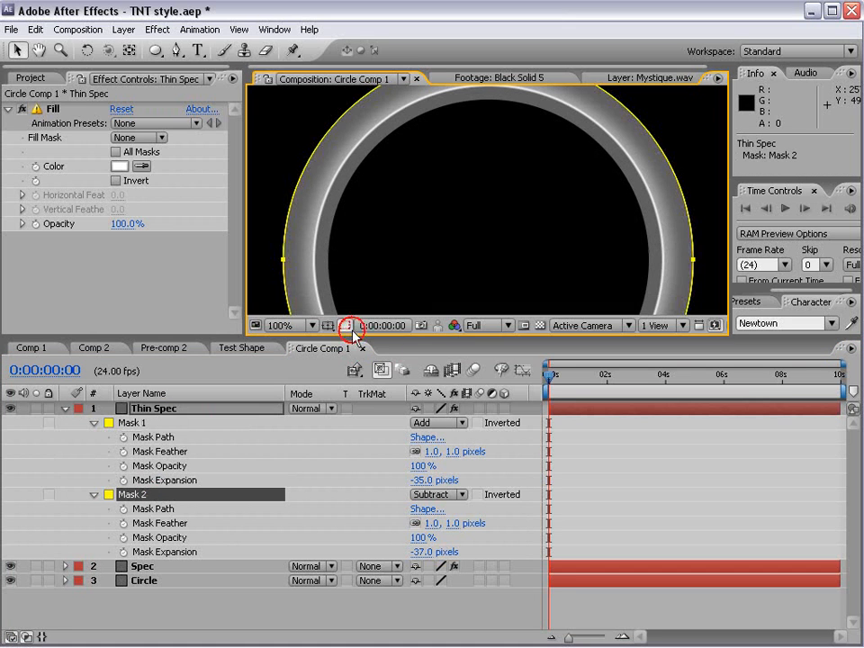
{"action": "left_click_drag", "start_coordinate": [416, 337], "coordinate": [415, 477]}
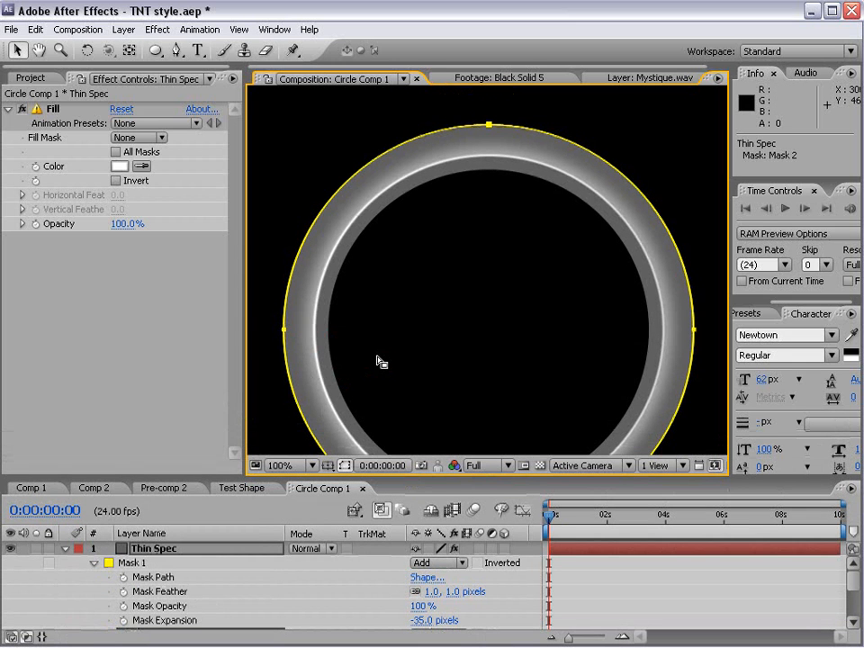
{"action": "left_click_drag", "start_coordinate": [407, 482], "coordinate": [388, 371]}
{"action": "left_click", "coordinate": [271, 450]}
{"action": "left_click", "coordinate": [49, 468]}
{"action": "left_click", "coordinate": [133, 469]}
{"action": "left_click", "coordinate": [135, 540]}
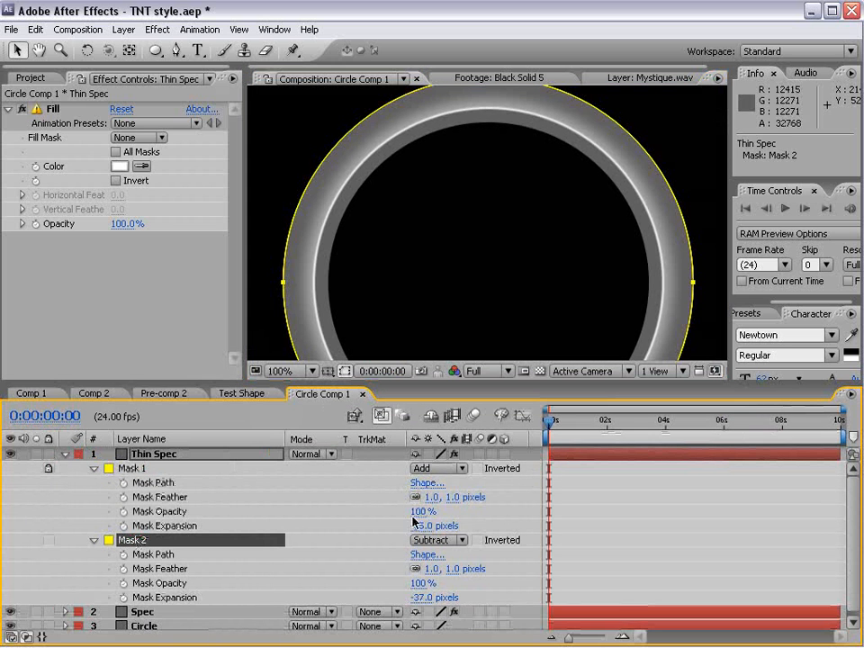
{"action": "left_click", "coordinate": [556, 452]}
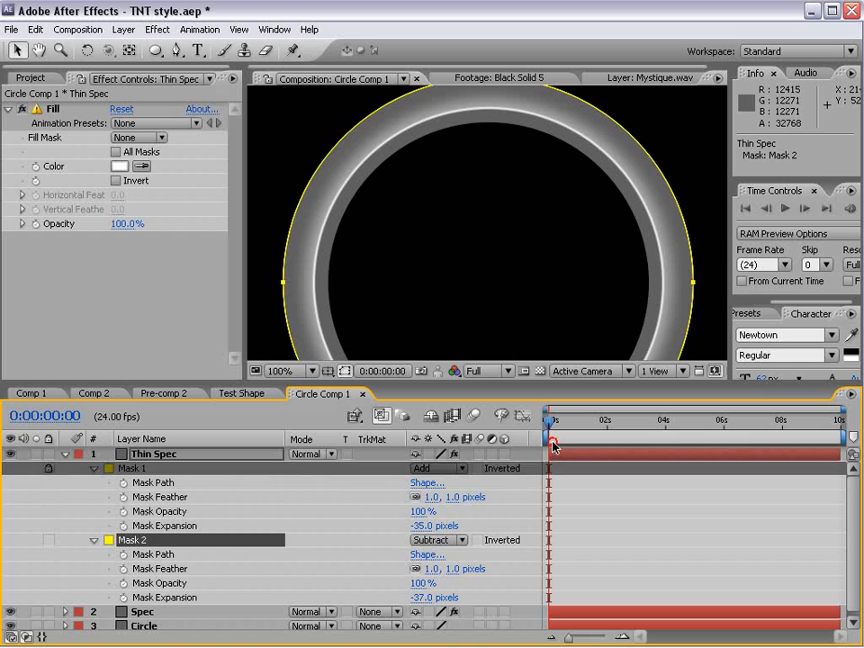
- Nudge the left point of Thin Spec's Mask 2 about 2 pixels outward to thin the highlight on that side
{"action": "left_click", "coordinate": [282, 286]}
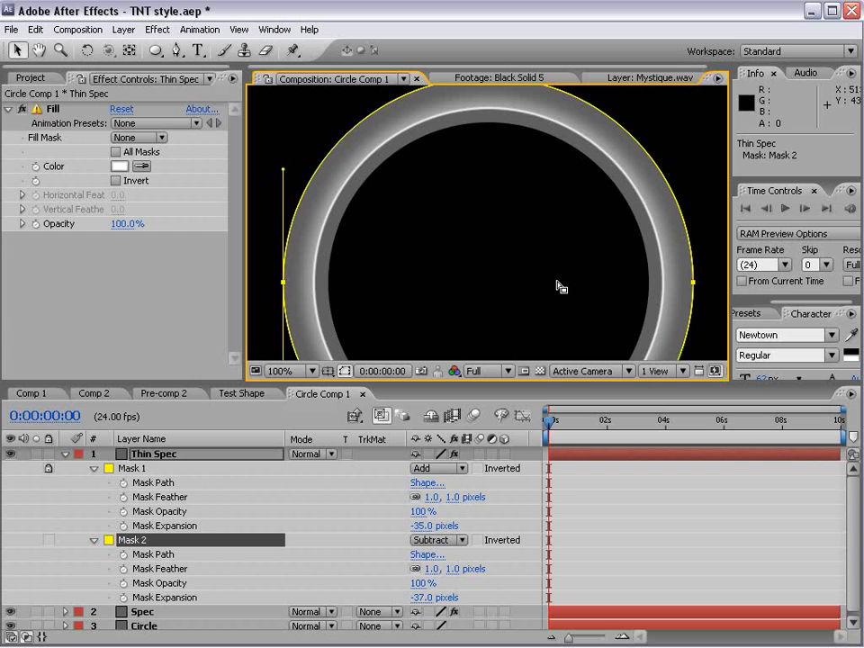
{"action": "key", "text": "Right"}
{"action": "key", "text": "Down"}
{"action": "key", "text": "Left"}
{"action": "key", "text": "Left"}
{"action": "key", "text": "Left"}
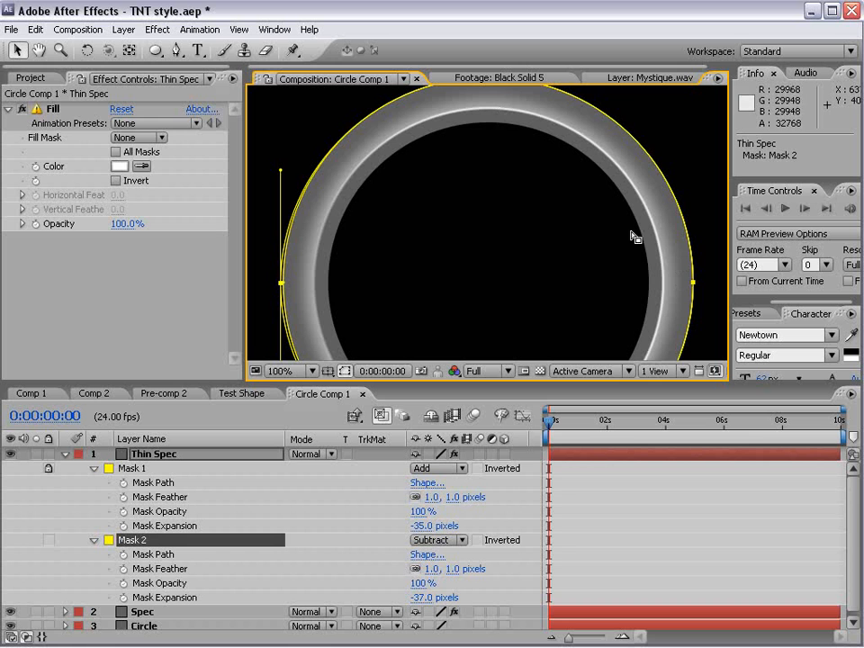
- Nudge the right point of Thin Spec's Mask 2 about 3 pixels outward and check the whole ring in a maximized view
{"action": "left_click", "coordinate": [694, 285]}
{"action": "key", "text": "Right"}
{"action": "key", "text": "Right"}
{"action": "key", "text": "Right"}
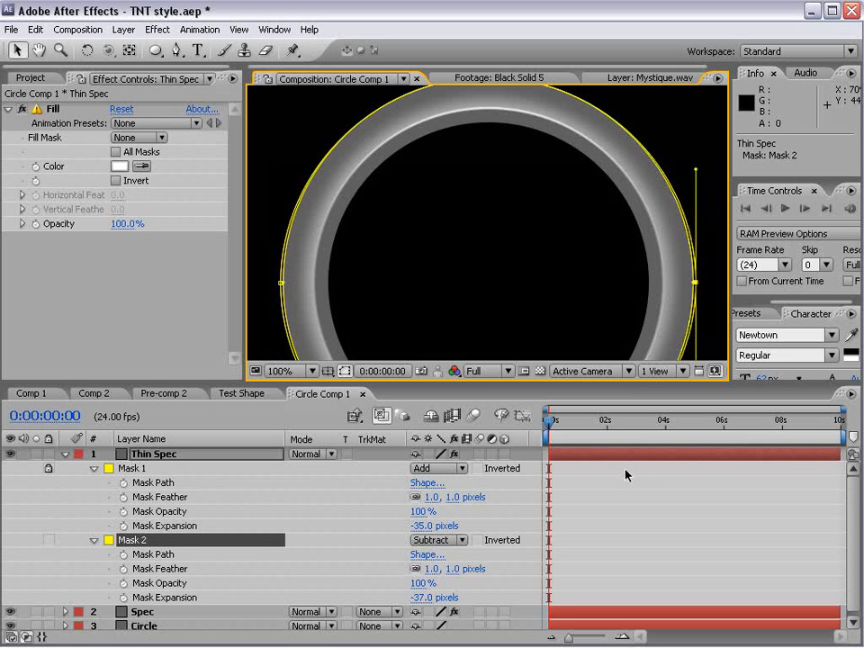
{"action": "key", "text": "grave"}
{"action": "key", "text": "comma"}
{"action": "key", "text": "comma"}
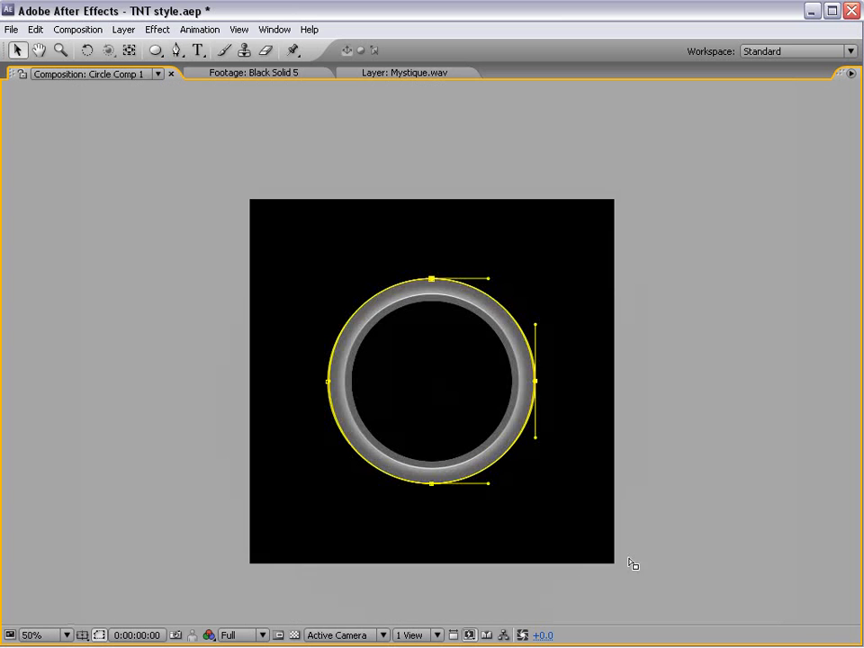
{"action": "key", "text": "grave"}
- Raise the Spec layer's opacity to 81% and enlarge the composition view to show the whole ring
{"action": "left_click", "coordinate": [151, 469]}
{"action": "key", "text": "t"}
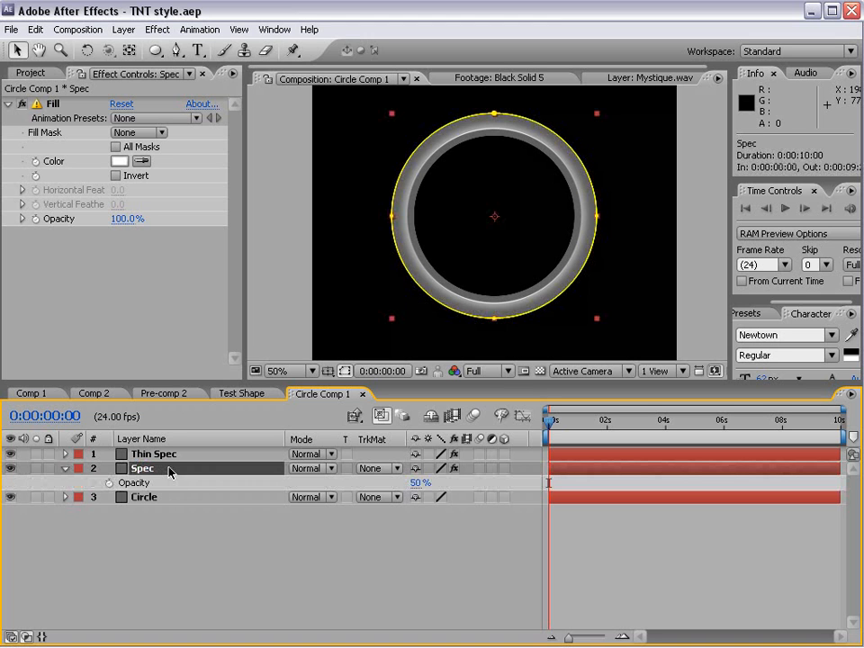
{"action": "left_click_drag", "start_coordinate": [421, 478], "coordinate": [461, 483]}
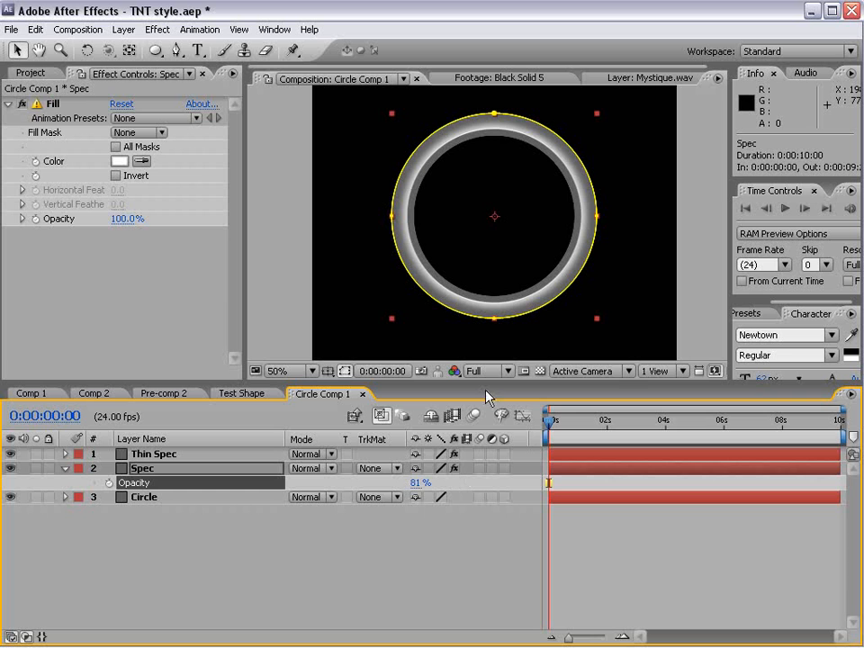
{"action": "left_click_drag", "start_coordinate": [487, 385], "coordinate": [486, 464]}
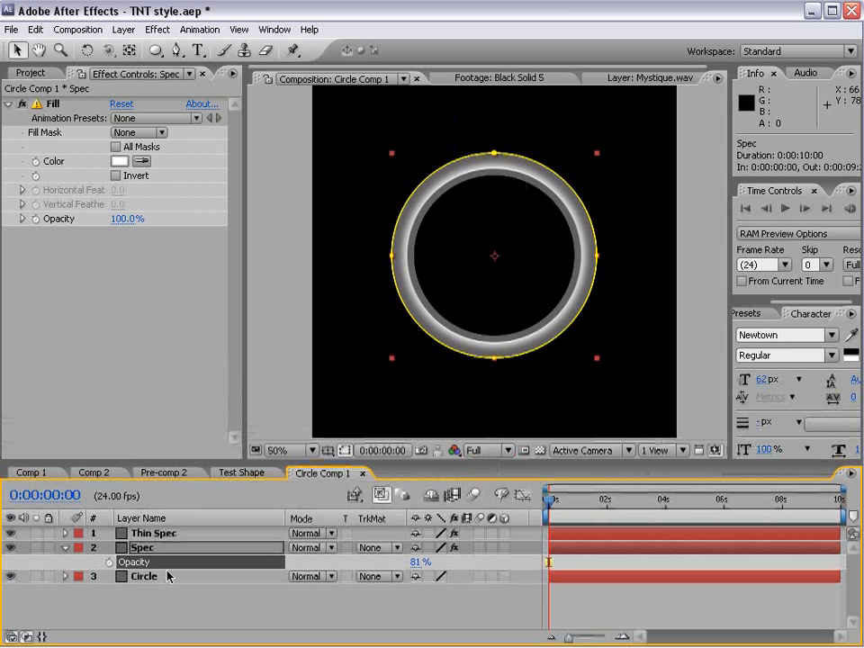
- Reveal the Spec layer's masks and lock Mask 2 so that only Mask 1 can be edited
{"action": "left_click", "coordinate": [148, 548]}
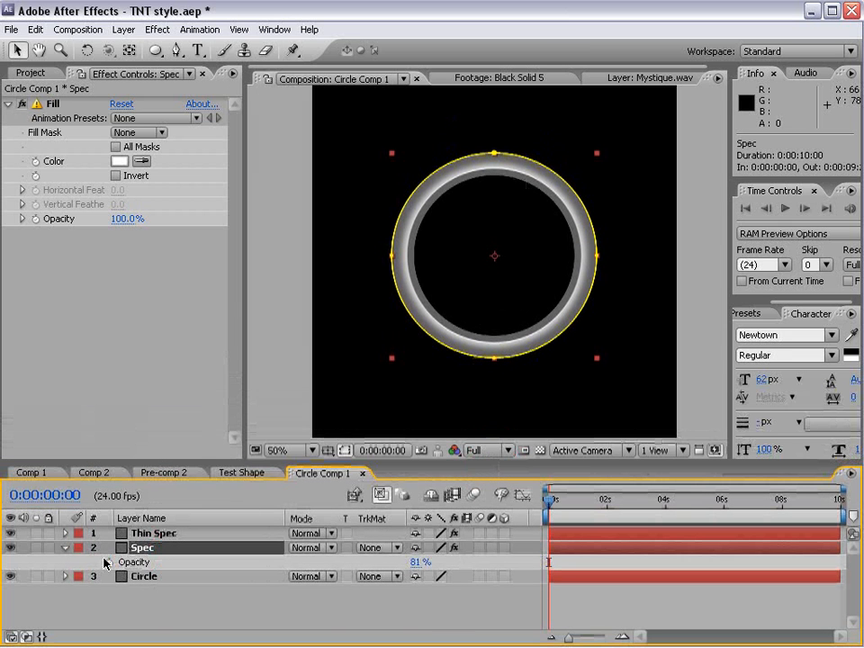
{"action": "key", "text": "m"}
{"action": "left_click", "coordinate": [130, 591]}
{"action": "left_click", "coordinate": [48, 590]}
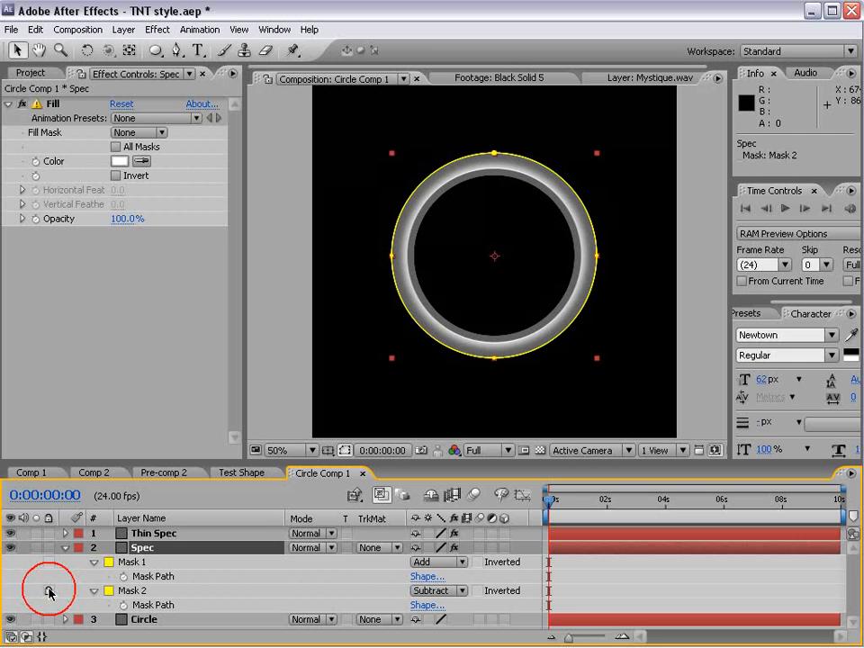
{"action": "left_click", "coordinate": [140, 562]}
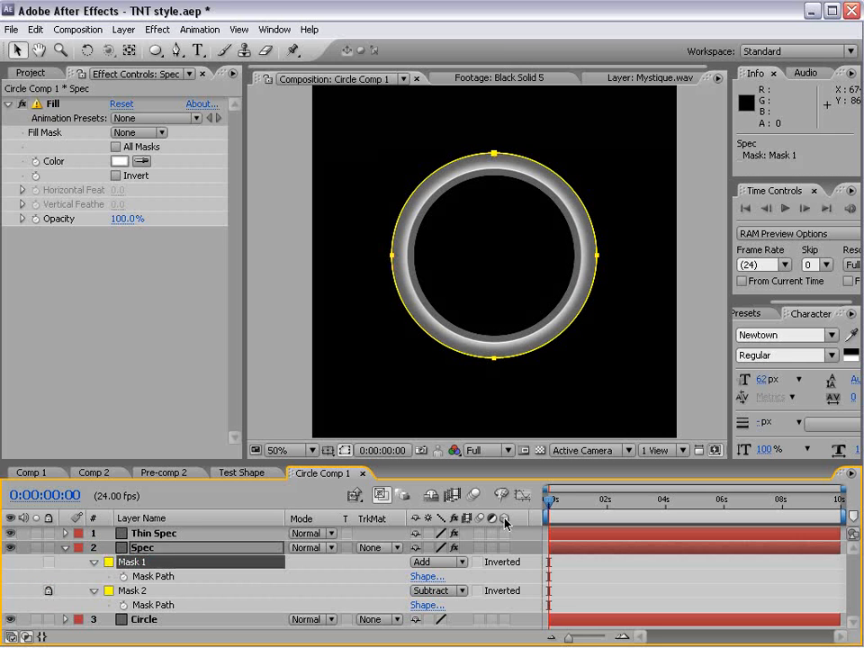
{"action": "left_click", "coordinate": [606, 561]}
{"action": "left_click", "coordinate": [606, 549]}
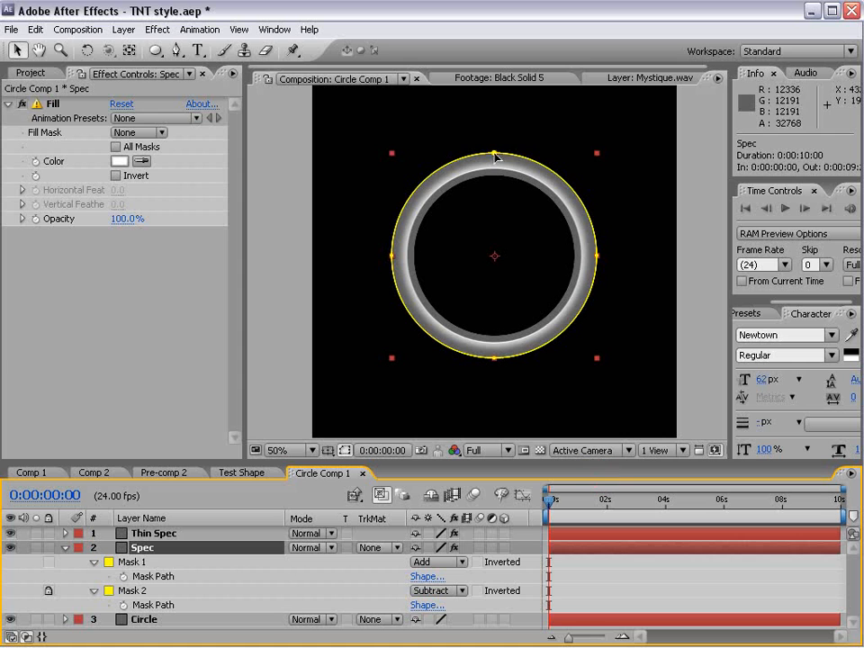
- Nudge the top point of Spec's Mask 1 upward by about six screen pixels to widen the highlight there
{"action": "left_click", "coordinate": [495, 154]}
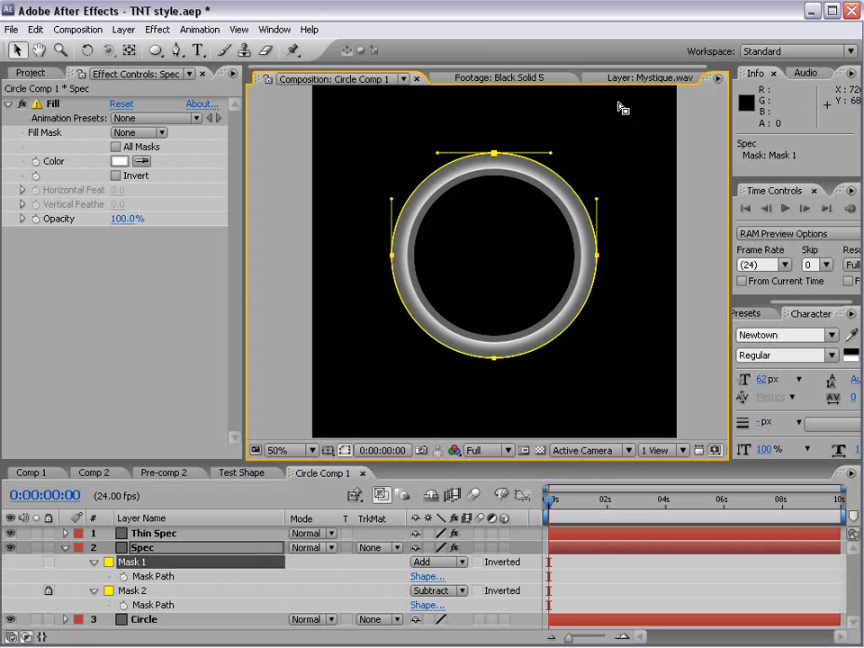
{"action": "key", "text": "Up"}
{"action": "key", "text": "Up"}
{"action": "key", "text": "Up"}
{"action": "key", "text": "Up"}
{"action": "key", "text": "Up"}
{"action": "key", "text": "Up"}
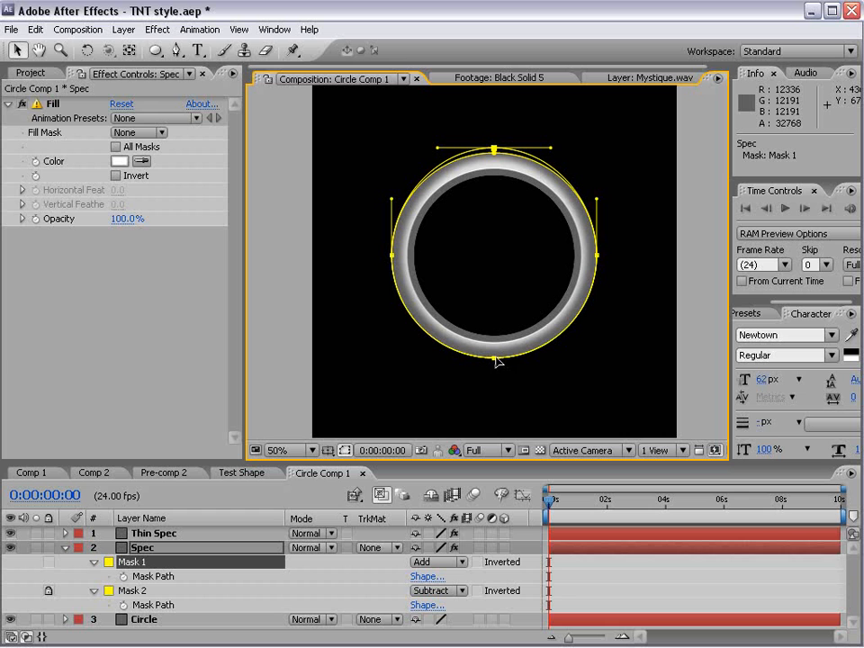
- Move the right point of Spec's Mask 1 inward by about five screen pixels to thin the highlight on that side
{"action": "left_click", "coordinate": [598, 256]}
{"action": "key", "text": "shift+Left"}
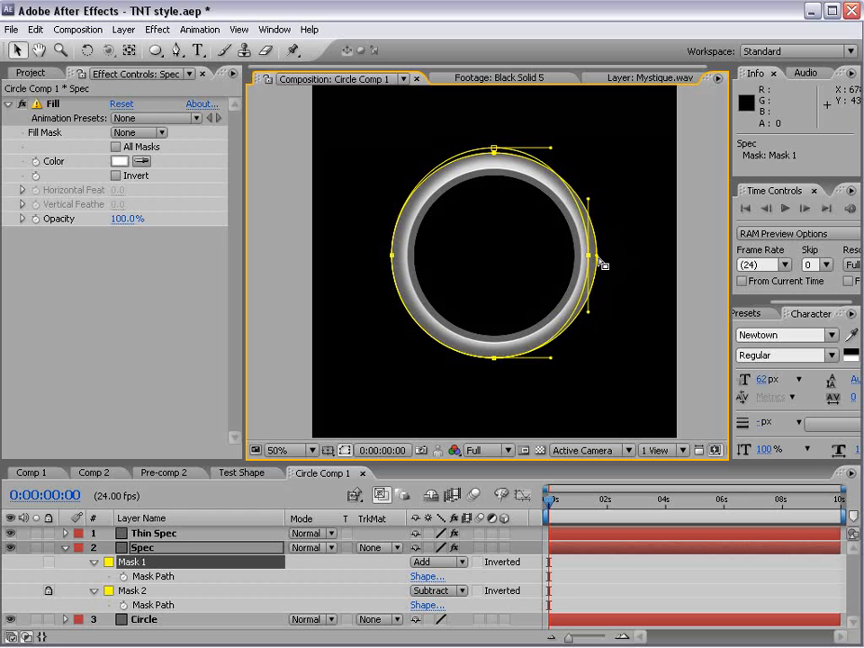
{"action": "key", "text": "Right"}
{"action": "key", "text": "Right"}
{"action": "key", "text": "Right"}
- Move the left point of Spec's Mask 1 inward by a few screen pixels, and inspect the deselected ring in a maximized view
{"action": "left_click", "coordinate": [392, 255]}
{"action": "key", "text": "Right"}
{"action": "key", "text": "Right"}
{"action": "key", "text": "Right"}
{"action": "key", "text": "Right"}
{"action": "key", "text": "Right"}
{"action": "key", "text": "Left"}
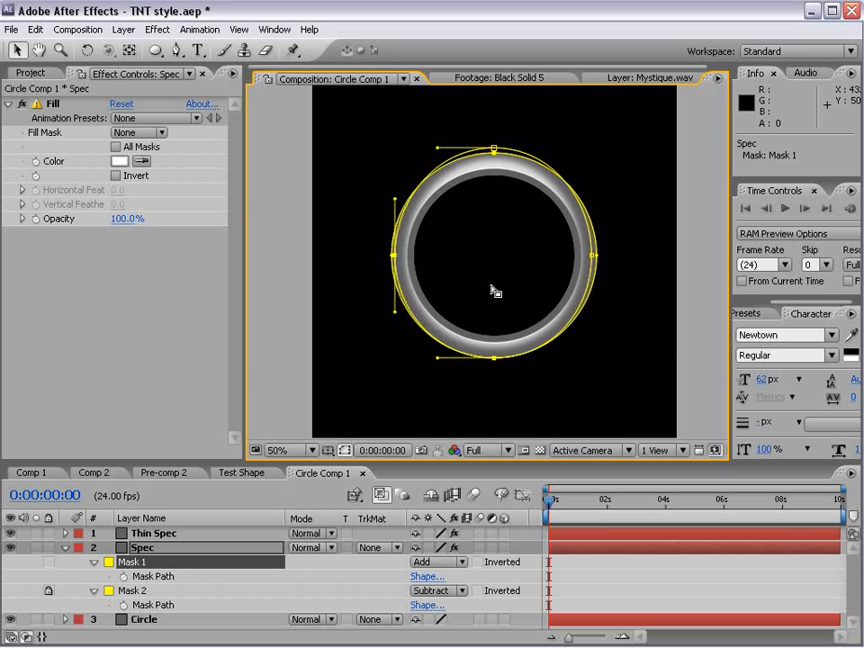
{"action": "left_click", "coordinate": [594, 257]}
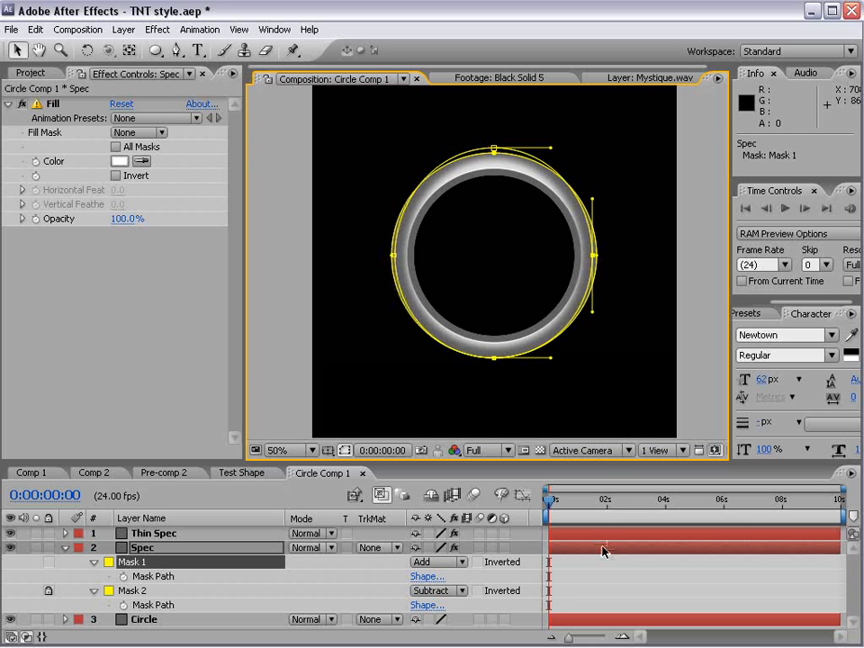
{"action": "left_click", "coordinate": [606, 560]}
{"action": "key", "text": "grave"}
{"action": "key", "text": "slash"}
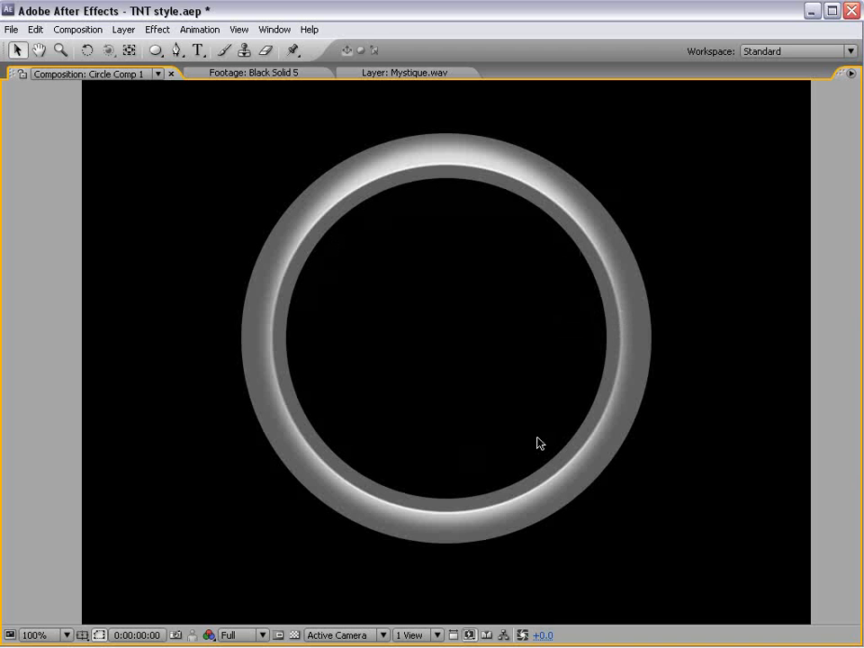
{"action": "key", "text": "comma"}
{"action": "key", "text": "grave"}
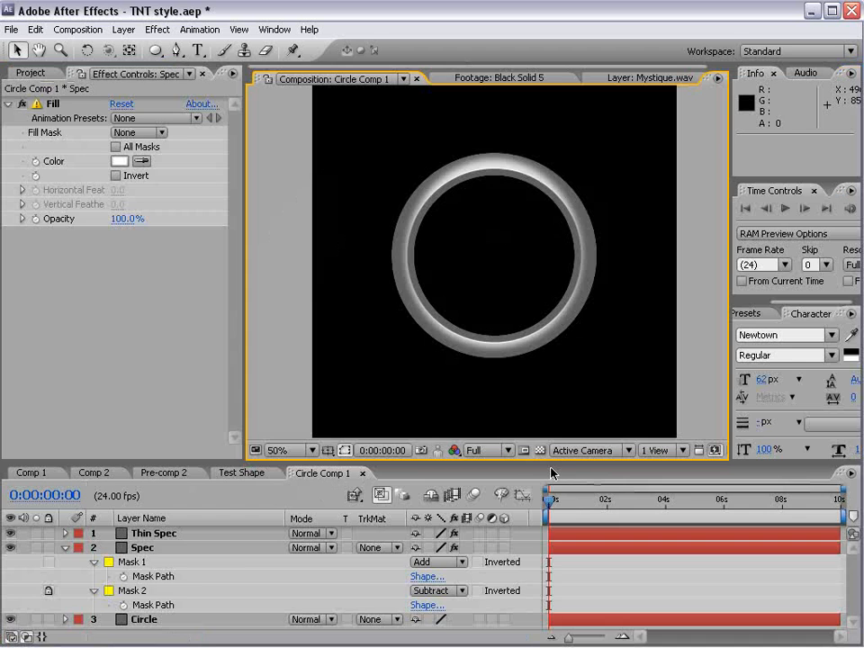
- Collapse the Spec layer, duplicate the Circle layer and place the copy at the top of the layer stack
{"action": "left_click", "coordinate": [65, 548]}
{"action": "left_click", "coordinate": [144, 534]}
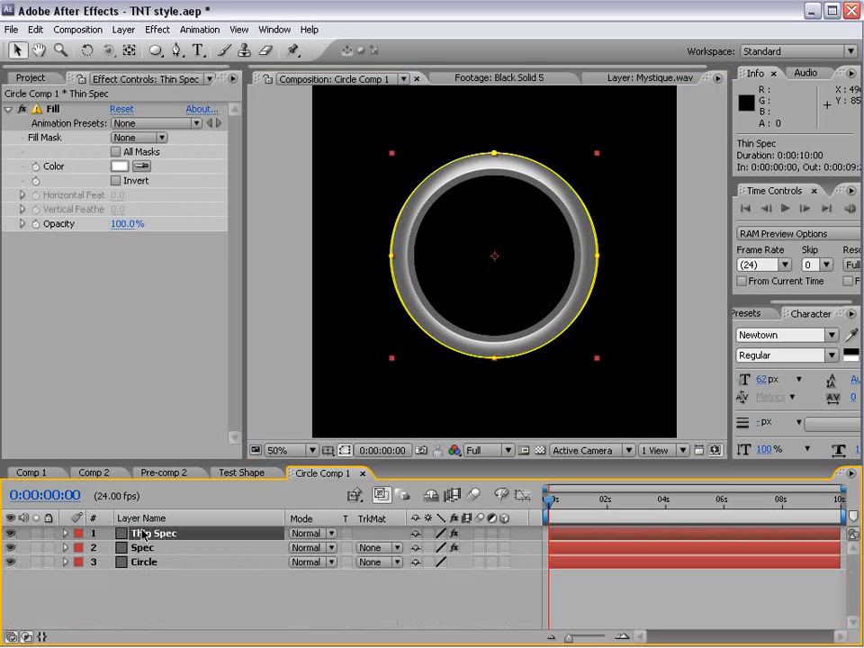
{"action": "left_click", "coordinate": [200, 603]}
{"action": "left_click", "coordinate": [157, 564]}
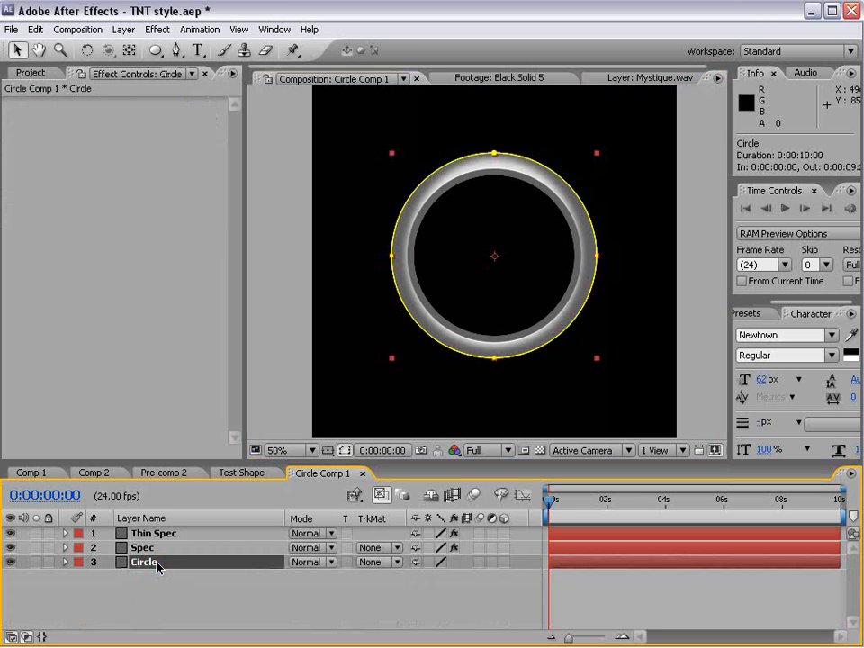
{"action": "key", "text": "ctrl+d"}
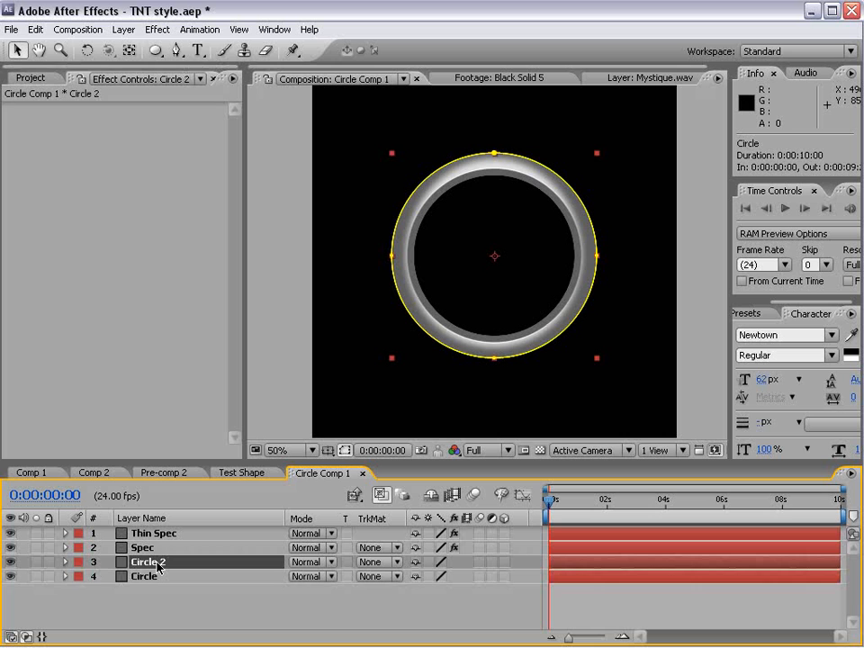
{"action": "left_click_drag", "start_coordinate": [159, 568], "coordinate": [135, 534]}
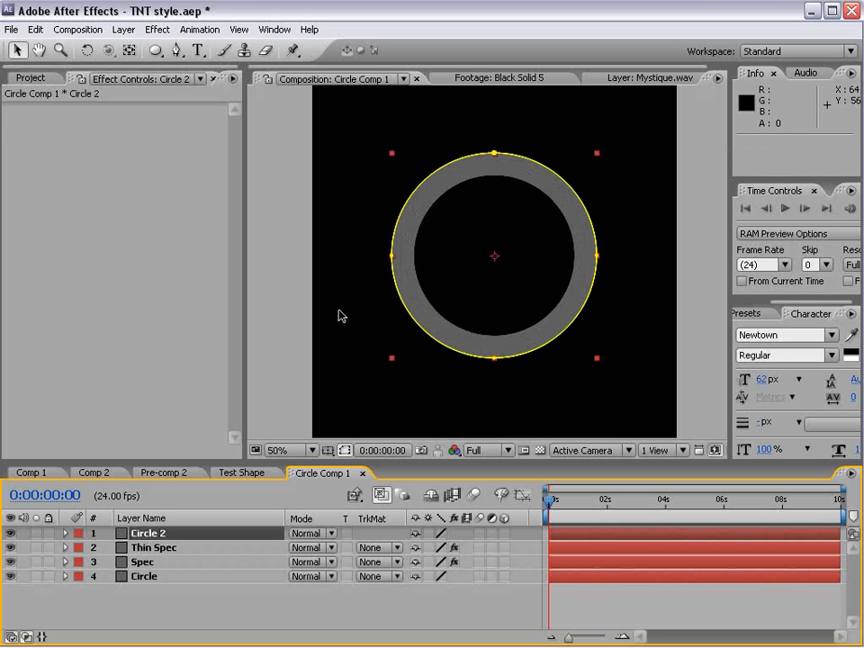
- Apply a Fill effect to the Circle 2 layer and give it a neutral dark grey color
{"action": "left_click", "coordinate": [155, 29]}
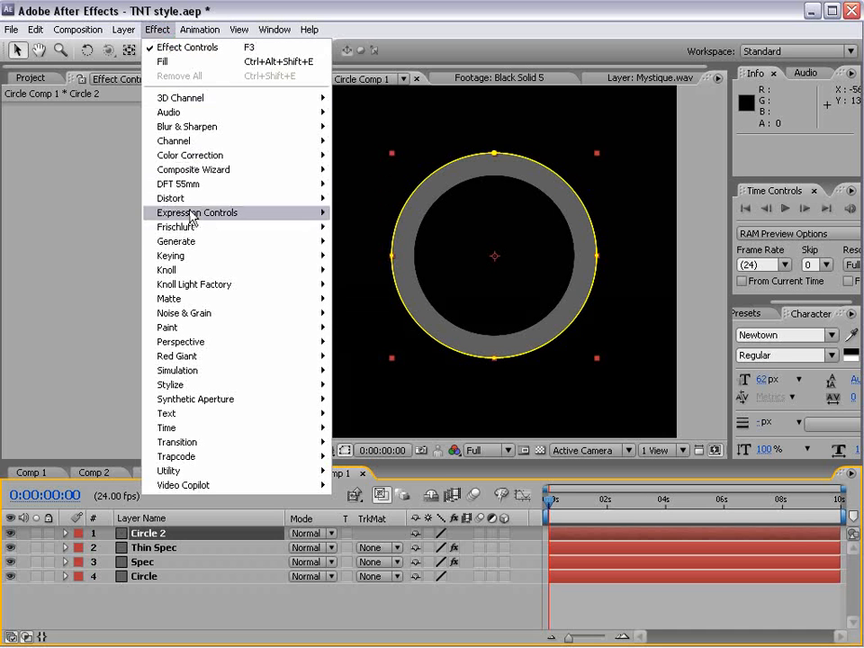
{"action": "mouse_move", "coordinate": [178, 244]}
{"action": "left_click", "coordinate": [359, 443]}
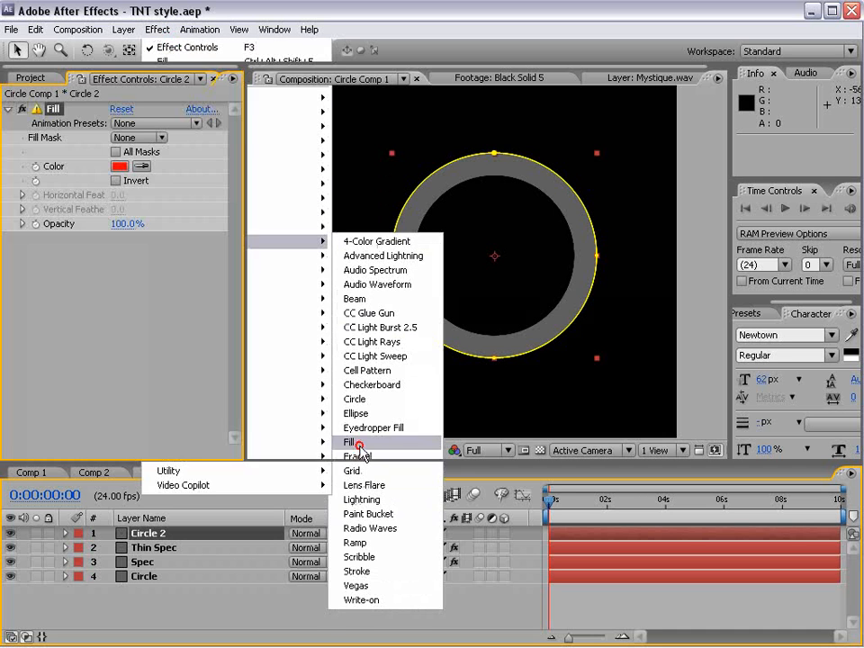
{"action": "left_click", "coordinate": [119, 165]}
{"action": "mouse_move", "coordinate": [140, 599]}
{"action": "left_mouse_down"}
{"action": "mouse_move", "coordinate": [84, 612]}
{"action": "mouse_move", "coordinate": [85, 624]}
{"action": "left_mouse_up"}
{"action": "left_click", "coordinate": [464, 463]}
- Reveal all mask properties of Circle 2 and set the expansion of Mask 2 to -6 pixels
{"action": "left_click", "coordinate": [140, 537]}
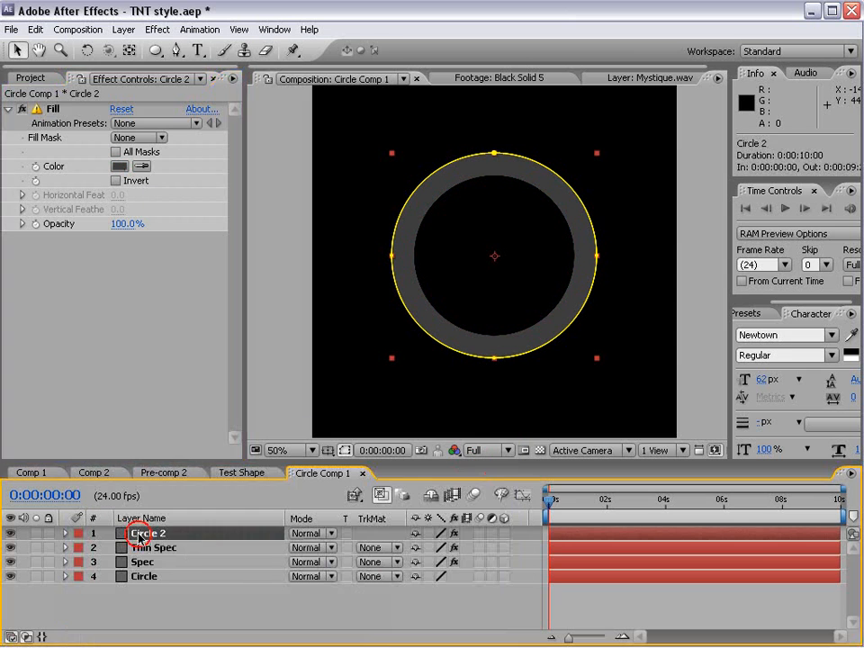
{"action": "key", "text": "m"}
{"action": "key", "text": "m"}
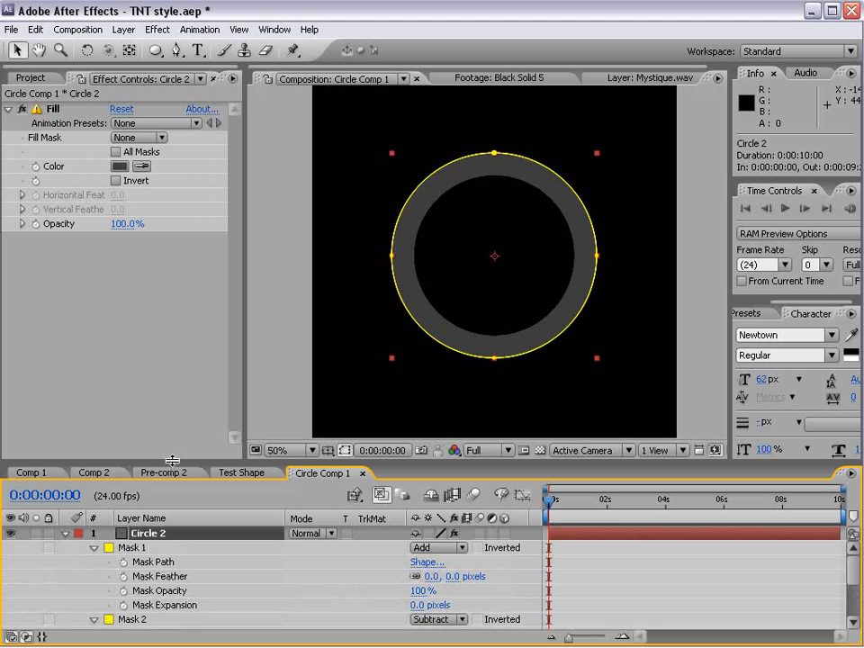
{"action": "left_click_drag", "start_coordinate": [174, 463], "coordinate": [174, 356]}
{"action": "left_click_drag", "start_coordinate": [420, 573], "coordinate": [443, 558]}
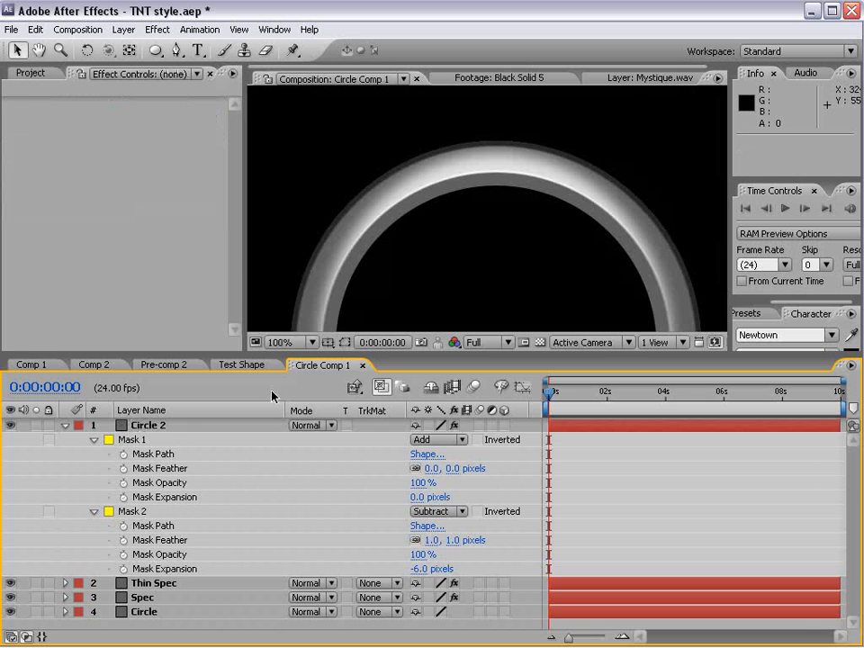
- Set Circle 2's fill color to dark grey 3C3C3C, inspect the ring, and save the project
{"action": "left_click", "coordinate": [157, 424]}
{"action": "left_click", "coordinate": [119, 166]}
{"action": "left_click_drag", "start_coordinate": [120, 494], "coordinate": [118, 506]}
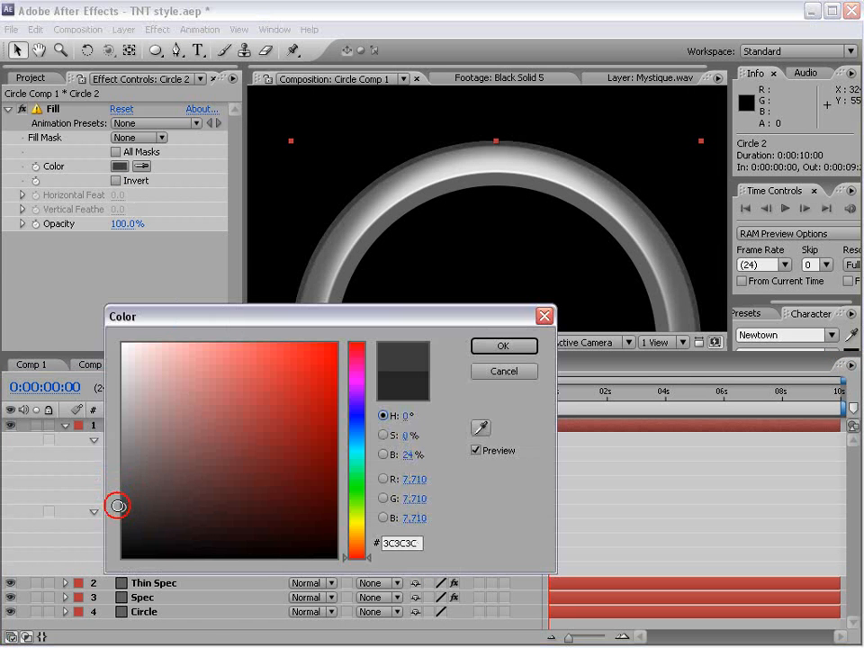
{"action": "left_click", "coordinate": [503, 346]}
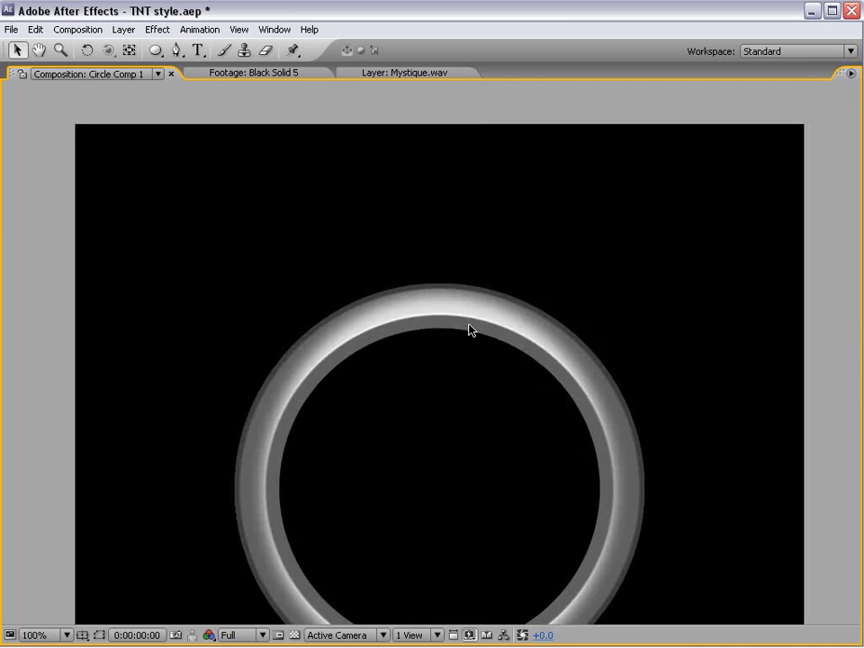
{"action": "key", "text": "grave"}
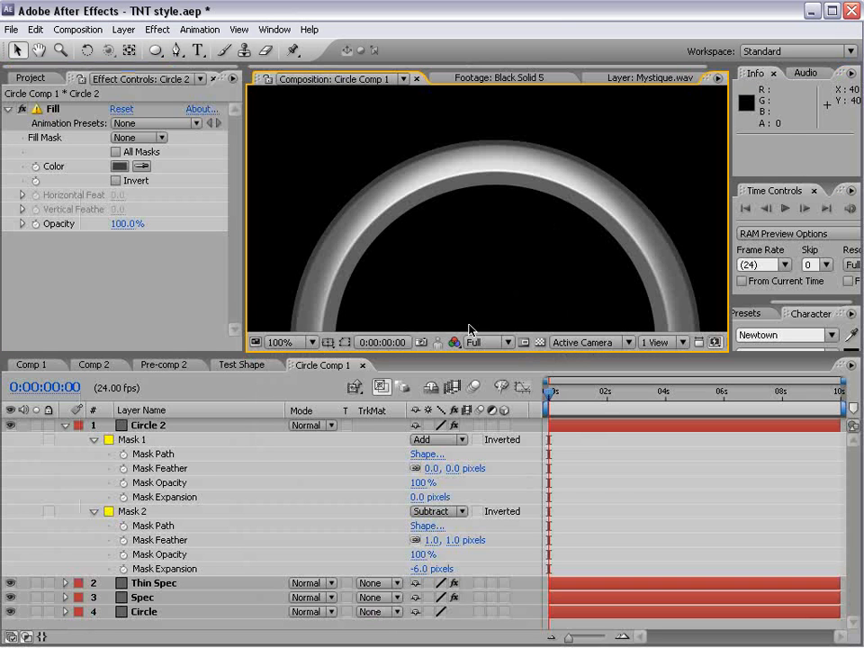
{"action": "key", "text": "ctrl+s"}
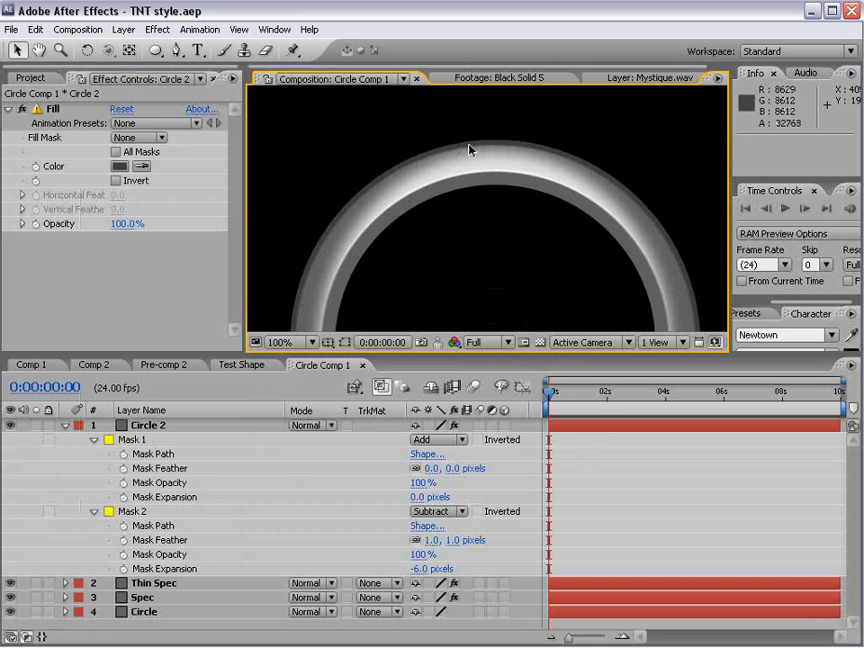
- Duplicate the Thin Spec layer, move the copy above Circle 2 with mask outlines shown, and solo it
{"action": "left_click", "coordinate": [67, 426]}
{"action": "left_click", "coordinate": [152, 441]}
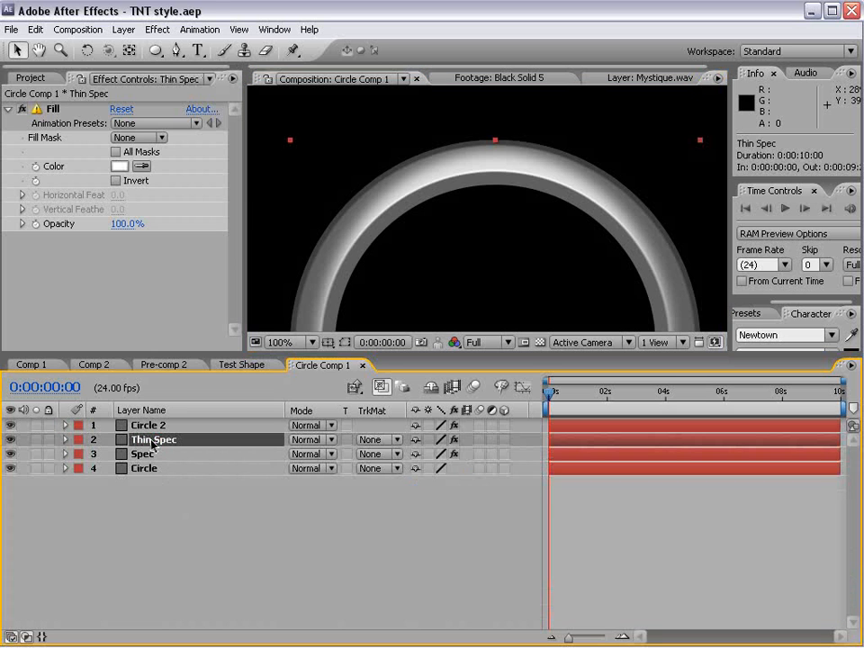
{"action": "key", "text": "ctrl+d"}
{"action": "mouse_move", "coordinate": [140, 440]}
{"action": "left_mouse_down"}
{"action": "mouse_move", "coordinate": [150, 437]}
{"action": "mouse_move", "coordinate": [144, 427]}
{"action": "left_mouse_up"}
{"action": "left_click", "coordinate": [345, 342]}
{"action": "left_click_drag", "start_coordinate": [435, 354], "coordinate": [416, 500]}
{"action": "left_click", "coordinate": [36, 565]}
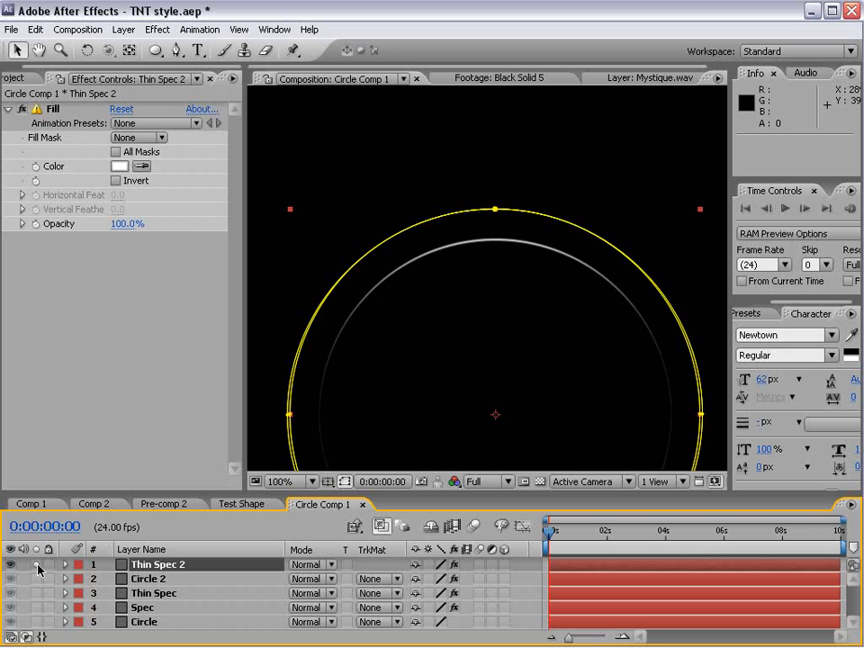
- Enable continuous rasterization on Thin Spec 2 and scale the layer up to 118%
{"action": "key", "text": "space"}
{"action": "left_click_drag", "start_coordinate": [499, 361], "coordinate": [498, 315]}
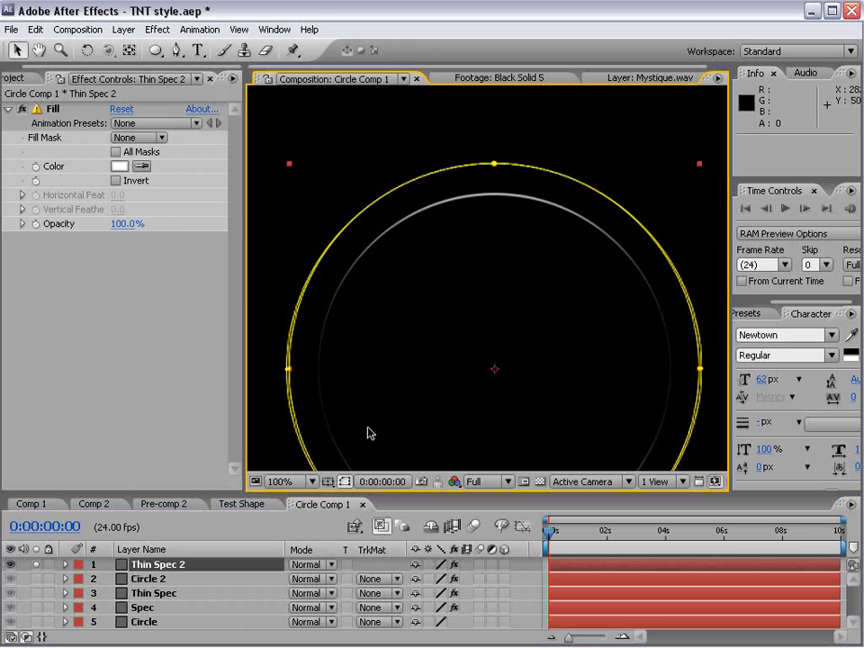
{"action": "left_click", "coordinate": [429, 566]}
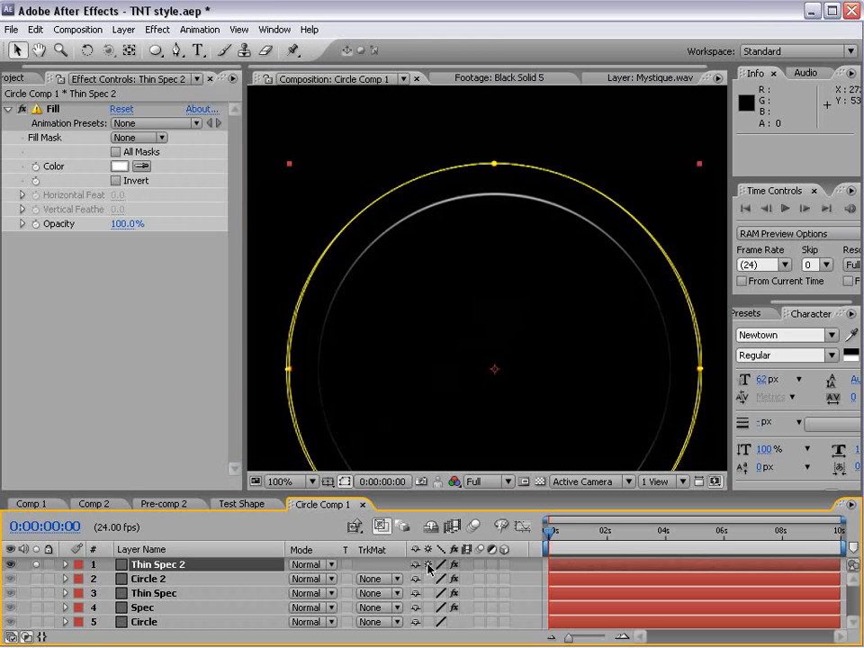
{"action": "key", "text": "s"}
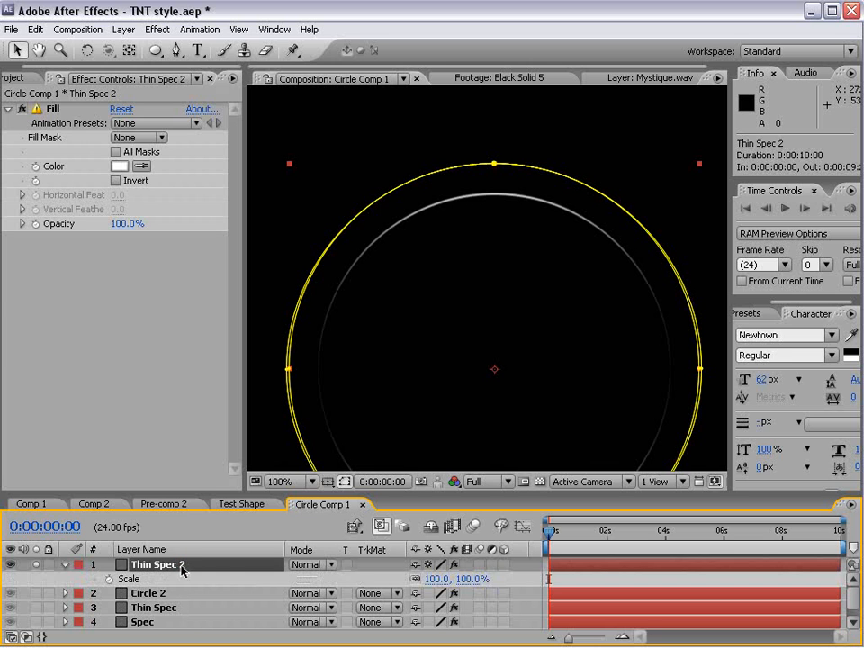
{"action": "left_click_drag", "start_coordinate": [465, 582], "coordinate": [486, 582]}
{"action": "left_click_drag", "start_coordinate": [147, 495], "coordinate": [147, 418]}
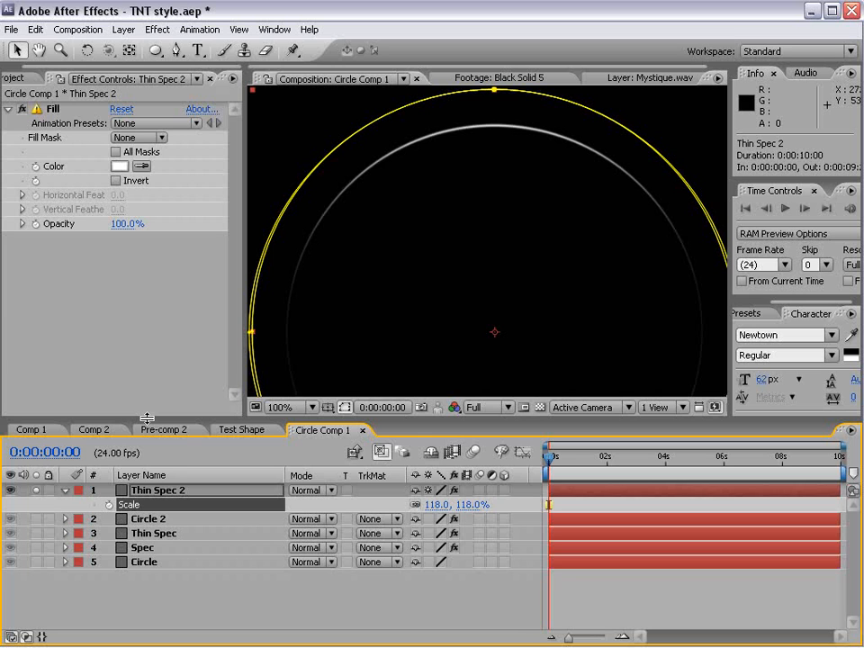
- Solo the other four layers as well, and set Thin Spec 2's scale to 116% to fit the ring's outer edge
{"action": "left_click_drag", "start_coordinate": [36, 520], "coordinate": [33, 562]}
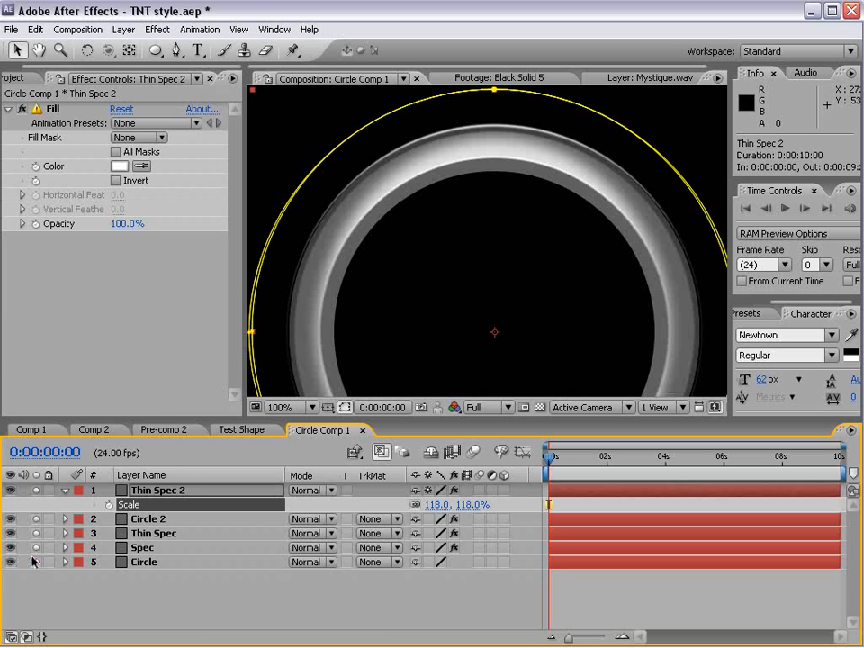
{"action": "left_click_drag", "start_coordinate": [466, 504], "coordinate": [459, 504]}
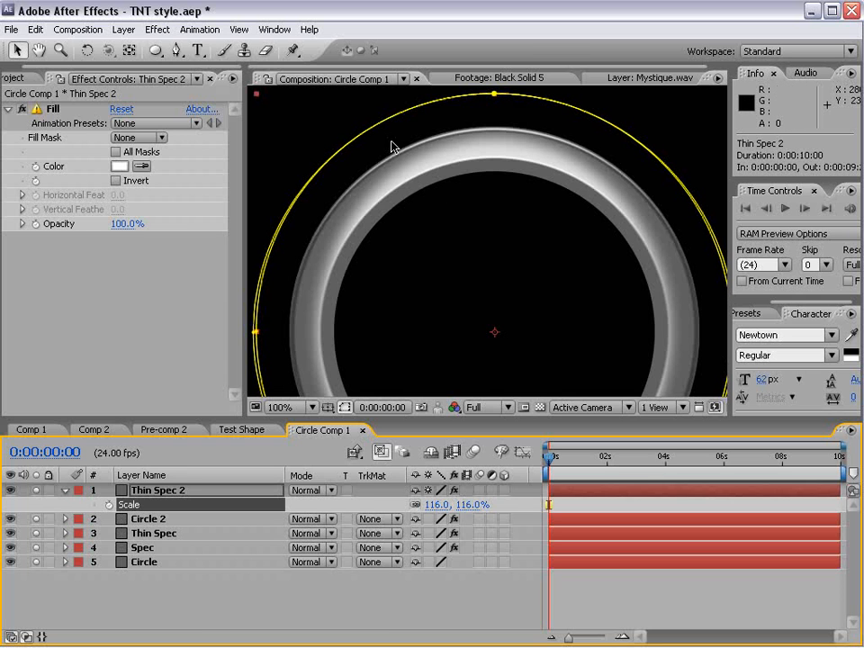
{"action": "left_click_drag", "start_coordinate": [440, 421], "coordinate": [439, 573]}
{"action": "key", "text": "space"}
{"action": "left_click_drag", "start_coordinate": [470, 442], "coordinate": [477, 364]}
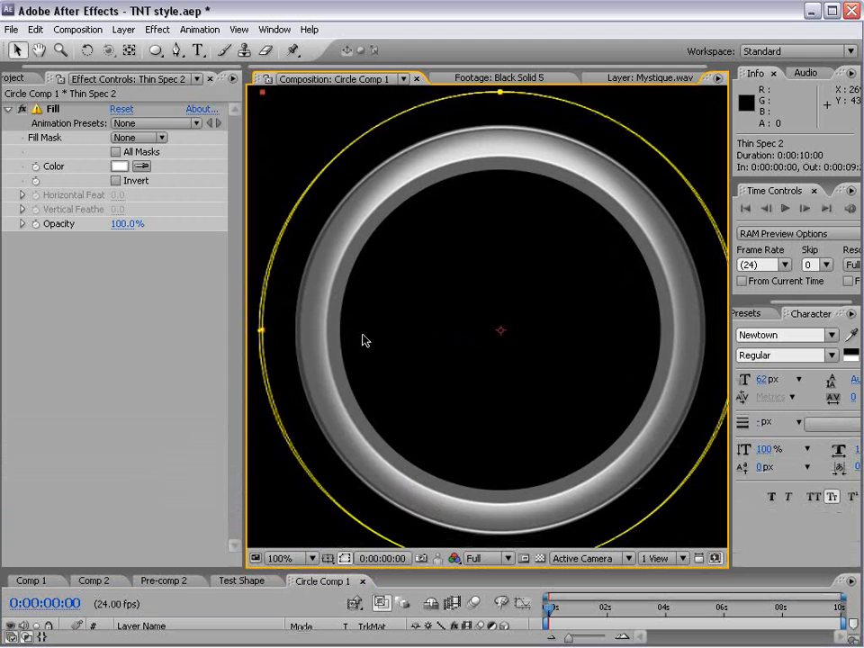
- Pull the left and right points of Thin Spec 2's Mask 1 inward by about 130 and 120 screen pixels, and inspect the ring
{"action": "left_click_drag", "start_coordinate": [261, 334], "coordinate": [323, 329]}
{"action": "key", "text": "space"}
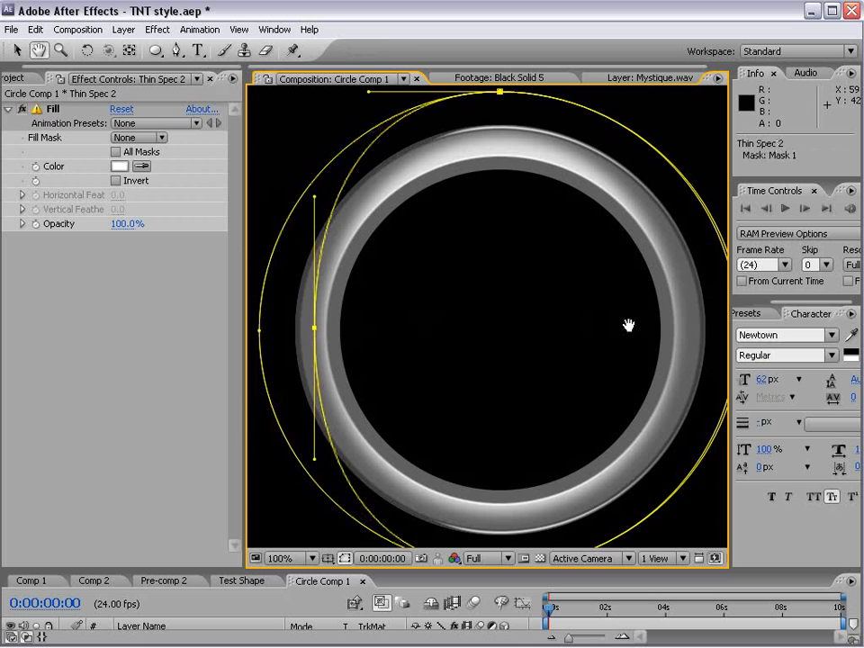
{"action": "left_click_drag", "start_coordinate": [627, 324], "coordinate": [560, 327]}
{"action": "left_click_drag", "start_coordinate": [659, 336], "coordinate": [551, 333]}
{"action": "key", "text": "space"}
{"action": "left_click_drag", "start_coordinate": [447, 231], "coordinate": [514, 245]}
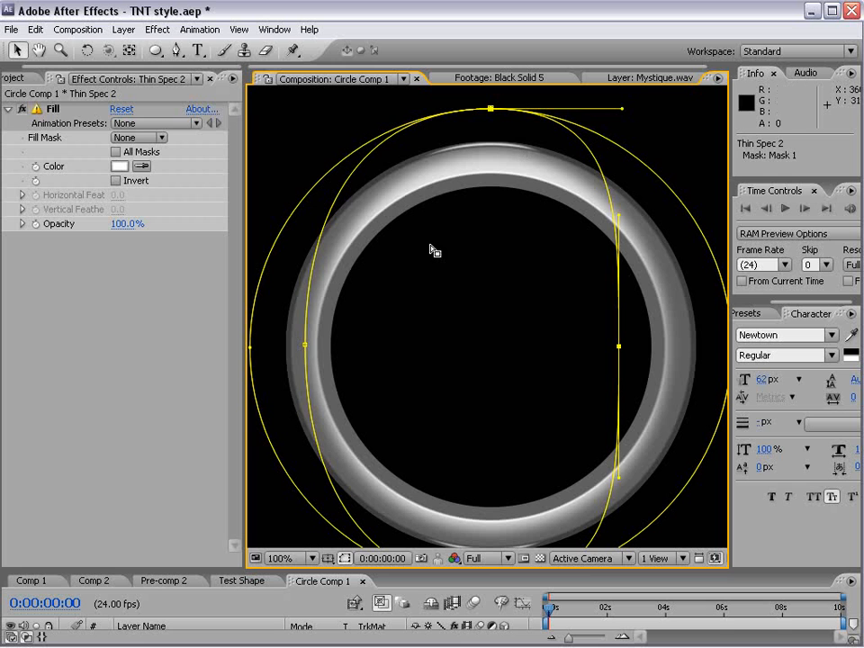
{"action": "left_click", "coordinate": [309, 347]}
{"action": "left_click_drag", "start_coordinate": [309, 347], "coordinate": [370, 343]}
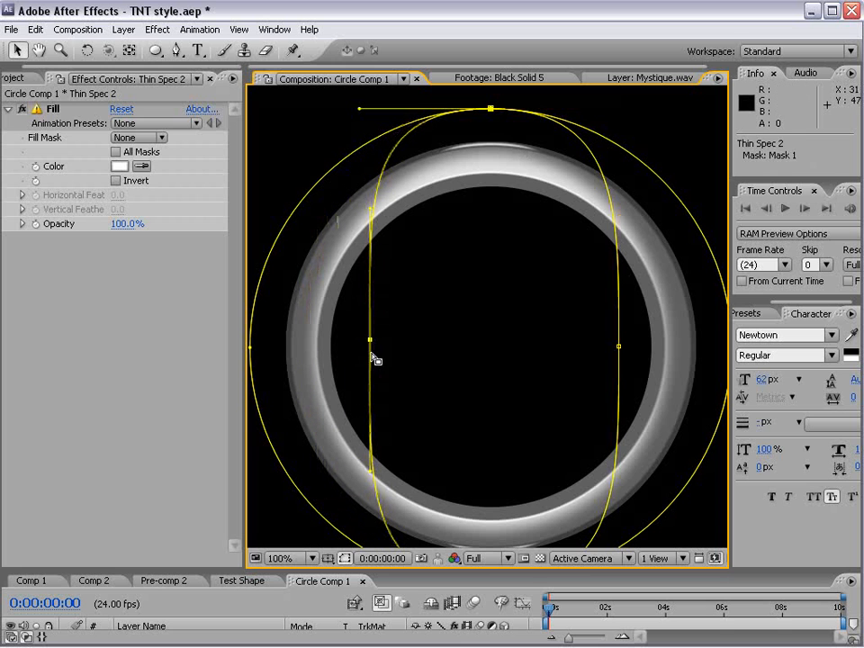
{"action": "key", "text": "grave"}
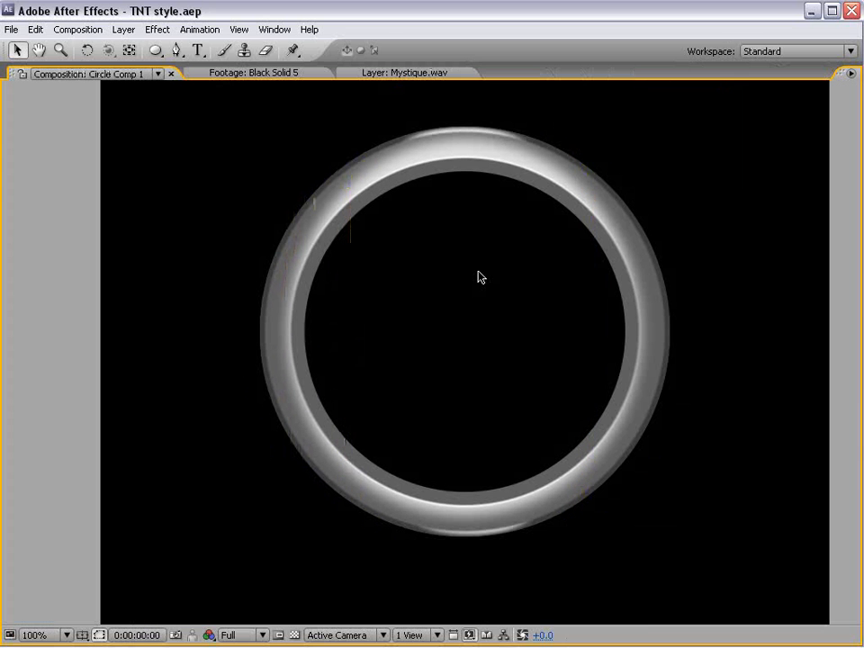
{"action": "key", "text": "grave"}
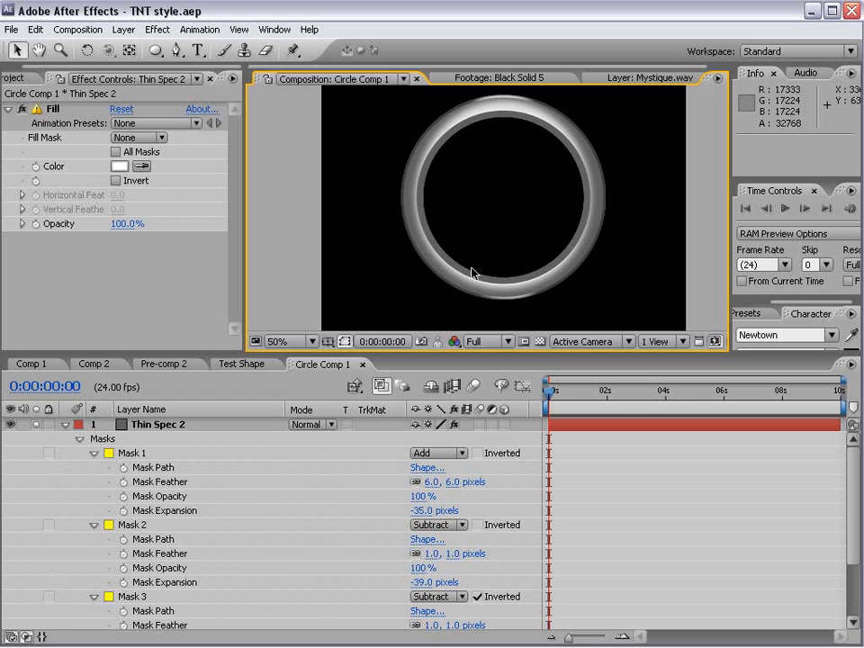
- Examine the metallic highlights around the reference ring in the Test Shape composition at different points in time
{"action": "left_click", "coordinate": [232, 366]}
{"action": "left_click_drag", "start_coordinate": [375, 351], "coordinate": [378, 404]}
{"action": "key", "text": "h"}
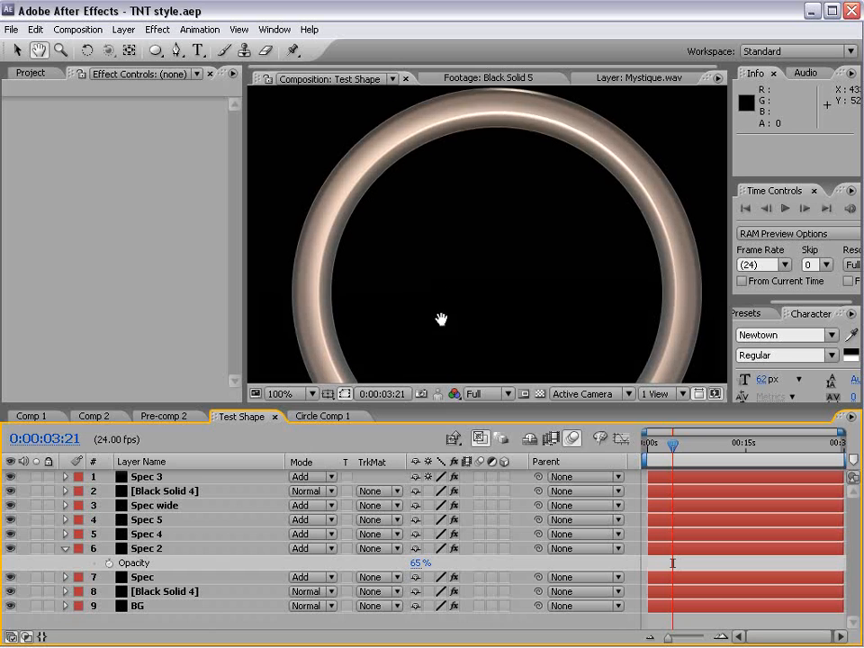
{"action": "left_click_drag", "start_coordinate": [441, 319], "coordinate": [451, 280]}
{"action": "left_click_drag", "start_coordinate": [421, 341], "coordinate": [386, 293]}
{"action": "key", "text": "v"}
{"action": "left_click_drag", "start_coordinate": [418, 405], "coordinate": [423, 469]}
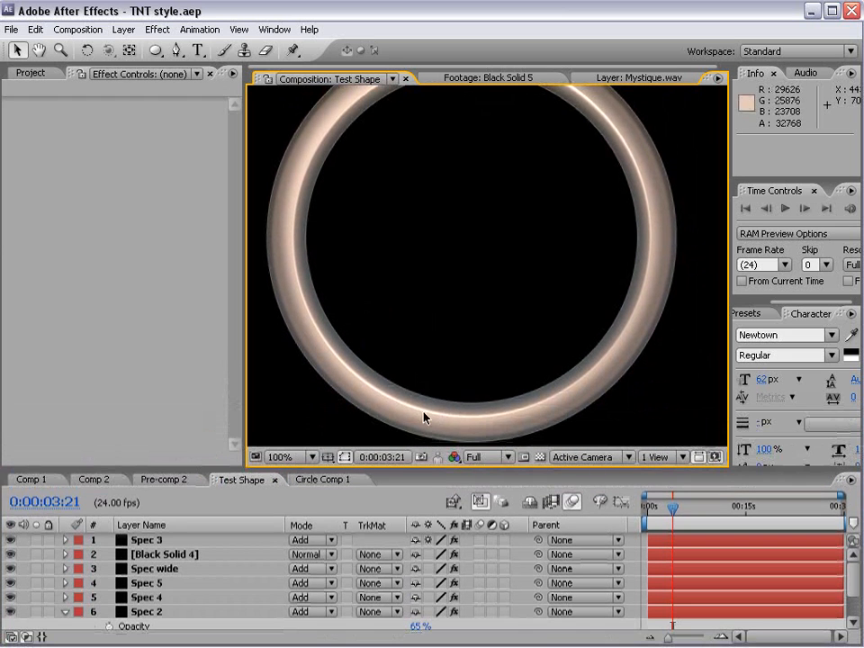
{"action": "left_click_drag", "start_coordinate": [448, 167], "coordinate": [447, 243]}
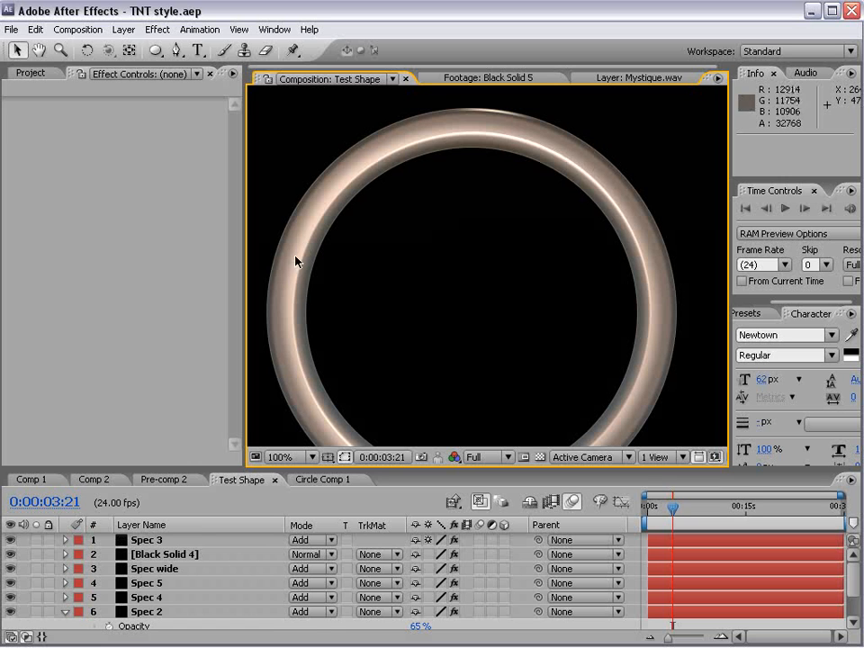
{"action": "mouse_move", "coordinate": [677, 509]}
{"action": "left_mouse_down"}
{"action": "mouse_move", "coordinate": [724, 509]}
{"action": "mouse_move", "coordinate": [668, 511]}
{"action": "mouse_move", "coordinate": [690, 511]}
{"action": "left_mouse_up"}
- Return to Circle Comp 1, collapse Thin Spec 2's properties and clear the solo switches on all layers
{"action": "left_click", "coordinate": [317, 480]}
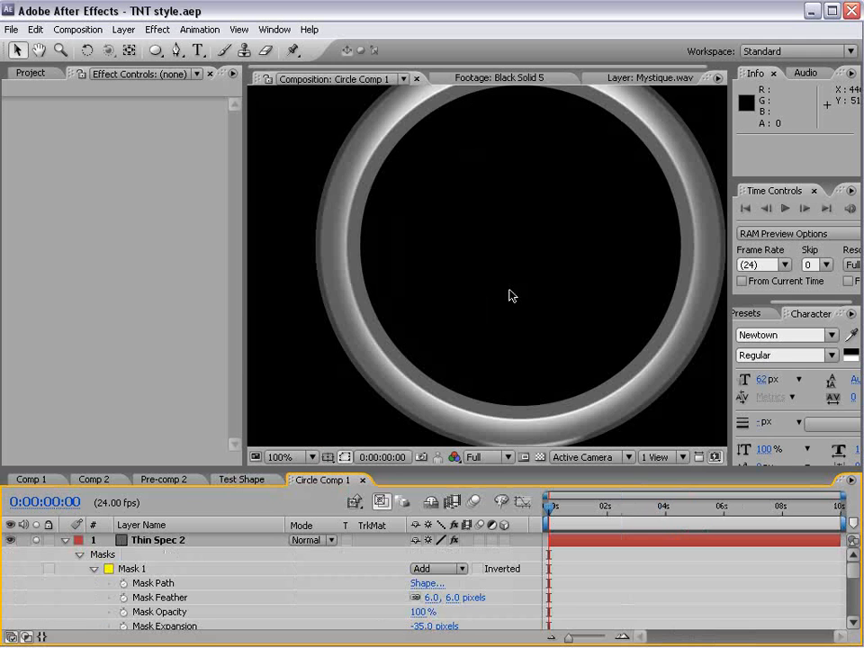
{"action": "left_click_drag", "start_coordinate": [357, 401], "coordinate": [352, 427]}
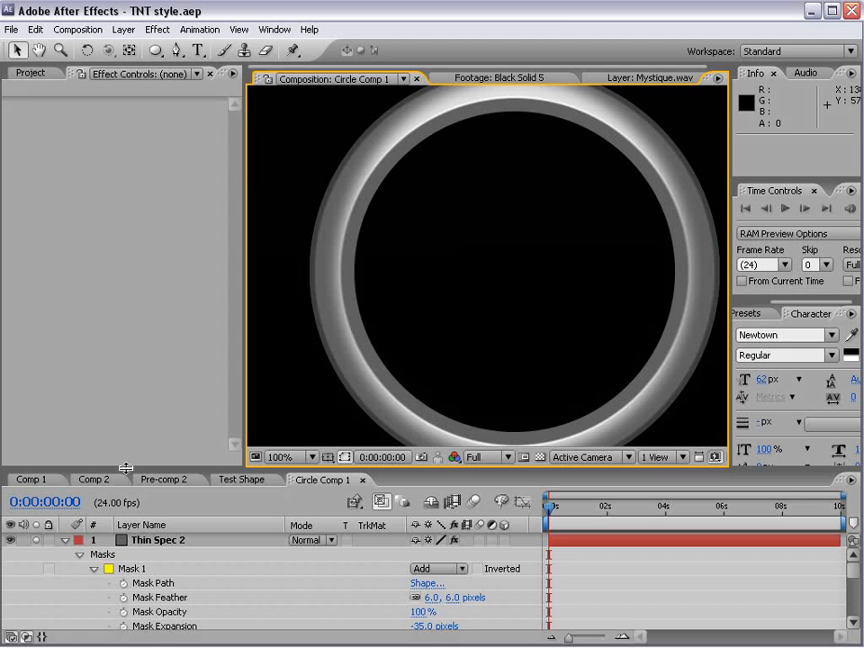
{"action": "left_click_drag", "start_coordinate": [126, 469], "coordinate": [99, 373]}
{"action": "left_click", "coordinate": [63, 446]}
{"action": "left_click", "coordinate": [36, 503]}
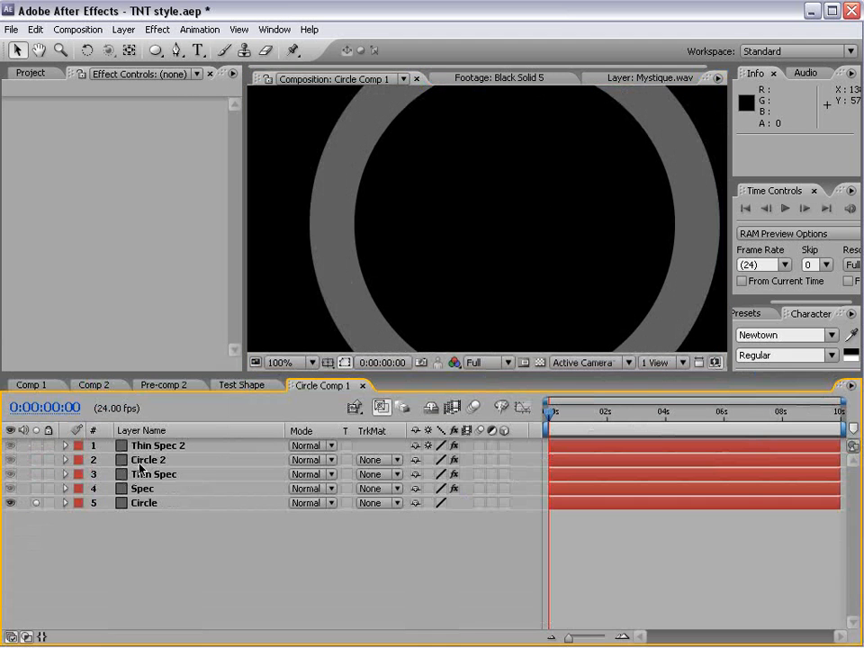
{"action": "left_click", "coordinate": [36, 504]}
- Give the Spec layer's Rotation the expression time*80 and scrub through time to check the spinning highlight
{"action": "left_click", "coordinate": [142, 491]}
{"action": "scroll", "coordinate": [378, 248], "scroll_direction": "down", "scroll_amount": 1}
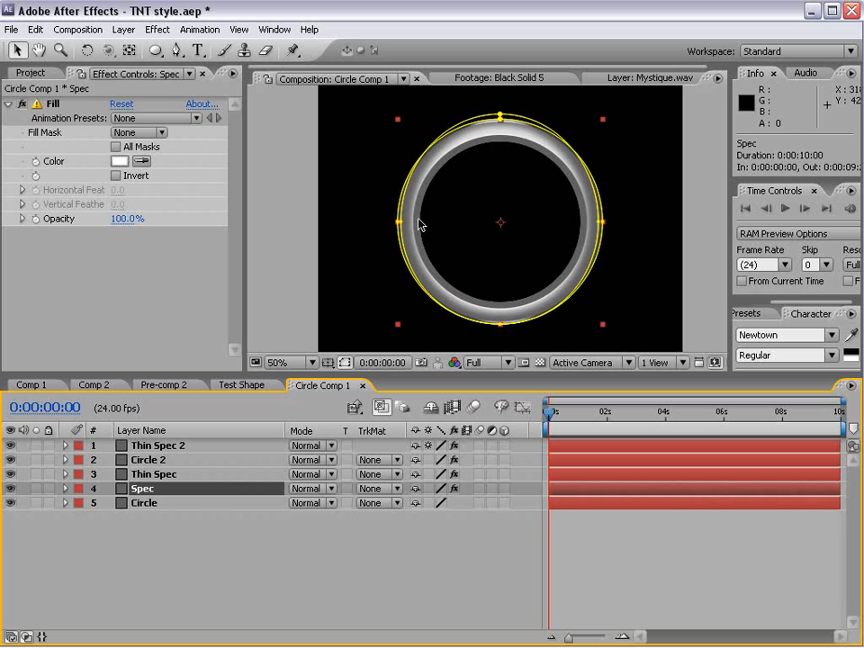
{"action": "key", "text": "r"}
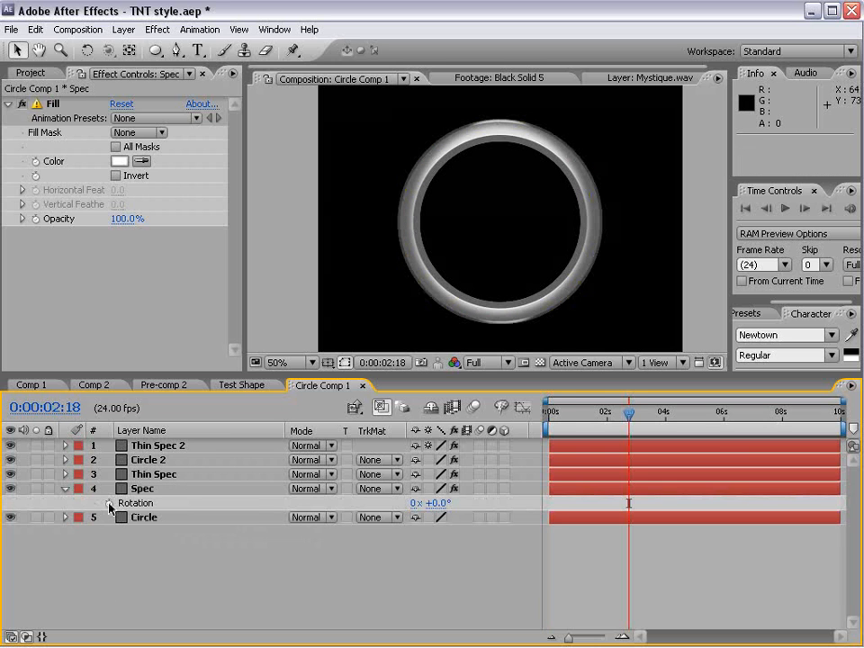
{"action": "left_click", "coordinate": [109, 504], "text": "alt"}
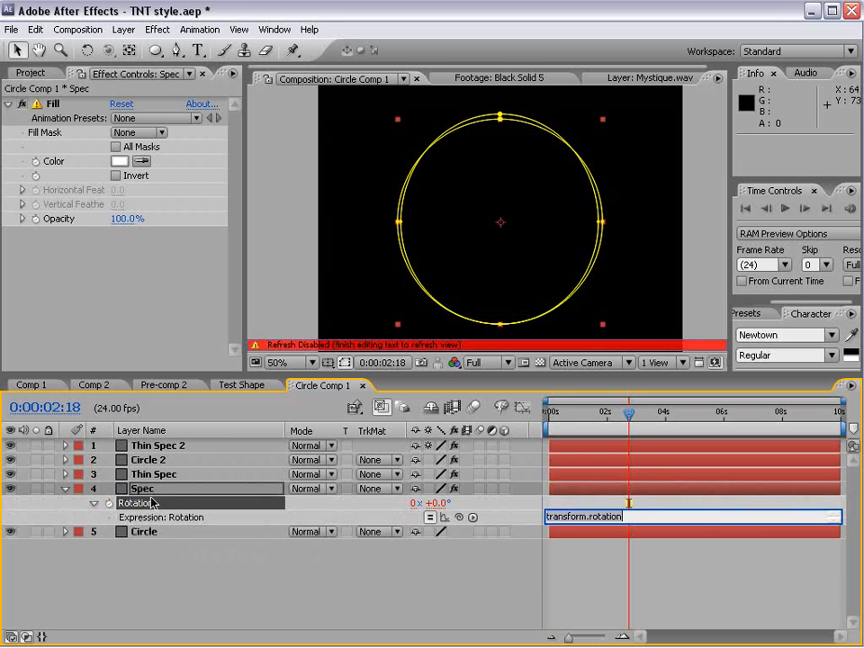
{"action": "type", "text": "time"}
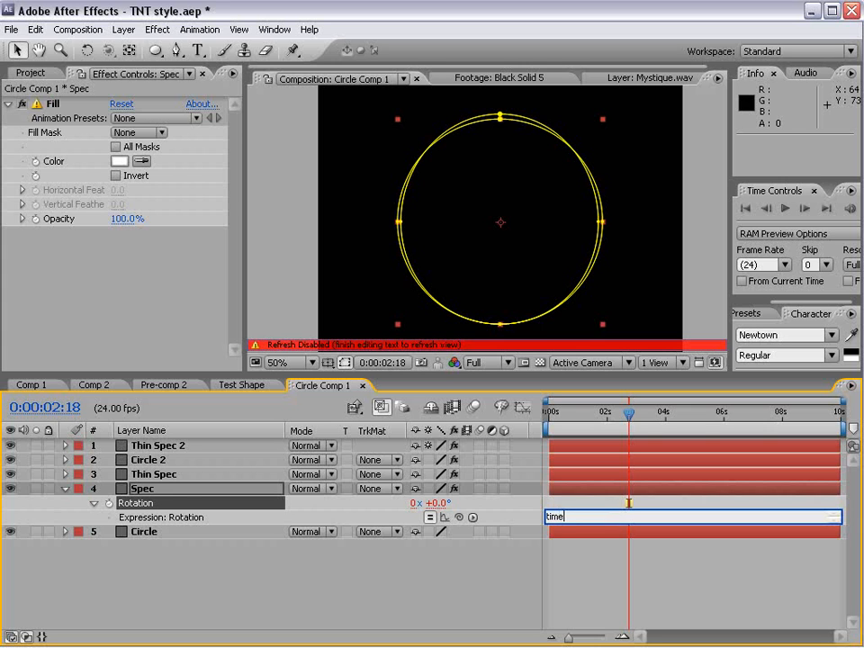
{"action": "type", "text": "*80"}
{"action": "left_click", "coordinate": [153, 504]}
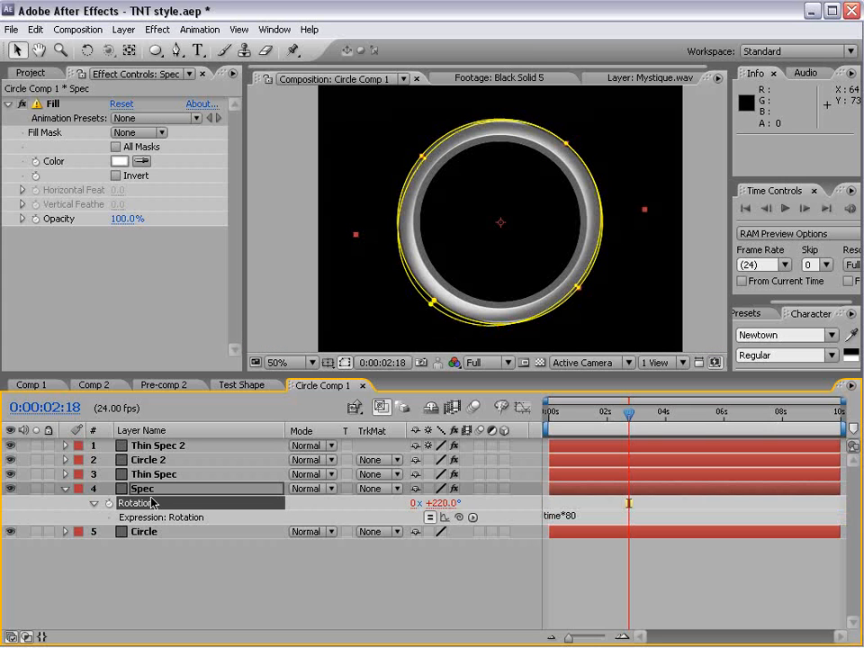
{"action": "left_click", "coordinate": [598, 550]}
{"action": "left_click_drag", "start_coordinate": [568, 421], "coordinate": [662, 423]}
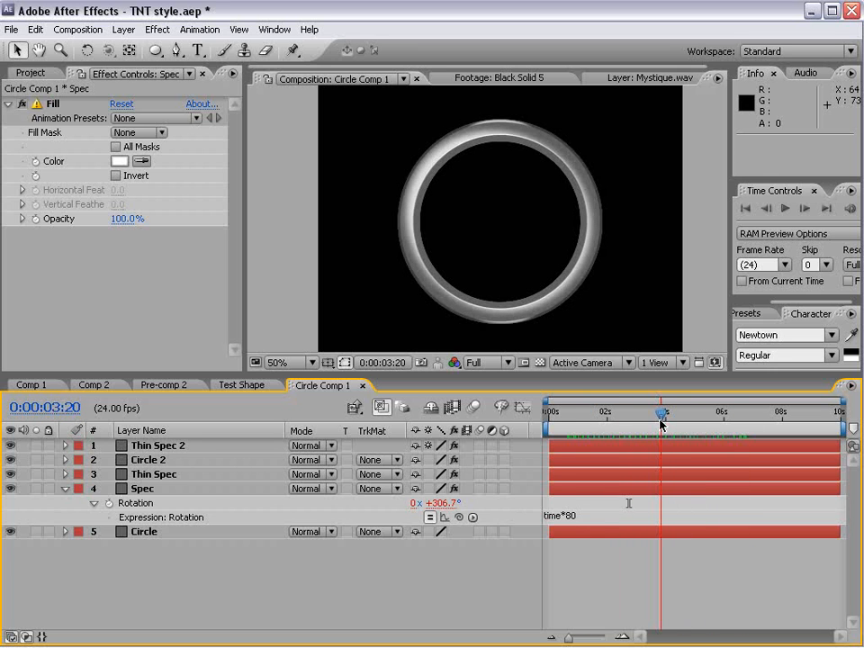
- Duplicate the Spec layer, change the copy's Rotation expression to time*-150, and preview the counter-rotating highlights
{"action": "left_click", "coordinate": [131, 491]}
{"action": "key", "text": "ctrl+d"}
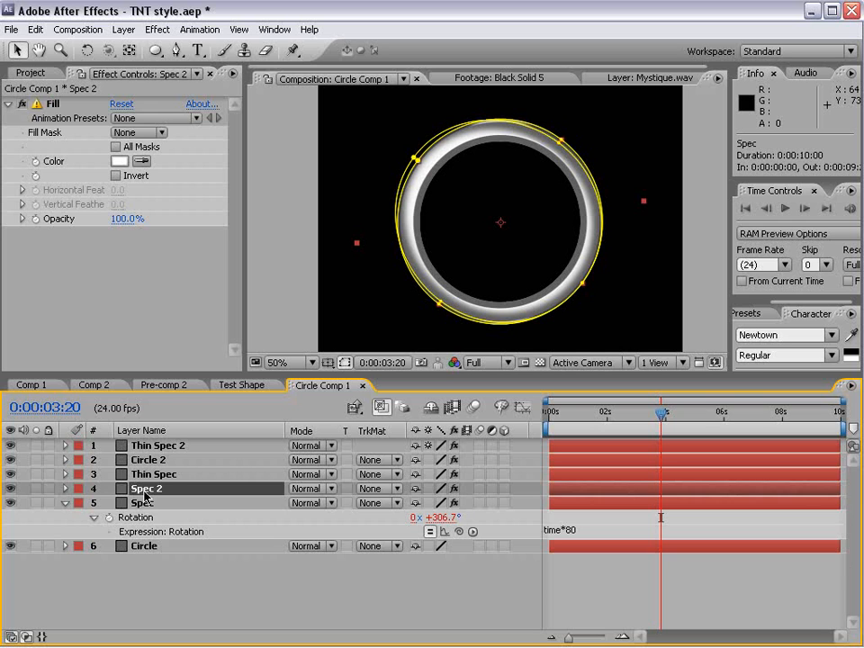
{"action": "key", "text": "u"}
{"action": "left_click", "coordinate": [593, 517]}
{"action": "left_click", "coordinate": [598, 516]}
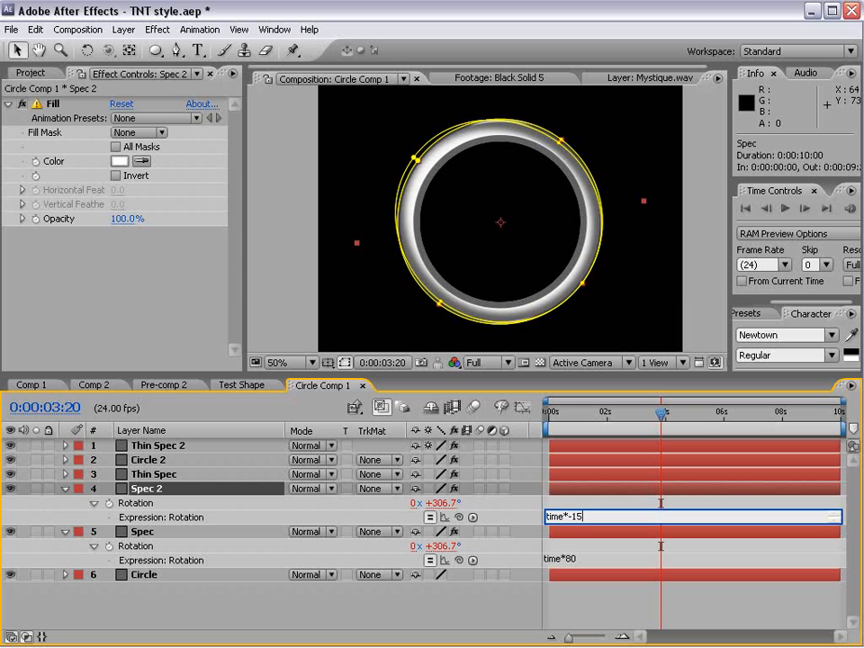
{"action": "key", "text": "KP_Enter"}
{"action": "key", "text": "KP_0"}
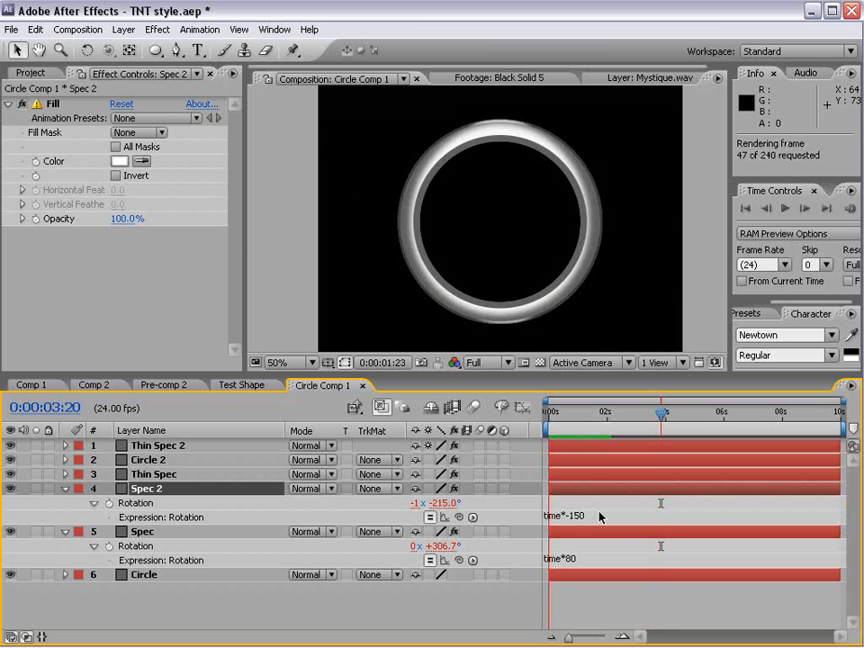
- Lower the opacity of Spec 2 to 23%
{"action": "left_click", "coordinate": [148, 488]}
{"action": "key", "text": "t"}
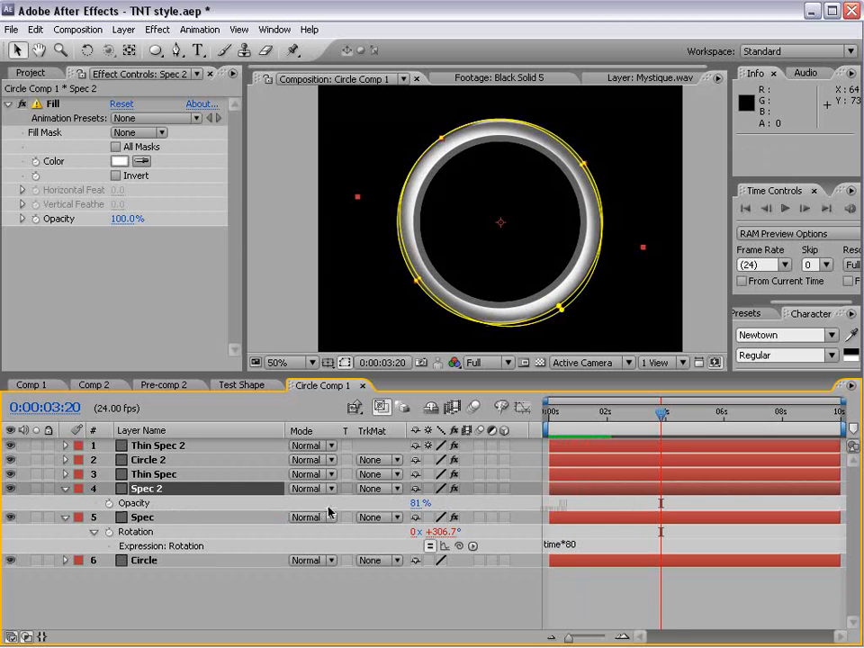
{"action": "left_click_drag", "start_coordinate": [413, 505], "coordinate": [327, 503]}
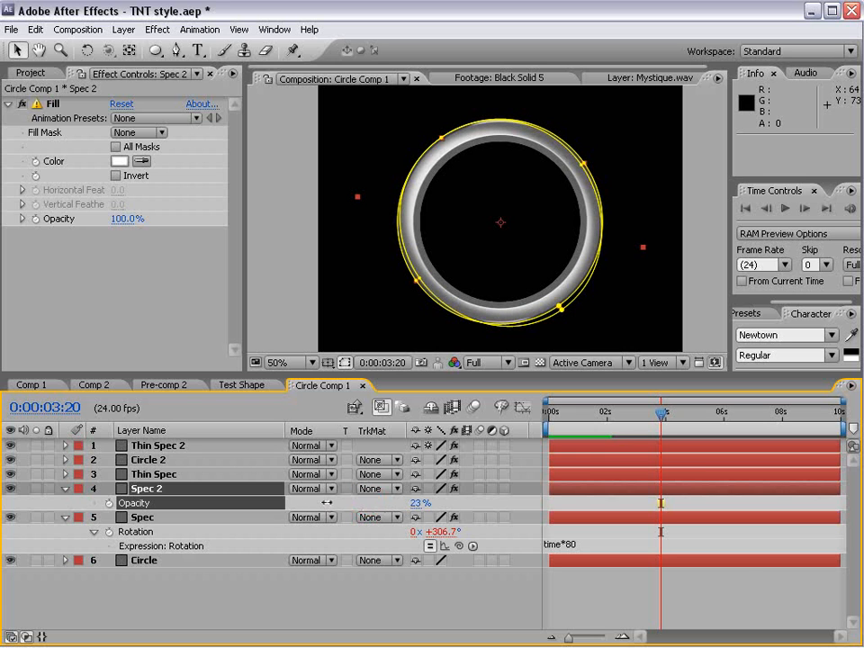
- Set the blending mode of all five layers above Circle to Screen, and scrub back to about 2 seconds
{"action": "left_click", "coordinate": [144, 519]}
{"action": "left_click", "coordinate": [180, 445], "text": "shift"}
{"action": "left_click", "coordinate": [306, 446]}
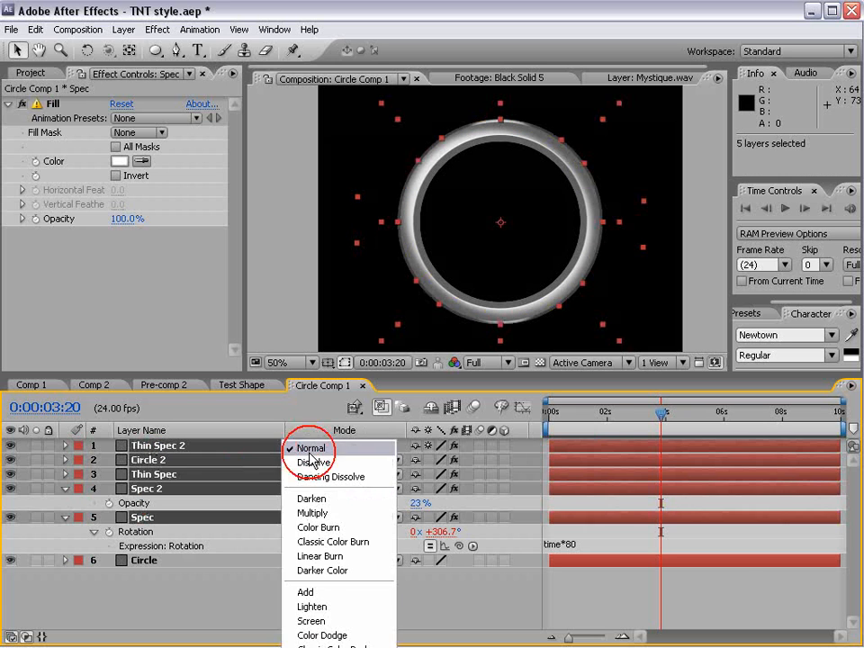
{"action": "left_click", "coordinate": [311, 621]}
{"action": "left_click", "coordinate": [335, 586]}
{"action": "left_click_drag", "start_coordinate": [662, 411], "coordinate": [606, 414]}
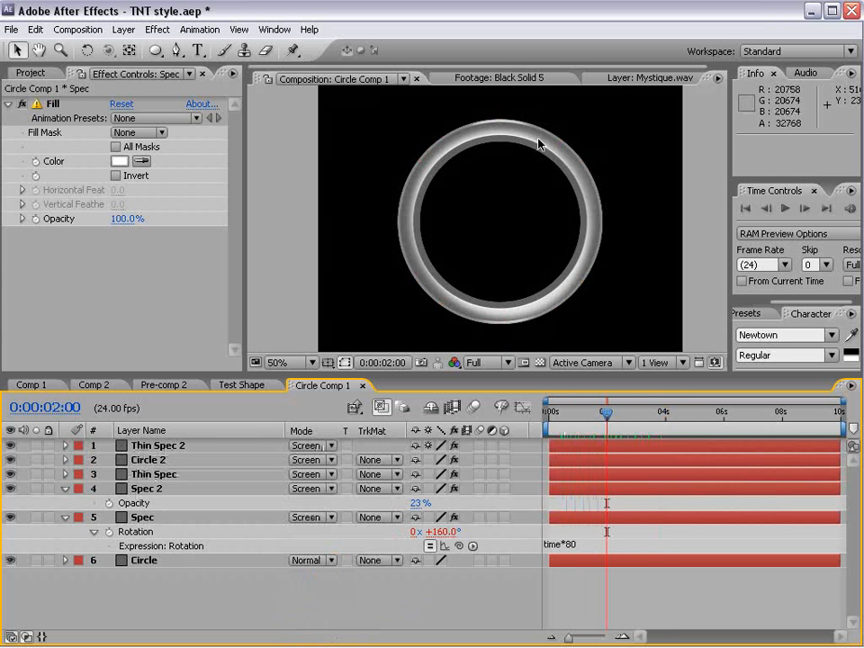
- Set Circle 2's blending mode back to Normal and inspect the ring's edges up close
{"action": "left_click", "coordinate": [151, 461]}
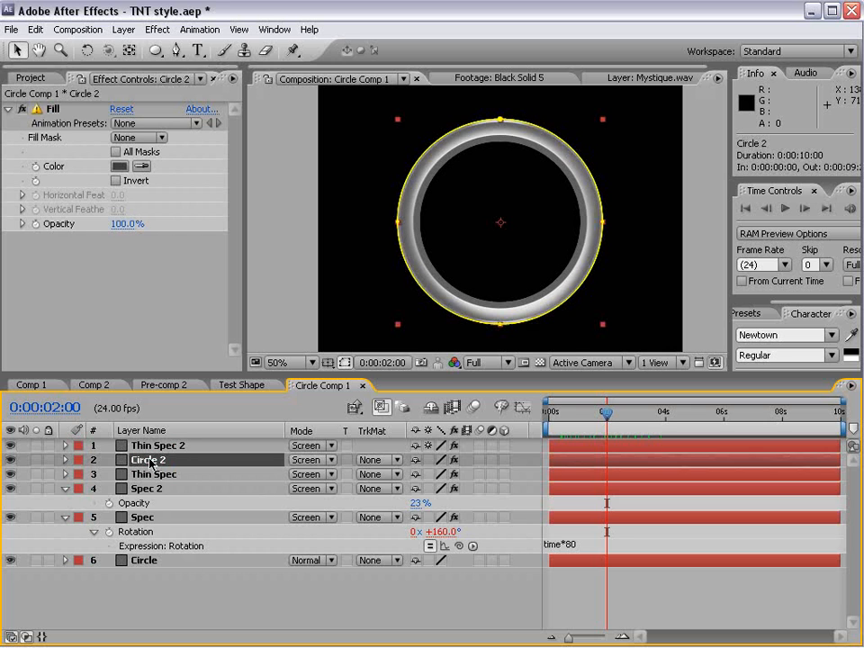
{"action": "left_click", "coordinate": [310, 465]}
{"action": "left_click", "coordinate": [307, 284]}
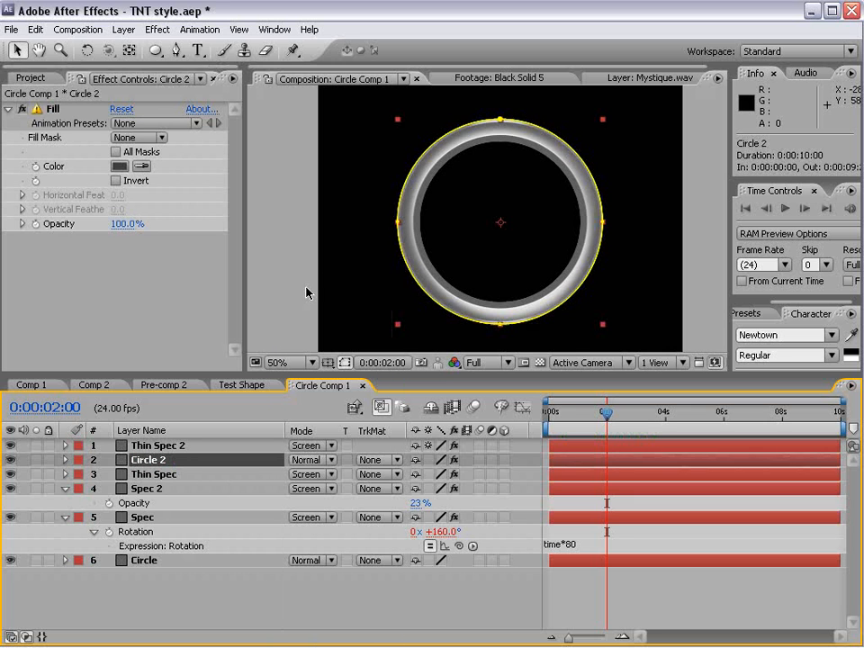
{"action": "left_click", "coordinate": [631, 569]}
{"action": "scroll", "coordinate": [474, 195], "scroll_direction": "up", "scroll_amount": 1}
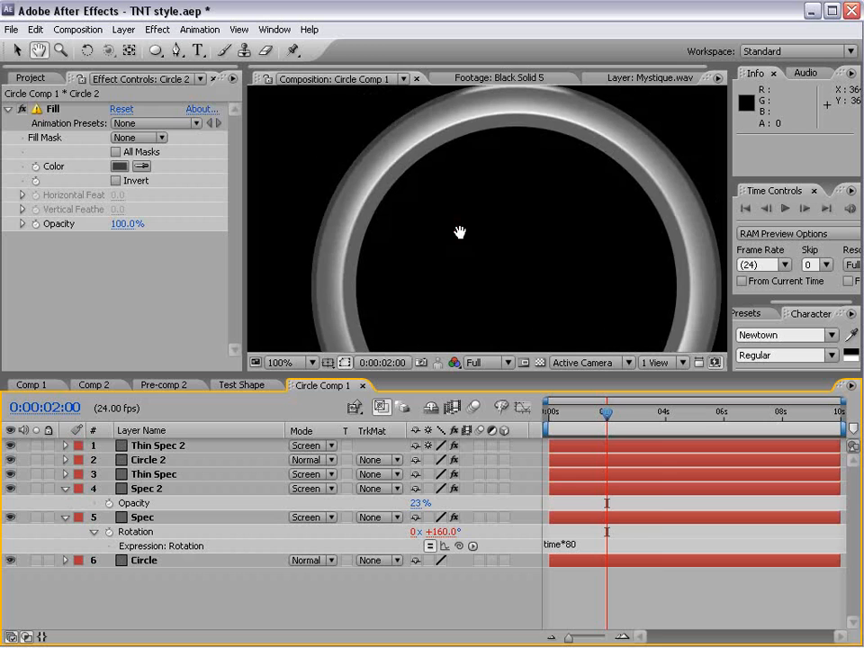
{"action": "left_click_drag", "start_coordinate": [459, 233], "coordinate": [424, 140]}
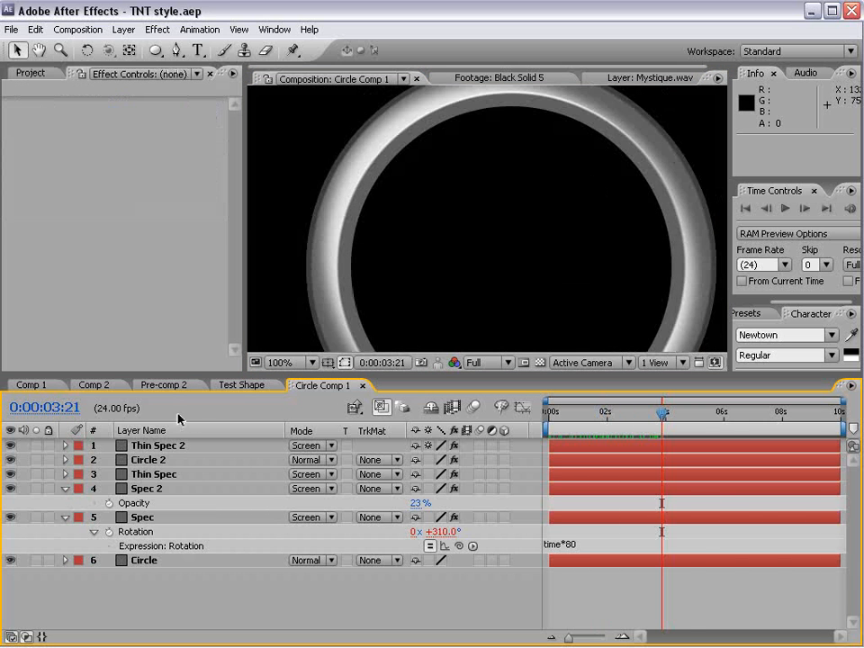
- Switch to Comp 2 and scale the Circle Comp 1 layer down until the ring is about 290 pixels across
{"action": "left_click", "coordinate": [93, 385]}
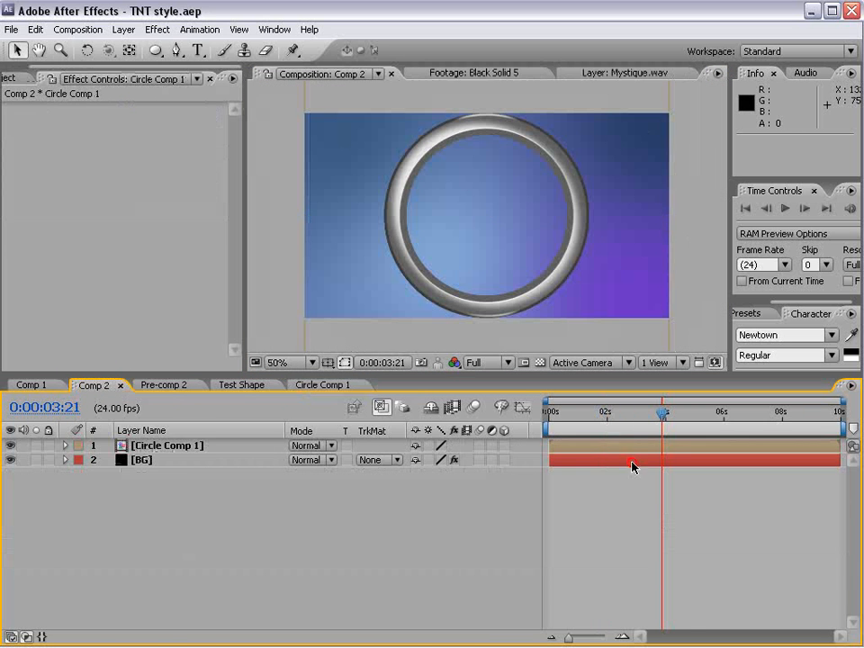
{"action": "key", "text": "grave"}
{"action": "key", "text": "grave"}
{"action": "left_click", "coordinate": [488, 226]}
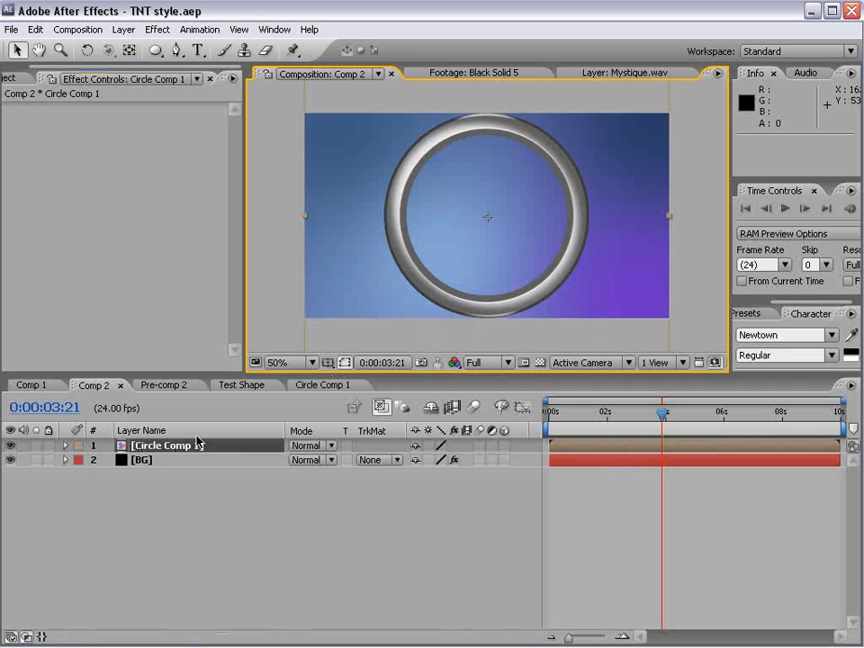
{"action": "key", "text": "comma"}
{"action": "left_click_drag", "start_coordinate": [579, 132], "coordinate": [548, 172]}
{"action": "key", "text": "period"}
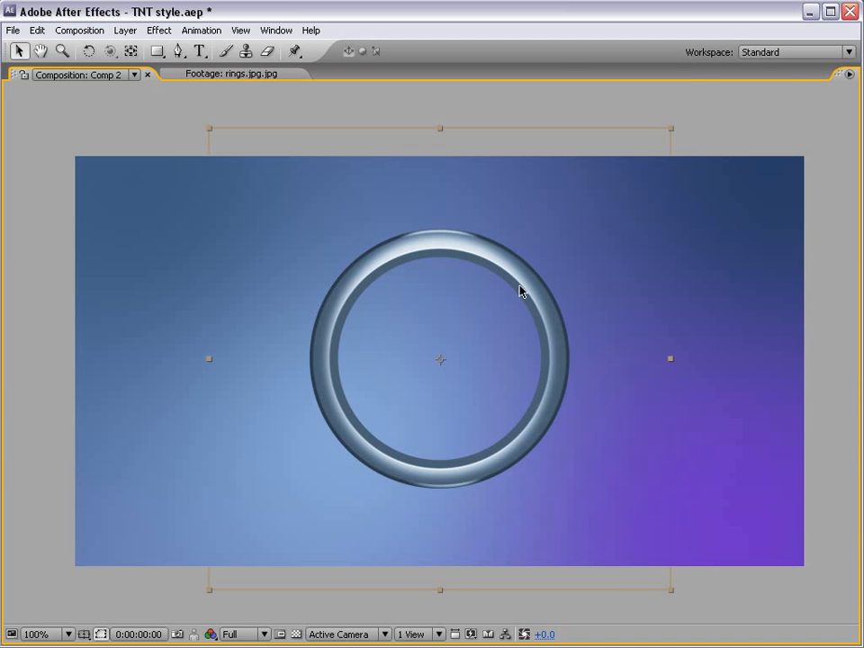
{"action": "key", "text": "grave"}
- Replace the Circle Comp 1 layer in Comp 2 with the Test Shape composition
{"action": "left_click", "coordinate": [62, 254]}
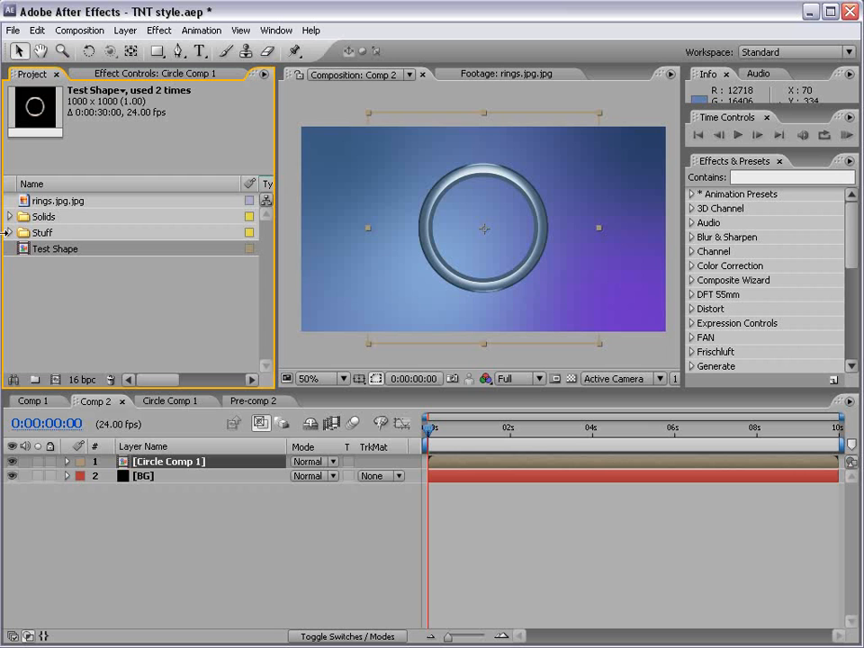
{"action": "left_click_drag", "start_coordinate": [45, 252], "coordinate": [463, 272]}
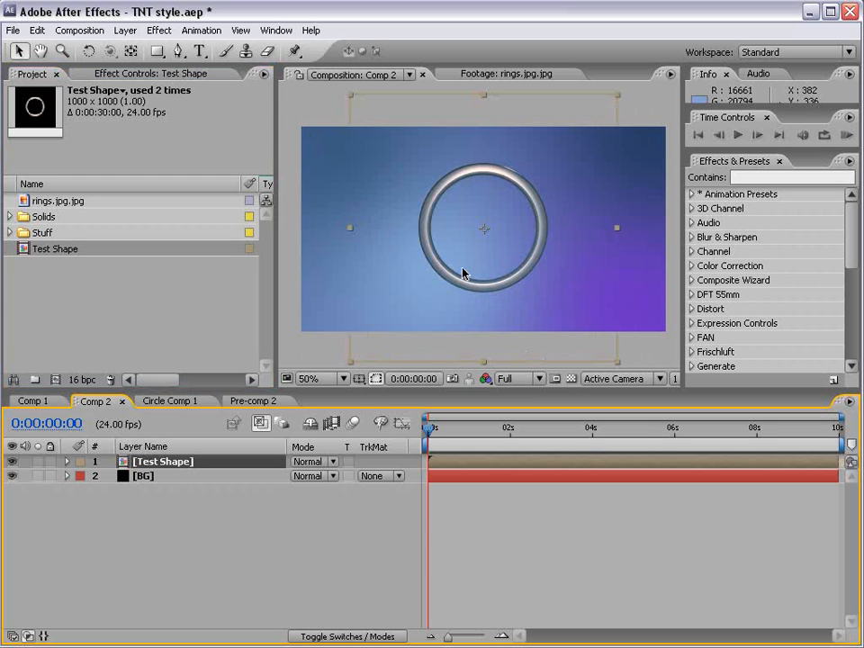
{"action": "key", "text": "period"}
{"action": "key", "text": "comma"}
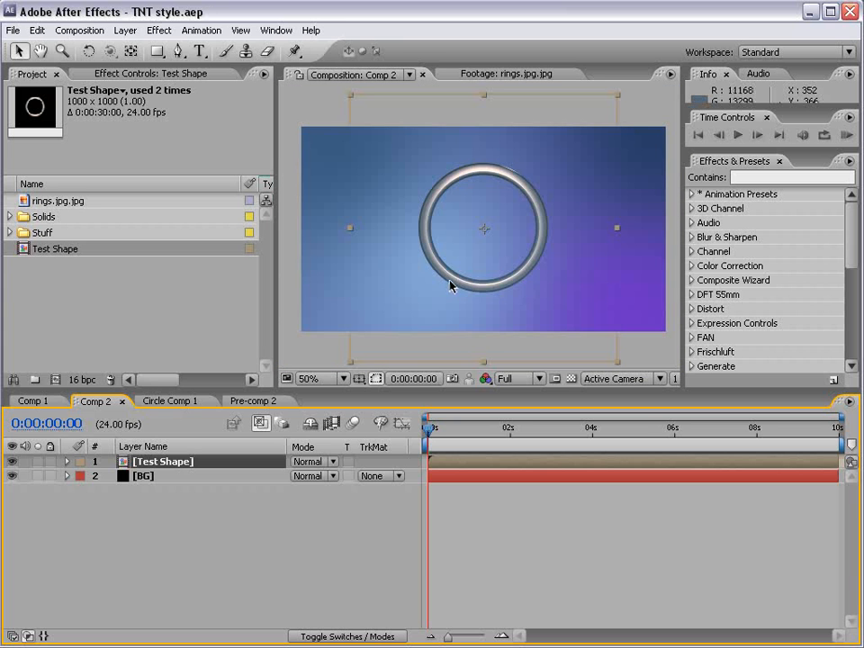
- Create a new orange solid at composition size, 864 x 486 pixels, above the Test Shape layer
{"action": "left_click", "coordinate": [126, 30]}
{"action": "mouse_move", "coordinate": [144, 48]}
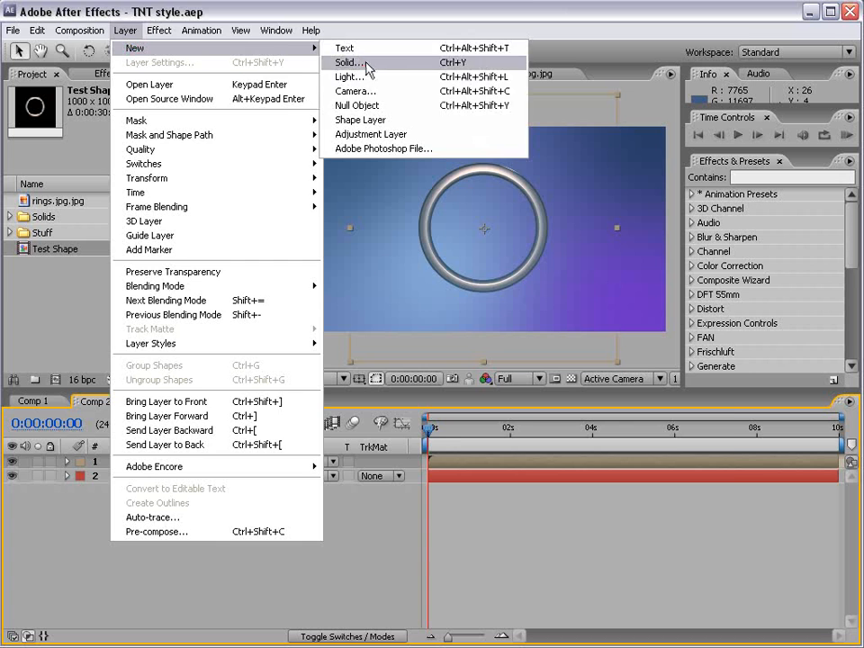
{"action": "left_click", "coordinate": [350, 63]}
{"action": "left_click_drag", "start_coordinate": [526, 310], "coordinate": [472, 275]}
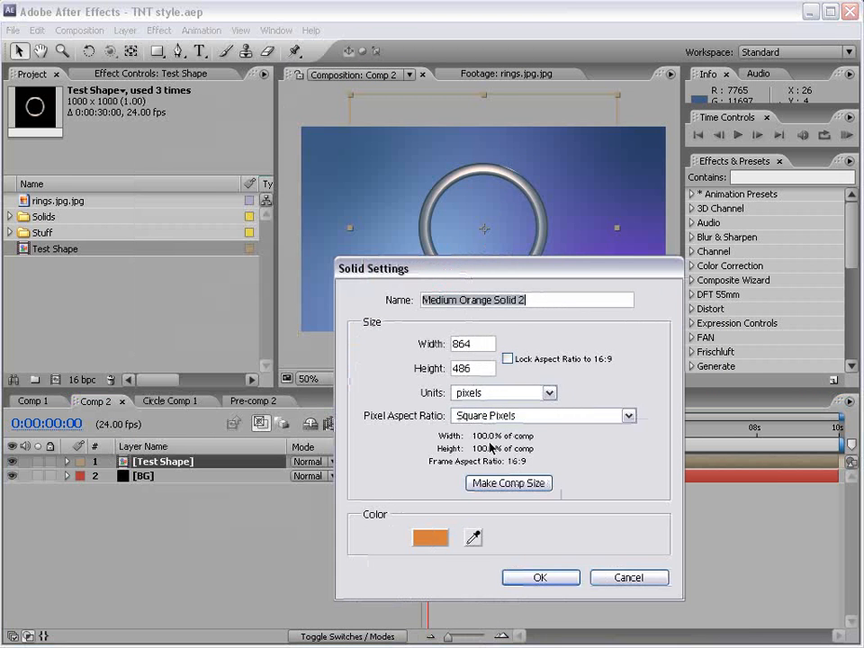
{"action": "left_click", "coordinate": [506, 483]}
{"action": "left_click", "coordinate": [538, 577]}
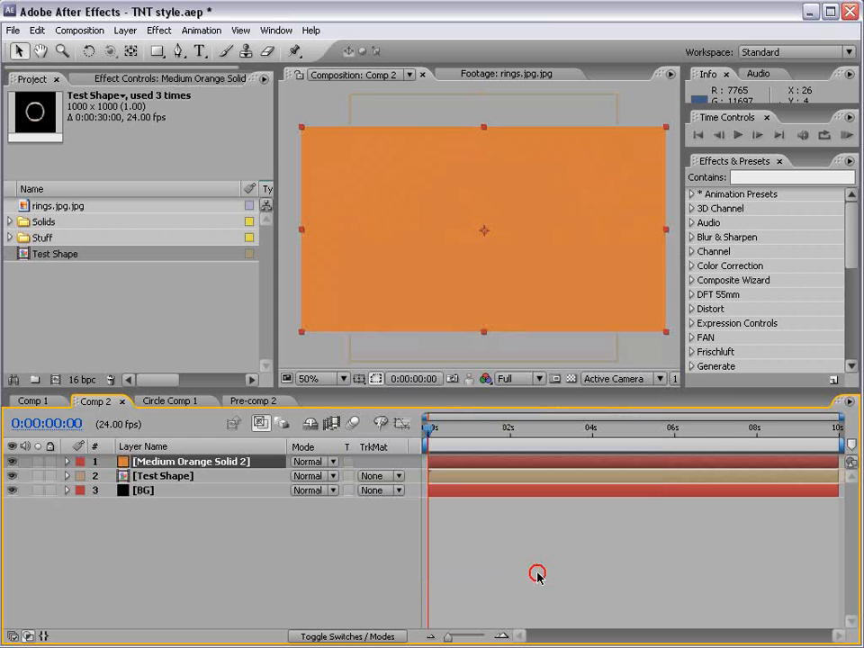
- Apply Fractal Noise to the orange solid, animate its Evolution with the expression time*300, and scrub to check the motion
{"action": "left_click", "coordinate": [164, 31]}
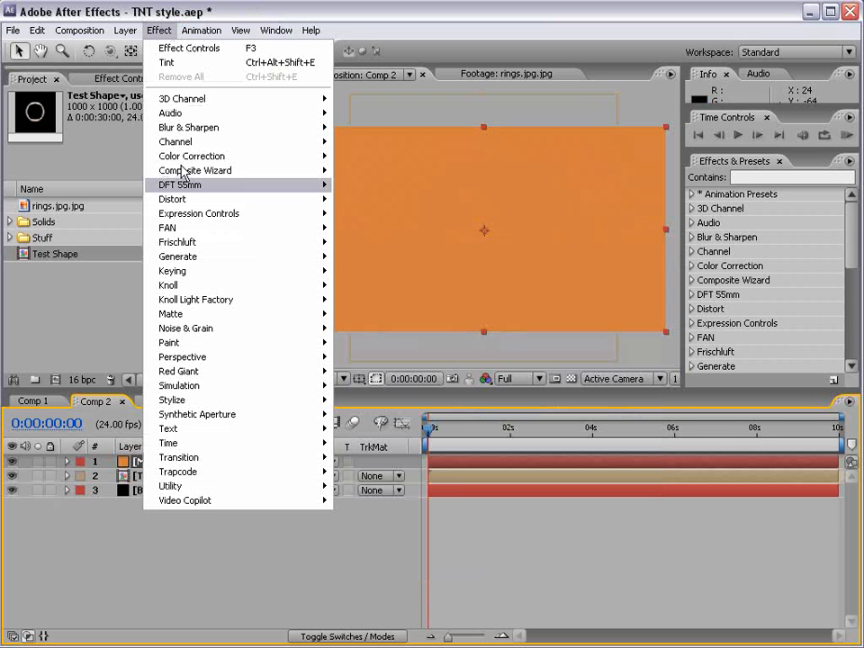
{"action": "mouse_move", "coordinate": [229, 330]}
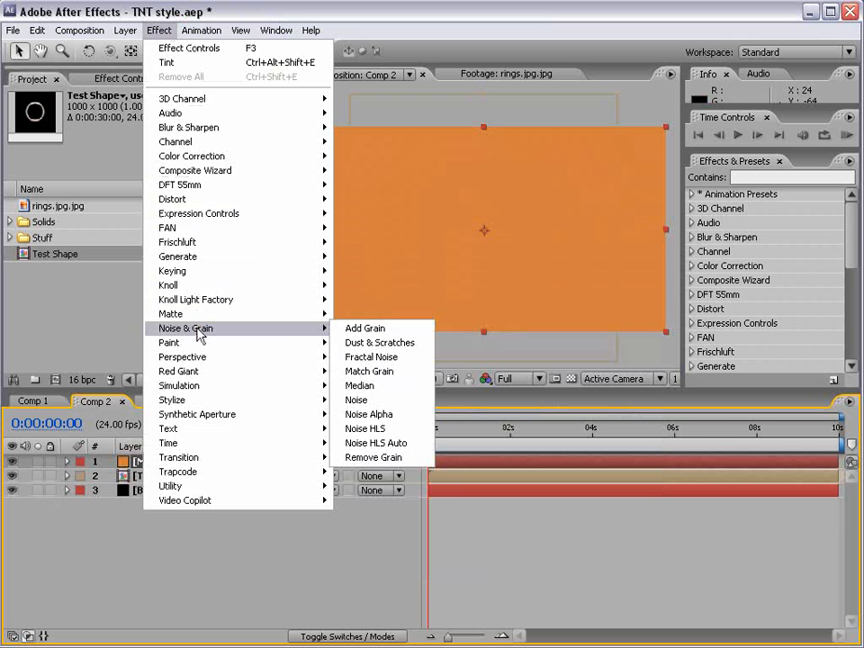
{"action": "left_click", "coordinate": [414, 358]}
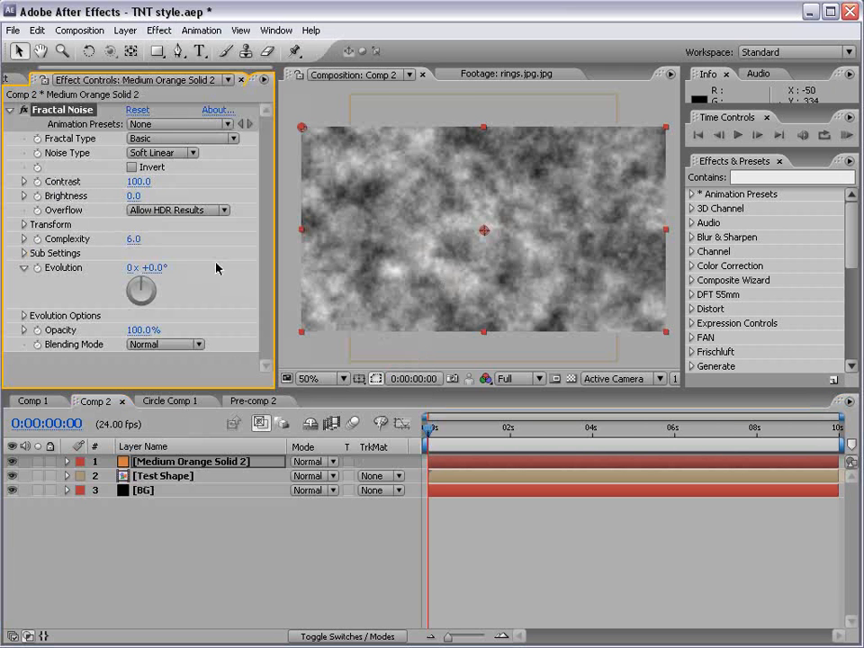
{"action": "left_click", "coordinate": [38, 268], "text": "alt"}
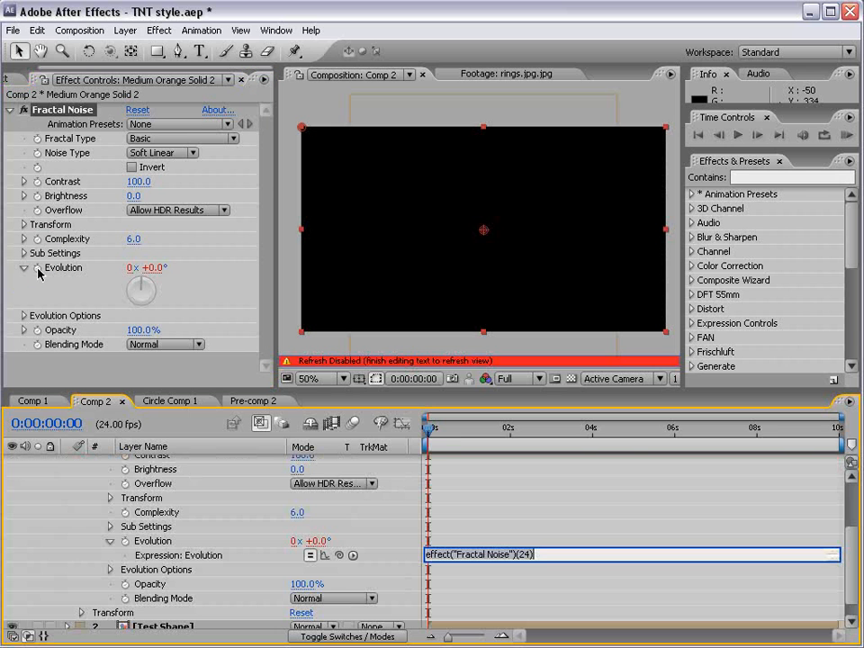
{"action": "left_click_drag", "start_coordinate": [548, 551], "coordinate": [286, 584]}
{"action": "type", "text": "time*"}
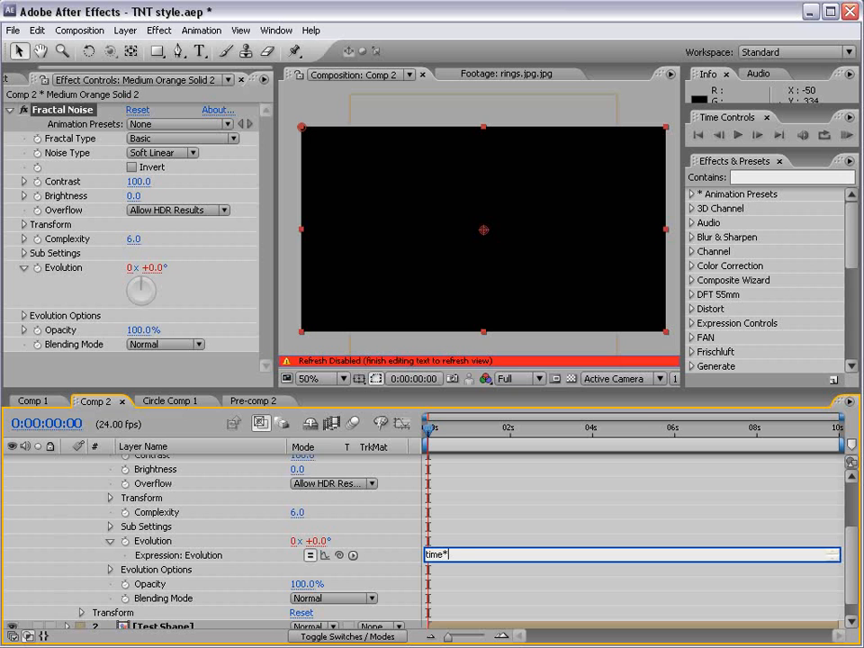
{"action": "type", "text": "300"}
{"action": "left_click", "coordinate": [510, 522]}
{"action": "left_click_drag", "start_coordinate": [431, 428], "coordinate": [476, 429]}
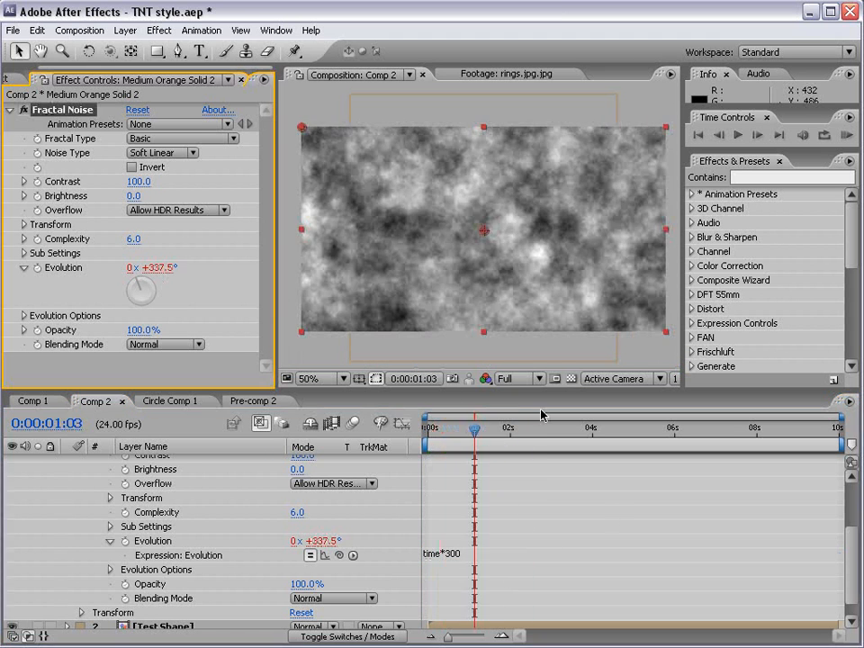
- Add Fast Blur to the noise solid with Repeat Edge Pixels enabled and Blurriness 36
{"action": "left_click", "coordinate": [160, 31]}
{"action": "mouse_move", "coordinate": [182, 131]}
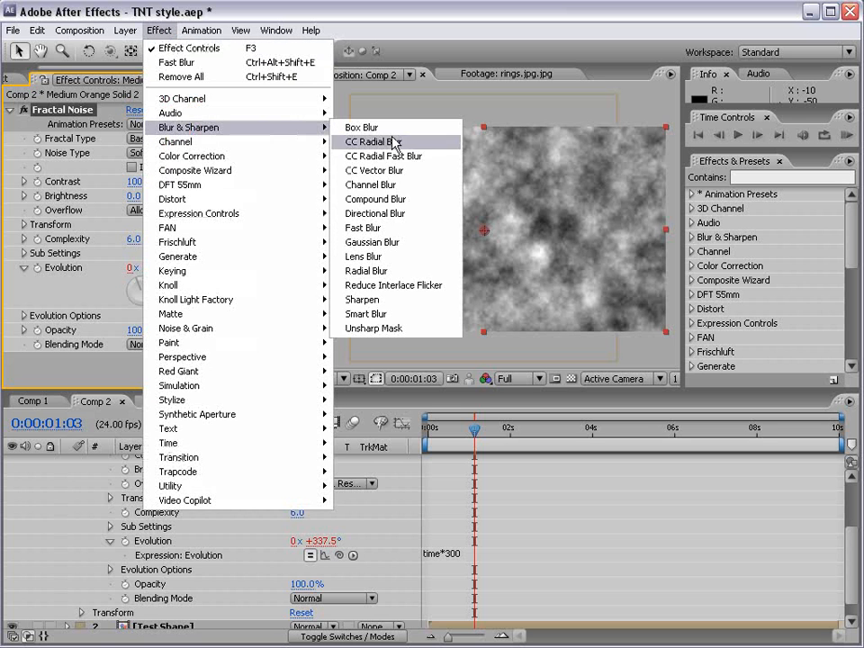
{"action": "left_click", "coordinate": [397, 229]}
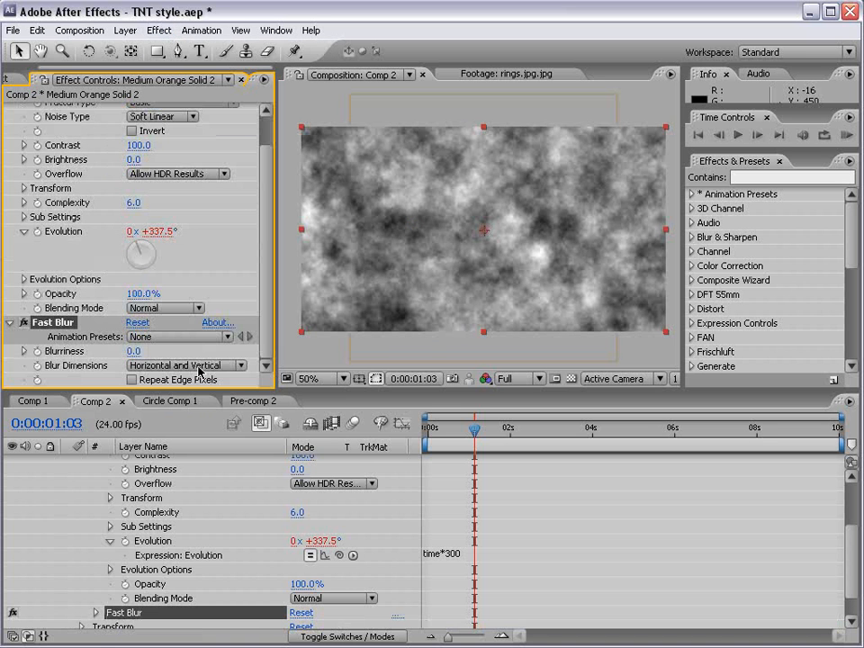
{"action": "left_click", "coordinate": [131, 379]}
{"action": "left_click_drag", "start_coordinate": [133, 355], "coordinate": [112, 259]}
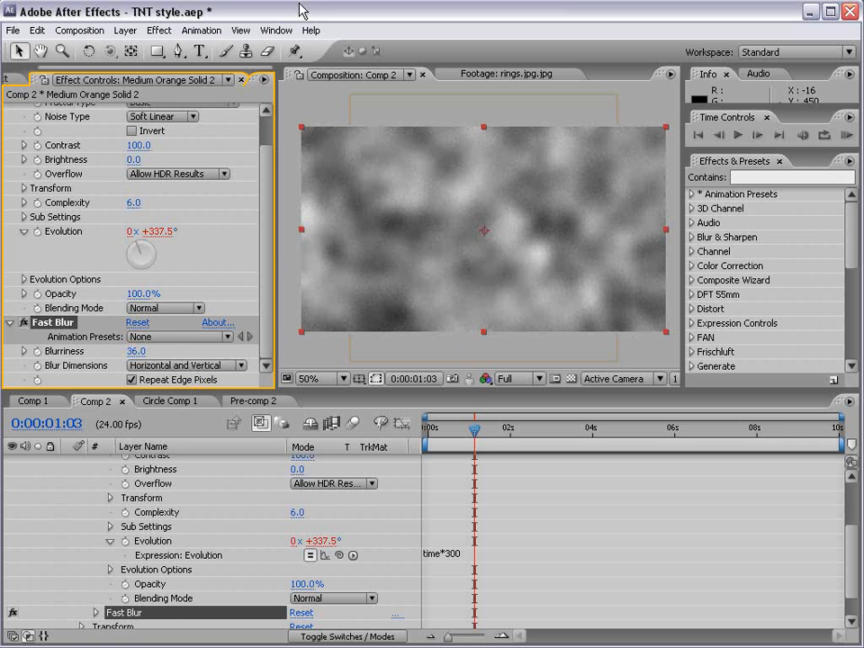
- Add CC Vector Blur to the orange noise solid with Amount 50 and inspect the result up close
{"action": "left_click", "coordinate": [159, 29]}
{"action": "mouse_move", "coordinate": [271, 127]}
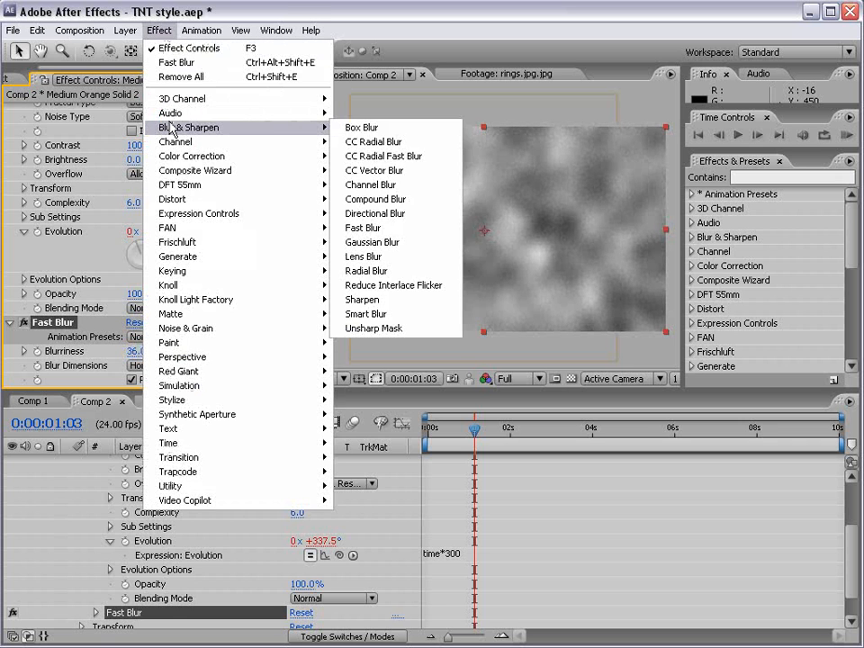
{"action": "left_click", "coordinate": [403, 171]}
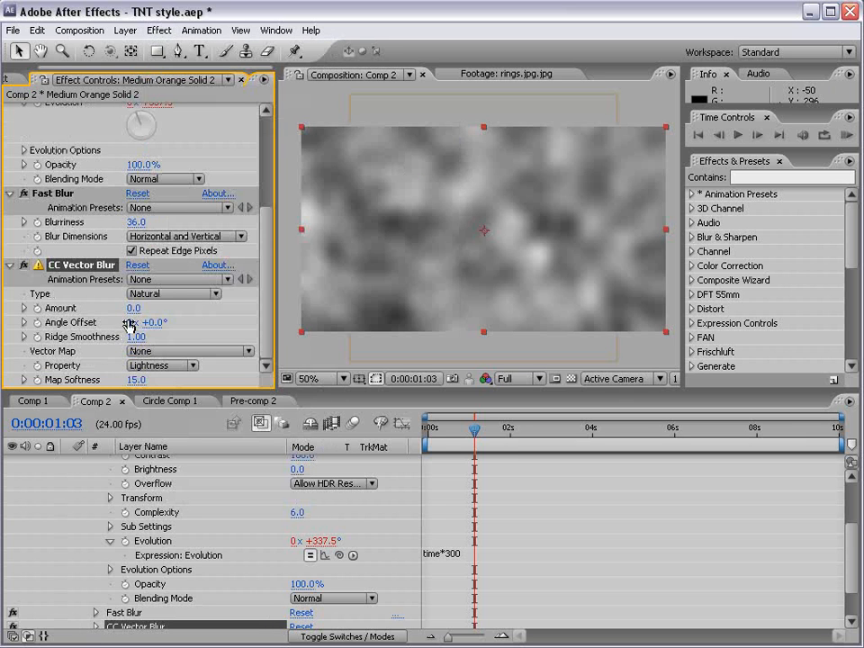
{"action": "left_click_drag", "start_coordinate": [134, 308], "coordinate": [155, 294]}
{"action": "scroll", "coordinate": [414, 229], "scroll_direction": "up", "scroll_amount": 1}
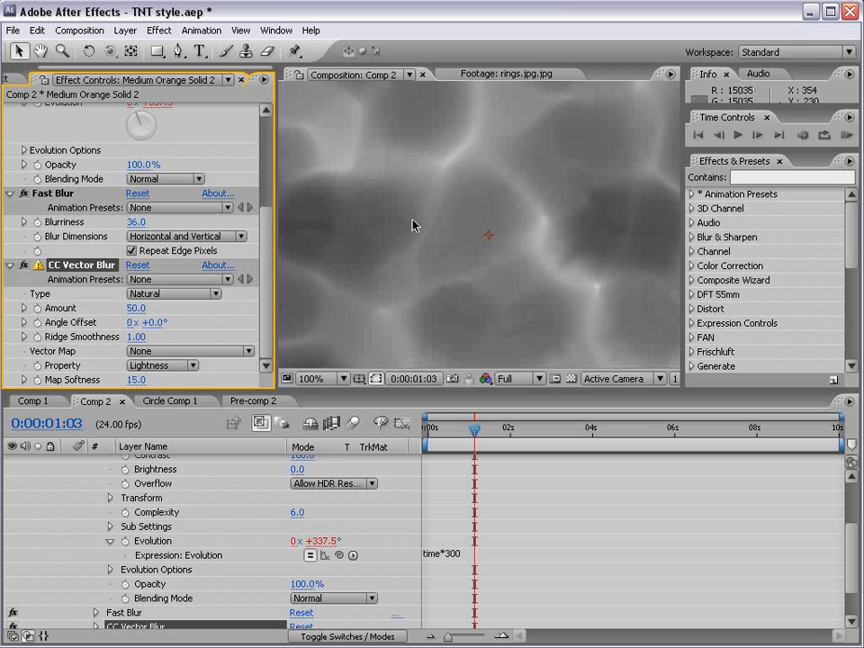
{"action": "scroll", "coordinate": [475, 229], "scroll_direction": "down", "scroll_amount": 1}
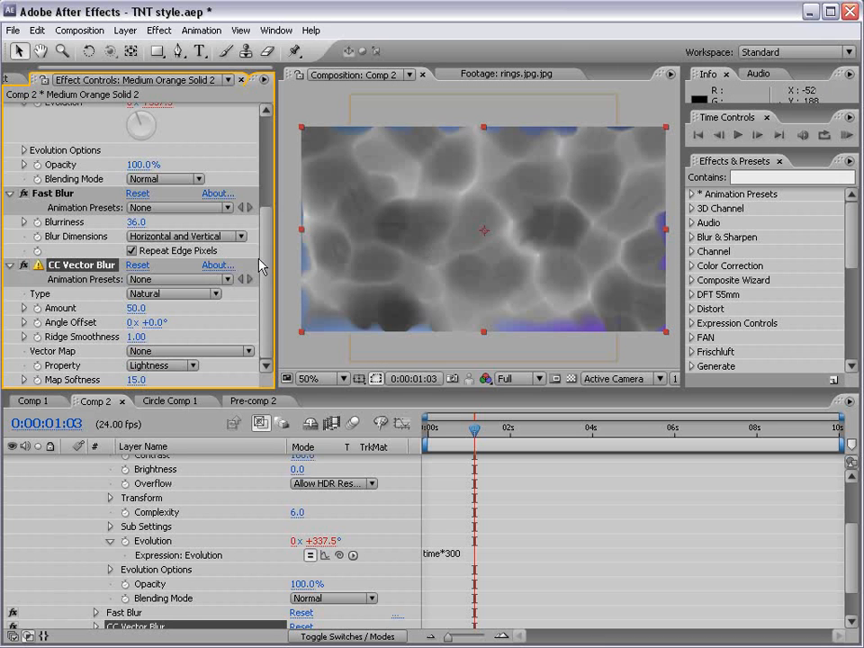
- Adjust the solid's Fractal Noise to Contrast 176, Brightness -2 and a uniform Transform Scale of 59
{"action": "left_click", "coordinate": [257, 209]}
{"action": "left_click_drag", "start_coordinate": [256, 209], "coordinate": [249, 169]}
{"action": "left_click_drag", "start_coordinate": [135, 197], "coordinate": [205, 181]}
{"action": "left_click_drag", "start_coordinate": [131, 197], "coordinate": [110, 196]}
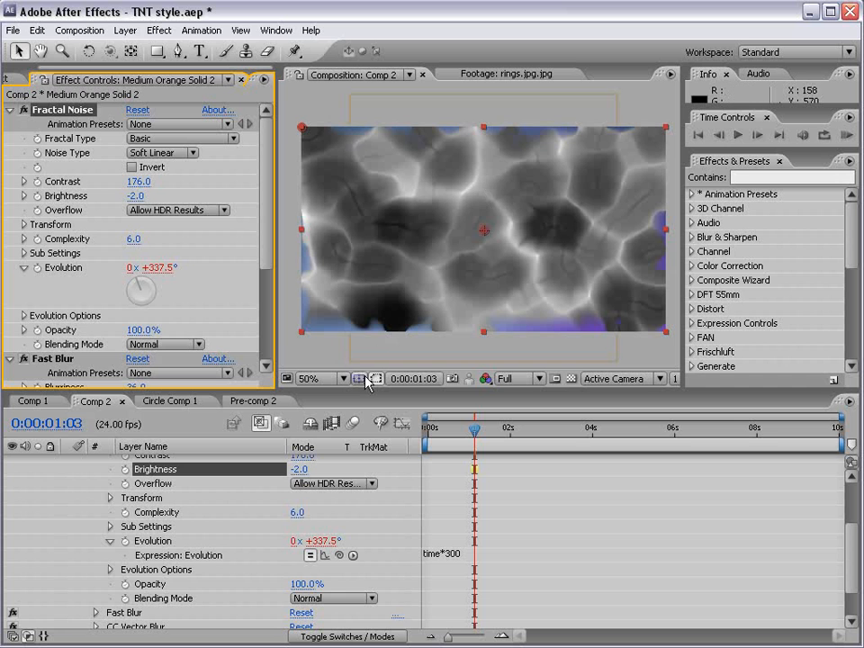
{"action": "left_click", "coordinate": [24, 226]}
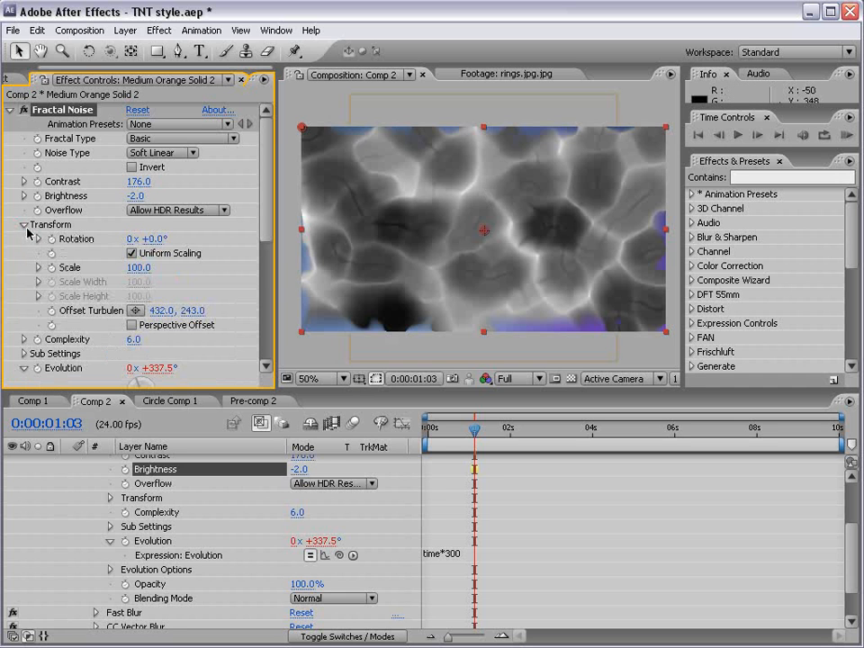
{"action": "left_click_drag", "start_coordinate": [135, 268], "coordinate": [101, 267]}
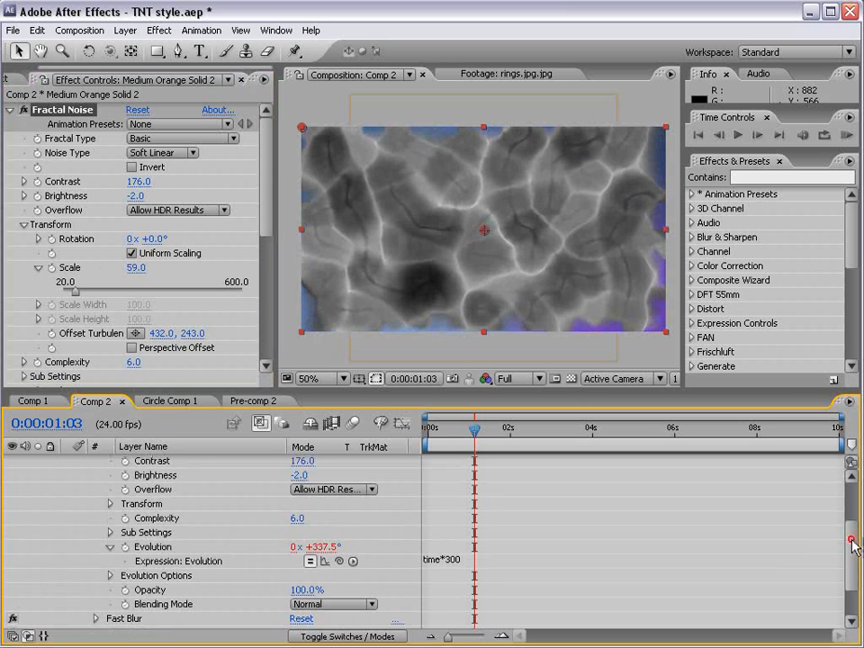
- Add Set Matte to the noise solid, taking the matte from Test Shape with Stretch Matte to Fit disabled
{"action": "scroll", "coordinate": [851, 518], "scroll_direction": "up", "scroll_amount": 3}
{"action": "left_click", "coordinate": [160, 29]}
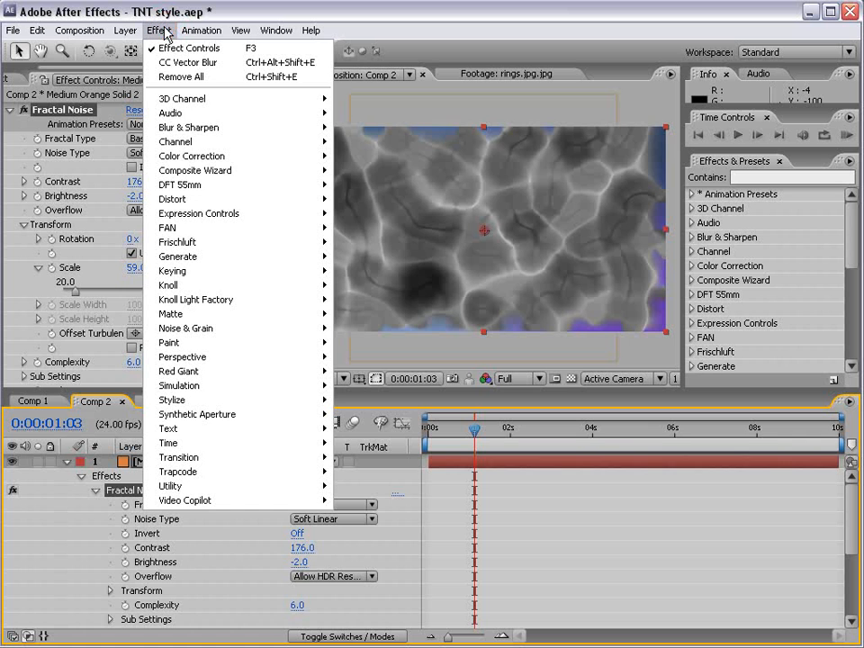
{"action": "mouse_move", "coordinate": [183, 143]}
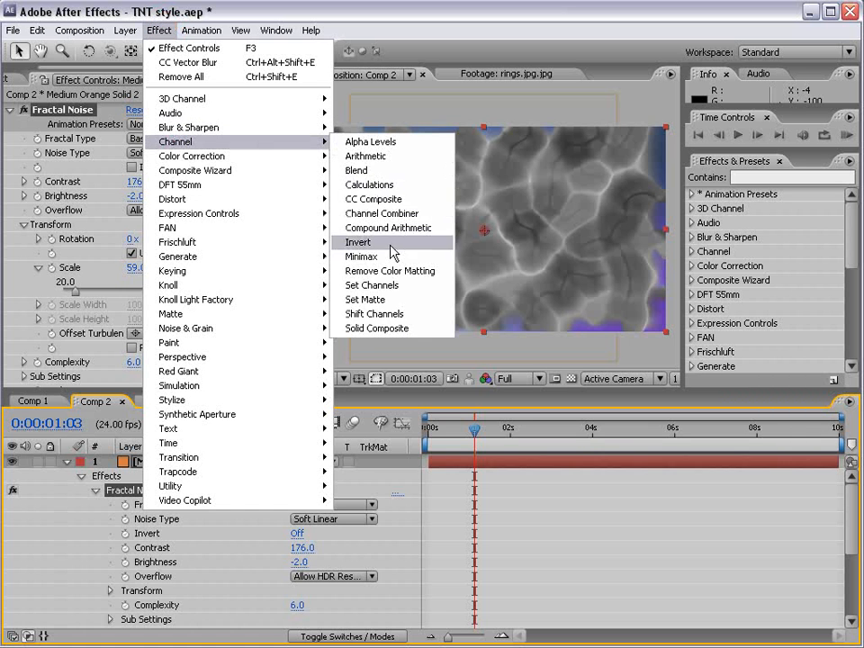
{"action": "left_click", "coordinate": [387, 301]}
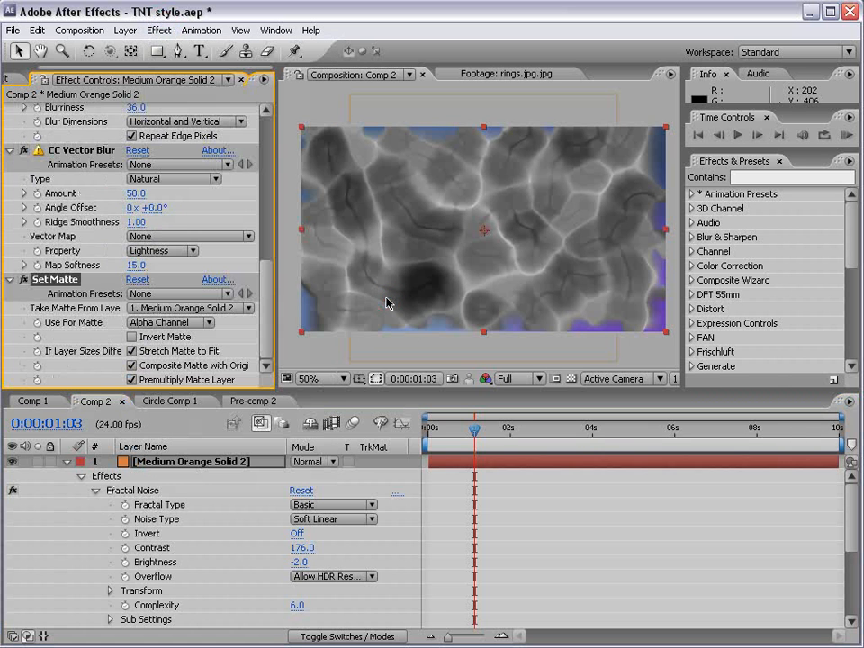
{"action": "left_click", "coordinate": [167, 308]}
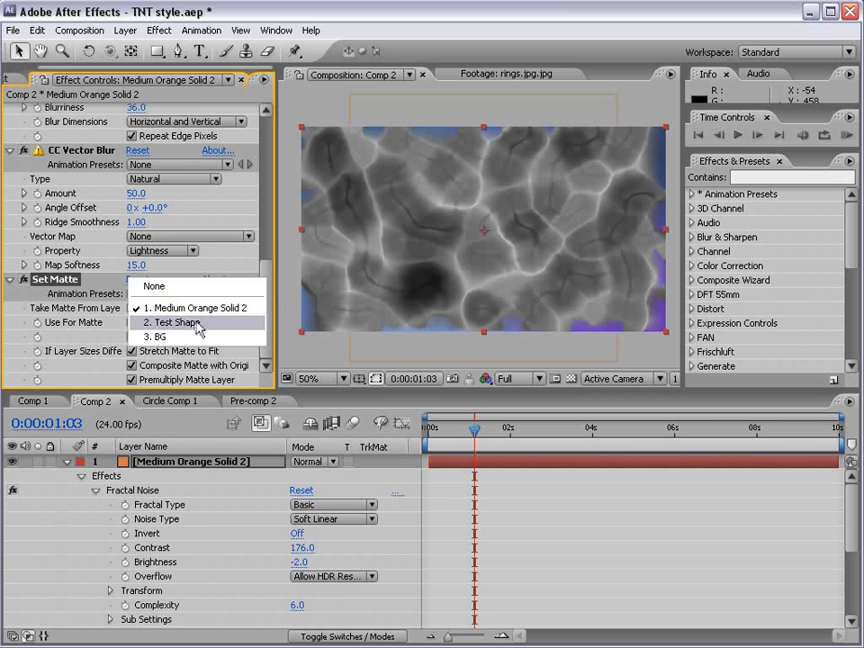
{"action": "left_click", "coordinate": [183, 324]}
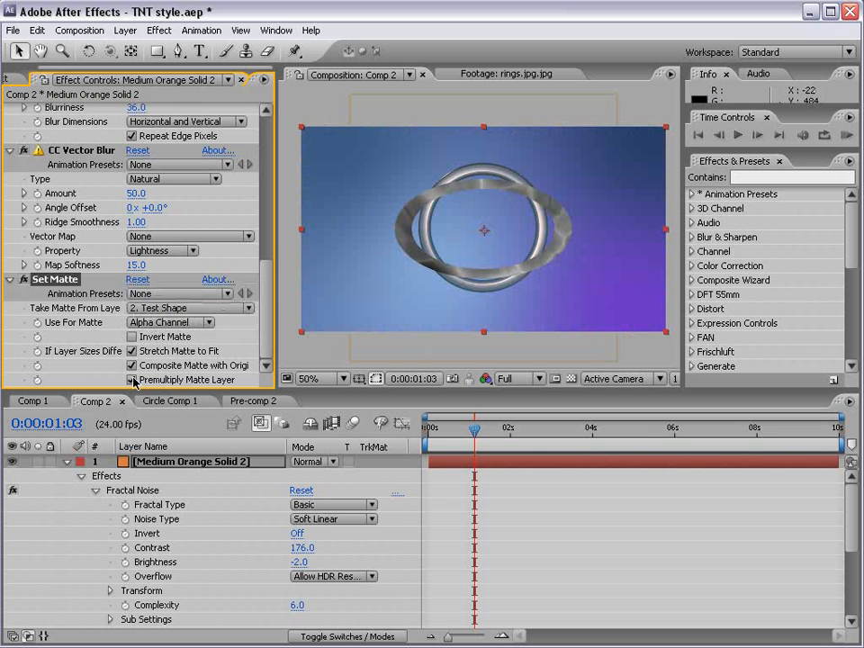
{"action": "left_click", "coordinate": [132, 351]}
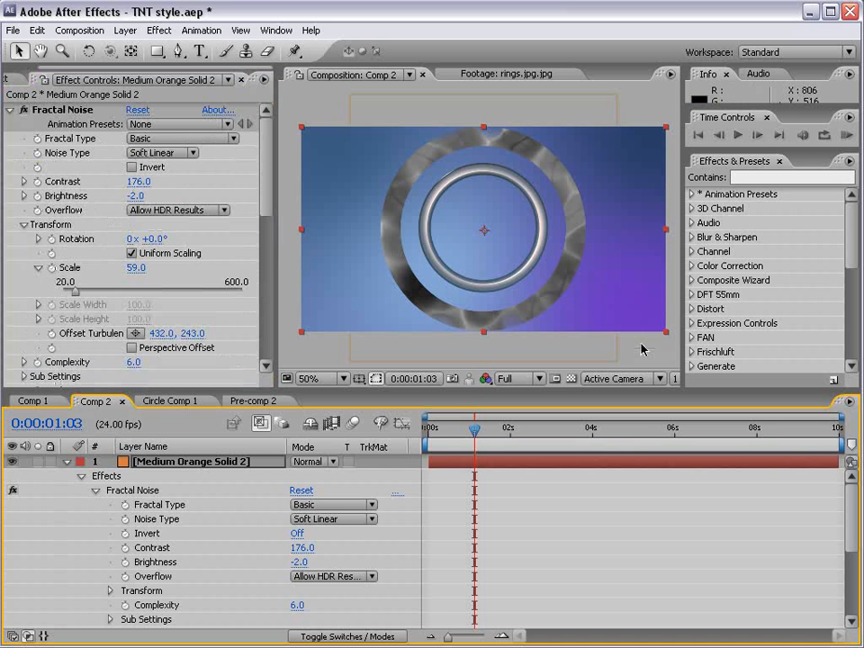
- Scale the noise solid down proportionally in the composition view until its textured band fits exactly over the metallic ring
{"action": "left_click_drag", "start_coordinate": [665, 333], "coordinate": [614, 298]}
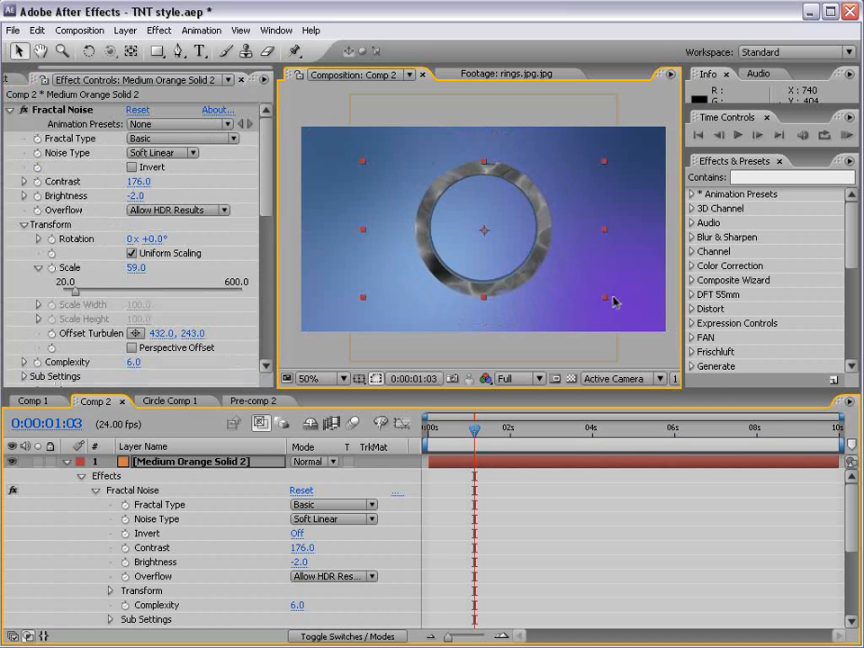
{"action": "scroll", "coordinate": [533, 293], "scroll_direction": "up", "scroll_amount": 1}
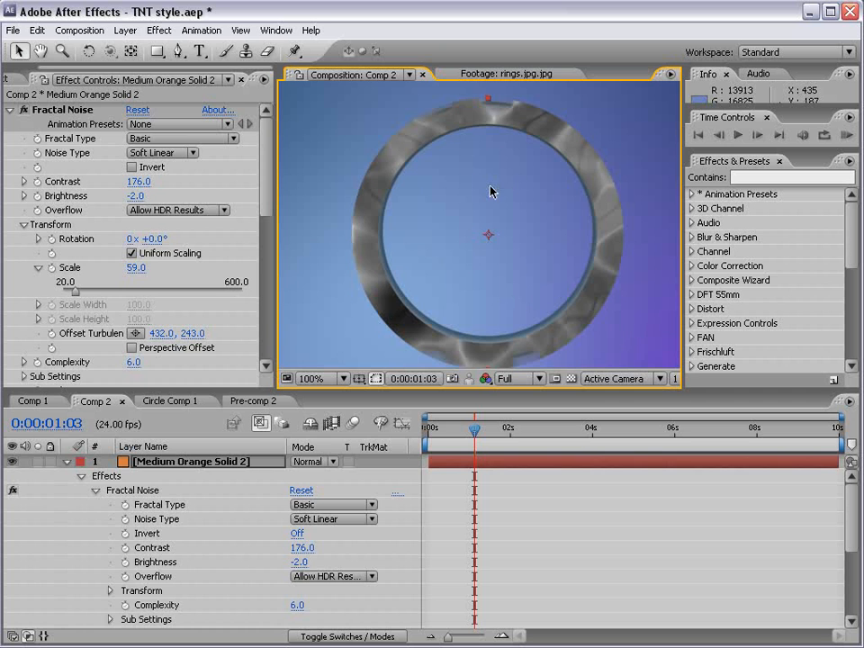
{"action": "key", "text": "grave"}
{"action": "left_click_drag", "start_coordinate": [682, 500], "coordinate": [674, 493]}
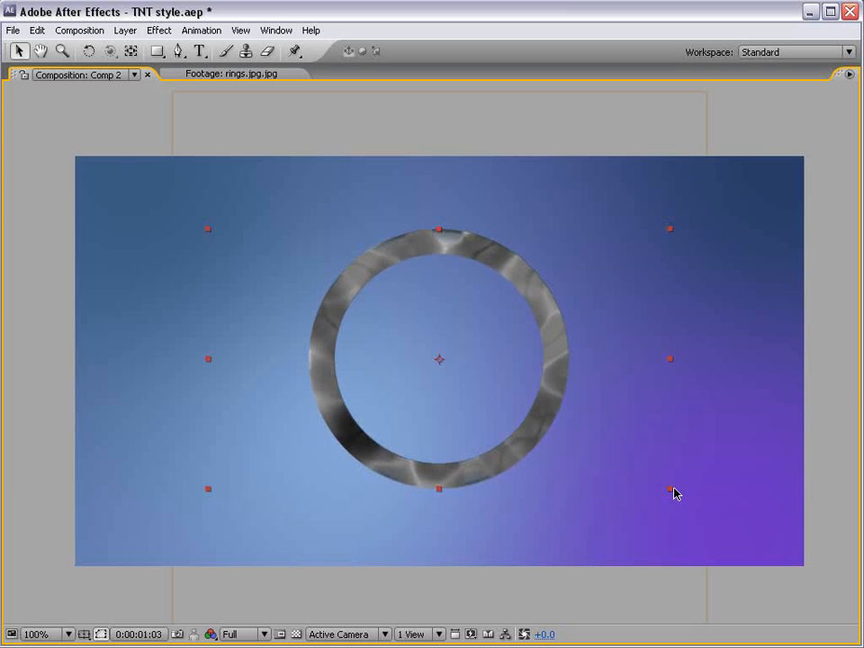
{"action": "key", "text": "grave"}
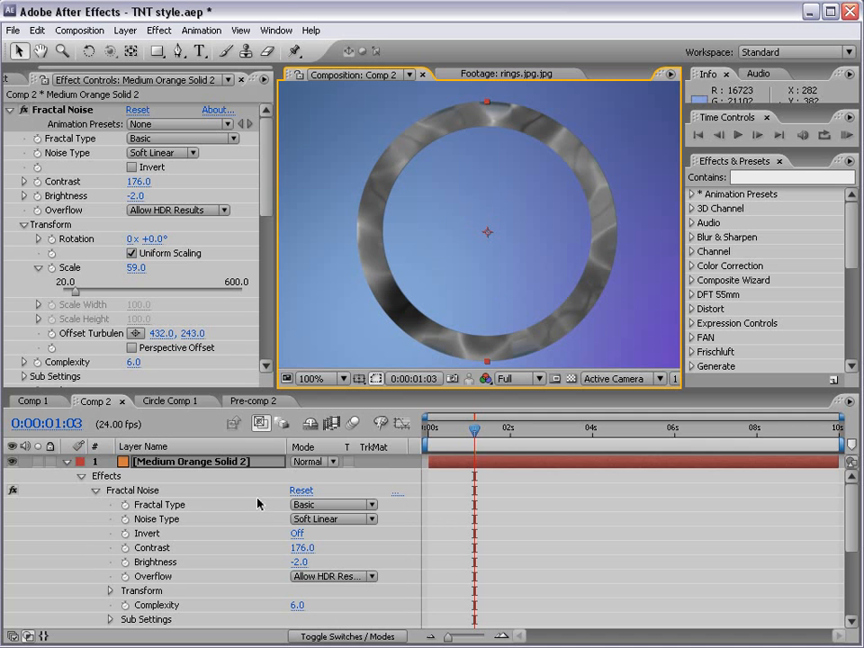
- Set the blending mode of the noise solid to Soft Light
{"action": "left_click", "coordinate": [321, 464]}
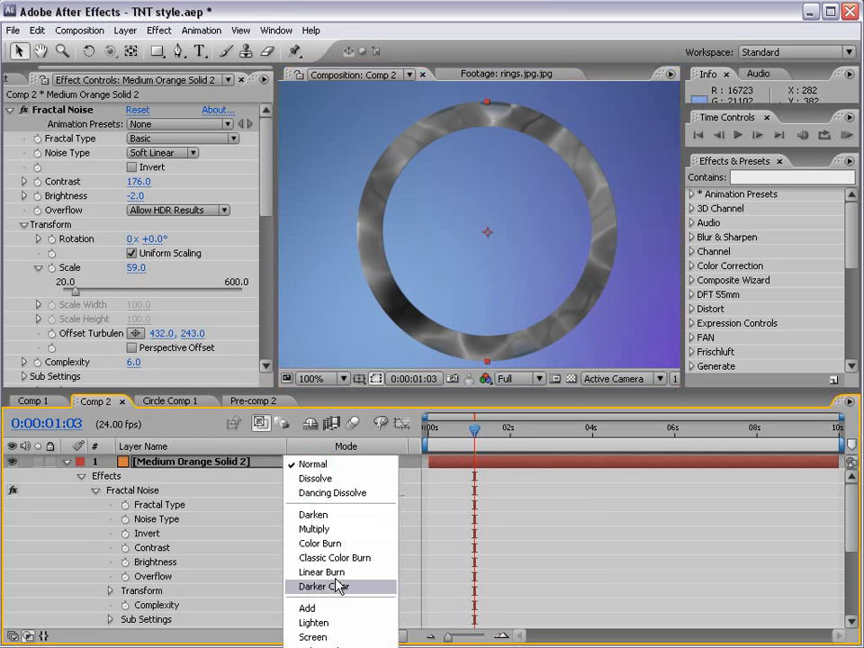
{"action": "left_click", "coordinate": [341, 647]}
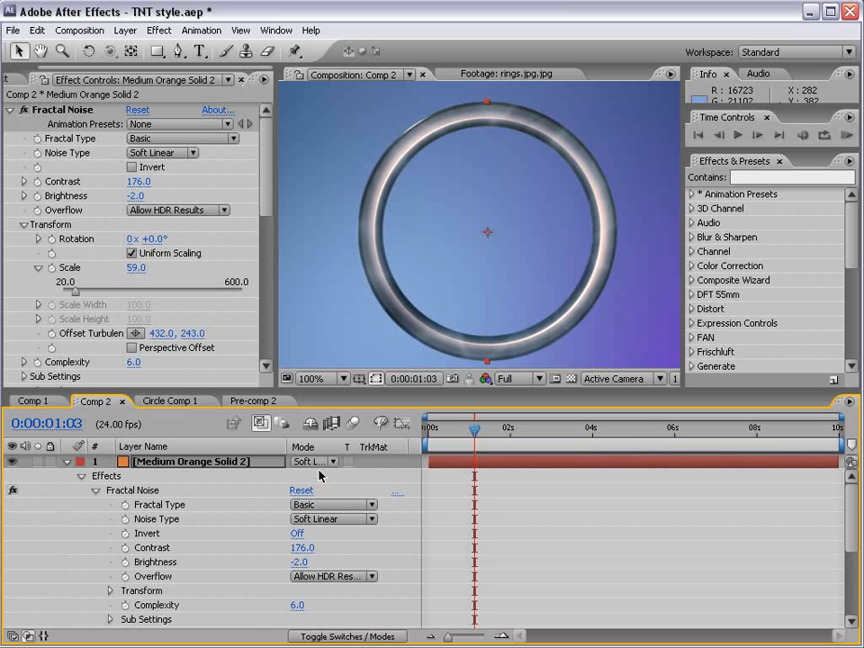
{"action": "left_click", "coordinate": [319, 462]}
{"action": "left_click", "coordinate": [320, 461]}
- Scrub through the ring reflections, end the work area at about two seconds, save the project and run a RAM preview
{"action": "left_click_drag", "start_coordinate": [470, 428], "coordinate": [551, 432]}
{"action": "left_click", "coordinate": [510, 430]}
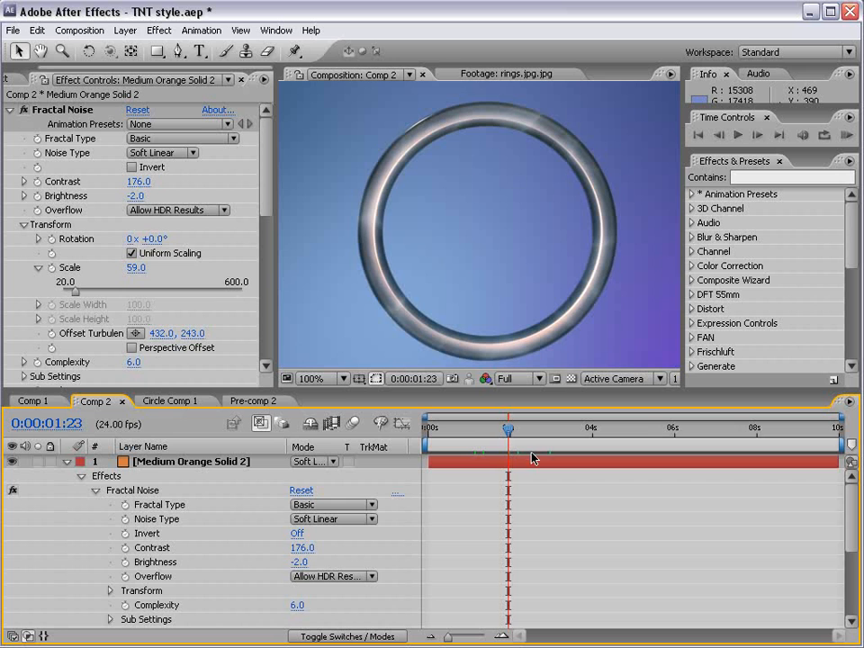
{"action": "key", "text": "n"}
{"action": "key", "text": "ctrl+s"}
{"action": "key", "text": "KP_0"}
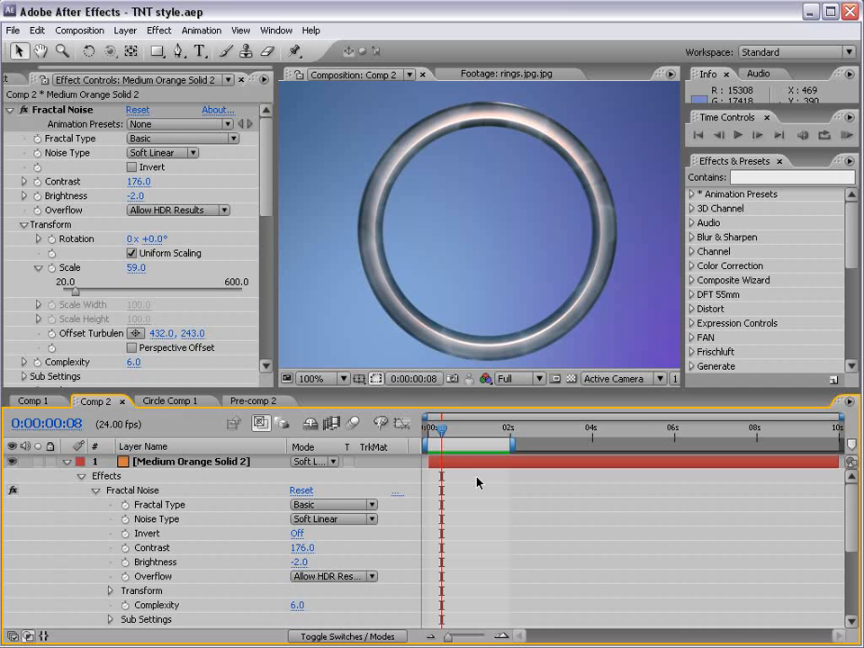
- Hide the orange noise solid, collapse its properties and rename the layer Reflection
{"action": "left_click", "coordinate": [13, 461]}
{"action": "left_click", "coordinate": [67, 461]}
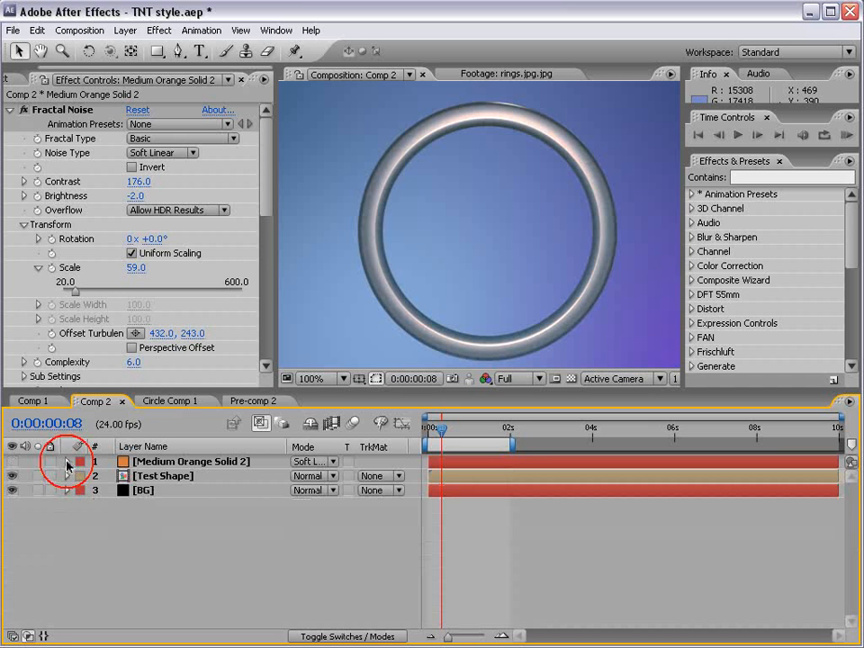
{"action": "left_click", "coordinate": [202, 463]}
{"action": "key", "text": "Return"}
{"action": "type", "text": "R"}
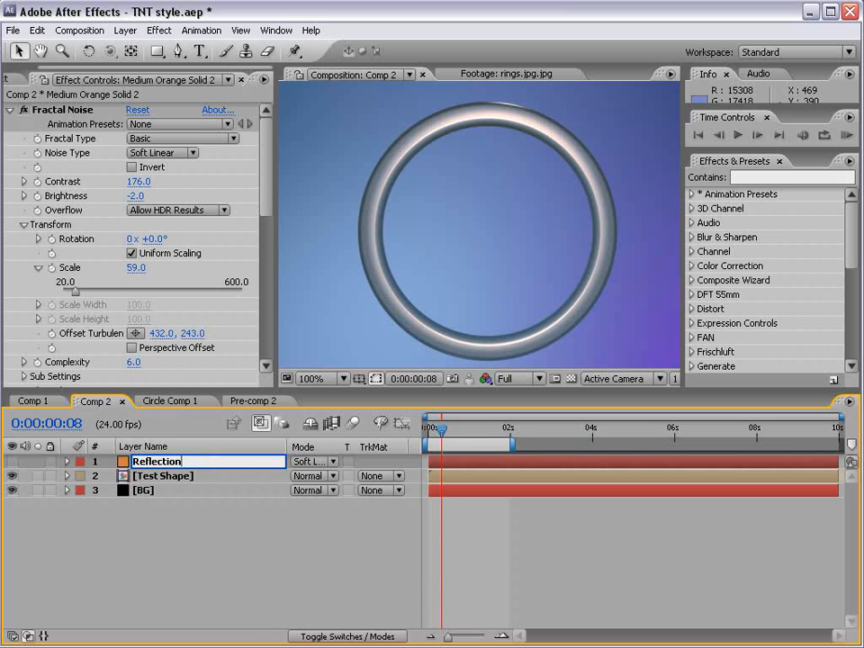
{"action": "type", "text": "eflection"}
{"action": "key", "text": "Return"}
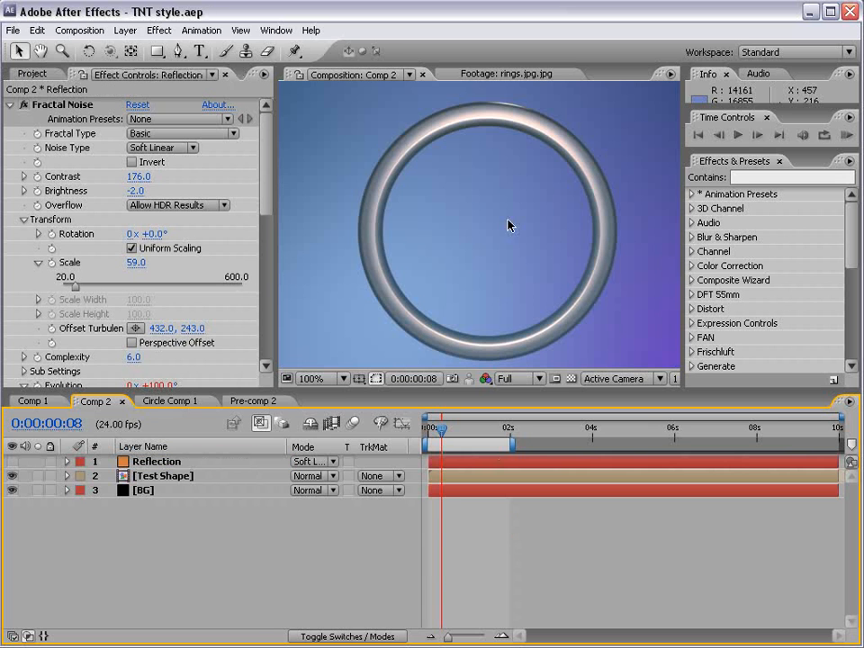
- Create a null object at the top of Comp 2 and make it a 3D layer
{"action": "scroll", "coordinate": [510, 226], "scroll_direction": "down", "scroll_amount": 1}
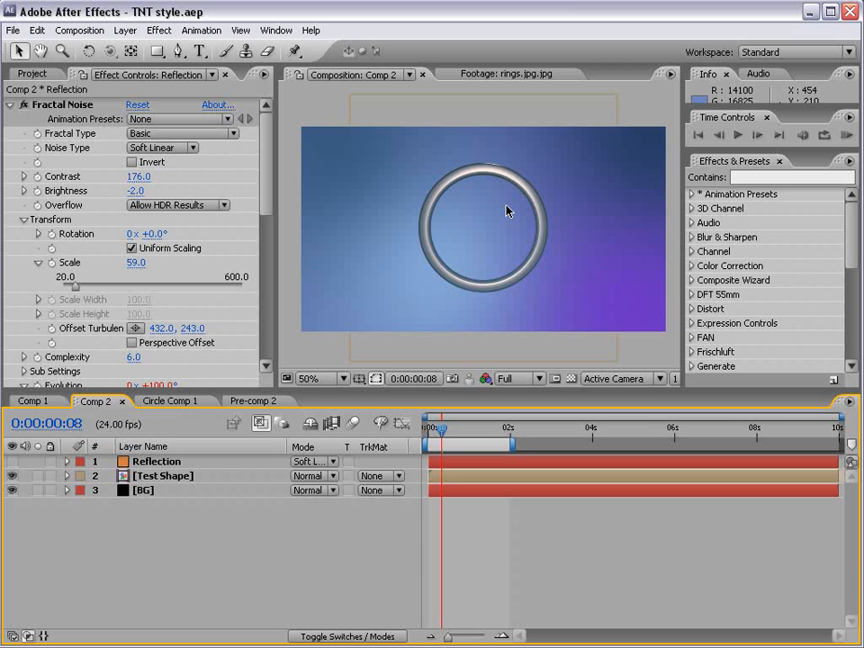
{"action": "left_click", "coordinate": [125, 30]}
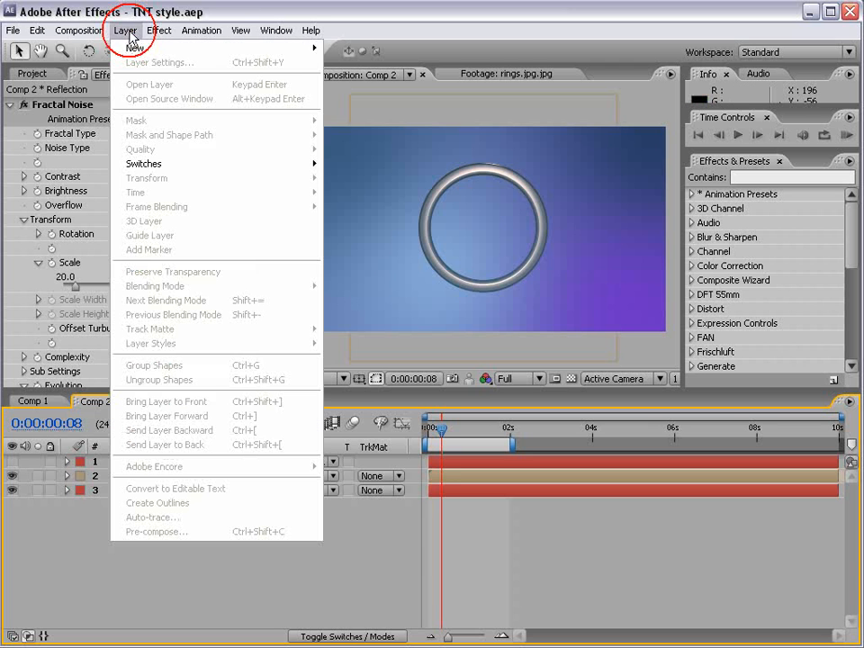
{"action": "mouse_move", "coordinate": [136, 48]}
{"action": "left_click", "coordinate": [373, 106]}
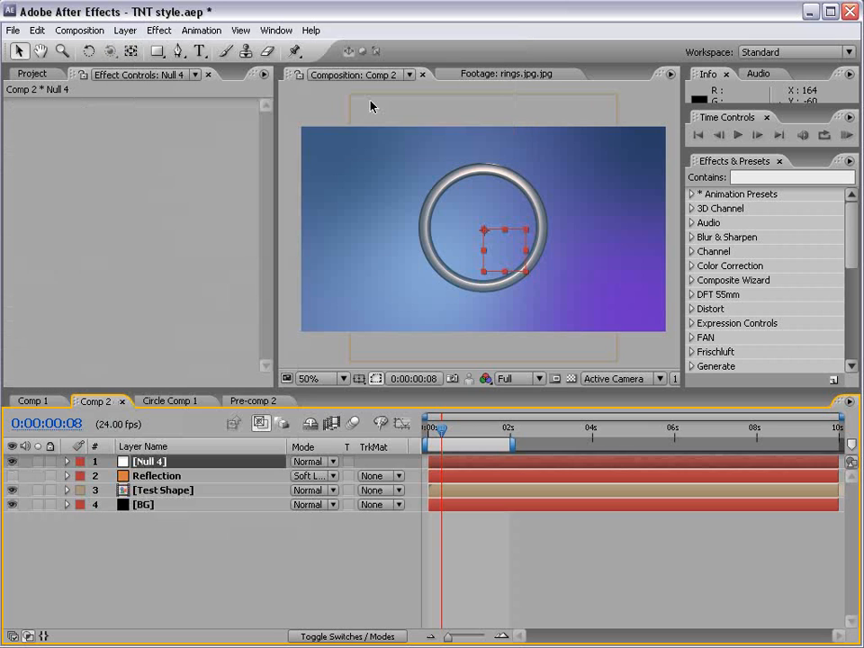
{"action": "key", "text": "F4"}
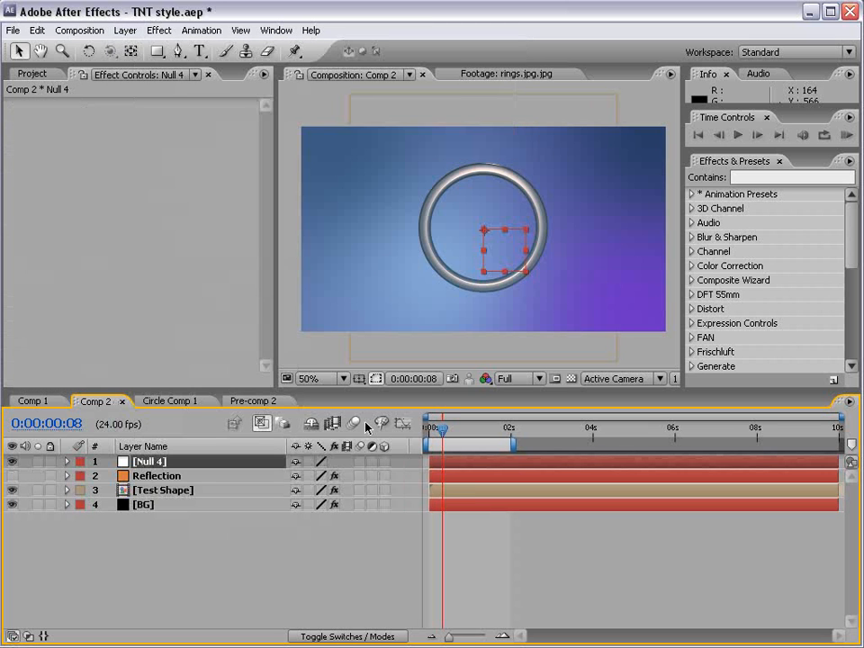
{"action": "left_click", "coordinate": [385, 461]}
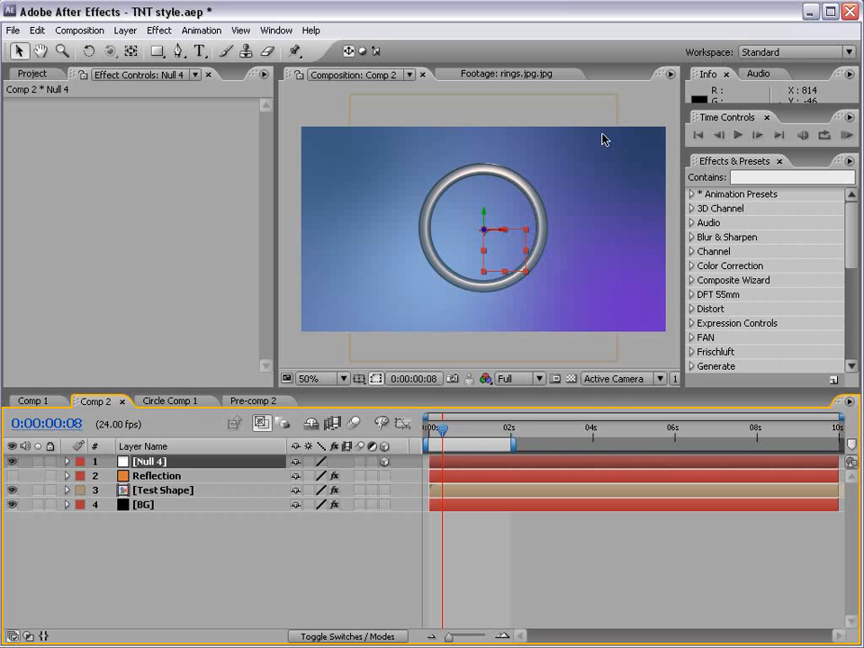
- Find the Video Copilot 3D Orbit preset by searching for "orbit" and apply it to the null layer
{"action": "left_click", "coordinate": [750, 176]}
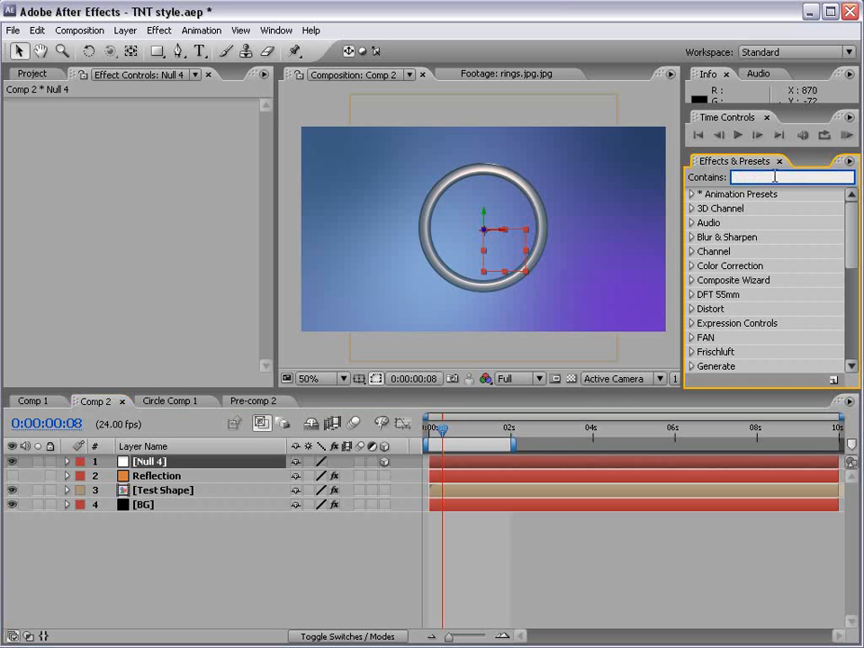
{"action": "type", "text": "orbit"}
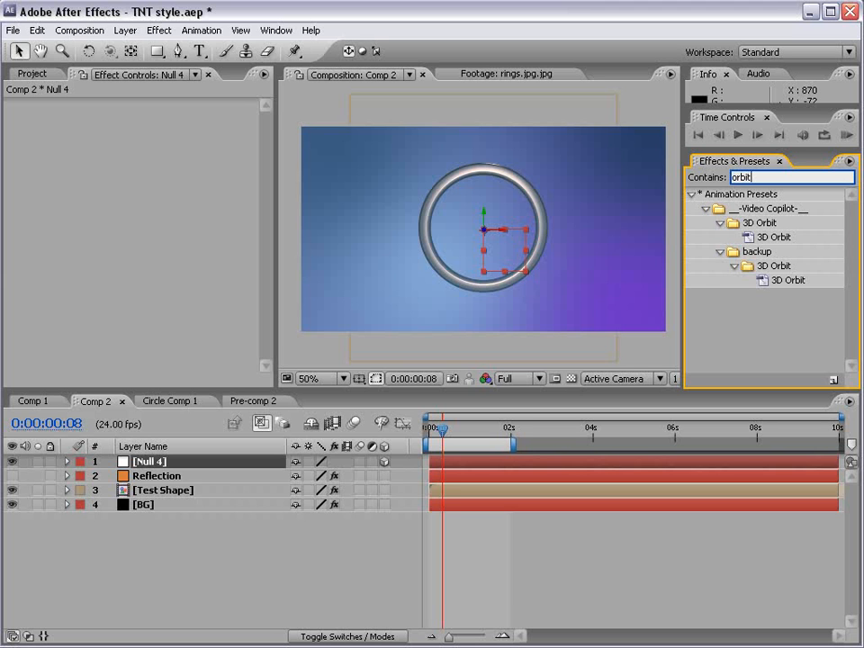
{"action": "left_click", "coordinate": [756, 237]}
{"action": "left_click_drag", "start_coordinate": [757, 237], "coordinate": [444, 464]}
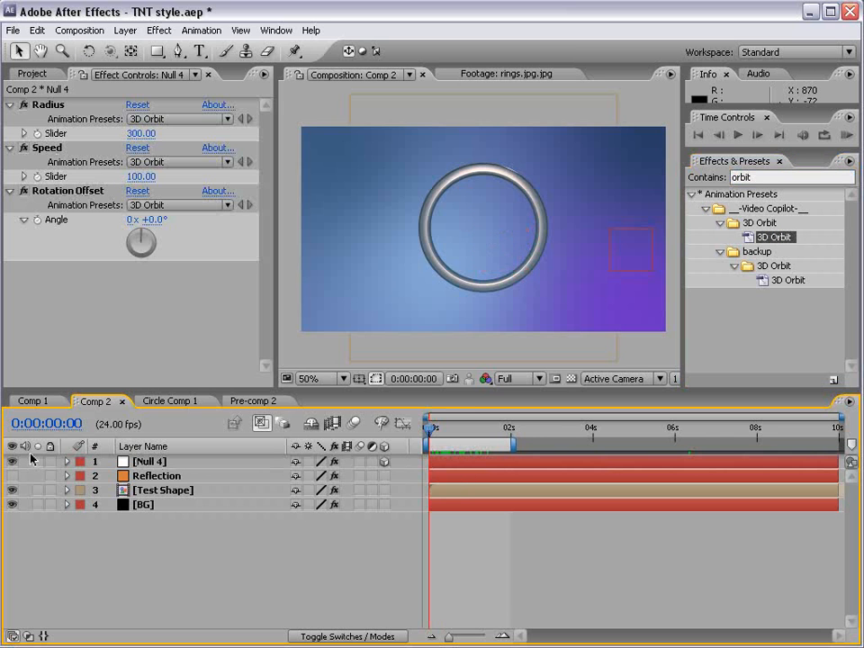
- Solo the null and scrub through its orbit in Active Camera and another 3D view, returning to Active Camera
{"action": "left_click", "coordinate": [38, 462]}
{"action": "left_click_drag", "start_coordinate": [431, 429], "coordinate": [664, 419]}
{"action": "left_click", "coordinate": [622, 378]}
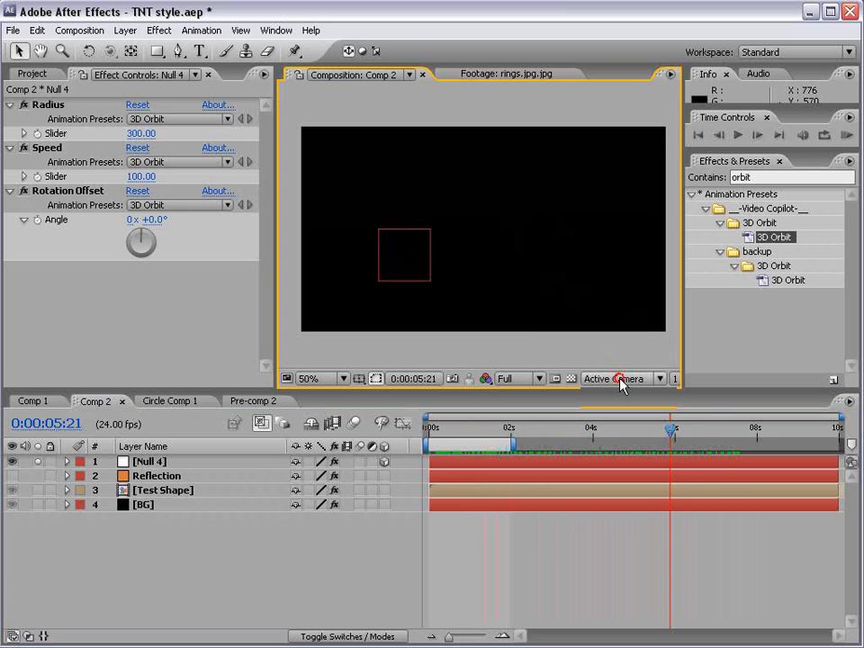
{"action": "left_click", "coordinate": [623, 511]}
{"action": "left_click_drag", "start_coordinate": [455, 431], "coordinate": [723, 421]}
{"action": "left_click", "coordinate": [623, 378]}
{"action": "left_click", "coordinate": [621, 400]}
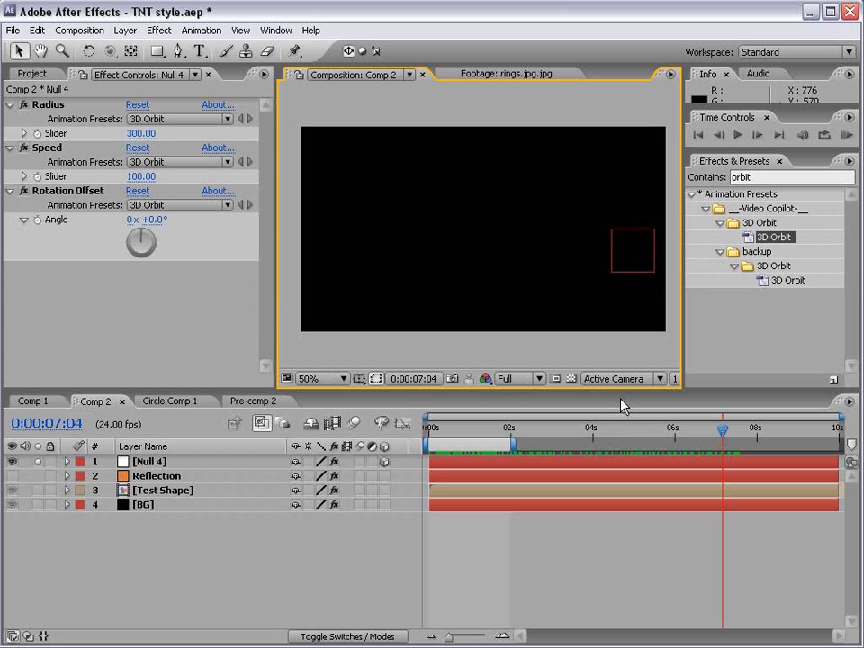
- Edit the null's Position expression so its last line reads add(center, [x,z,0]); making it orbit vertically
{"action": "left_click", "coordinate": [140, 462]}
{"action": "left_click_drag", "start_coordinate": [215, 395], "coordinate": [180, 331]}
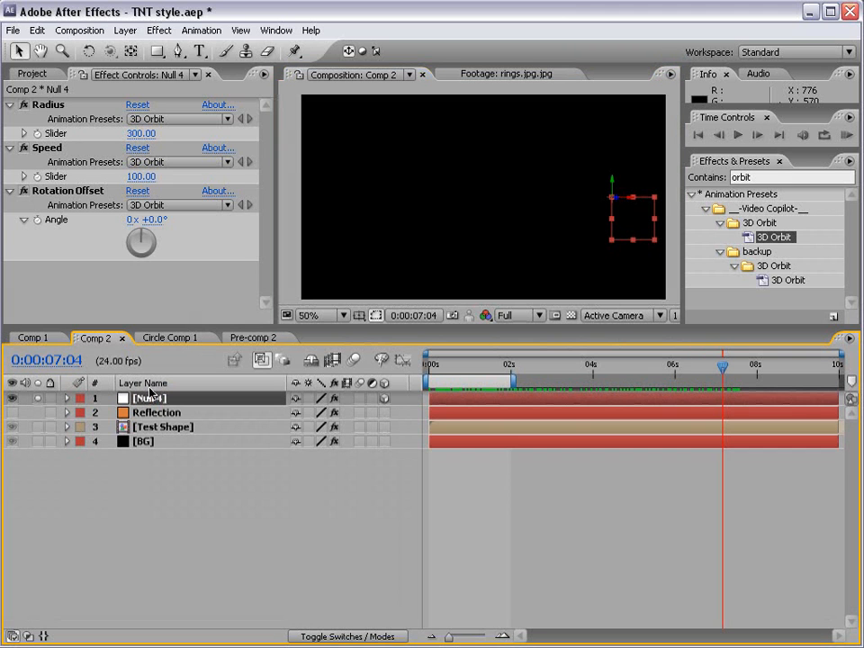
{"action": "key", "text": "e"}
{"action": "key", "text": "e"}
{"action": "left_click", "coordinate": [464, 366]}
{"action": "left_click", "coordinate": [505, 483]}
{"action": "scroll", "coordinate": [505, 484], "scroll_direction": "down", "scroll_amount": 2}
{"action": "left_click", "coordinate": [834, 493]}
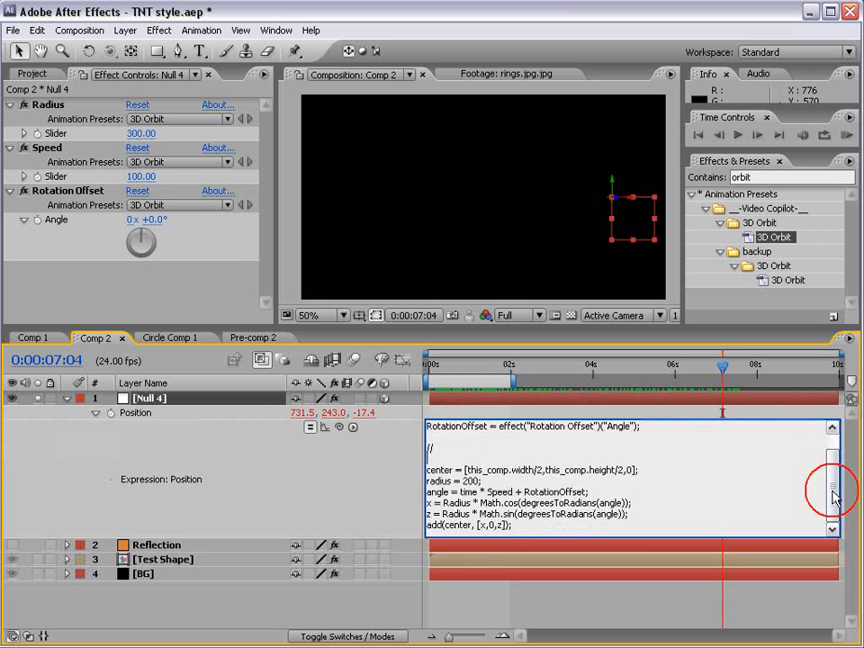
{"action": "left_click", "coordinate": [497, 525]}
{"action": "type", "text": ","}
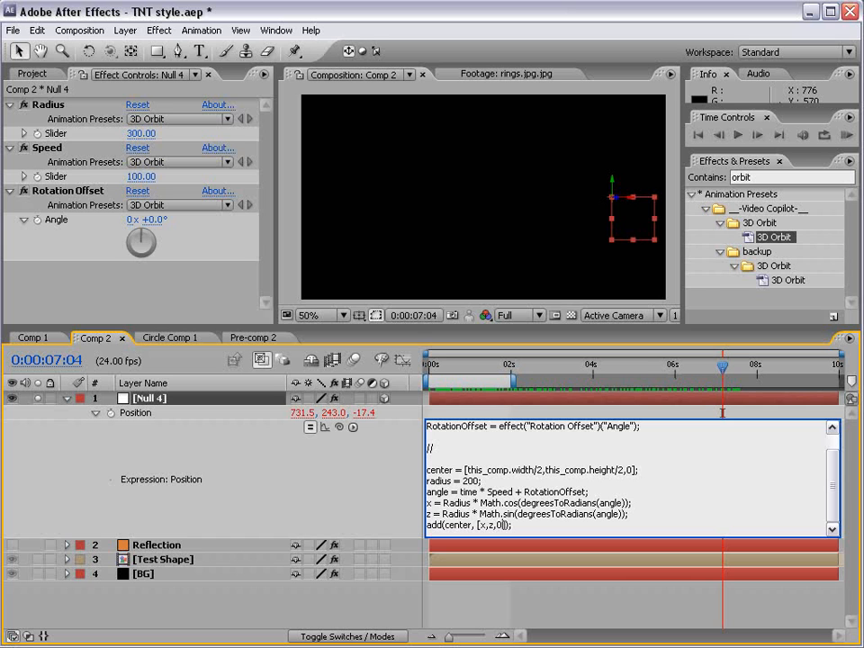
{"action": "left_click", "coordinate": [468, 588]}
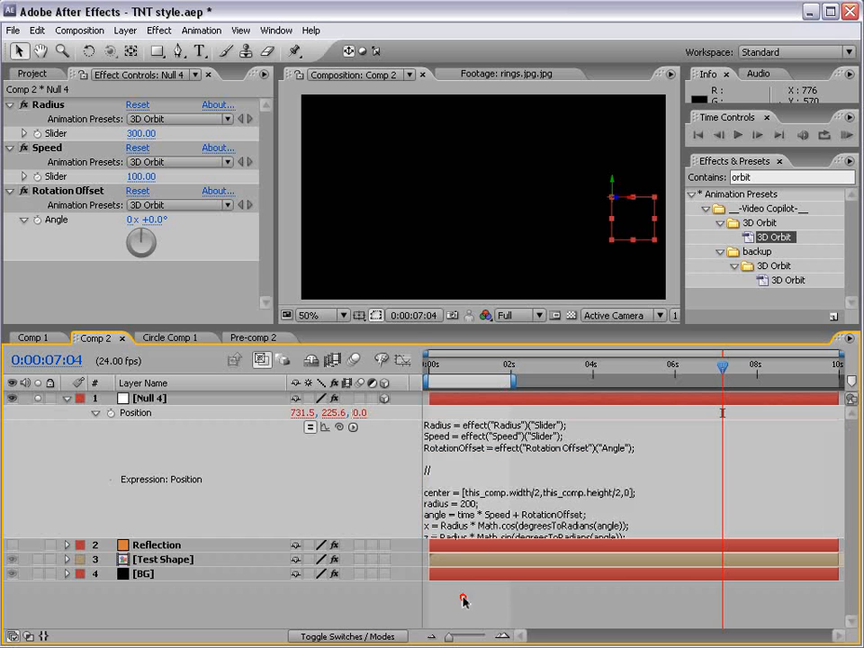
- Reduce the null's orbit Radius to 130 and scrub the timeline to check the circular path
{"action": "left_click", "coordinate": [440, 372]}
{"action": "left_click_drag", "start_coordinate": [440, 372], "coordinate": [564, 370]}
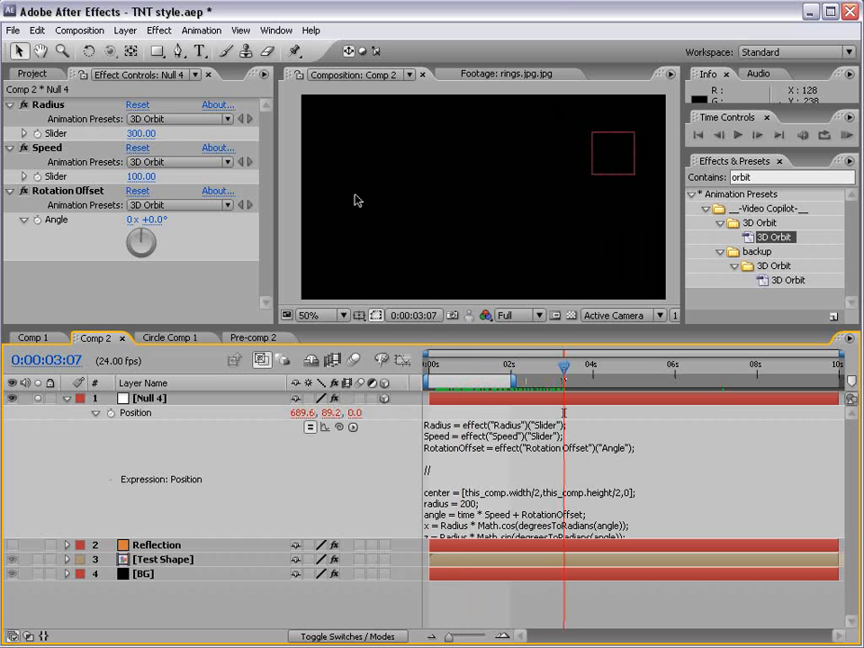
{"action": "left_click_drag", "start_coordinate": [148, 133], "coordinate": [62, 133]}
{"action": "left_click_drag", "start_coordinate": [439, 367], "coordinate": [596, 369]}
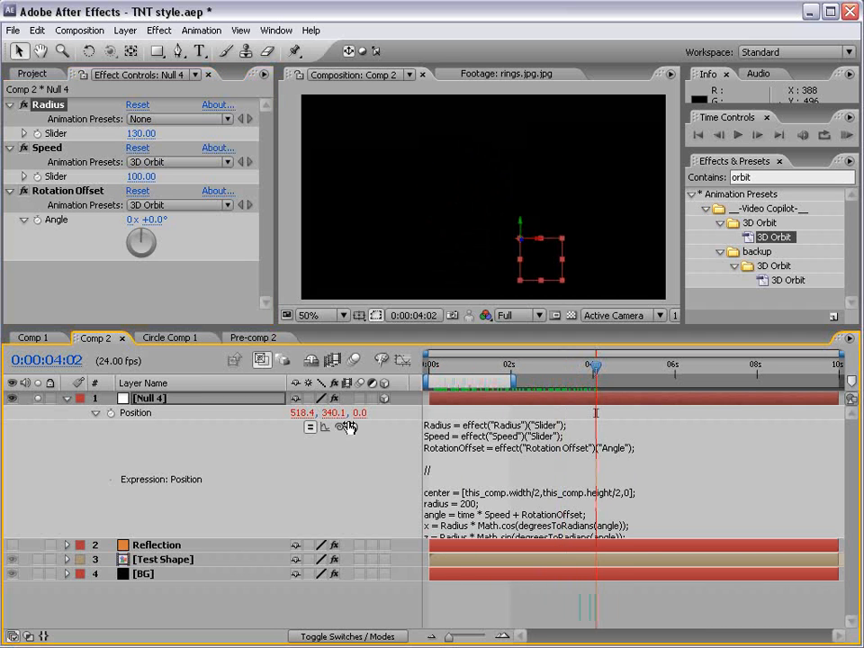
- Unsolo the null and set its orbit Radius to 134, checking its path against the metallic ring
{"action": "left_click", "coordinate": [65, 398]}
{"action": "left_click", "coordinate": [38, 397]}
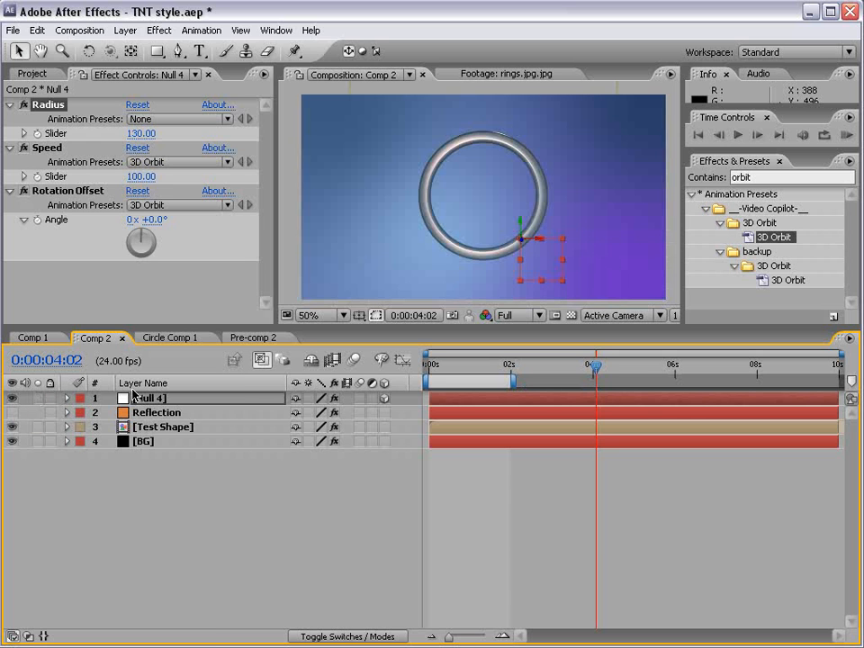
{"action": "left_click", "coordinate": [135, 132]}
{"action": "left_click_drag", "start_coordinate": [135, 132], "coordinate": [146, 133]}
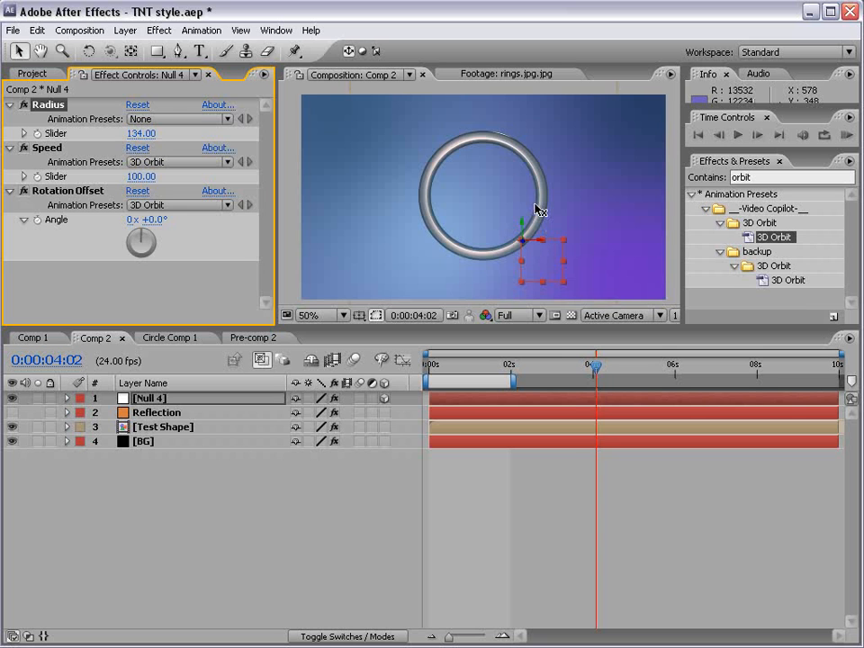
{"action": "left_click_drag", "start_coordinate": [594, 365], "coordinate": [467, 368]}
- Check the Test Shape ring's centring against the title/action safe guides at 100% magnification, then save the project
{"action": "left_click", "coordinate": [153, 428]}
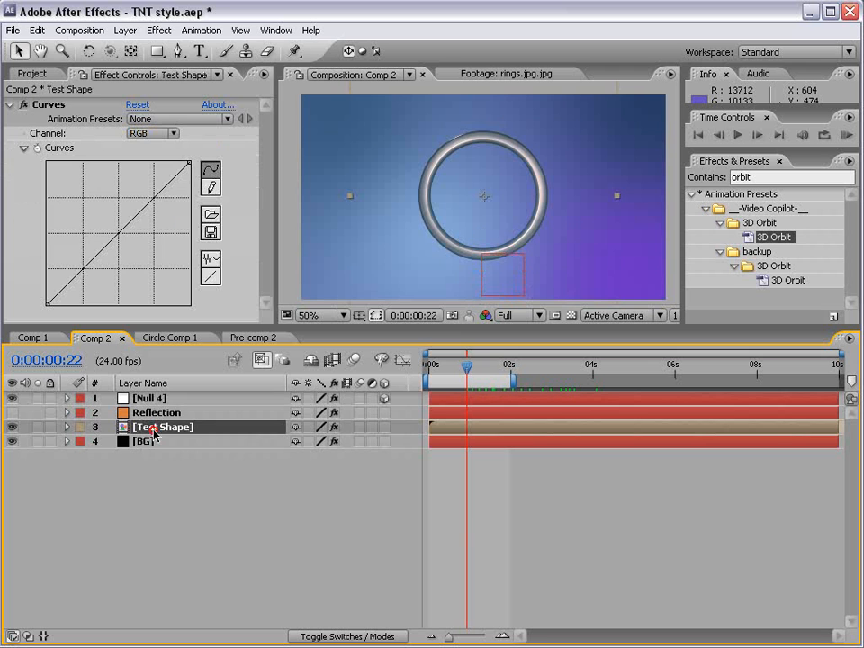
{"action": "key", "text": "apostrophe"}
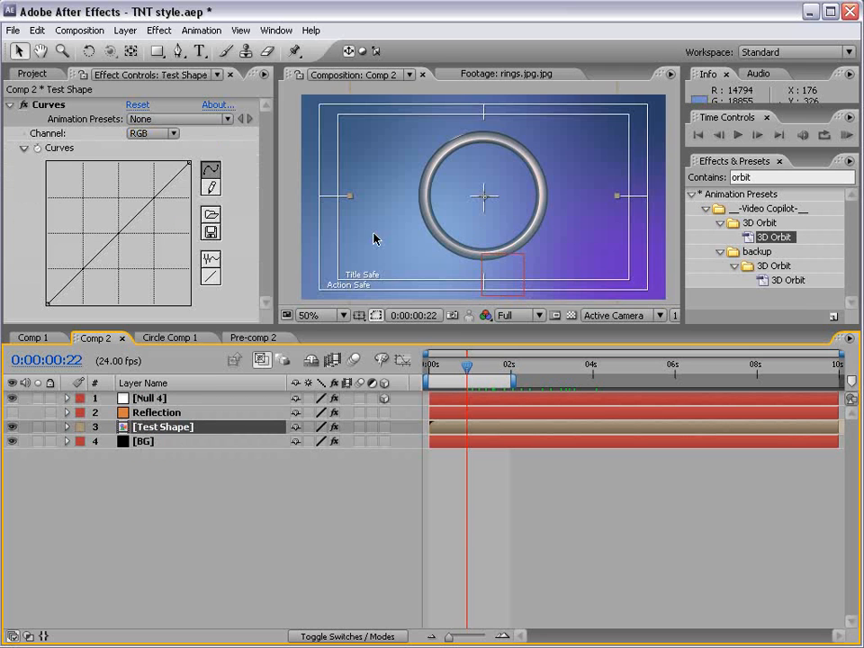
{"action": "key", "text": "period"}
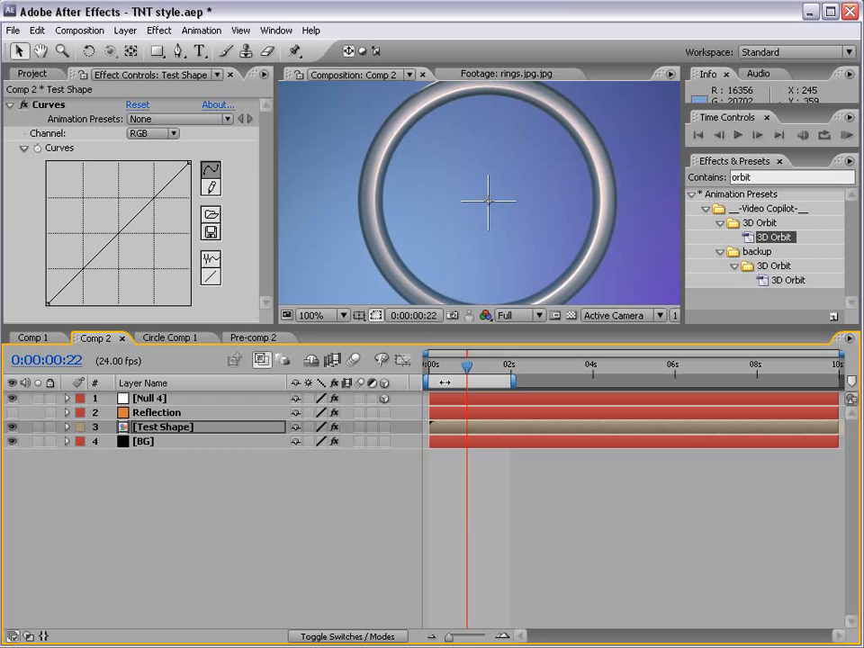
{"action": "left_click", "coordinate": [472, 413]}
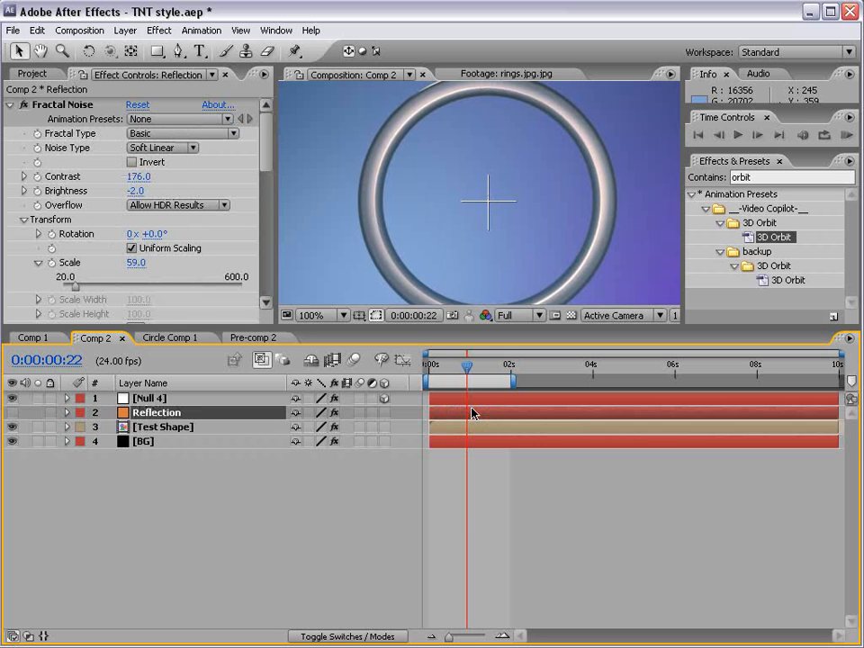
{"action": "left_click", "coordinate": [487, 479]}
{"action": "key", "text": "comma"}
{"action": "key", "text": "ctrl+s"}
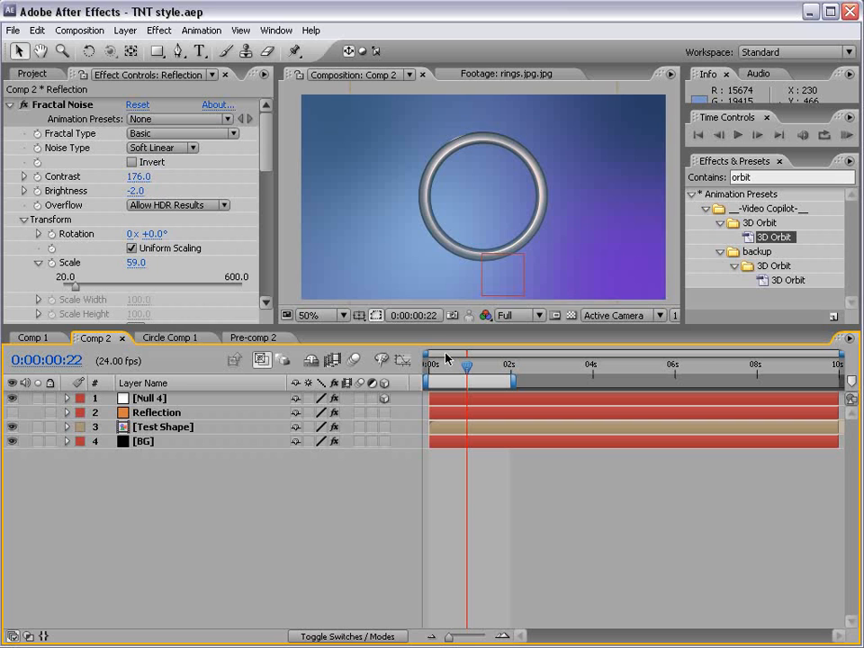
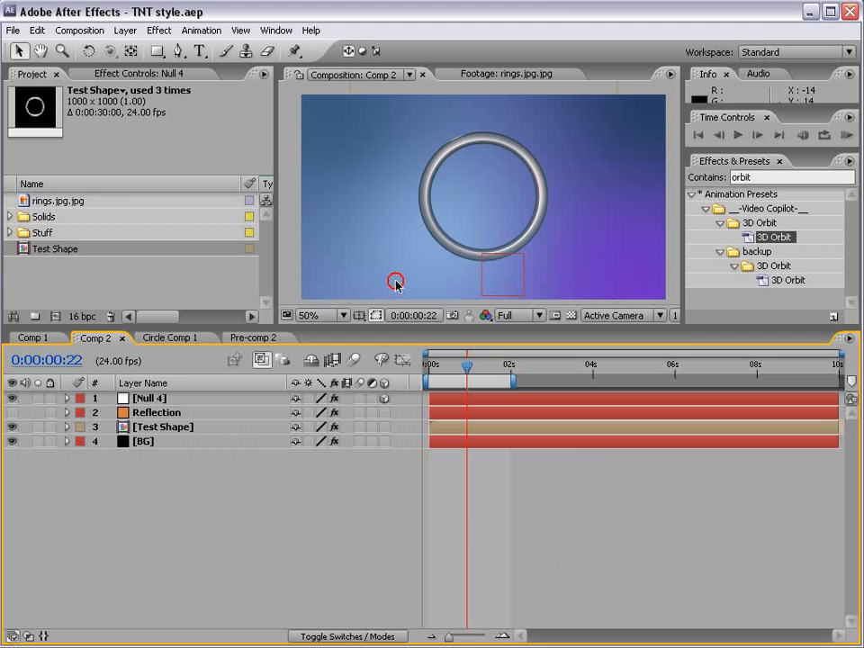
- Create a bright red 864 x 486 solid named Particle World in Comp 2
{"action": "left_click", "coordinate": [125, 29]}
{"action": "mouse_move", "coordinate": [135, 47]}
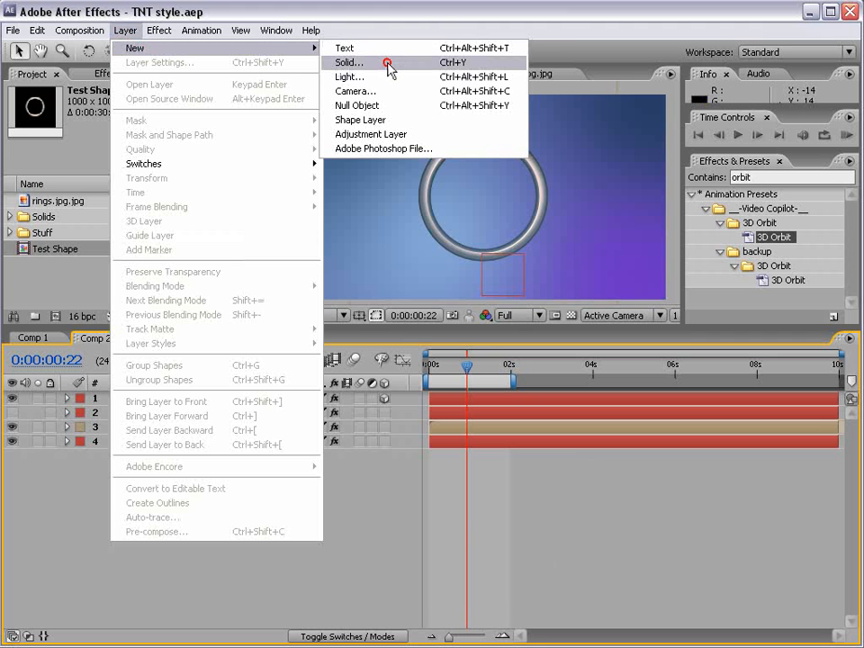
{"action": "left_click", "coordinate": [389, 62]}
{"action": "left_click", "coordinate": [429, 540]}
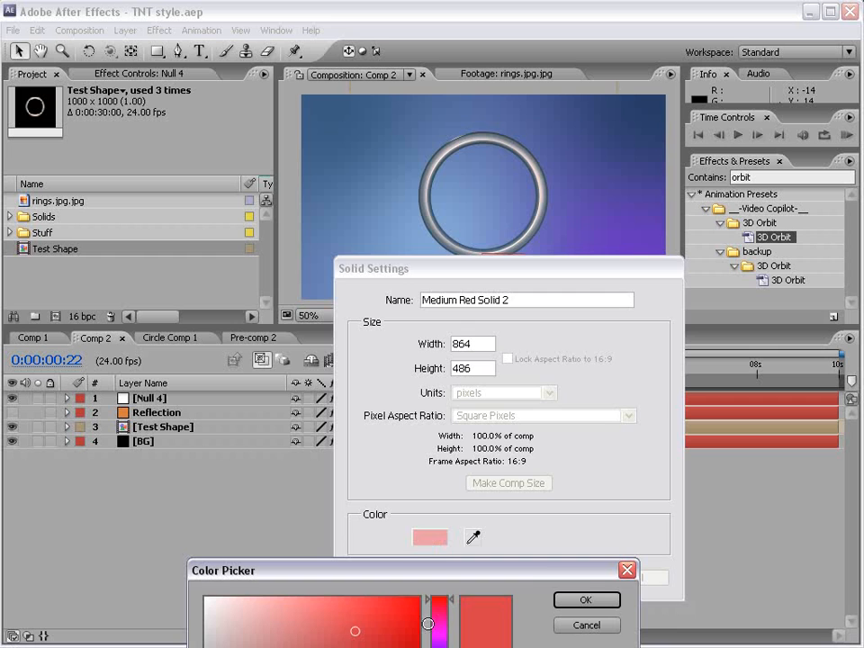
{"action": "left_click", "coordinate": [585, 601]}
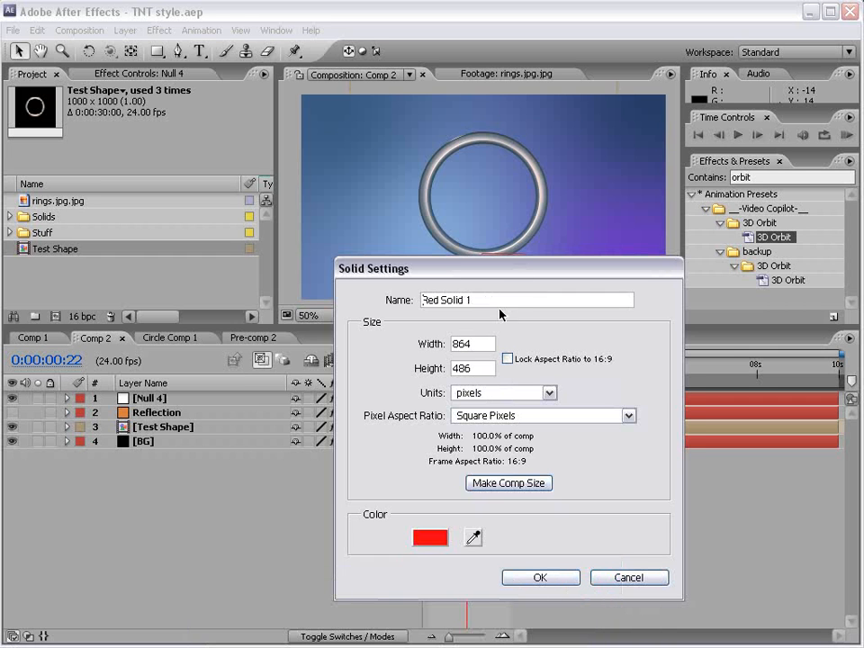
{"action": "type", "text": "Particle World"}
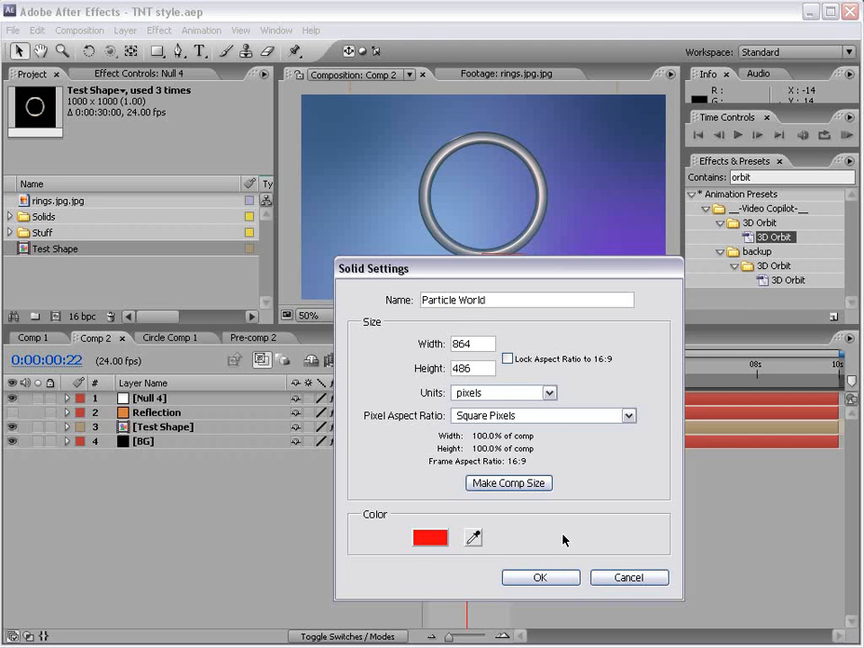
{"action": "left_click", "coordinate": [542, 578]}
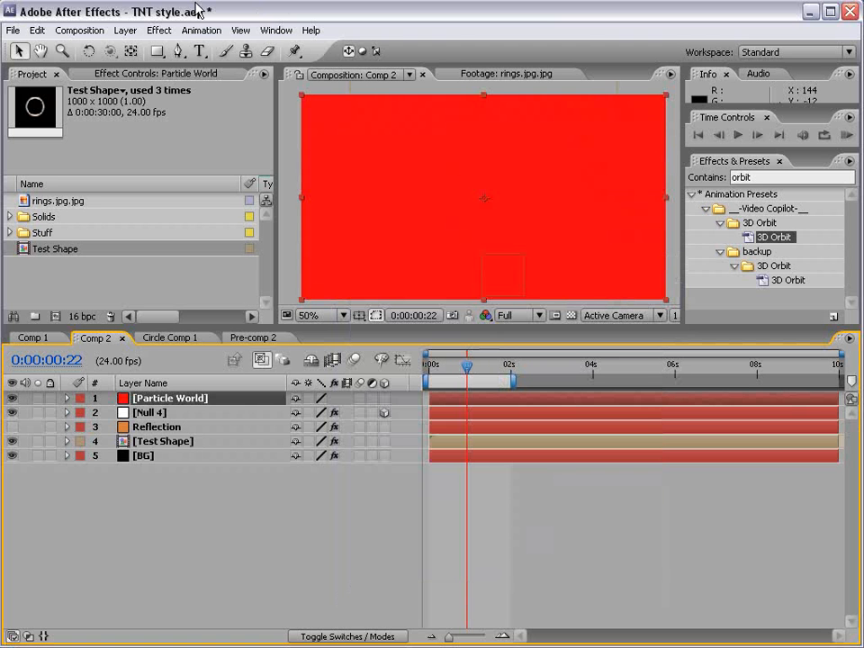
- Apply CC Particle World to the Particle World solid and expand its Producer settings, trying out Position Y
{"action": "left_click", "coordinate": [166, 30]}
{"action": "mouse_move", "coordinate": [322, 403]}
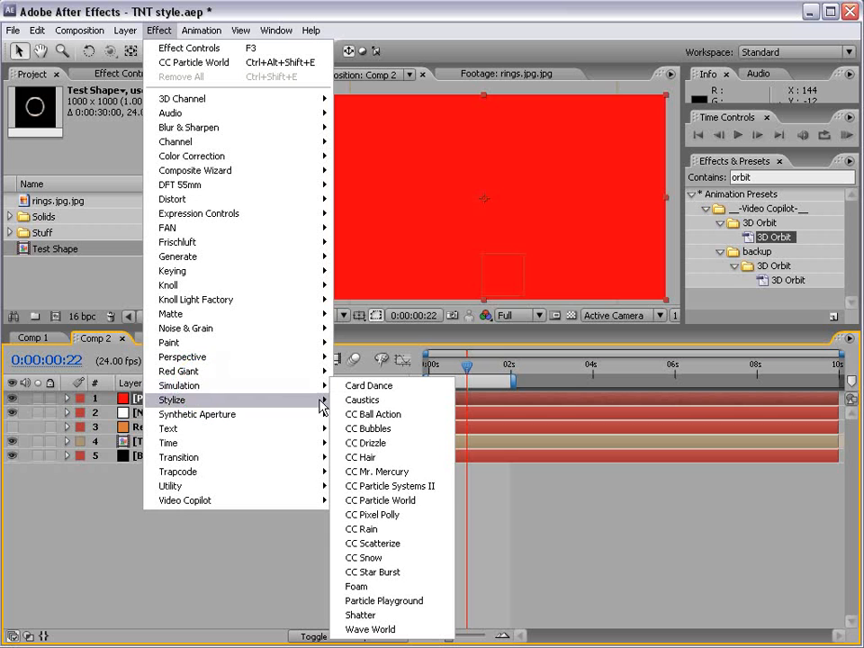
{"action": "left_click", "coordinate": [438, 501]}
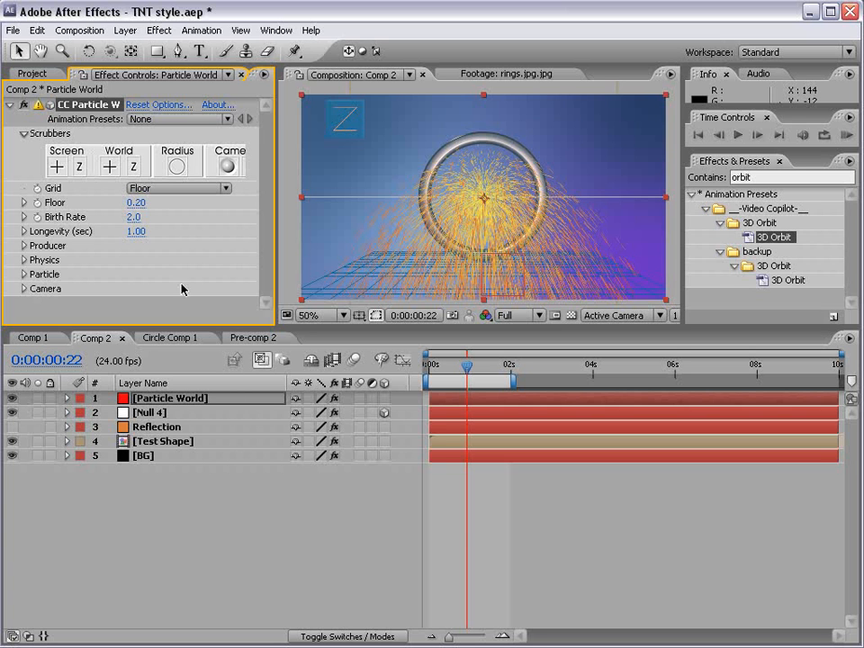
{"action": "left_click", "coordinate": [25, 246]}
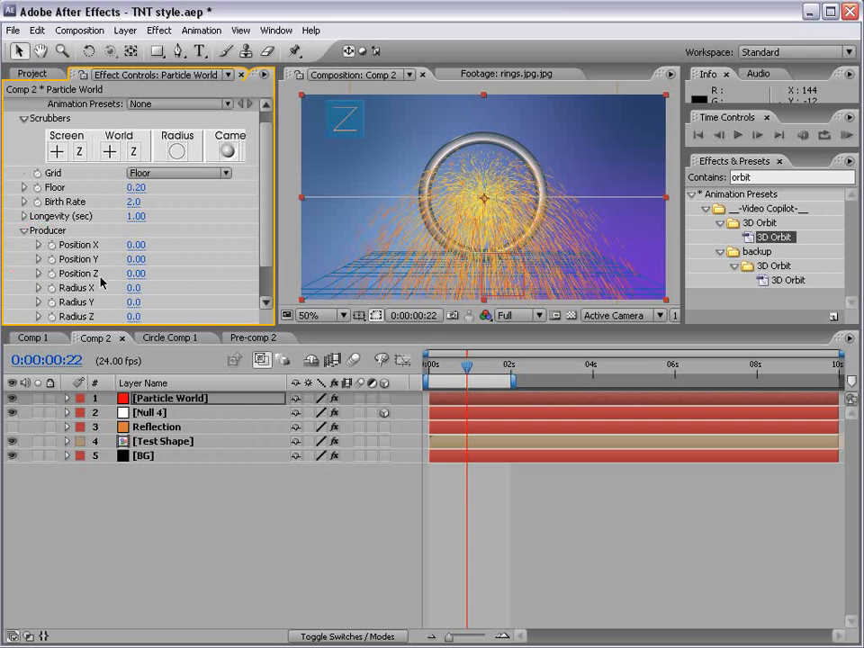
{"action": "left_click_drag", "start_coordinate": [136, 259], "coordinate": [125, 259]}
- Give Producer Position X the expression x=thisComp.layer("Null 4").transform.position[0]-thisComp.width/2; with x/thisComp.width on a second line
{"action": "left_click", "coordinate": [152, 413]}
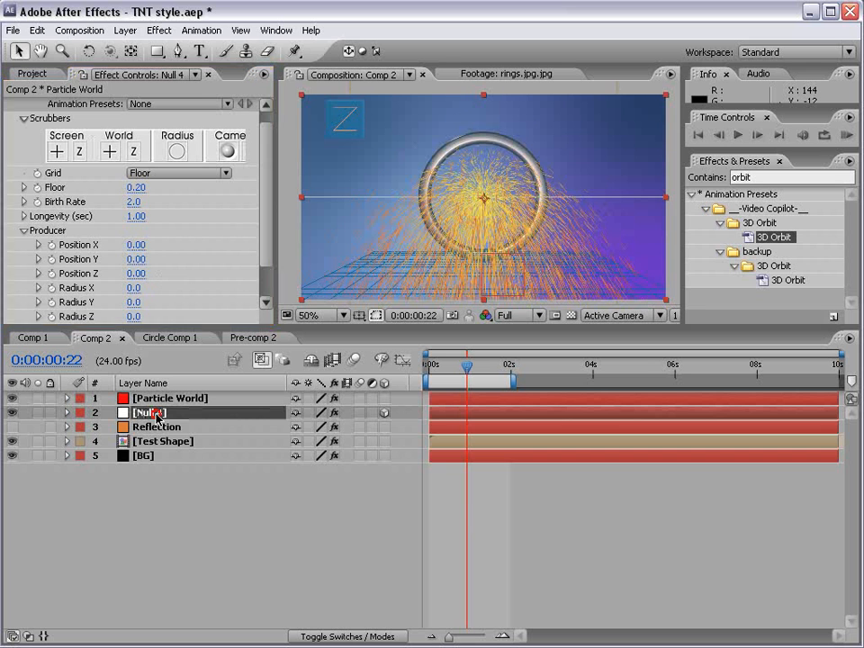
{"action": "key", "text": "p"}
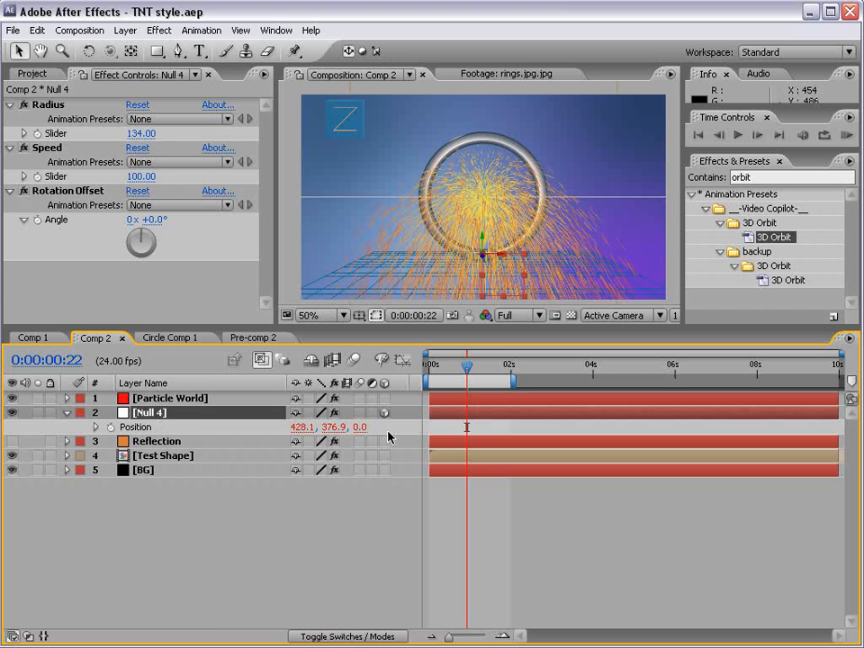
{"action": "left_click", "coordinate": [171, 398]}
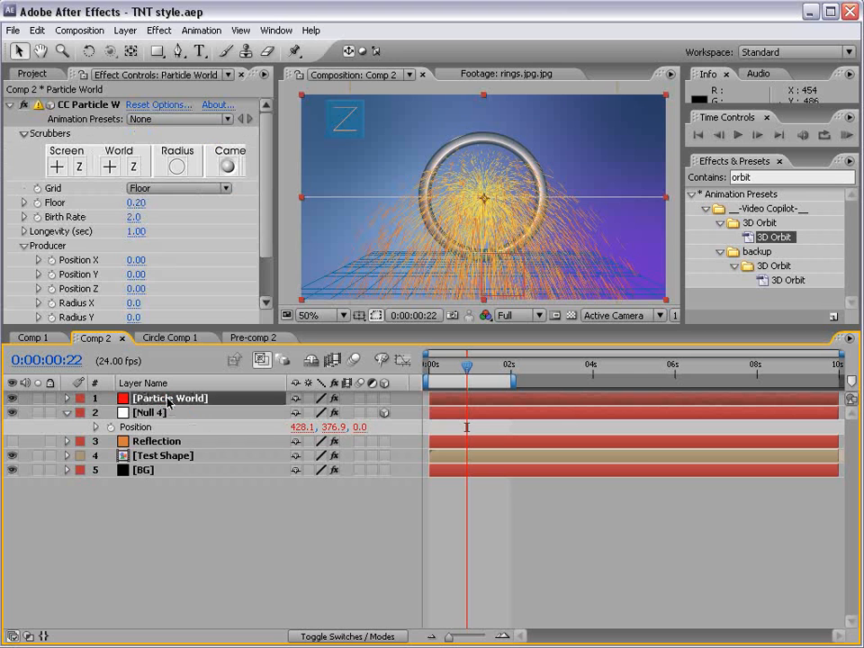
{"action": "left_click_drag", "start_coordinate": [267, 197], "coordinate": [268, 213]}
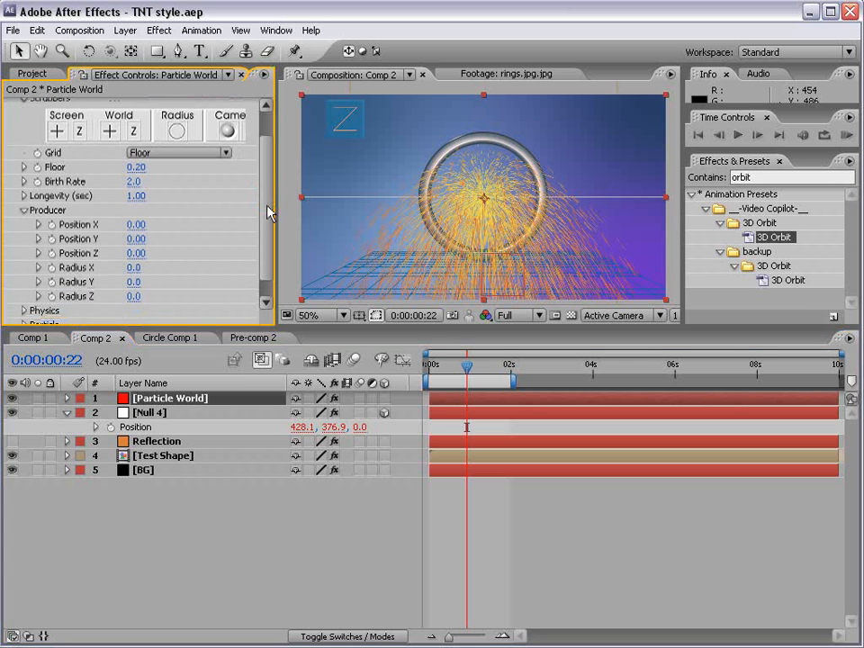
{"action": "left_click", "coordinate": [51, 225], "text": "alt"}
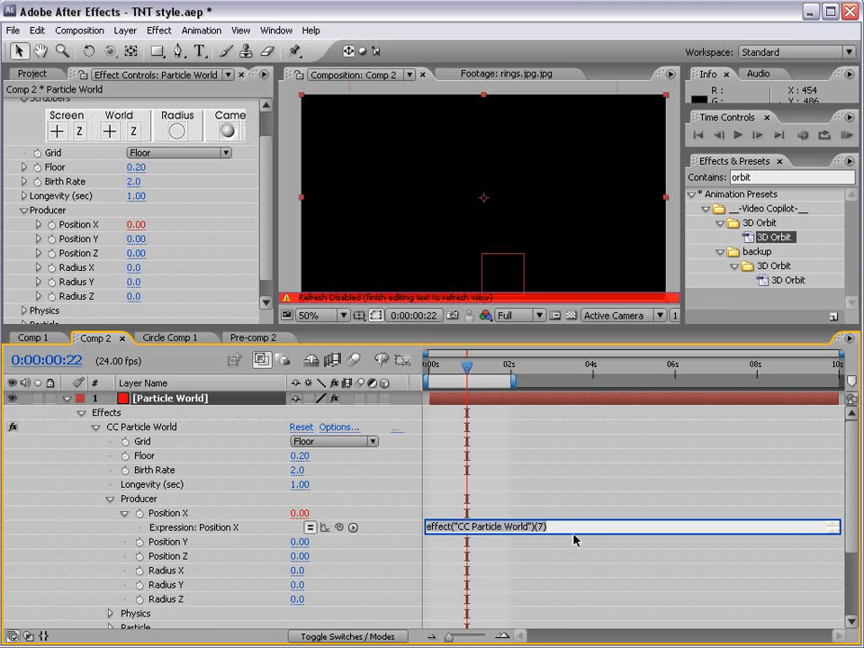
{"action": "type", "text": "x="}
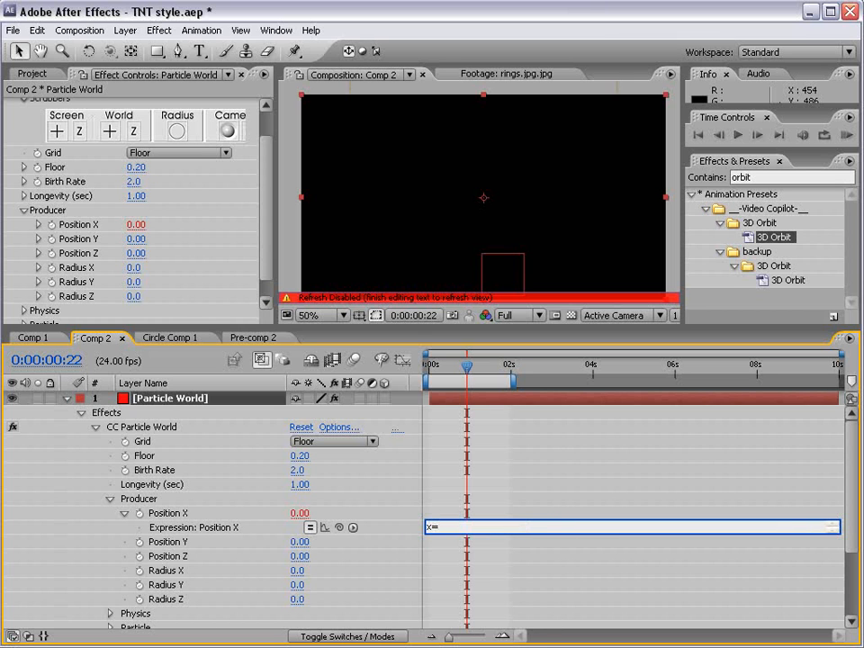
{"action": "mouse_move", "coordinate": [338, 528]}
{"action": "left_mouse_down"}
{"action": "mouse_move", "coordinate": [270, 637]}
{"action": "mouse_move", "coordinate": [306, 590]}
{"action": "mouse_move", "coordinate": [302, 584]}
{"action": "mouse_move", "coordinate": [160, 562]}
{"action": "mouse_move", "coordinate": [361, 583]}
{"action": "mouse_move", "coordinate": [300, 579]}
{"action": "left_mouse_up"}
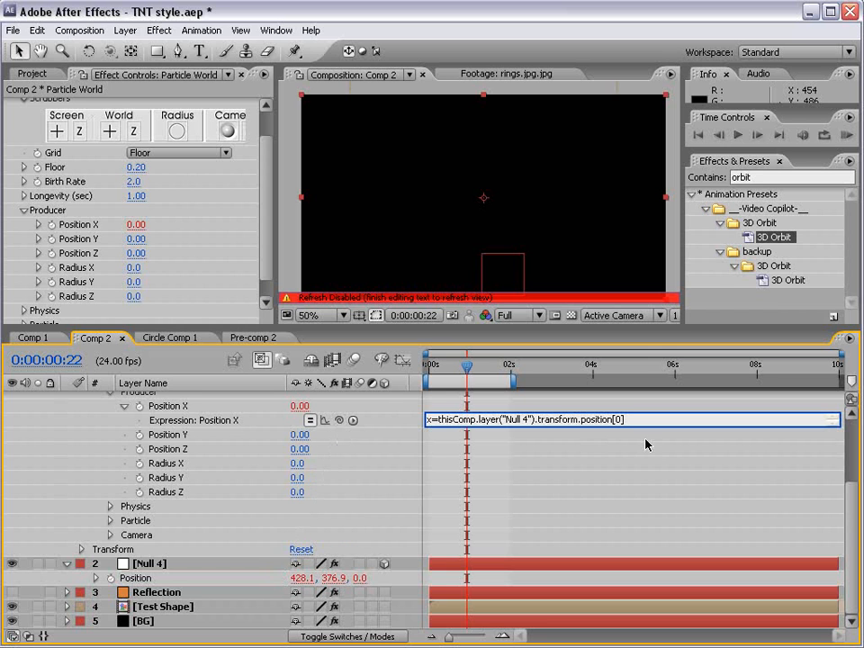
{"action": "left_click", "coordinate": [637, 419]}
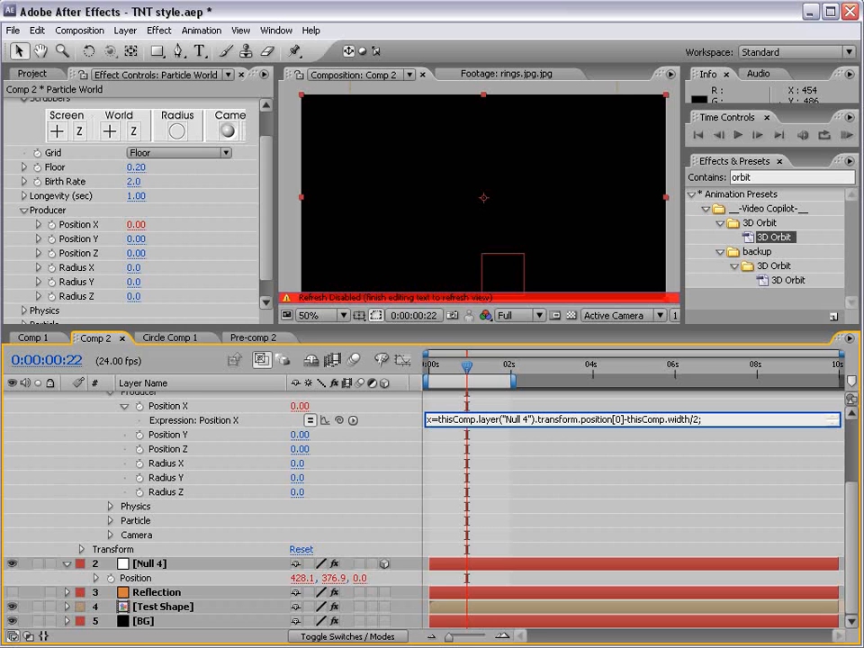
{"action": "key", "text": "Return"}
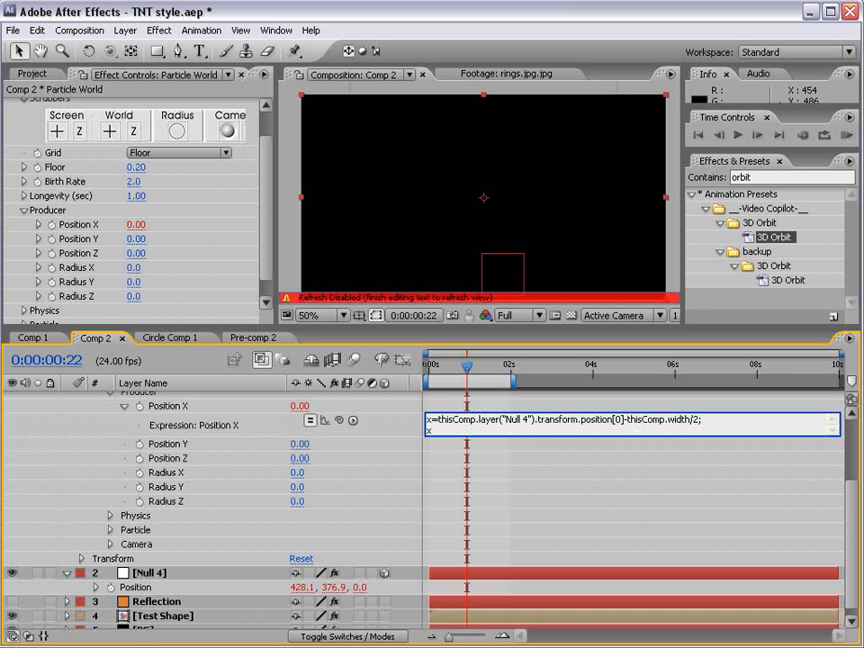
{"action": "type", "text": "x/thisComp.width"}
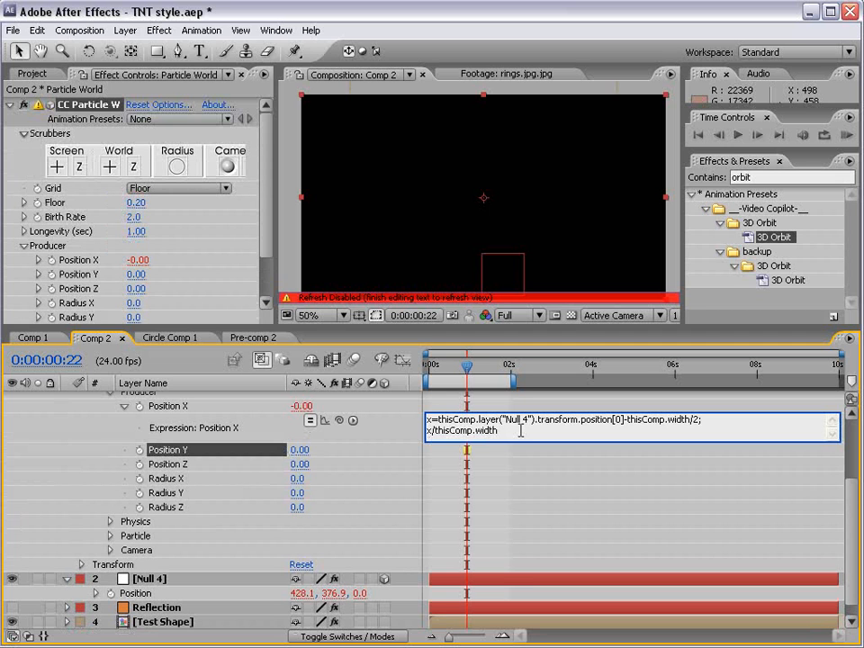
- Copy the Position X expression to Producer Position Y, editing its first line to x=thisComp.layer("Null 4").transform.position[1]-thisComp.height/2;
{"action": "left_click_drag", "start_coordinate": [514, 434], "coordinate": [394, 418]}
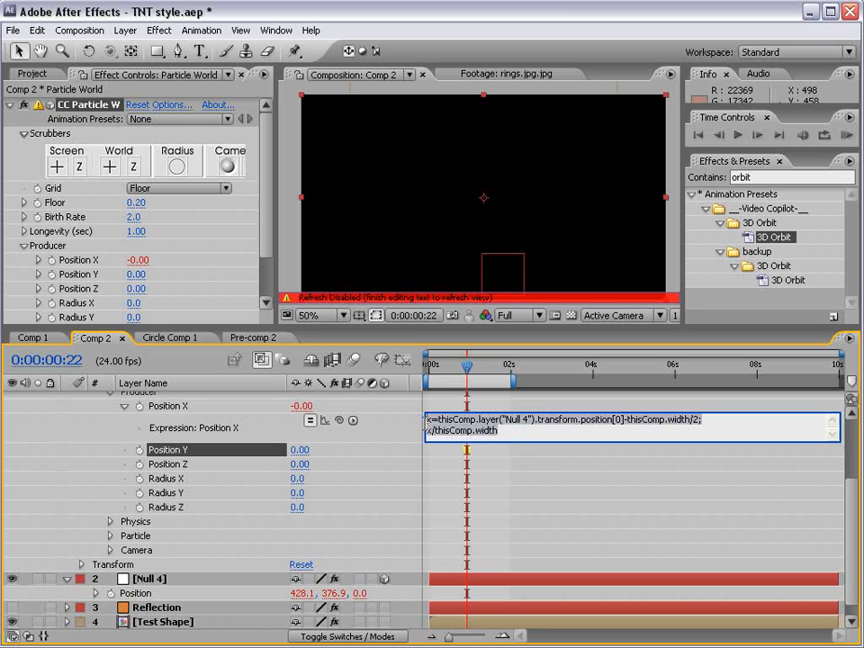
{"action": "right_click", "coordinate": [440, 420]}
{"action": "left_click", "coordinate": [466, 464]}
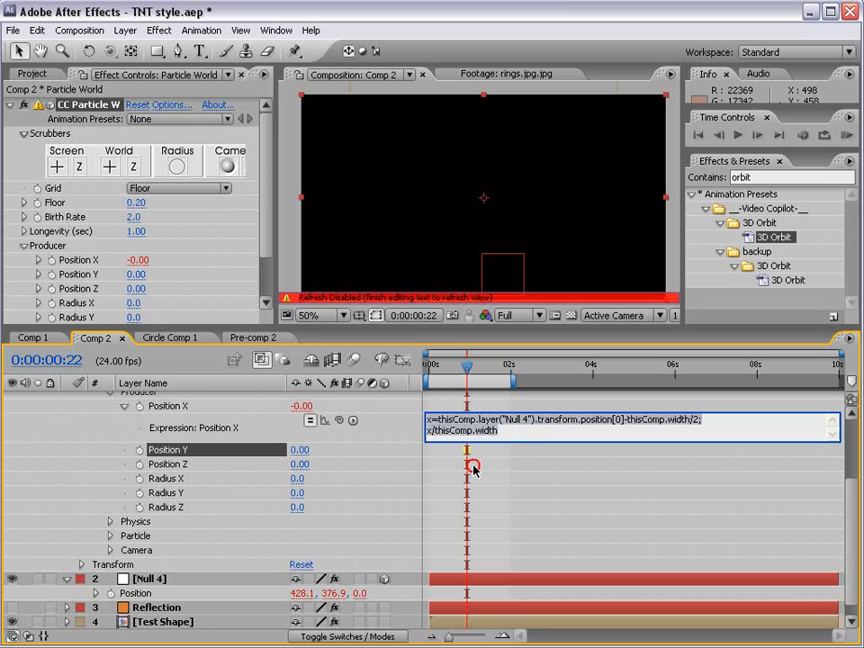
{"action": "left_click", "coordinate": [139, 450], "text": "alt"}
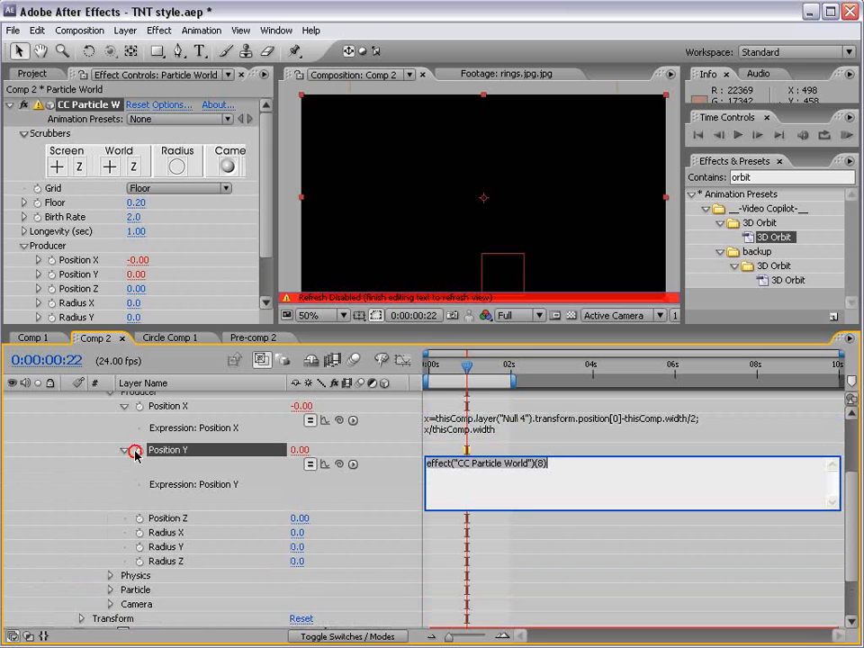
{"action": "right_click", "coordinate": [459, 468]}
{"action": "left_click", "coordinate": [484, 528]}
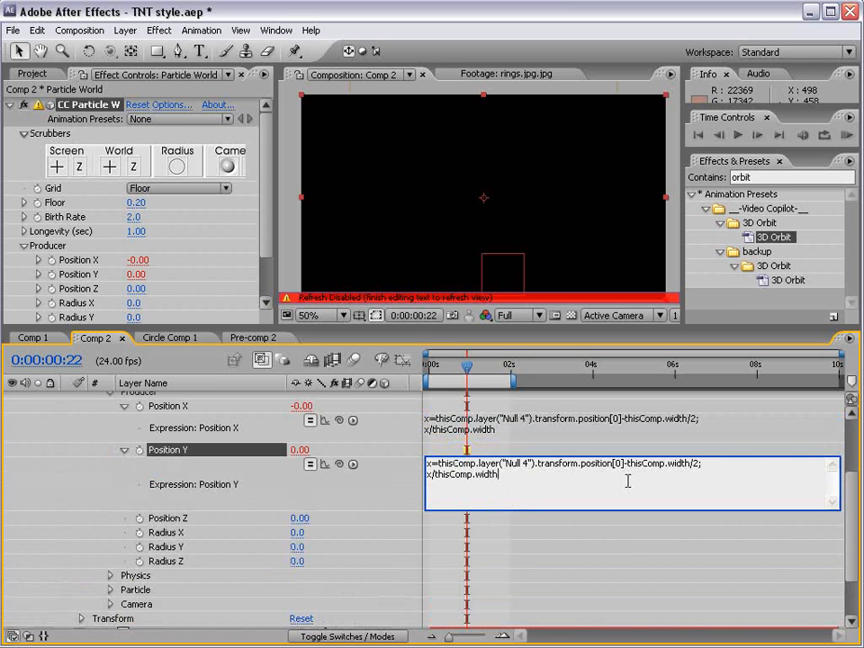
{"action": "double_click", "coordinate": [617, 464]}
{"action": "type", "text": "1"}
{"action": "double_click", "coordinate": [679, 465]}
{"action": "type", "text": "height"}
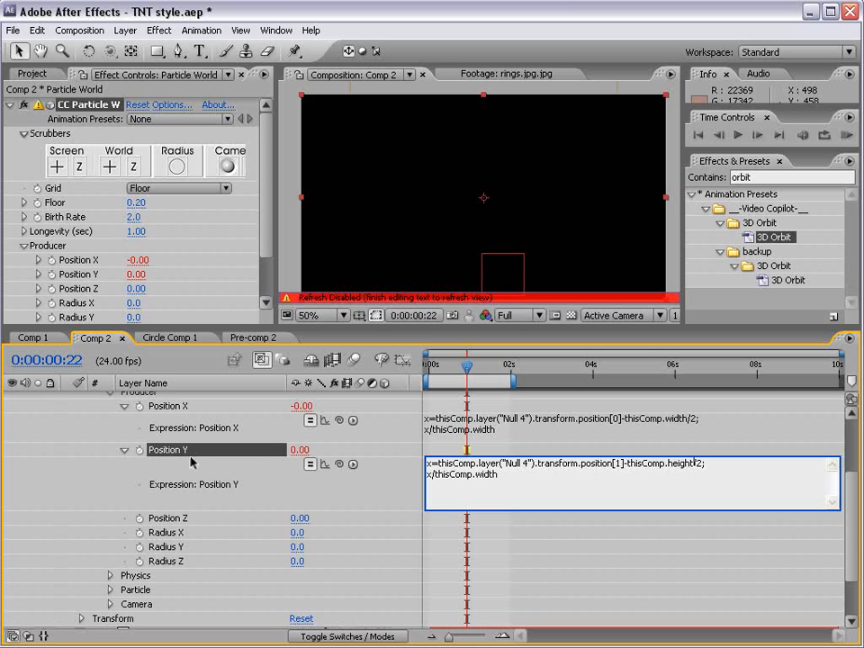
- Give Producer Position Z the copied expression, with its first line shortened to x=thisComp.layer("Null 4").transform.position[2]; above x/thisComp.width
{"action": "left_click", "coordinate": [140, 518], "text": "alt"}
{"action": "right_click", "coordinate": [495, 529]}
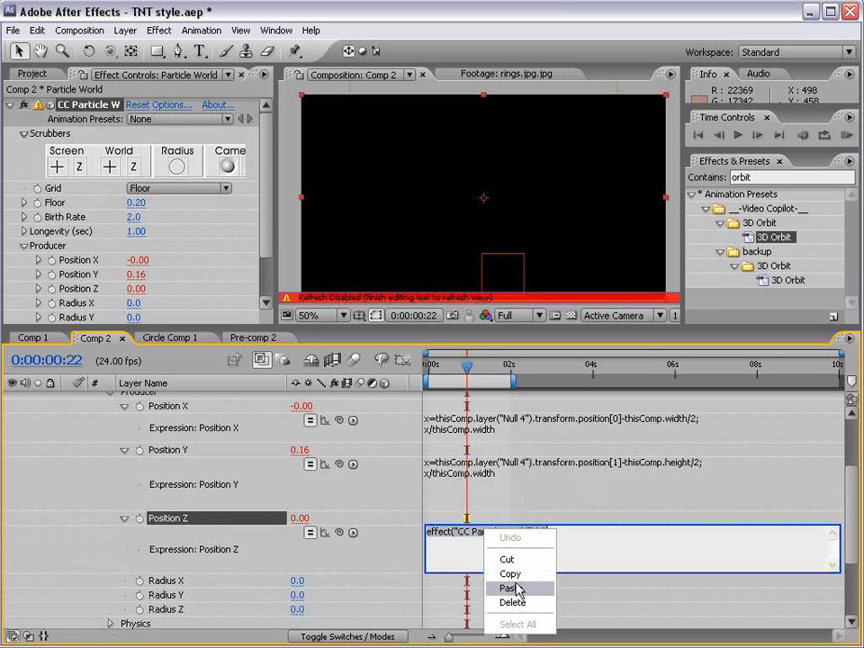
{"action": "left_click", "coordinate": [518, 587]}
{"action": "left_click", "coordinate": [749, 534]}
{"action": "key", "text": "BackSpace"}
{"action": "key", "text": "BackSpace"}
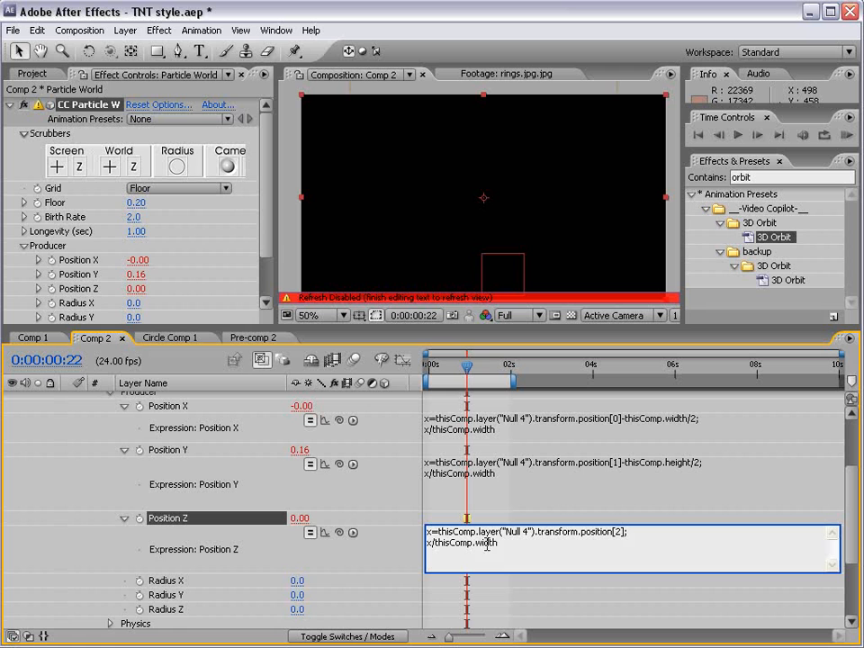
{"action": "left_click", "coordinate": [457, 517]}
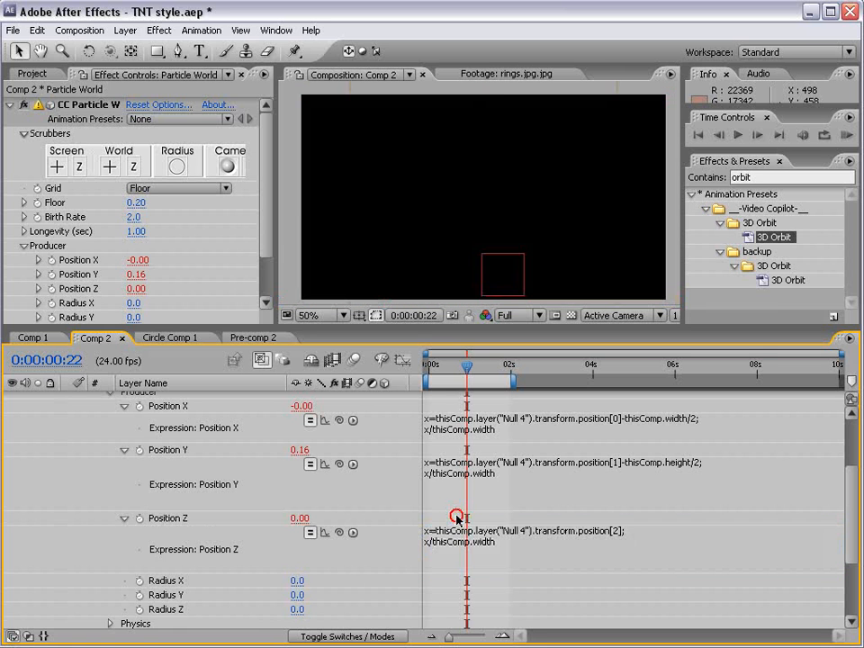
- Set the CC Particle World Grid to Off, collapse the Particle World layer and enlarge the upper panels
{"action": "left_click_drag", "start_coordinate": [440, 366], "coordinate": [496, 367]}
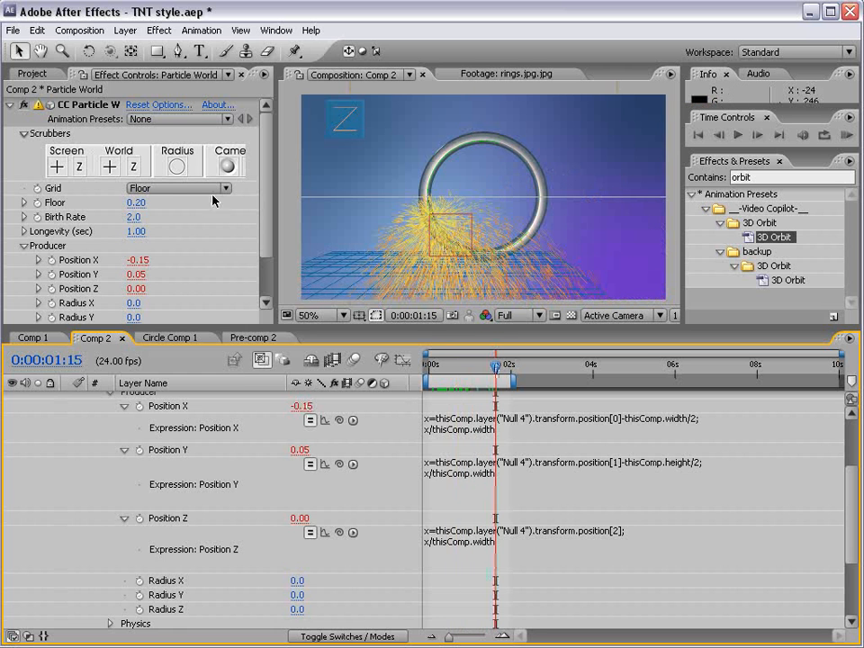
{"action": "left_click", "coordinate": [171, 189]}
{"action": "left_click", "coordinate": [153, 131]}
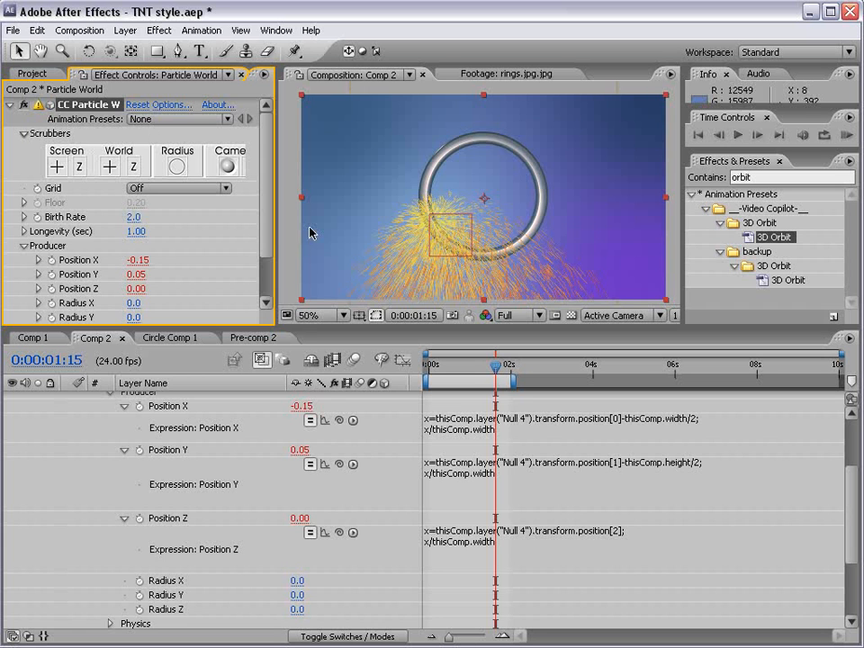
{"action": "left_click_drag", "start_coordinate": [853, 481], "coordinate": [853, 438]}
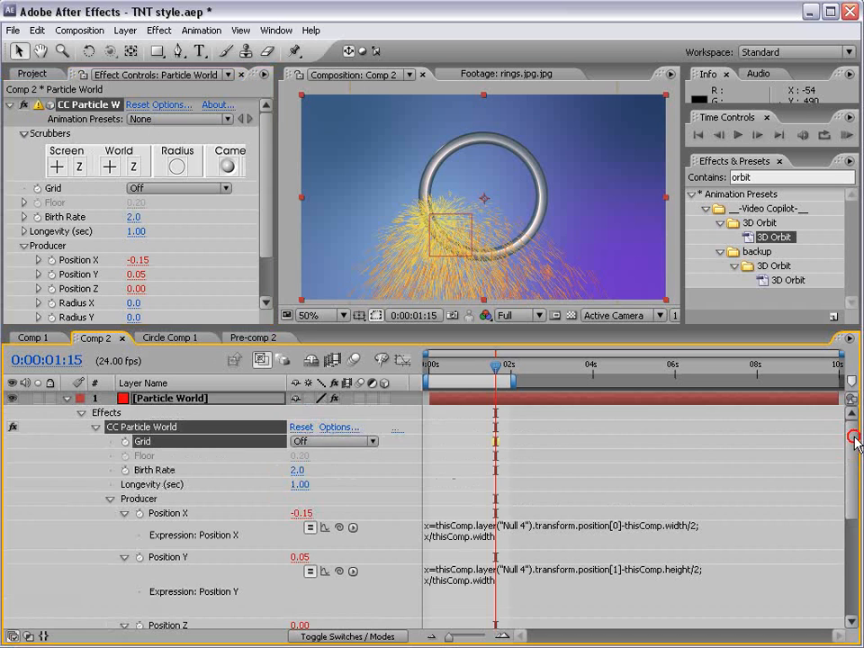
{"action": "left_click", "coordinate": [67, 398]}
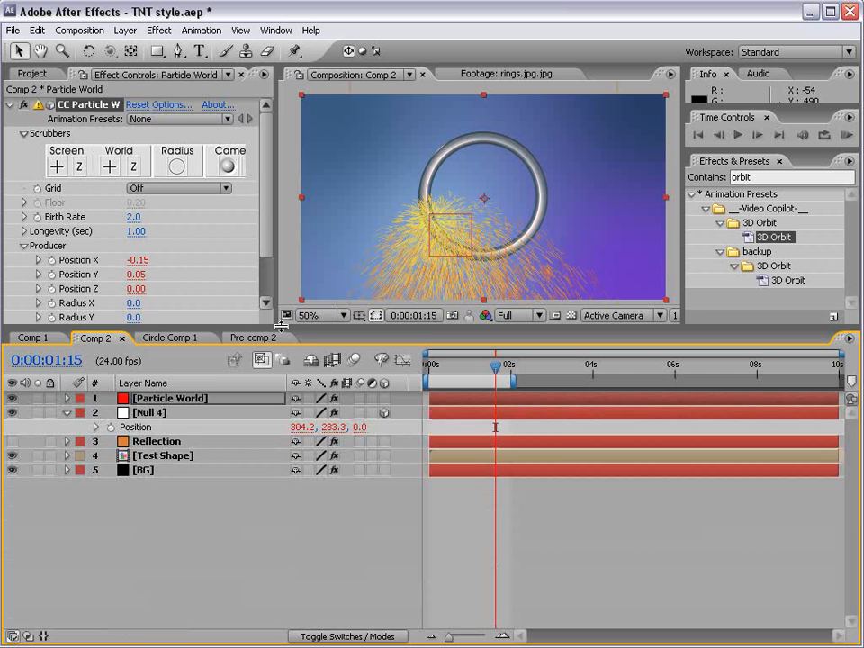
{"action": "left_click_drag", "start_coordinate": [256, 328], "coordinate": [256, 376]}
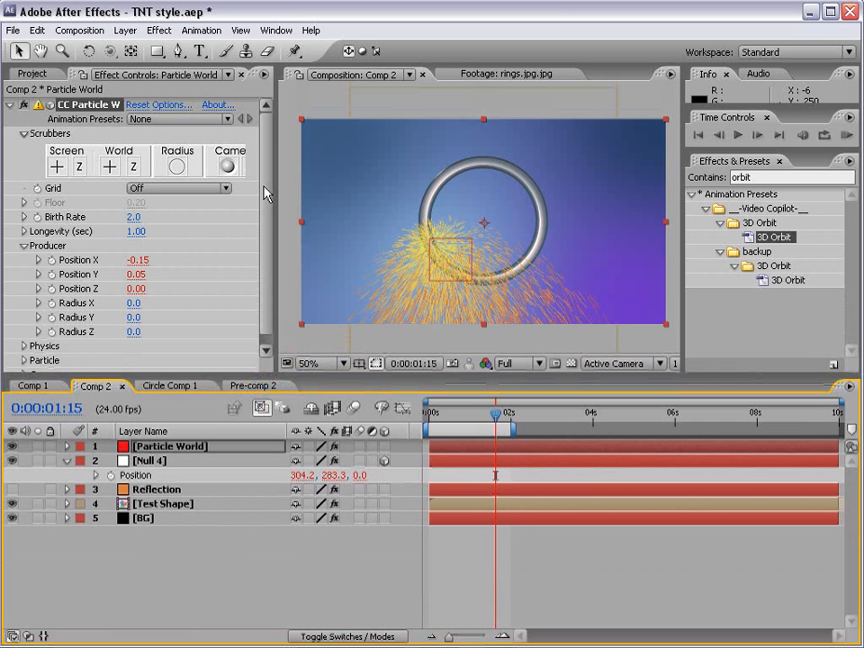
- Set Null 4's orbit Speed slider to -300 and scrub the timeline to check the particle trail
{"action": "left_click", "coordinate": [146, 460]}
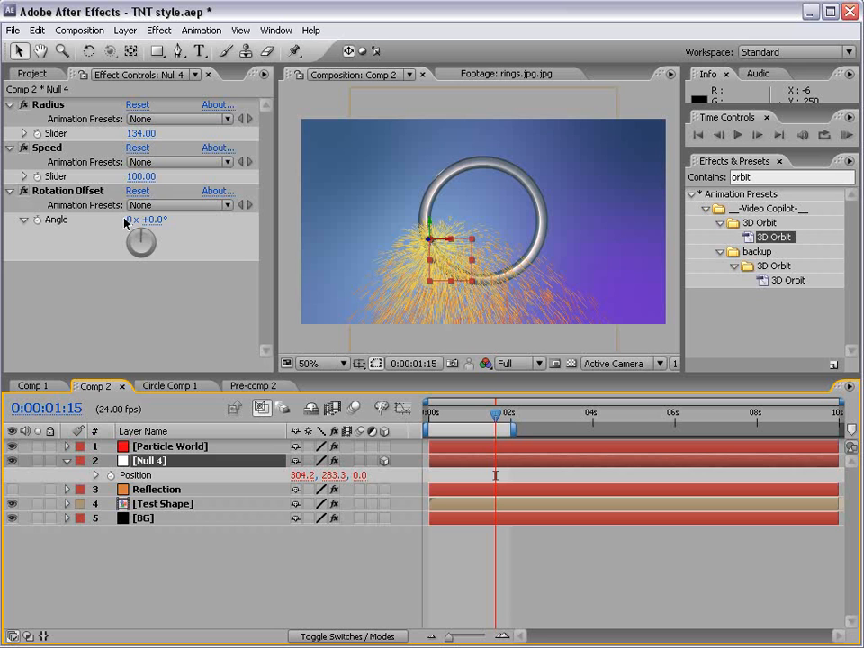
{"action": "left_click", "coordinate": [45, 147]}
{"action": "left_click", "coordinate": [141, 177]}
{"action": "type", "text": "-300"}
{"action": "key", "text": "Return"}
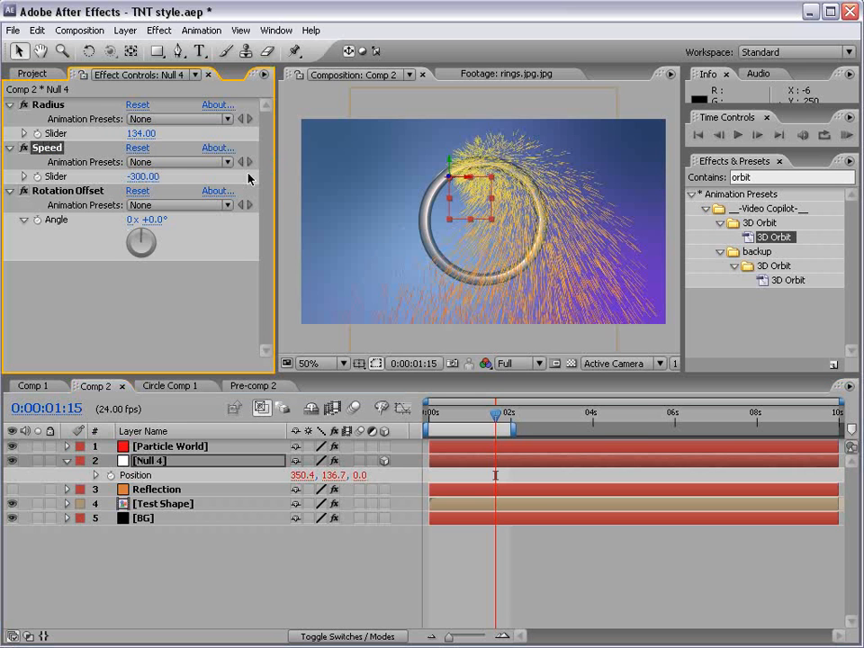
{"action": "left_click_drag", "start_coordinate": [436, 421], "coordinate": [471, 417]}
- Expand the Physics and Particle settings of Particle World, keep the Explosive animation and set Velocity to 0.00
{"action": "left_click", "coordinate": [177, 448]}
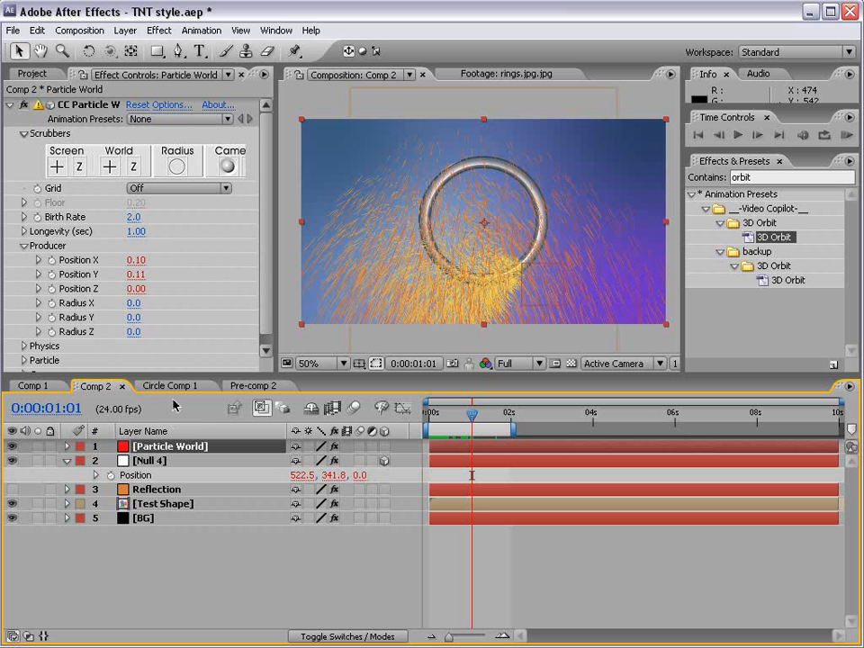
{"action": "scroll", "coordinate": [261, 248], "scroll_direction": "down", "scroll_amount": 1}
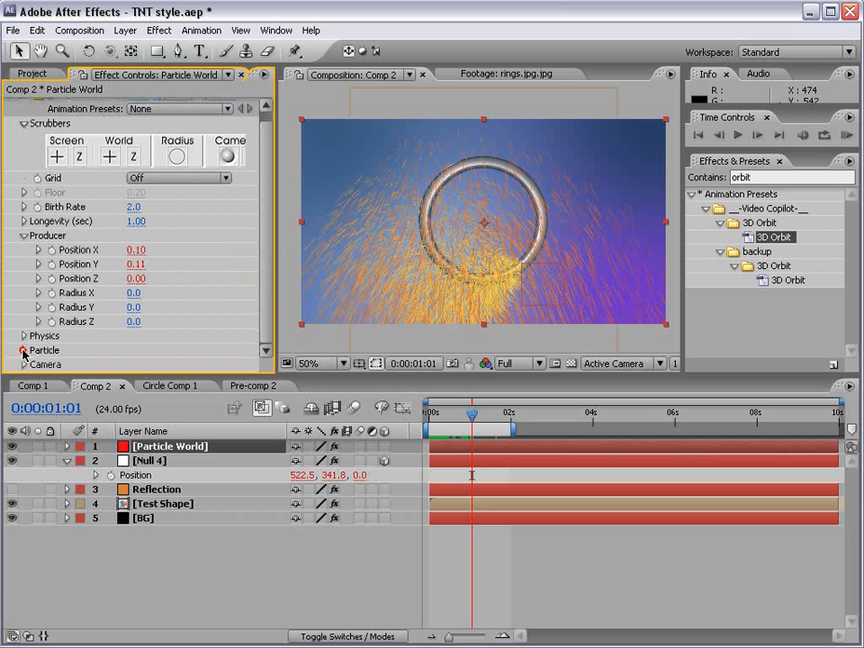
{"action": "left_click", "coordinate": [23, 351]}
{"action": "left_click", "coordinate": [23, 164]}
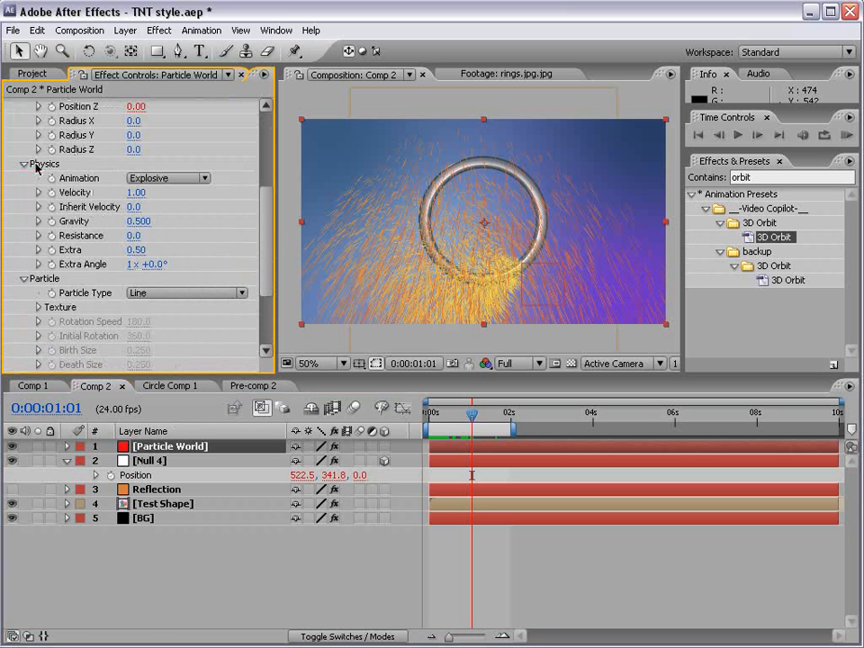
{"action": "left_click", "coordinate": [183, 178]}
{"action": "left_click", "coordinate": [180, 174]}
{"action": "left_click_drag", "start_coordinate": [135, 192], "coordinate": [108, 190]}
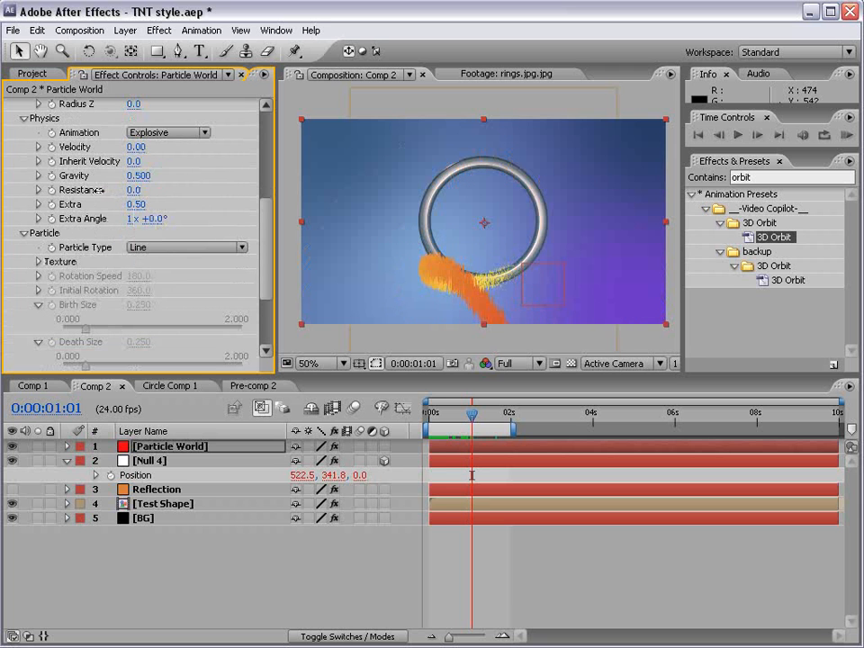
- Try Shaded Sphere as the Particle Type, and settle on Faded Sphere
{"action": "left_click_drag", "start_coordinate": [267, 215], "coordinate": [267, 243]}
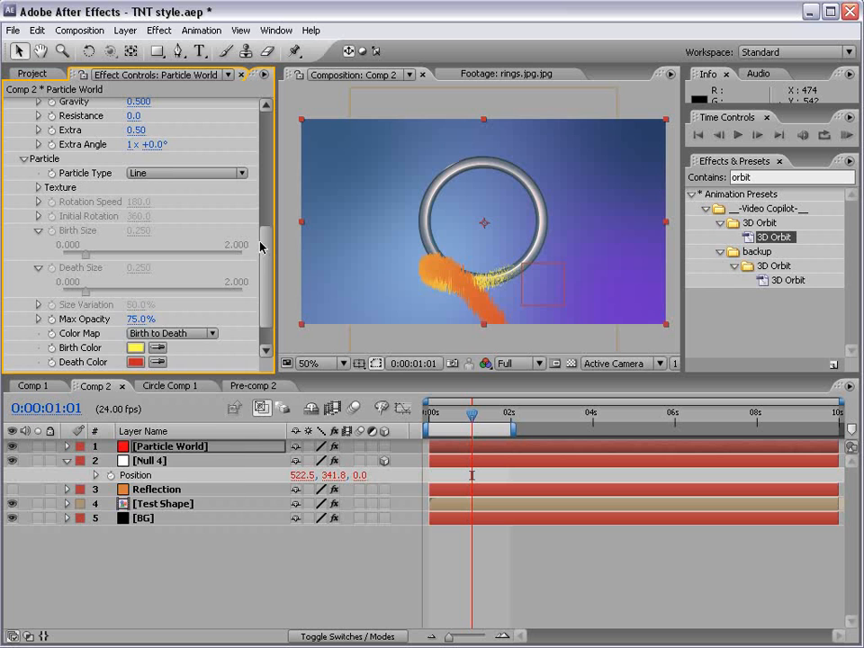
{"action": "left_click", "coordinate": [171, 174]}
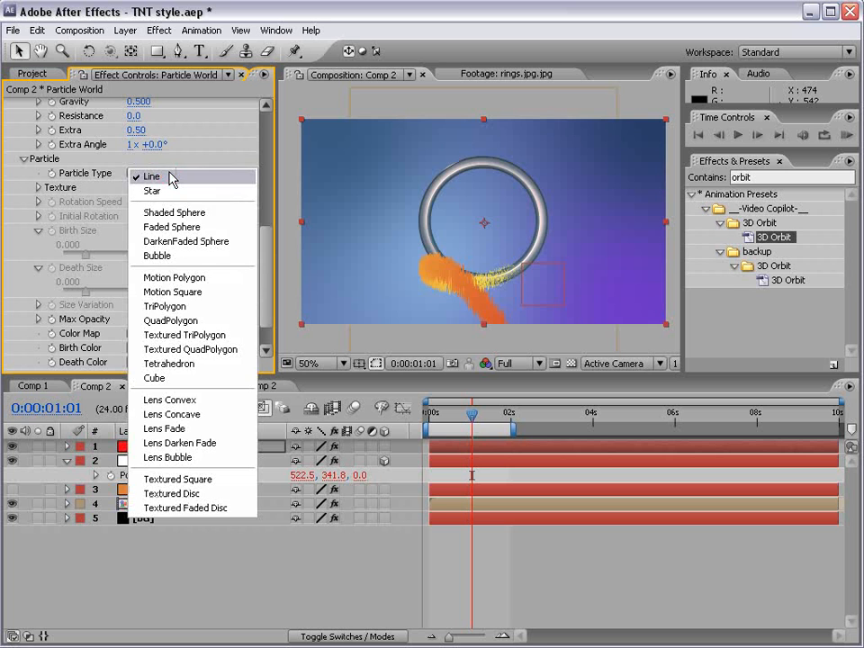
{"action": "left_click", "coordinate": [204, 217]}
{"action": "left_click", "coordinate": [155, 173]}
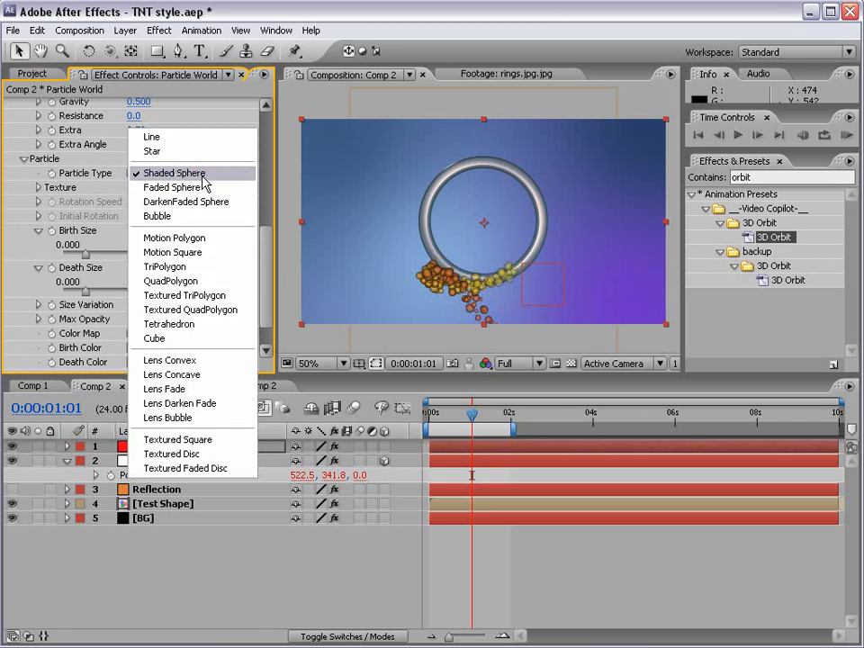
{"action": "left_click", "coordinate": [153, 185]}
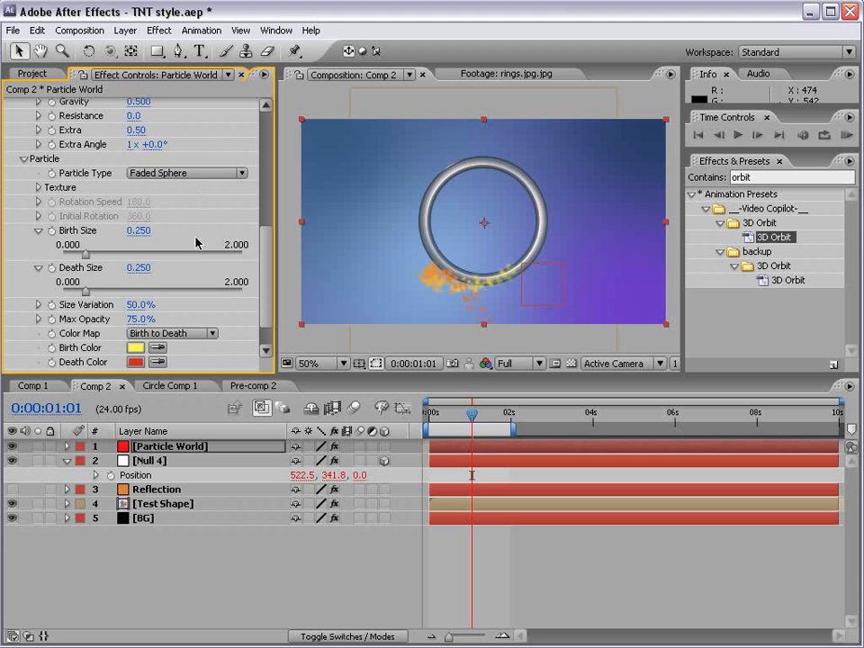
- Set the particle Birth Color to light blue 50C3FF and the Death Color to darker blue 2873C8
{"action": "left_click", "coordinate": [135, 348]}
{"action": "left_click_drag", "start_coordinate": [265, 565], "coordinate": [263, 225]}
{"action": "left_click", "coordinate": [432, 343]}
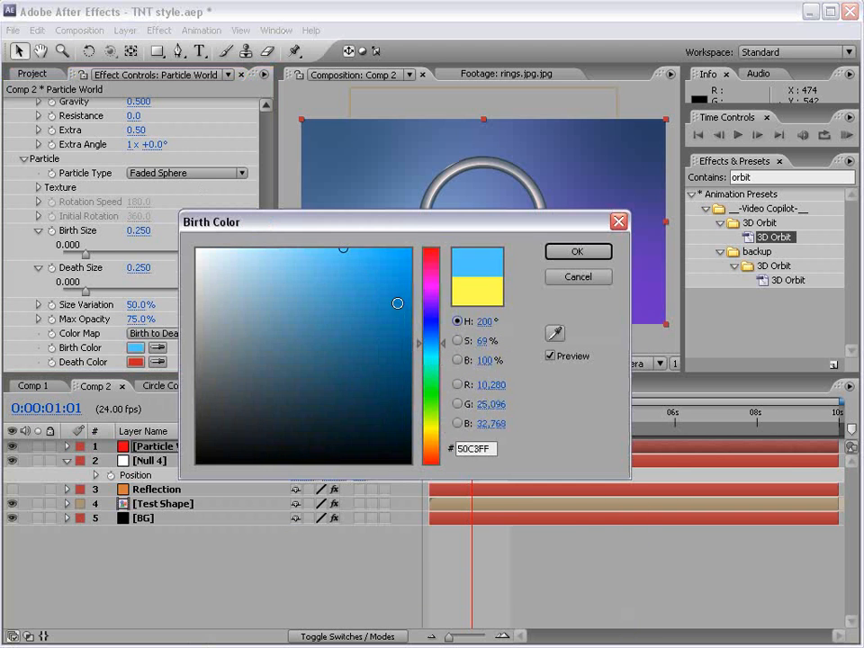
{"action": "left_click", "coordinate": [577, 252]}
{"action": "left_click", "coordinate": [137, 362]}
{"action": "left_click", "coordinate": [432, 336]}
{"action": "left_click_drag", "start_coordinate": [463, 228], "coordinate": [438, 360]}
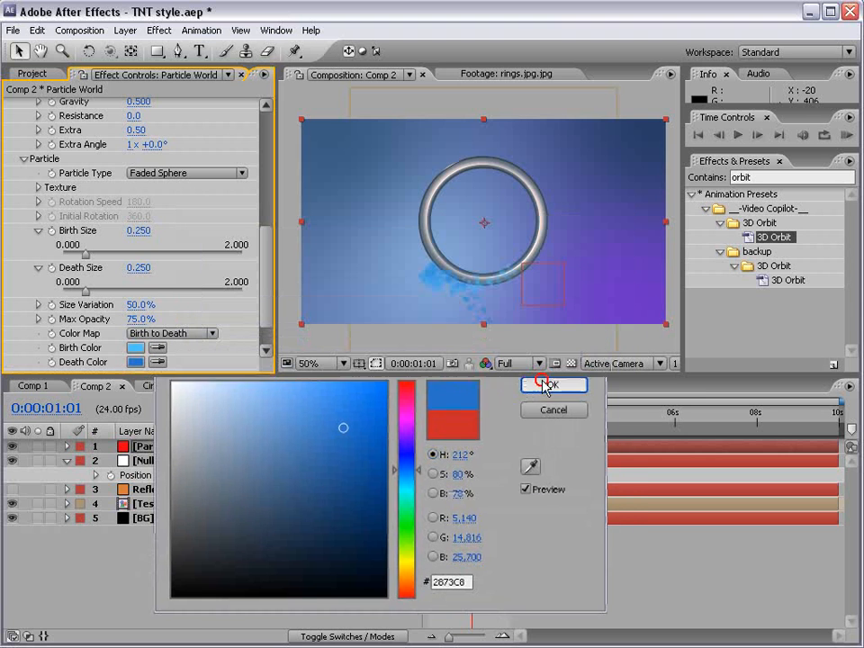
{"action": "left_click", "coordinate": [544, 385]}
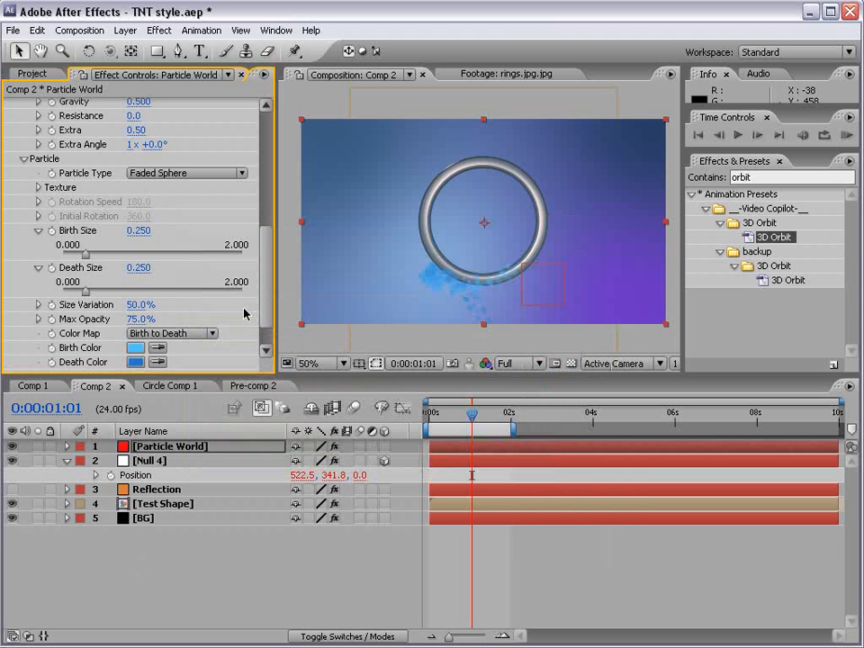
- Reduce the particle Birth Size to 0.100 and set the Particle World layer's blending mode to Add
{"action": "left_click_drag", "start_coordinate": [144, 231], "coordinate": [117, 231]}
{"action": "left_click", "coordinate": [223, 447]}
{"action": "key", "text": "F4"}
{"action": "left_click", "coordinate": [315, 446]}
{"action": "left_click", "coordinate": [306, 593]}
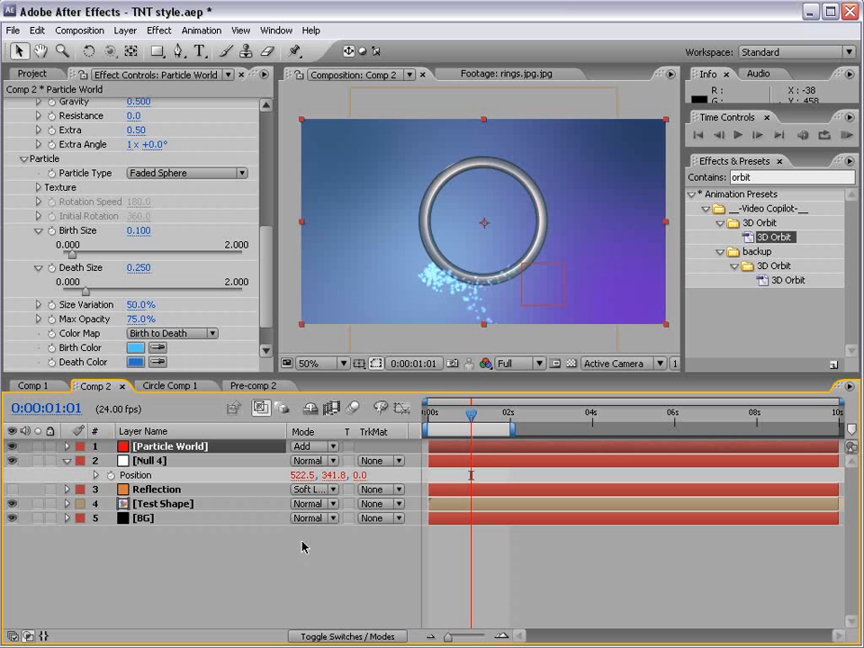
{"action": "key", "text": "KP_0"}
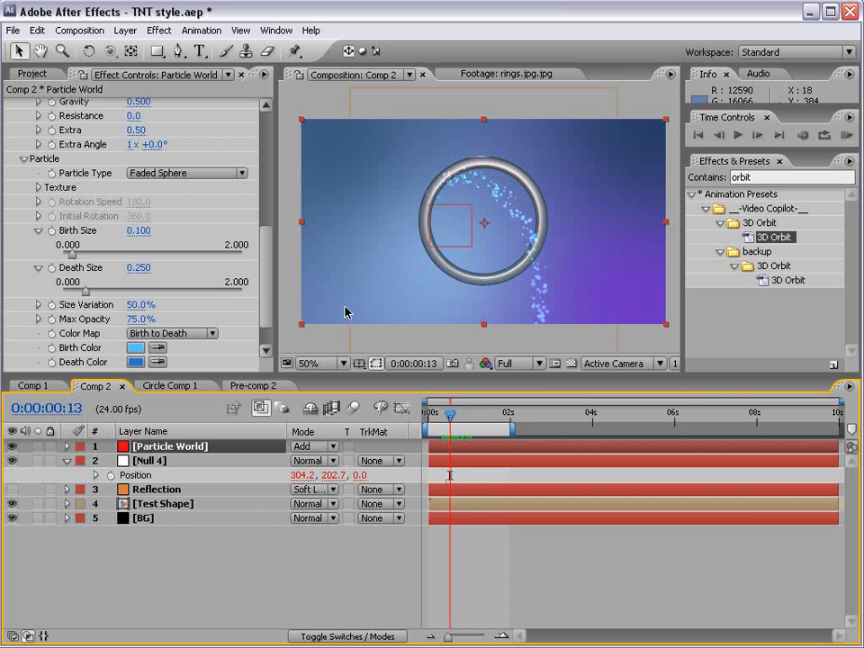
- Try a Physics Gravity of 0, and set it to -0.05 so the particles drift upward
{"action": "left_click_drag", "start_coordinate": [264, 280], "coordinate": [266, 255]}
{"action": "left_click", "coordinate": [139, 248]}
{"action": "type", "text": "0"}
{"action": "key", "text": "Return"}
{"action": "left_click", "coordinate": [138, 248]}
{"action": "type", "text": "-0.05"}
{"action": "key", "text": "Return"}
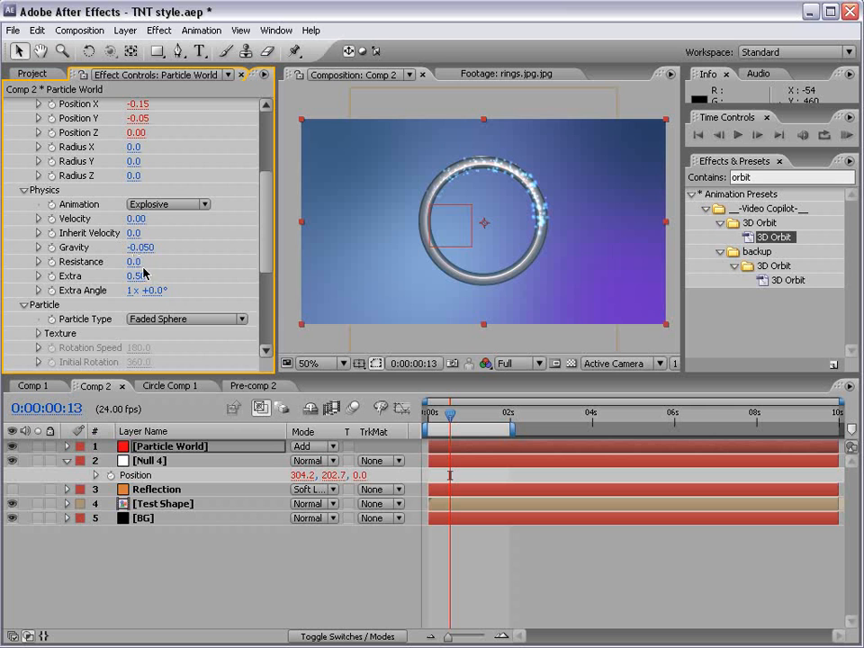
- Set the particle Longevity to 2.00 seconds and scrub the timeline to check the longer trail around the ring
{"action": "left_click_drag", "start_coordinate": [450, 415], "coordinate": [498, 416]}
{"action": "left_click_drag", "start_coordinate": [266, 231], "coordinate": [266, 187]}
{"action": "left_click", "coordinate": [136, 207]}
{"action": "key", "text": "Return"}
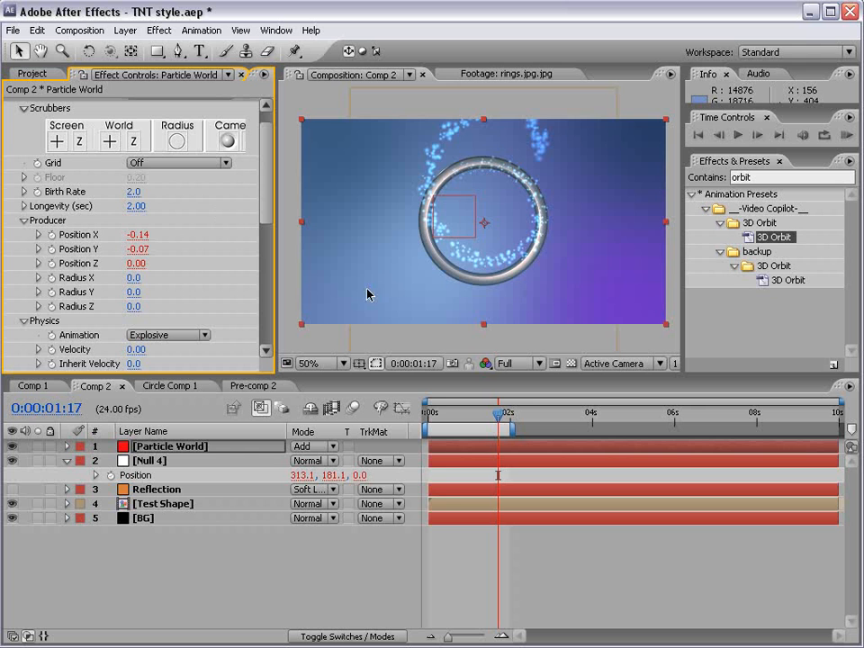
{"action": "left_click_drag", "start_coordinate": [451, 420], "coordinate": [473, 415]}
{"action": "key", "text": "space"}
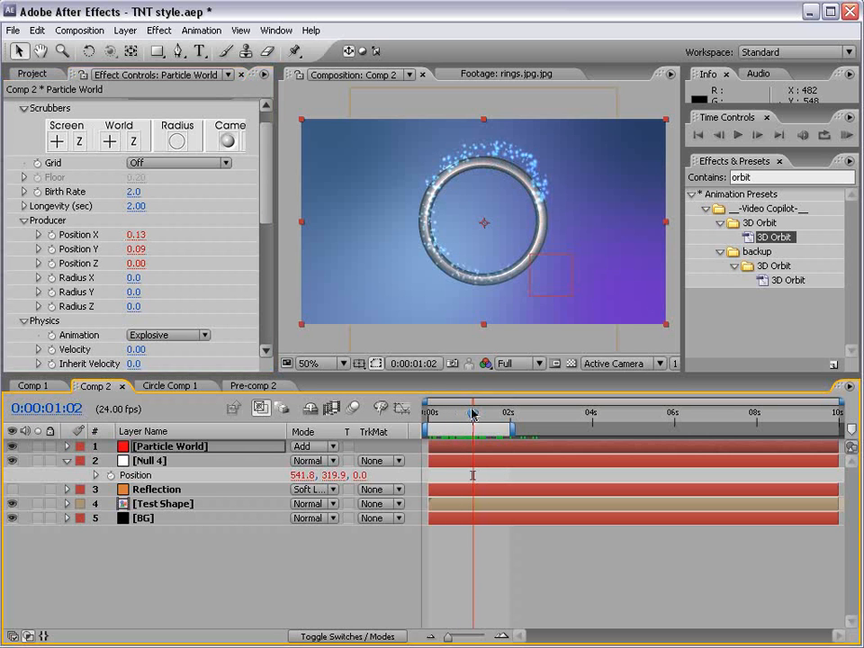
- Apply the Fade Out preset to the Particle World Opacity Map, add a short fade-in ramp from 0% at Birth, and accept the options
{"action": "scroll", "coordinate": [261, 147], "scroll_direction": "up", "scroll_amount": 2}
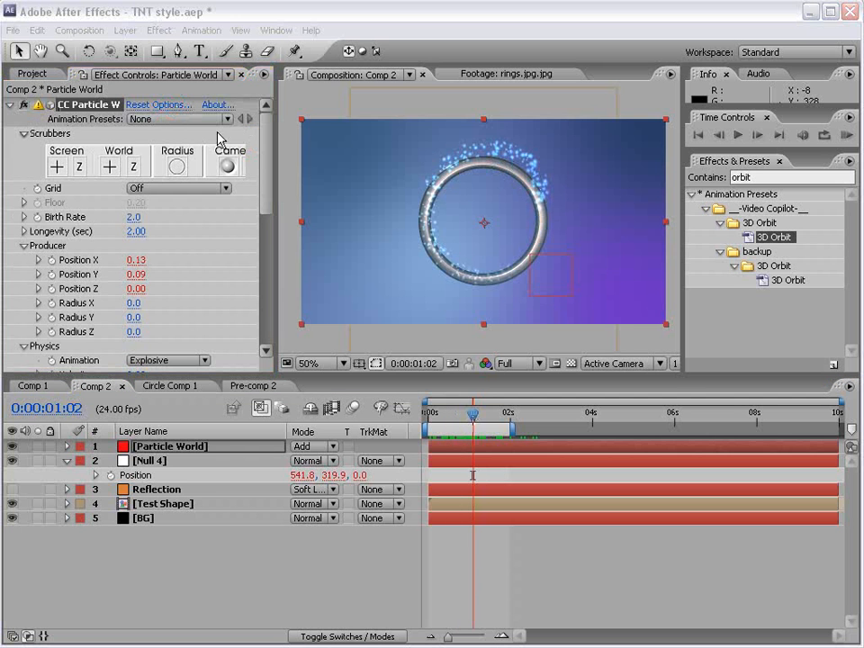
{"action": "left_click", "coordinate": [176, 105]}
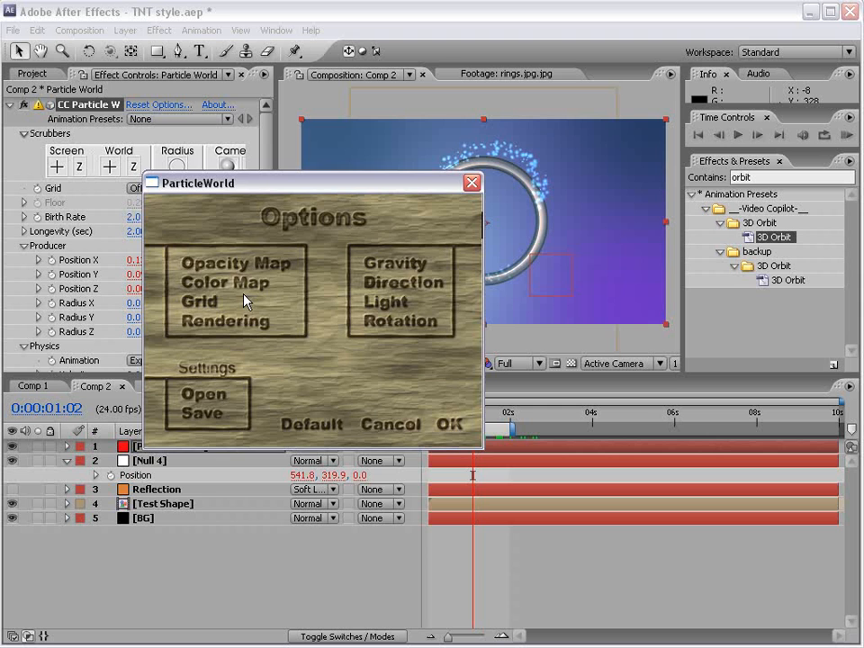
{"action": "left_click", "coordinate": [217, 264]}
{"action": "left_click", "coordinate": [214, 407]}
{"action": "left_click", "coordinate": [207, 433]}
{"action": "scroll", "coordinate": [214, 407], "scroll_direction": "down", "scroll_amount": 4}
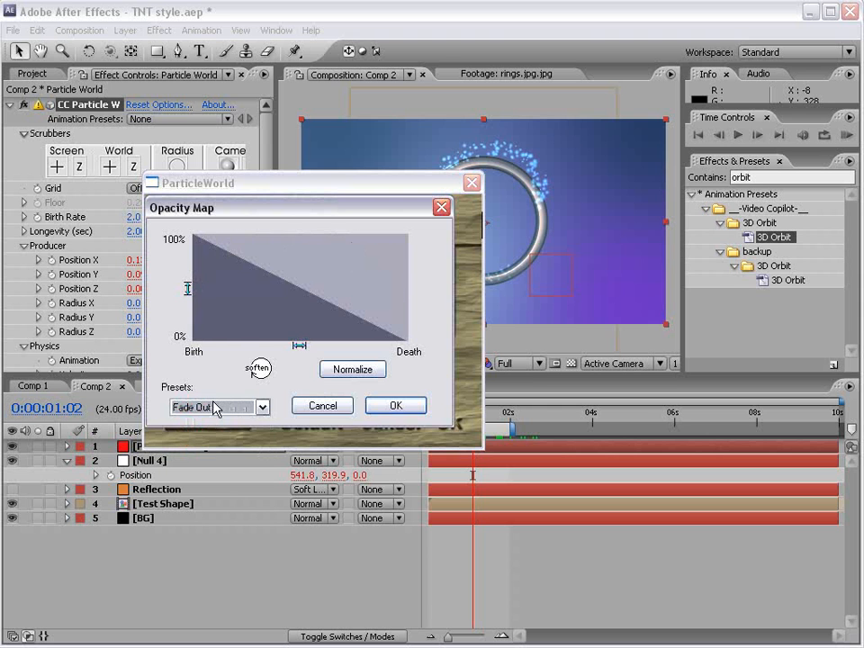
{"action": "mouse_move", "coordinate": [204, 243]}
{"action": "left_mouse_down"}
{"action": "mouse_move", "coordinate": [199, 230]}
{"action": "mouse_move", "coordinate": [194, 351]}
{"action": "mouse_move", "coordinate": [186, 350]}
{"action": "left_mouse_up"}
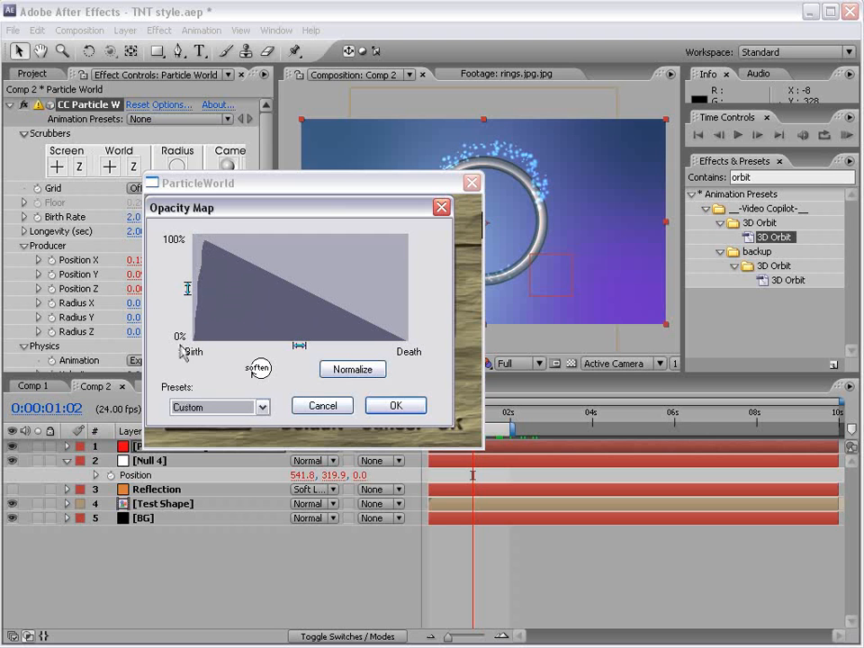
{"action": "left_click", "coordinate": [392, 404]}
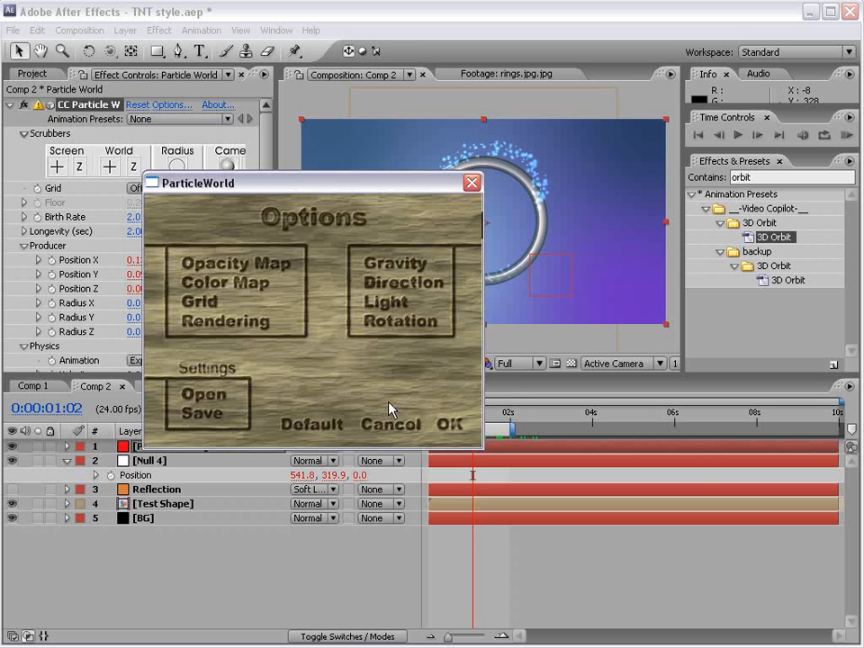
{"action": "left_click", "coordinate": [450, 425]}
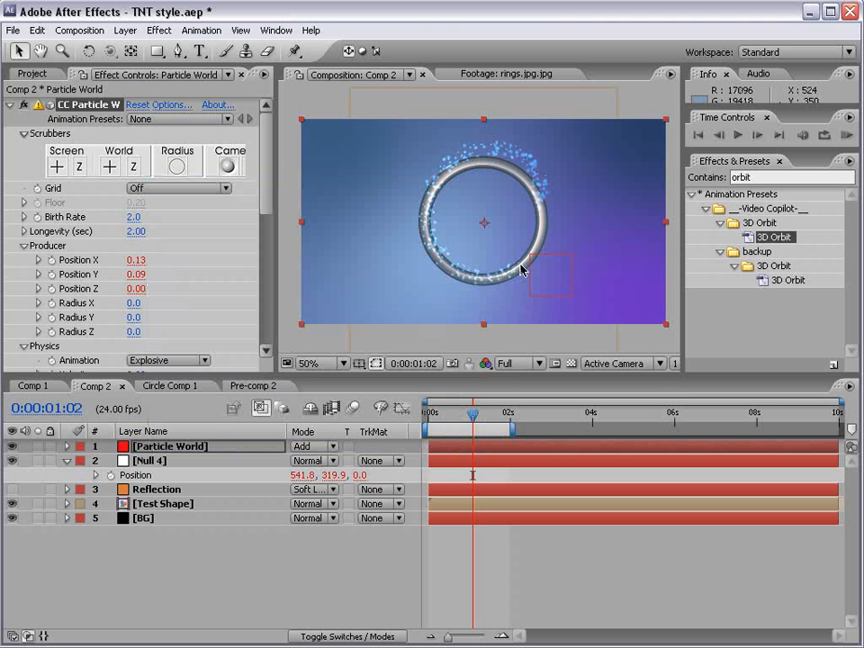
- Set the Particle World particles' Death Size to 0.030 and Birth Size to about 0.19
{"action": "left_click_drag", "start_coordinate": [268, 188], "coordinate": [281, 300]}
{"action": "scroll", "coordinate": [100, 225], "scroll_direction": "down", "scroll_amount": 3}
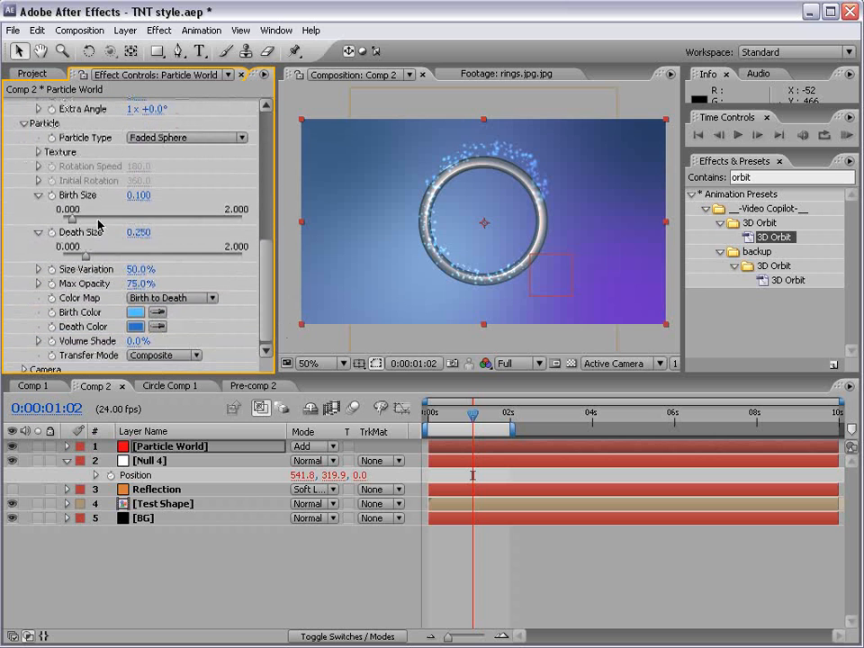
{"action": "left_click_drag", "start_coordinate": [138, 233], "coordinate": [120, 233]}
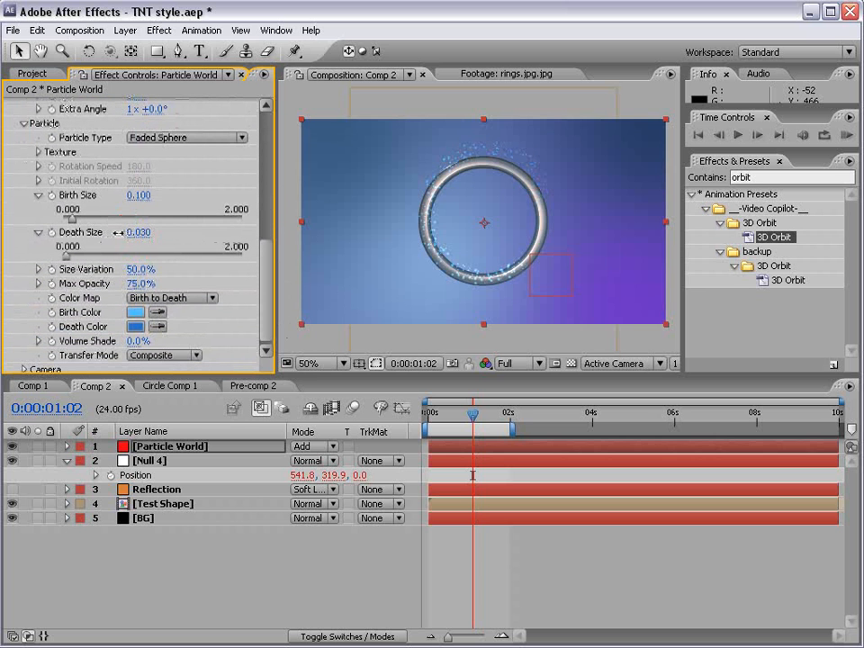
{"action": "left_click_drag", "start_coordinate": [137, 194], "coordinate": [149, 194]}
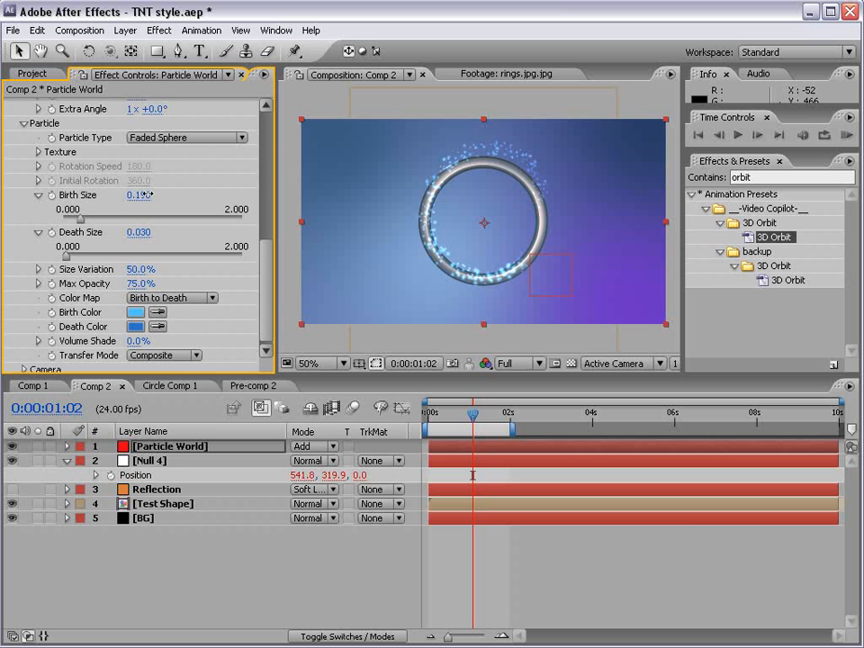
{"action": "left_click", "coordinate": [653, 581]}
- Keyframe the Particle World Birth Rate at 0:00:01:13 and set it to 0 at 0:00:01:15
{"action": "left_click_drag", "start_coordinate": [469, 420], "coordinate": [491, 418]}
{"action": "left_click_drag", "start_coordinate": [266, 272], "coordinate": [229, 164]}
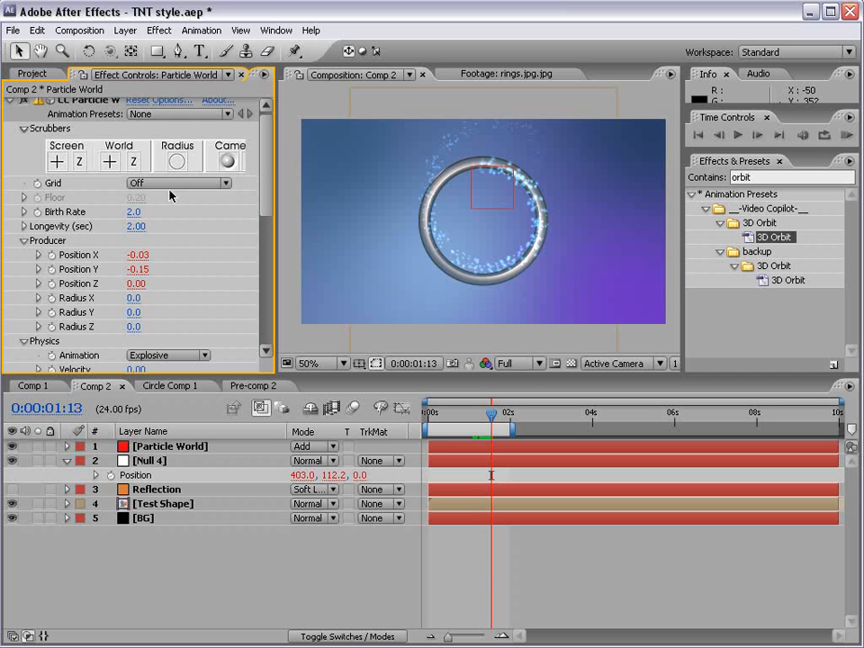
{"action": "left_click", "coordinate": [37, 212]}
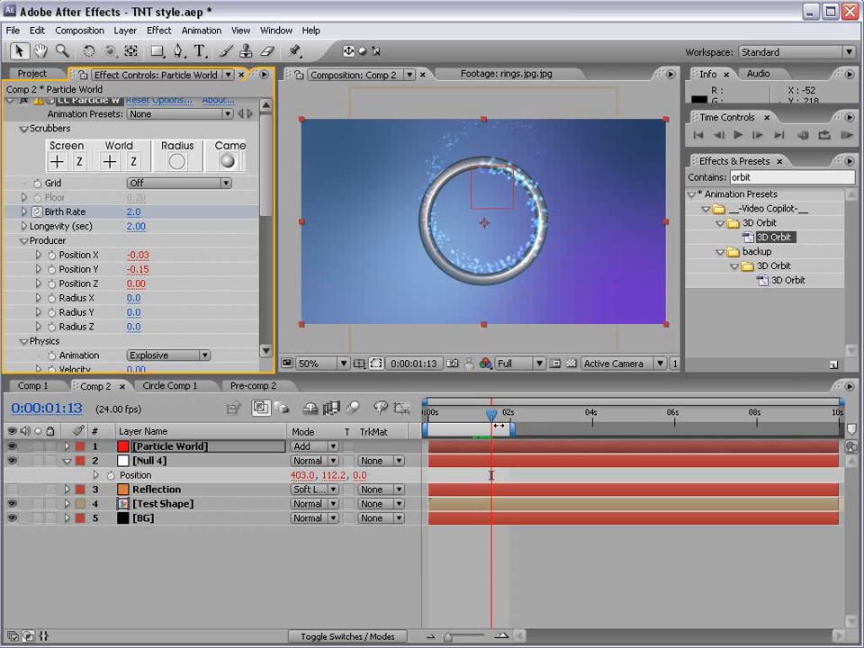
{"action": "left_click_drag", "start_coordinate": [493, 419], "coordinate": [498, 416]}
{"action": "left_click", "coordinate": [140, 213]}
{"action": "type", "text": "0"}
{"action": "key", "text": "Return"}
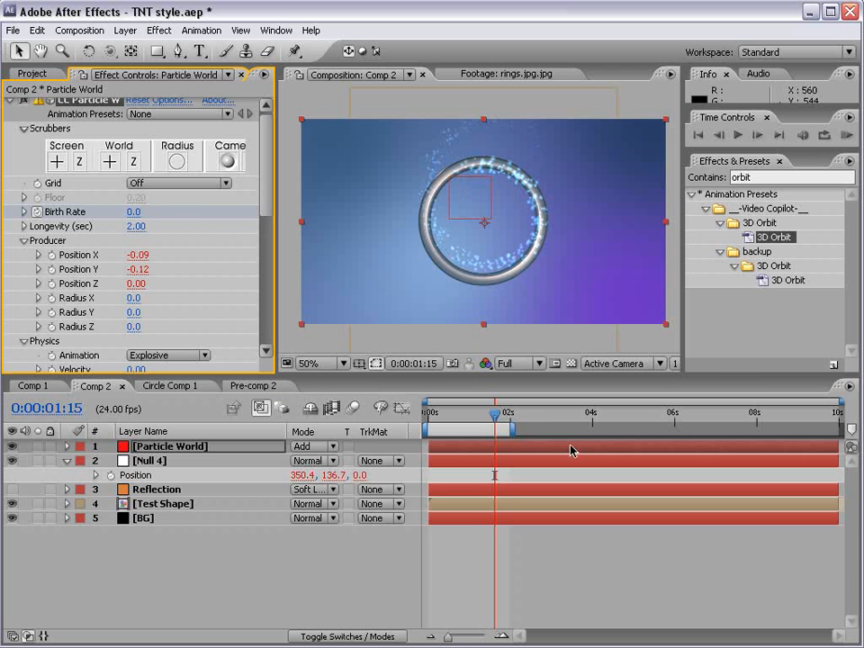
- With the time at 0:00:01:10, set the Particle World Gravity to -0.020 in the Physics settings
{"action": "mouse_move", "coordinate": [487, 420]}
{"action": "left_mouse_down"}
{"action": "mouse_move", "coordinate": [529, 419]}
{"action": "mouse_move", "coordinate": [453, 420]}
{"action": "mouse_move", "coordinate": [488, 420]}
{"action": "left_mouse_up"}
{"action": "left_click_drag", "start_coordinate": [270, 174], "coordinate": [276, 219]}
{"action": "left_click", "coordinate": [145, 279]}
{"action": "left_click", "coordinate": [148, 279]}
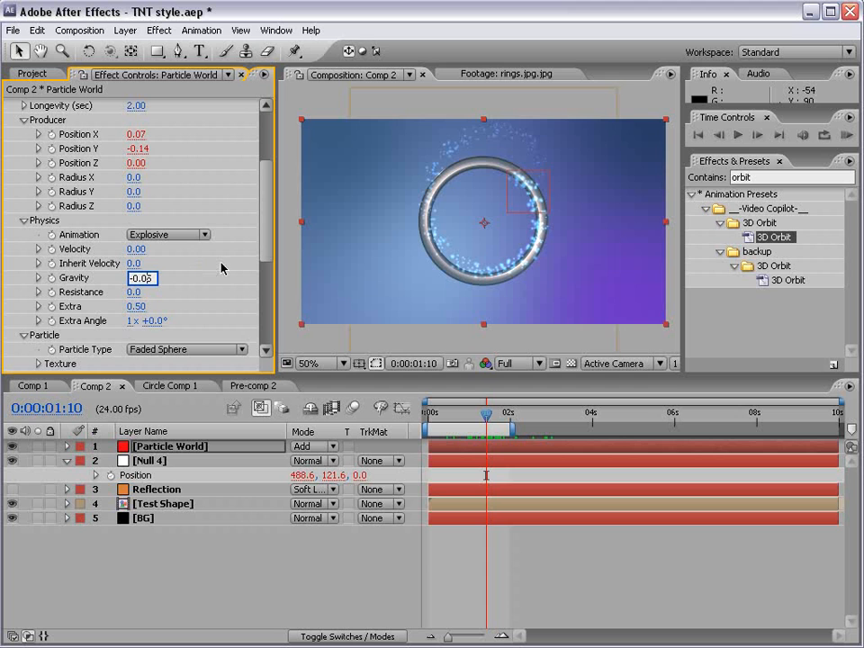
{"action": "key", "text": "Return"}
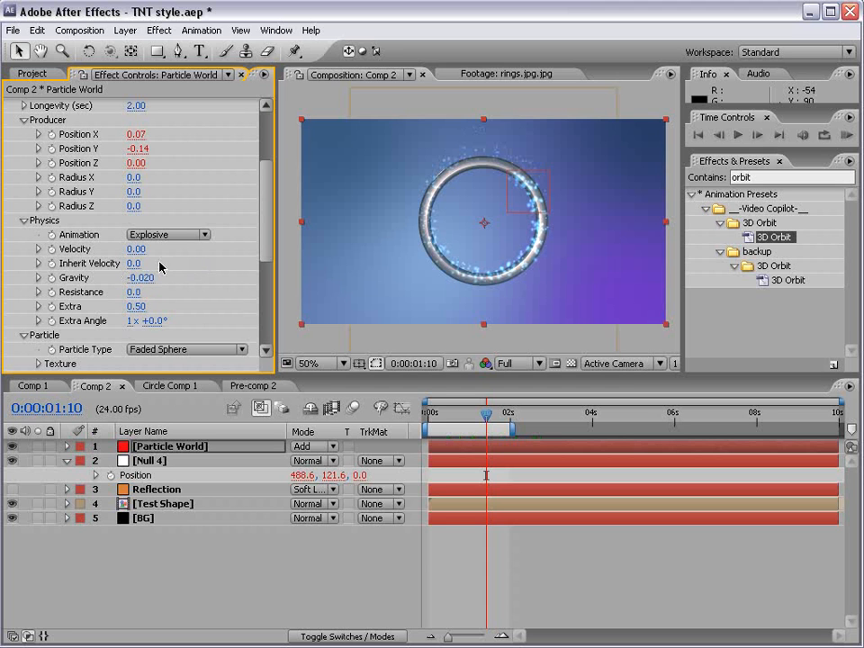
- Fine-tune the Particle World physics by slightly raising Velocity and Resistance and lowering Gravity a little
{"action": "left_click_drag", "start_coordinate": [134, 251], "coordinate": [140, 252]}
{"action": "left_click_drag", "start_coordinate": [131, 293], "coordinate": [146, 293]}
{"action": "left_click_drag", "start_coordinate": [450, 412], "coordinate": [497, 418]}
{"action": "left_click_drag", "start_coordinate": [138, 280], "coordinate": [133, 280]}
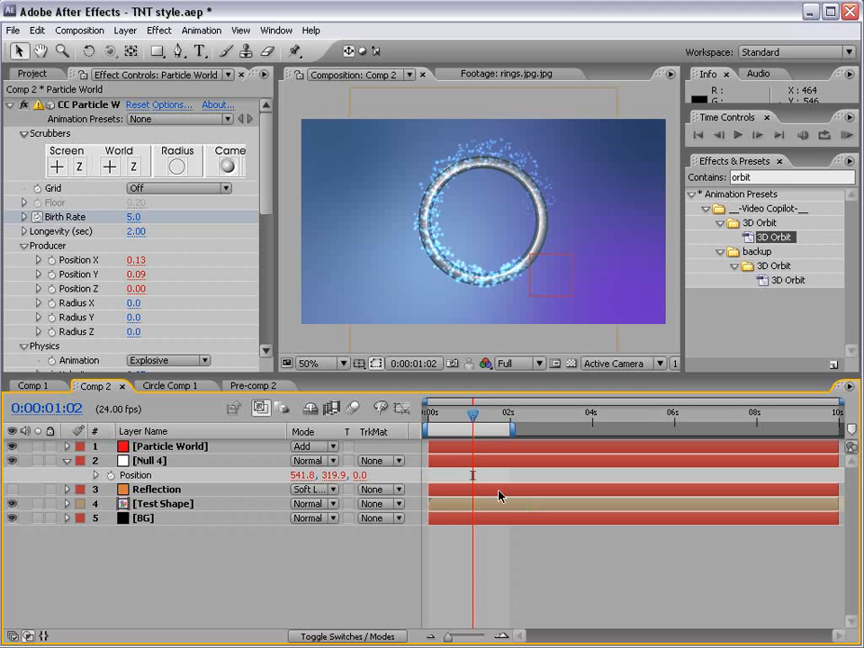
- Hide the Particle World layer and create a new 864 × 486 solid named trapcode
{"action": "left_click", "coordinate": [12, 449]}
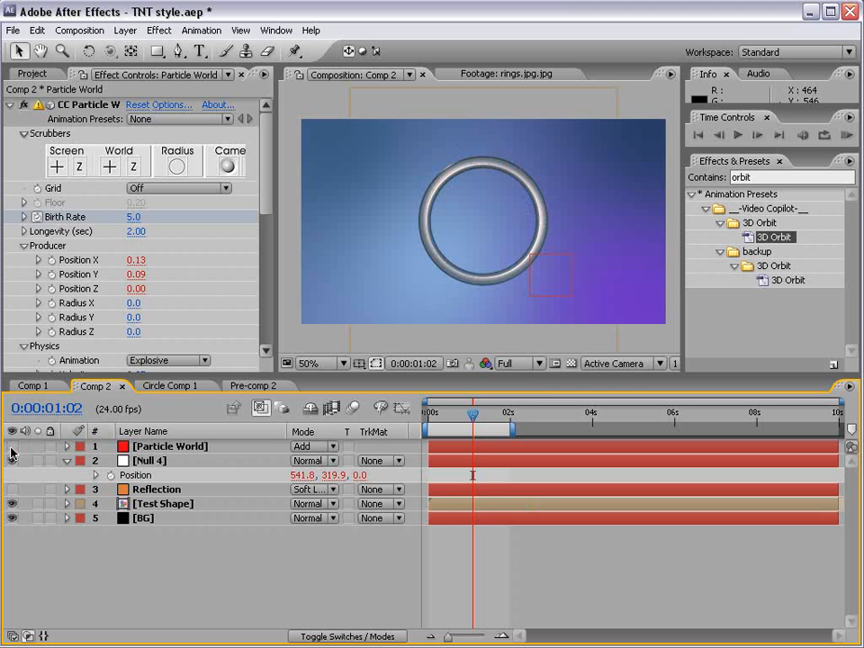
{"action": "left_click", "coordinate": [125, 31]}
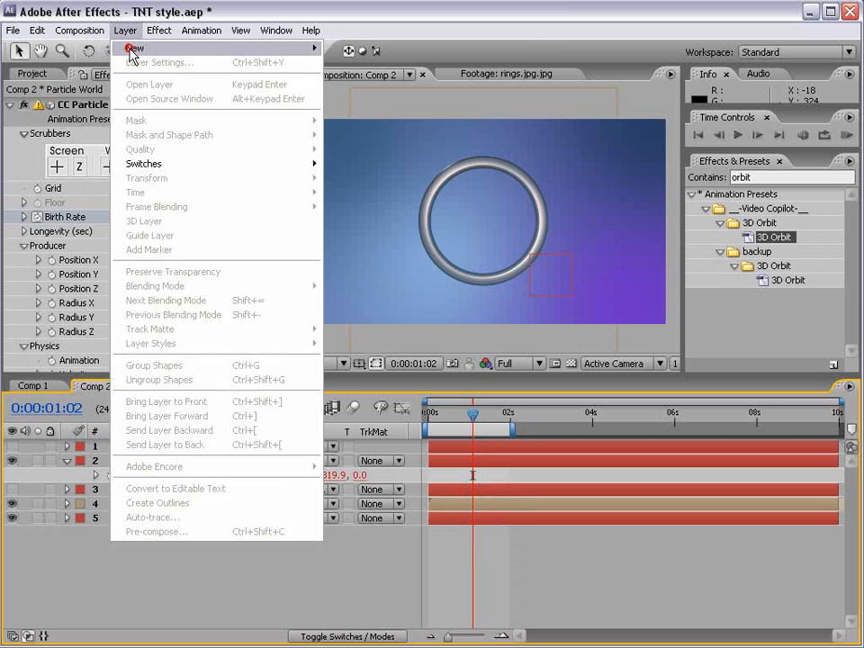
{"action": "mouse_move", "coordinate": [144, 47]}
{"action": "left_click", "coordinate": [349, 63]}
{"action": "type", "text": "trapcode"}
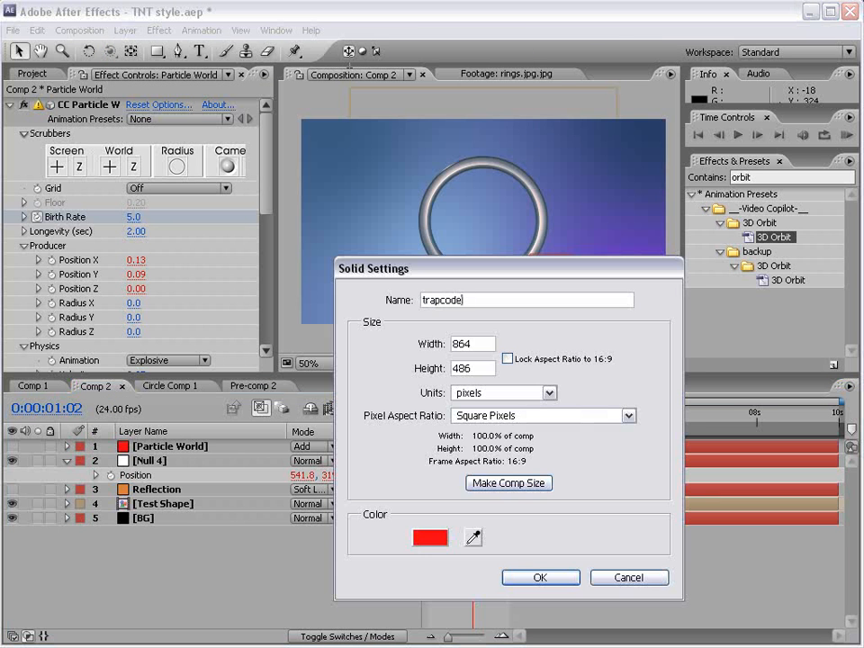
{"action": "key", "text": "Return"}
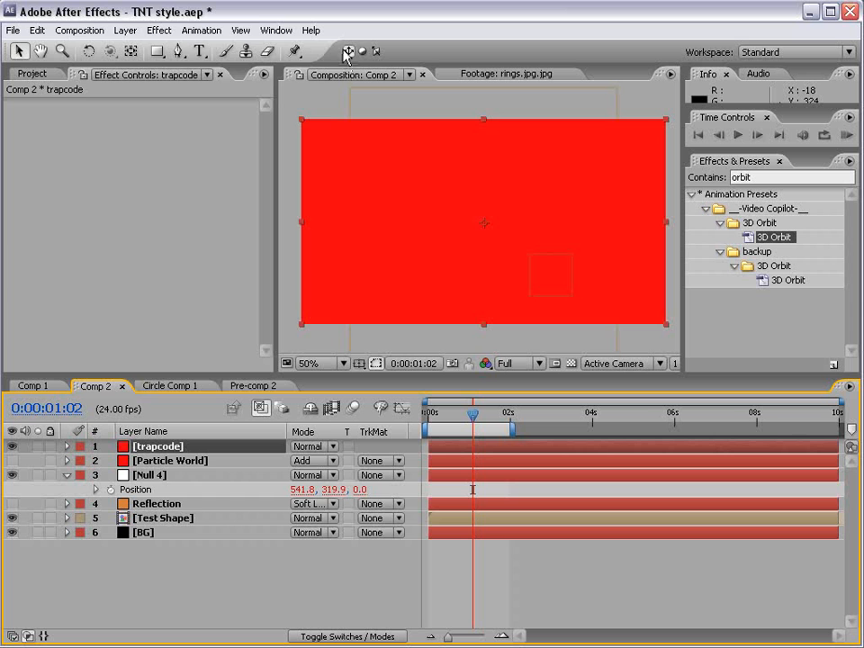
- Apply the Trapcode Particular effect to the trapcode solid and expand its Emitter settings
{"action": "left_click", "coordinate": [158, 31]}
{"action": "mouse_move", "coordinate": [207, 474]}
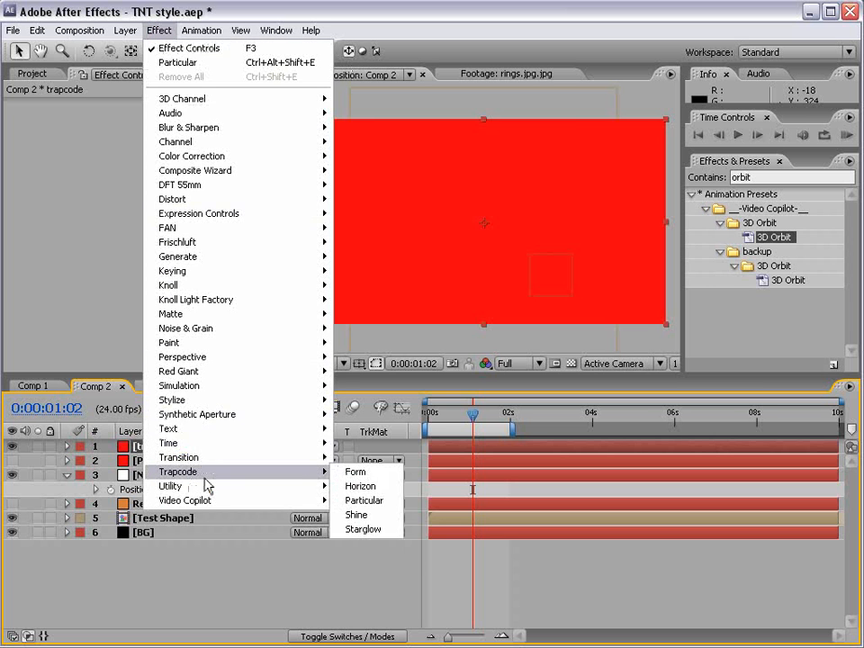
{"action": "left_click", "coordinate": [370, 505]}
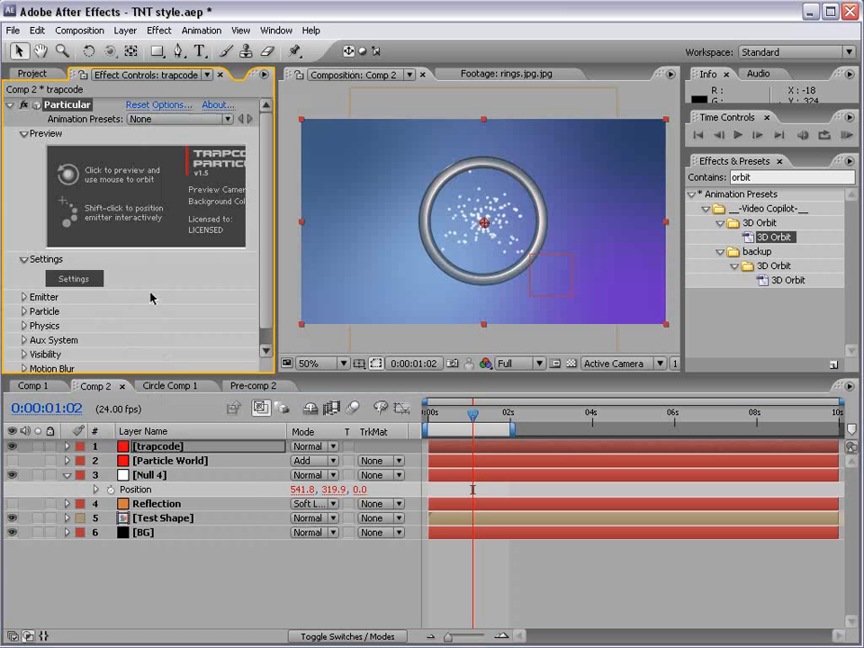
{"action": "left_click_drag", "start_coordinate": [264, 205], "coordinate": [267, 261]}
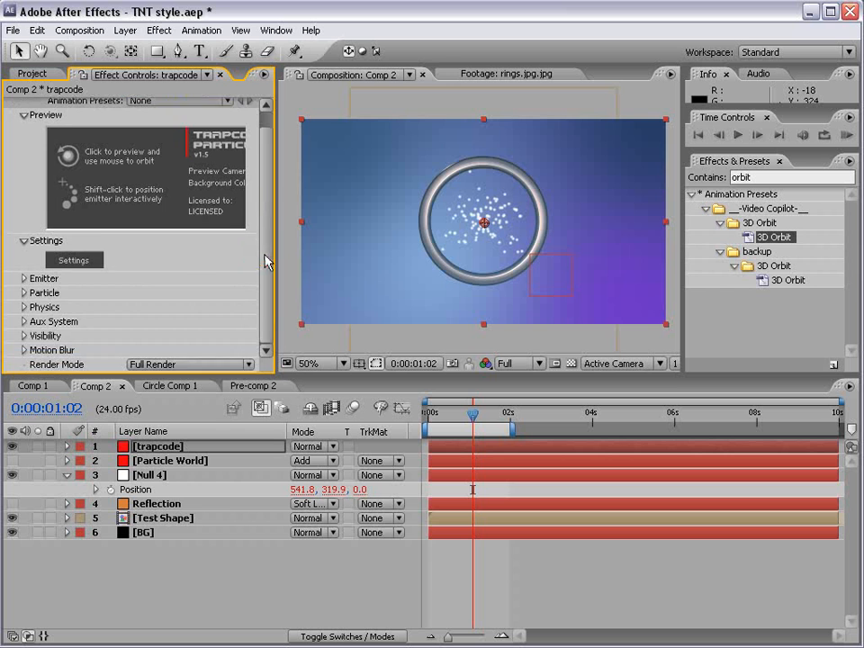
{"action": "left_click", "coordinate": [26, 279]}
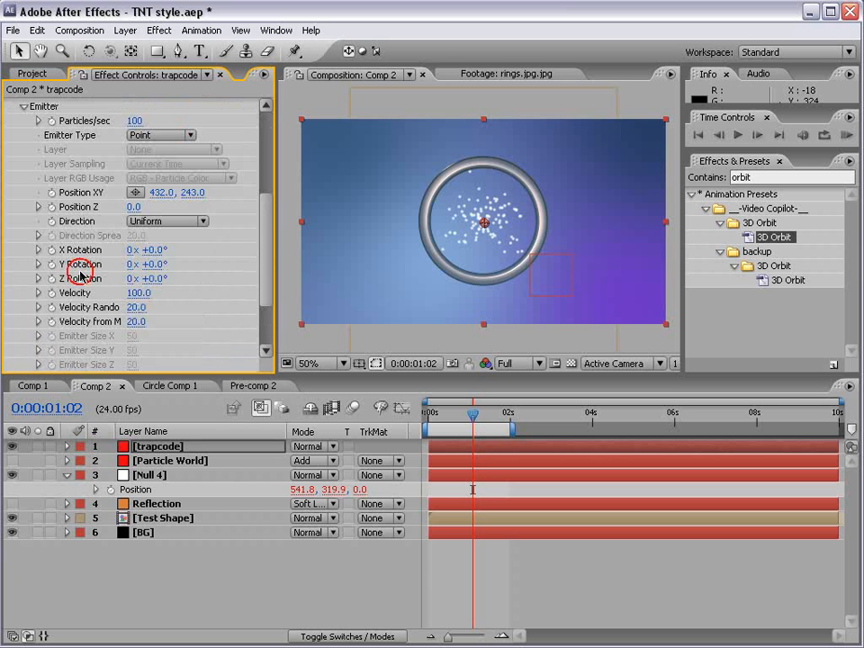
- Link the trapcode emitter's Position XY to the Null 4 layer's Position with an expression
{"action": "left_click", "coordinate": [157, 476]}
{"action": "left_click", "coordinate": [162, 446]}
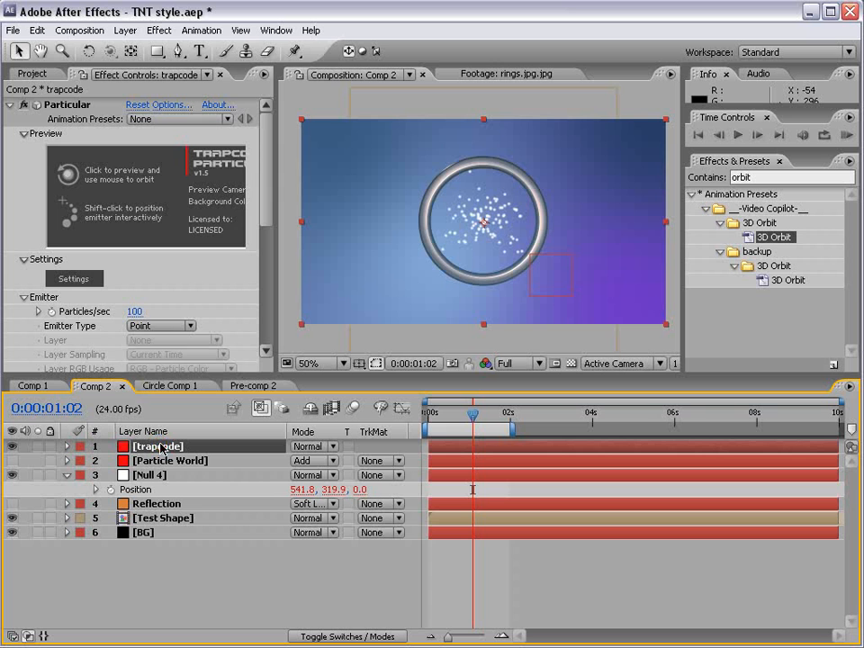
{"action": "scroll", "coordinate": [261, 216], "scroll_direction": "down", "scroll_amount": 6}
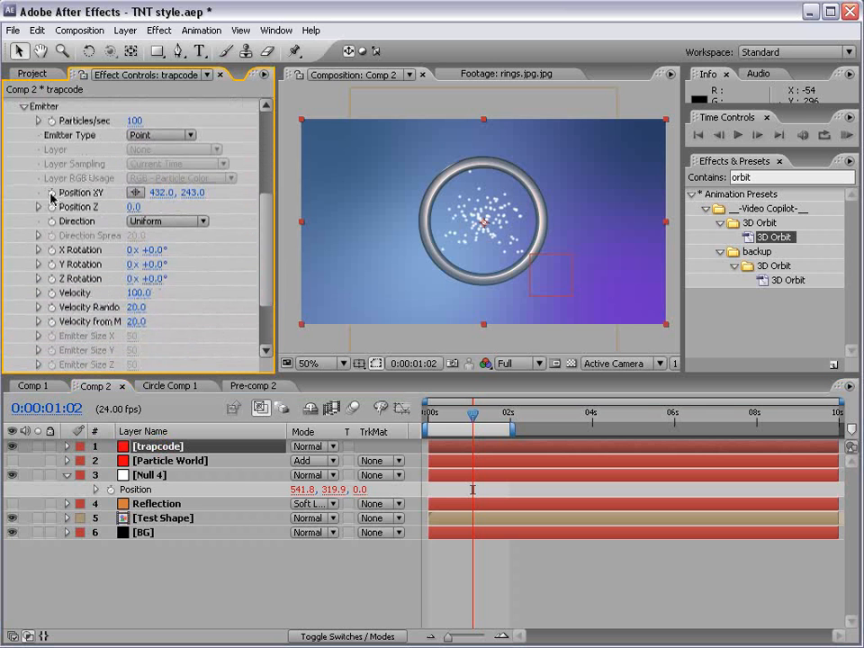
{"action": "left_click", "coordinate": [52, 193], "text": "alt"}
{"action": "left_click_drag", "start_coordinate": [344, 590], "coordinate": [132, 581]}
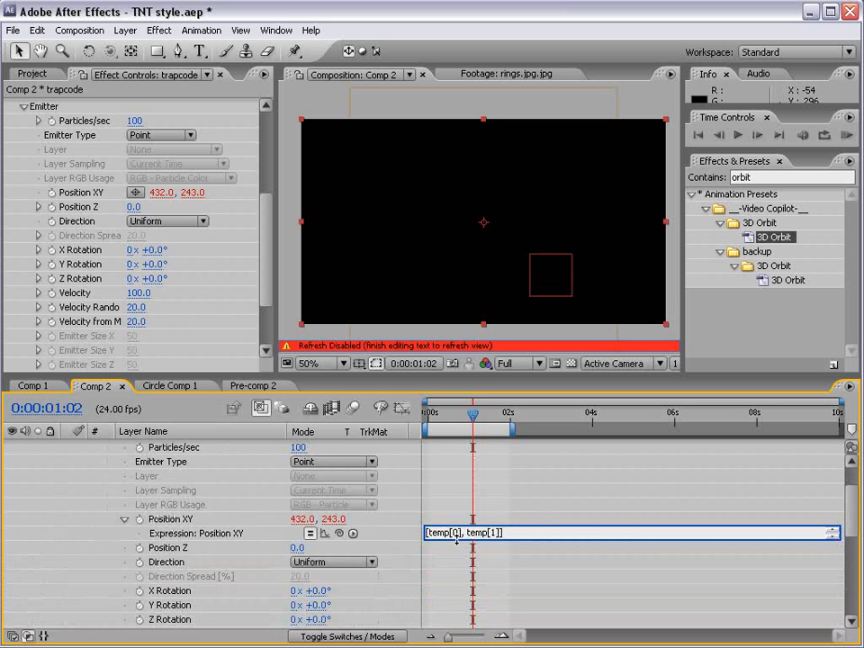
{"action": "left_click", "coordinate": [454, 573]}
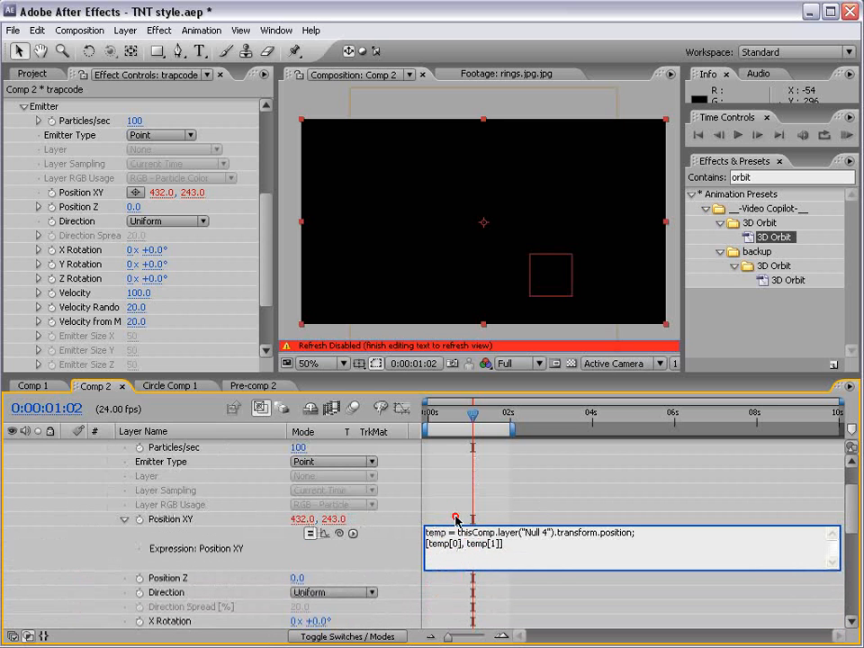
{"action": "left_click", "coordinate": [456, 521]}
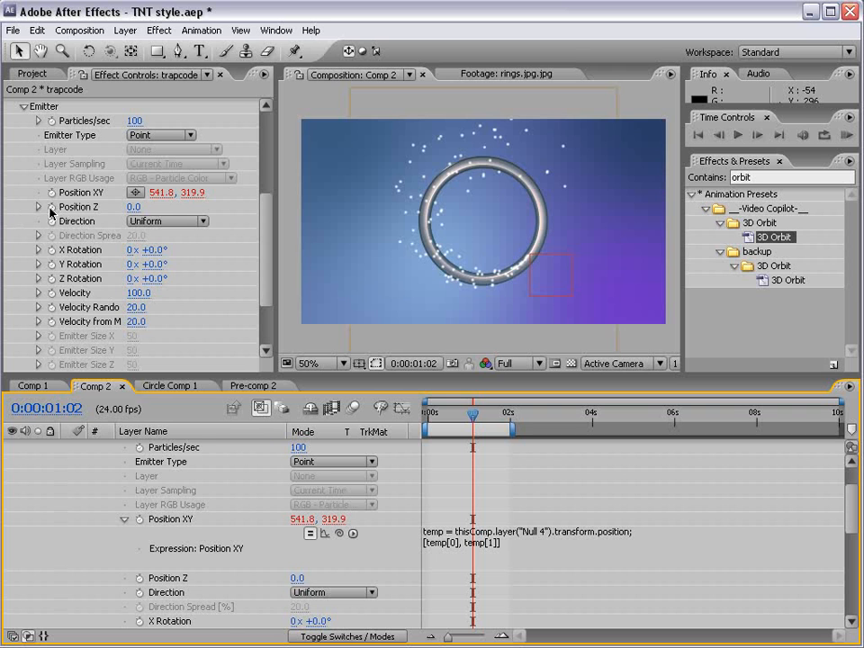
- Link the emitter's Position Z to Null 4's Z position with an expression, then collapse the trapcode layer's properties
{"action": "left_click", "coordinate": [51, 207], "text": "alt"}
{"action": "left_click_drag", "start_coordinate": [340, 591], "coordinate": [363, 579]}
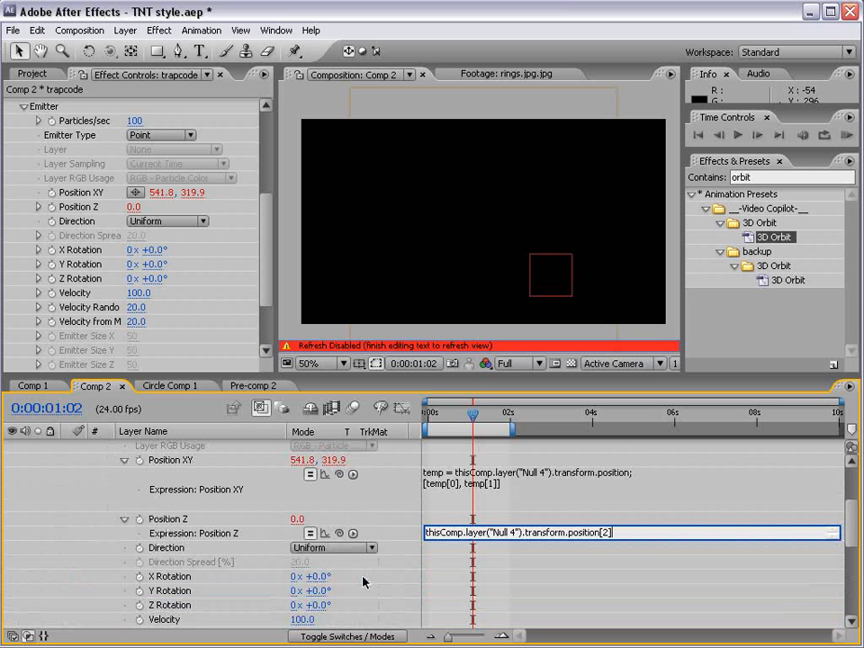
{"action": "left_click", "coordinate": [592, 522]}
{"action": "mouse_move", "coordinate": [473, 412]}
{"action": "left_mouse_down"}
{"action": "mouse_move", "coordinate": [429, 412]}
{"action": "mouse_move", "coordinate": [480, 414]}
{"action": "left_mouse_up"}
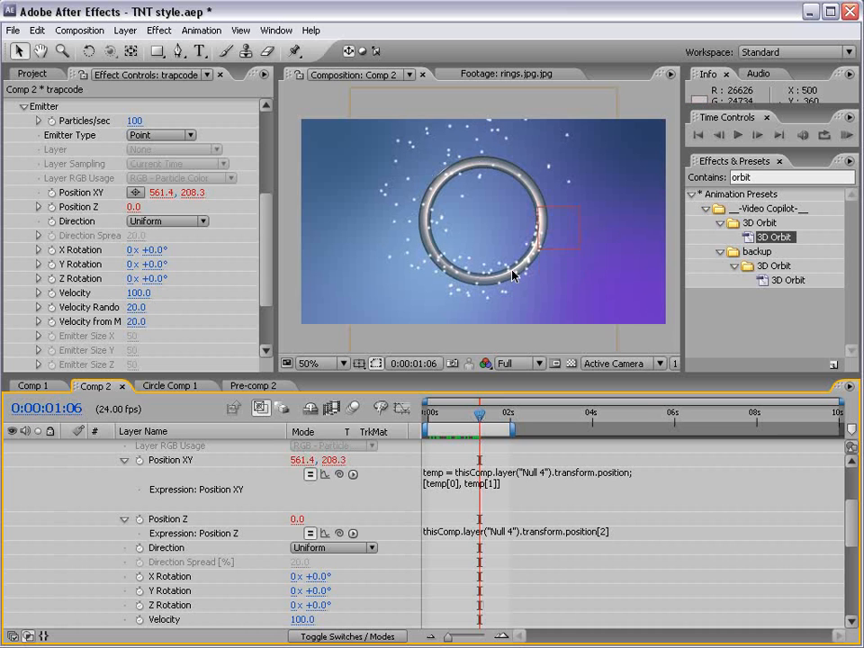
{"action": "left_click", "coordinate": [854, 491]}
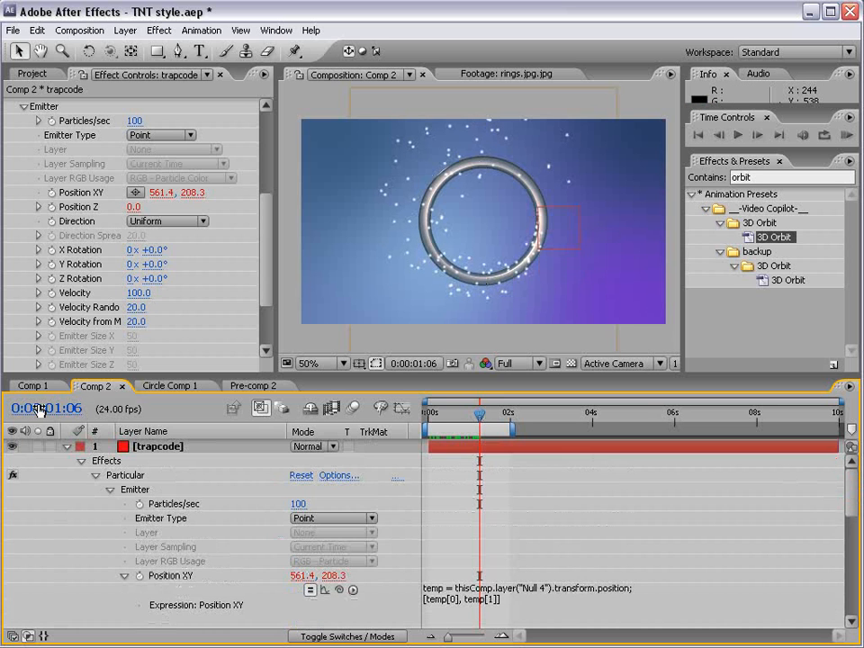
{"action": "left_click", "coordinate": [66, 446]}
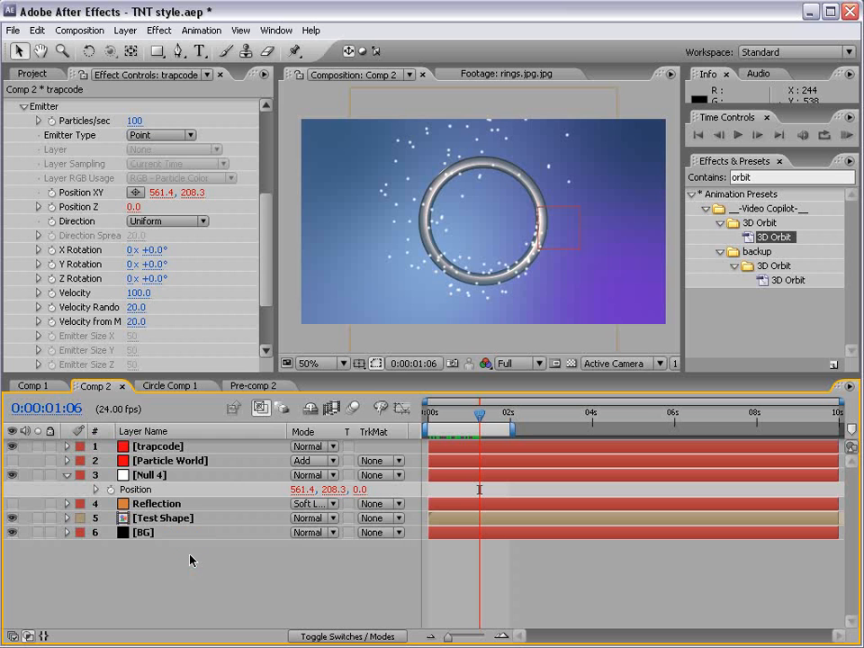
- Change the Particular particle color to a saturated light blue and set the trapcode layer's blending mode to Add
{"action": "left_click_drag", "start_coordinate": [266, 244], "coordinate": [266, 290]}
{"action": "left_click", "coordinate": [25, 294]}
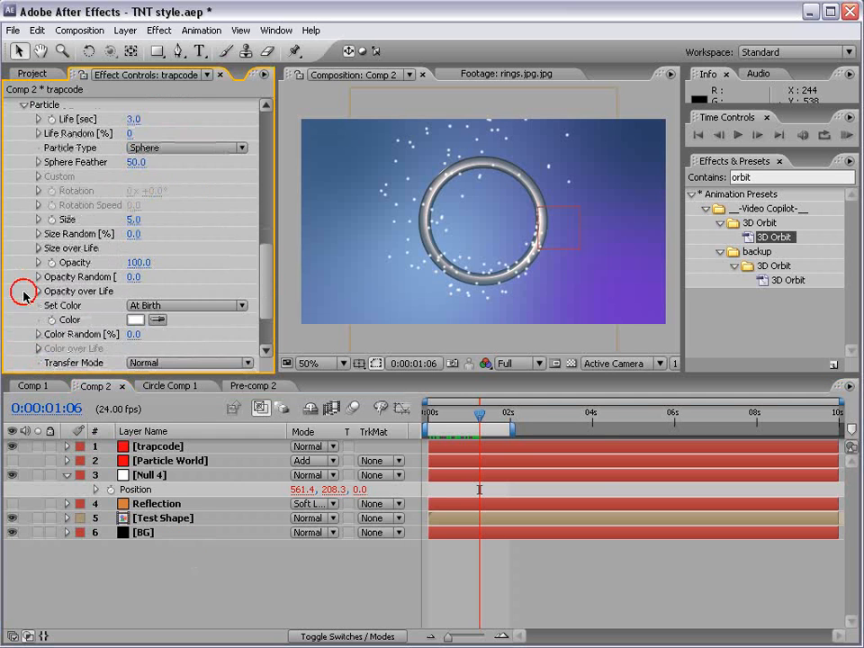
{"action": "left_click", "coordinate": [135, 321]}
{"action": "left_click", "coordinate": [405, 482]}
{"action": "left_click", "coordinate": [324, 421]}
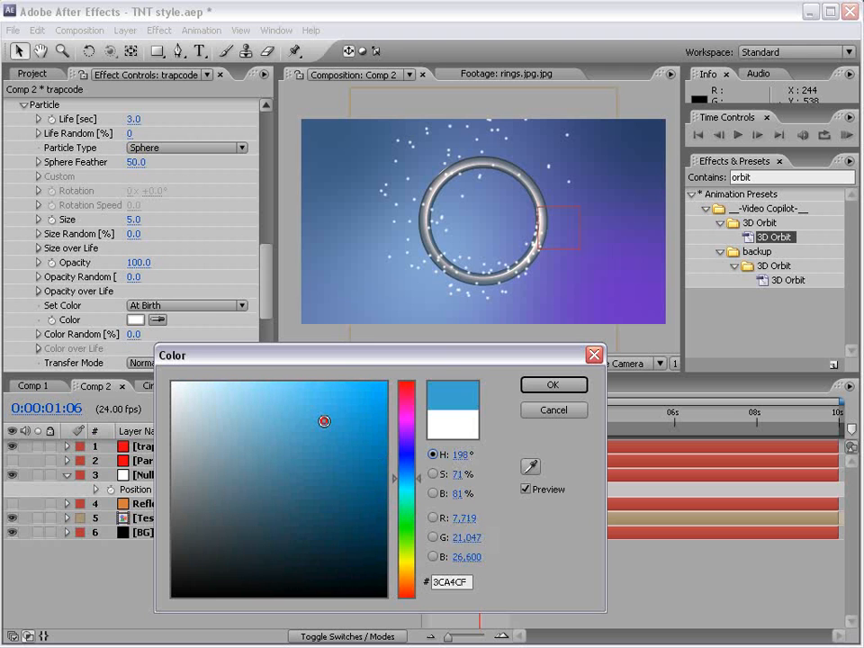
{"action": "left_click_drag", "start_coordinate": [324, 420], "coordinate": [357, 405]}
{"action": "left_click", "coordinate": [553, 384]}
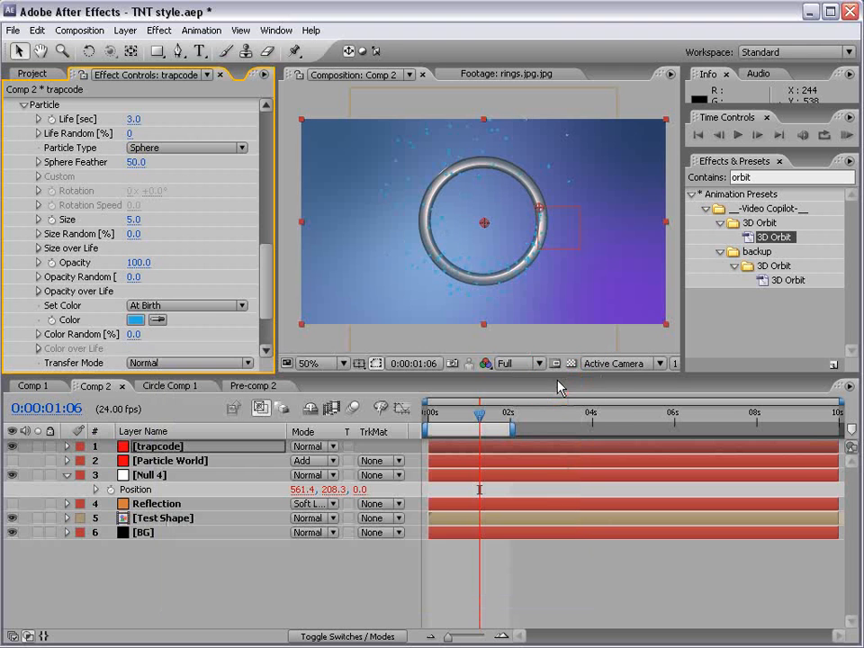
{"action": "left_click", "coordinate": [317, 446]}
{"action": "left_click", "coordinate": [325, 600]}
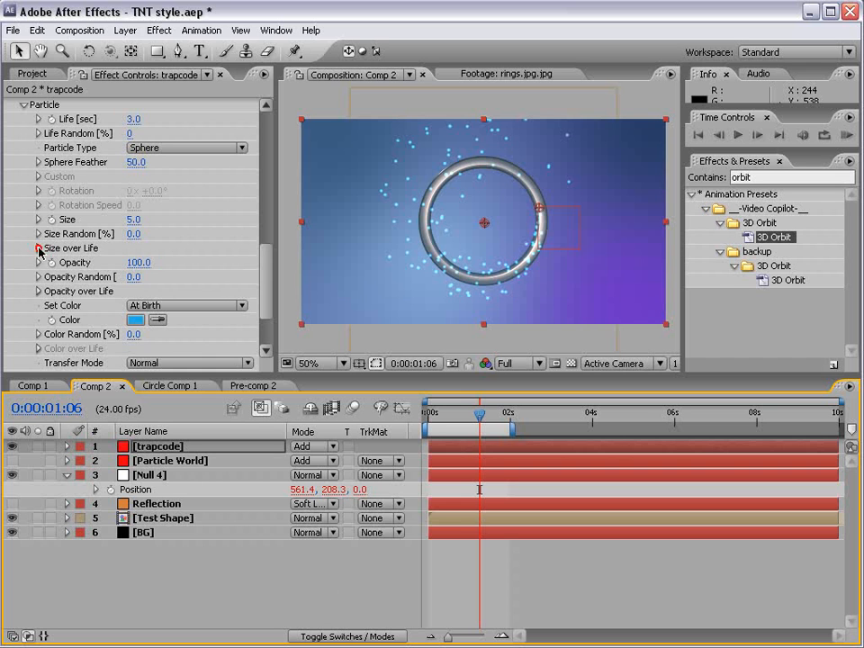
- Set the particles' Size over Life curve to a linear ramp falling from birth to death
{"action": "left_click", "coordinate": [39, 248]}
{"action": "left_click_drag", "start_coordinate": [280, 299], "coordinate": [337, 304]}
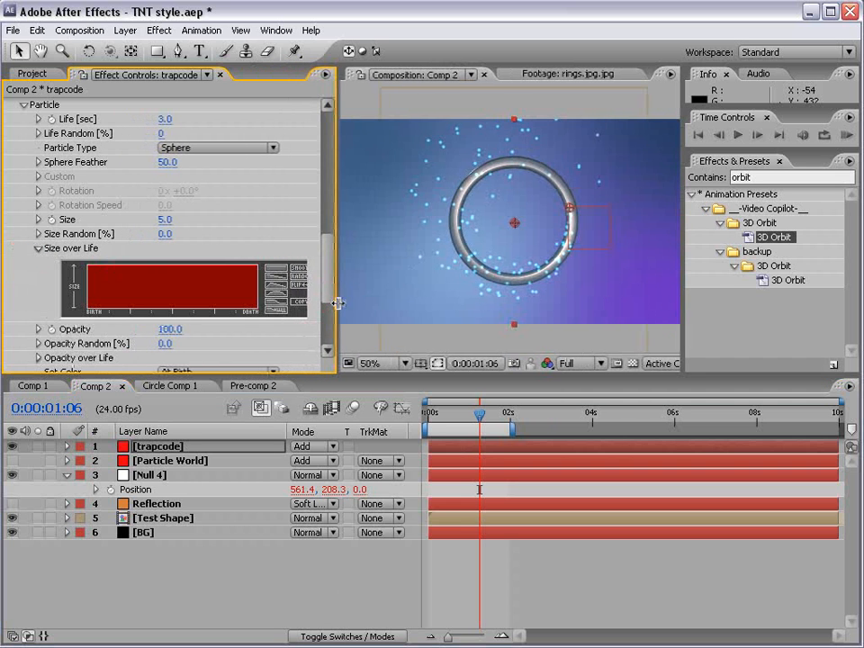
{"action": "left_click", "coordinate": [275, 270]}
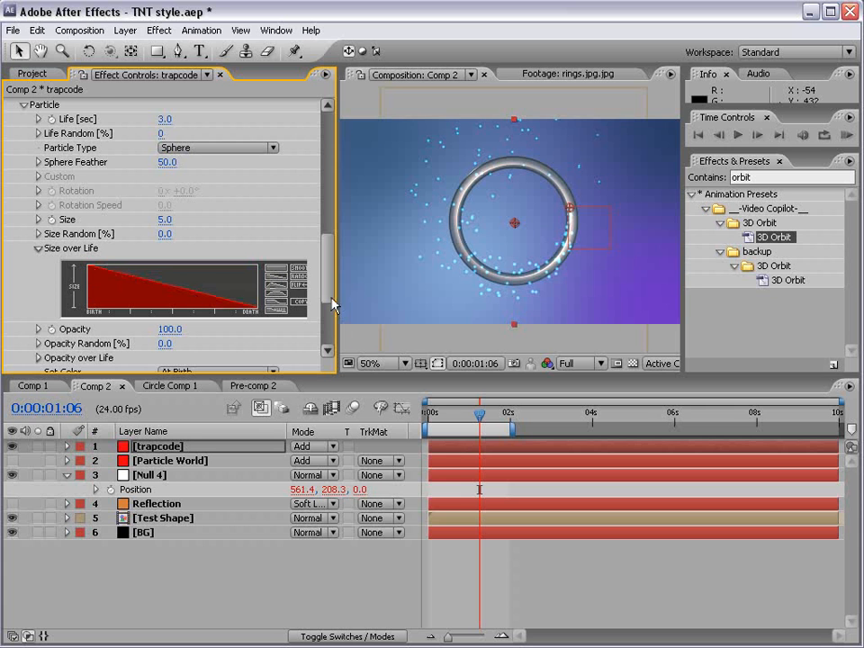
- Set the Particular particle Size to 2 and Size Random to about 59%
{"action": "scroll", "coordinate": [327, 283], "scroll_direction": "up", "scroll_amount": 5}
{"action": "left_click", "coordinate": [165, 291]}
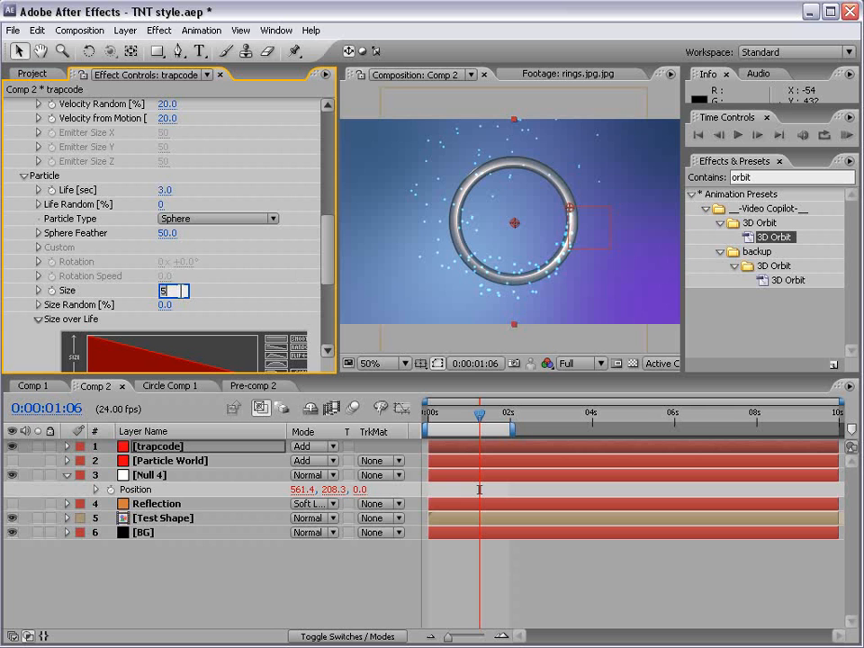
{"action": "type", "text": "2"}
{"action": "key", "text": "Return"}
{"action": "key", "text": "period"}
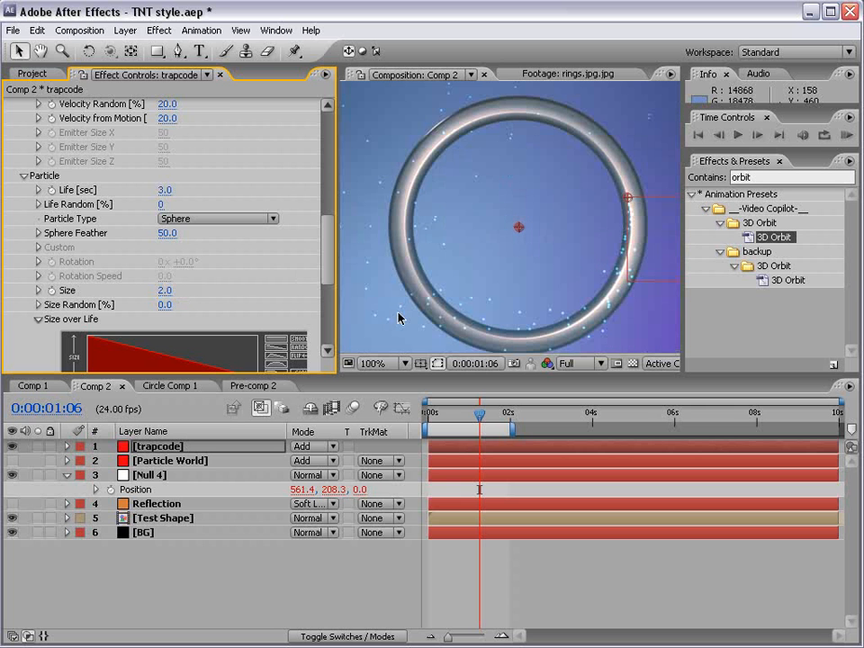
{"action": "left_click_drag", "start_coordinate": [163, 306], "coordinate": [277, 288]}
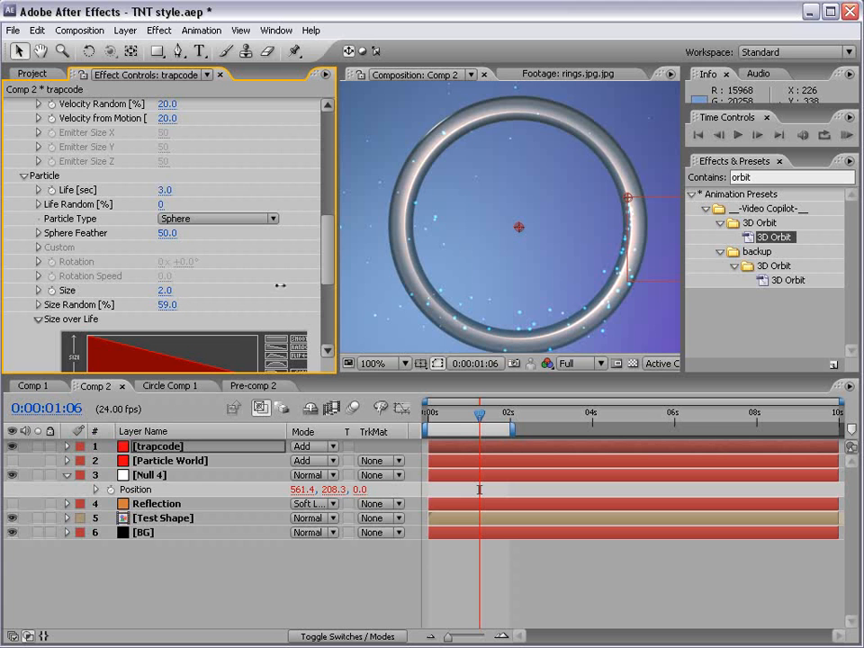
- Set the Particular particle Life to 2.5 seconds and the emitter Velocity to 0
{"action": "left_click", "coordinate": [160, 191]}
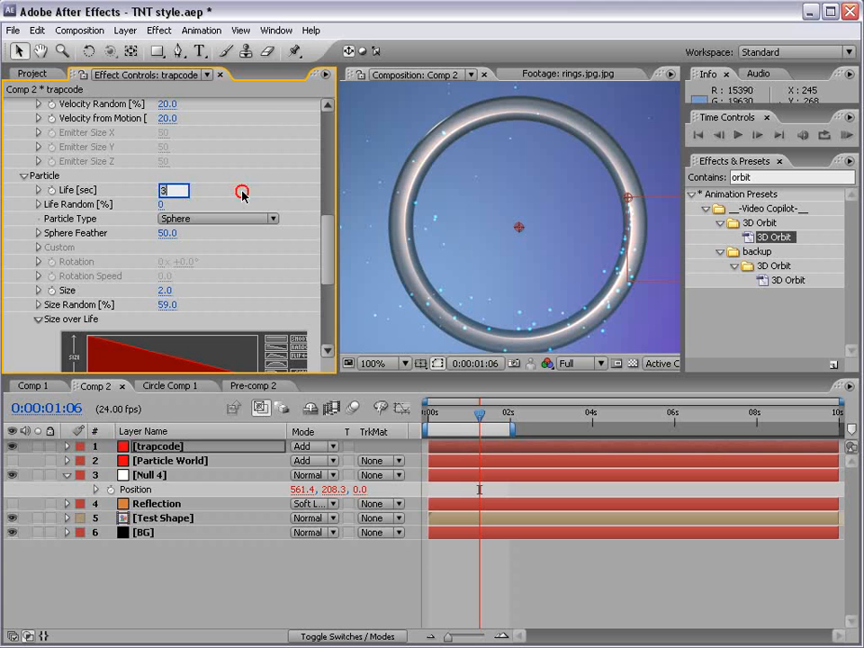
{"action": "key", "text": "Return"}
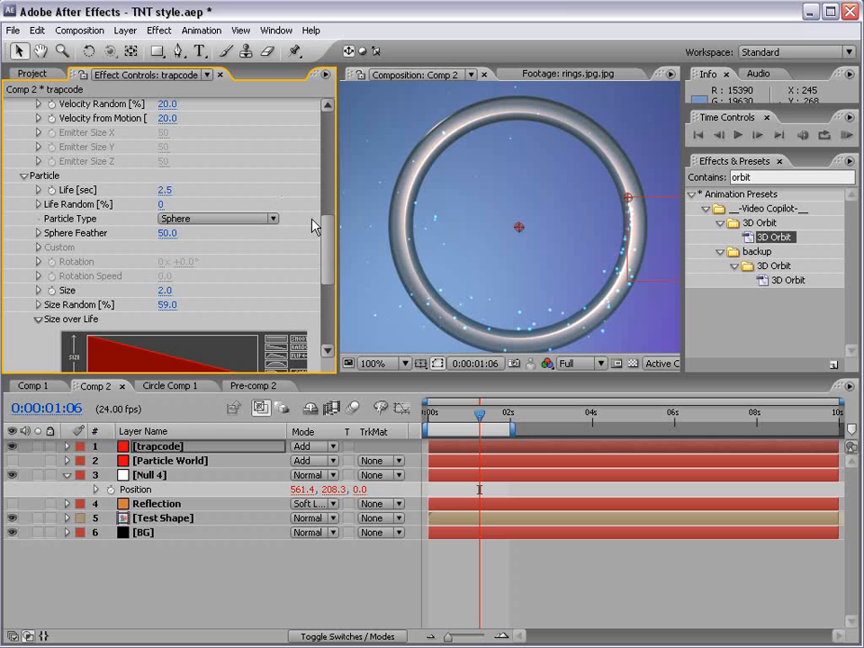
{"action": "scroll", "coordinate": [324, 226], "scroll_direction": "up", "scroll_amount": 3}
{"action": "left_click", "coordinate": [168, 217]}
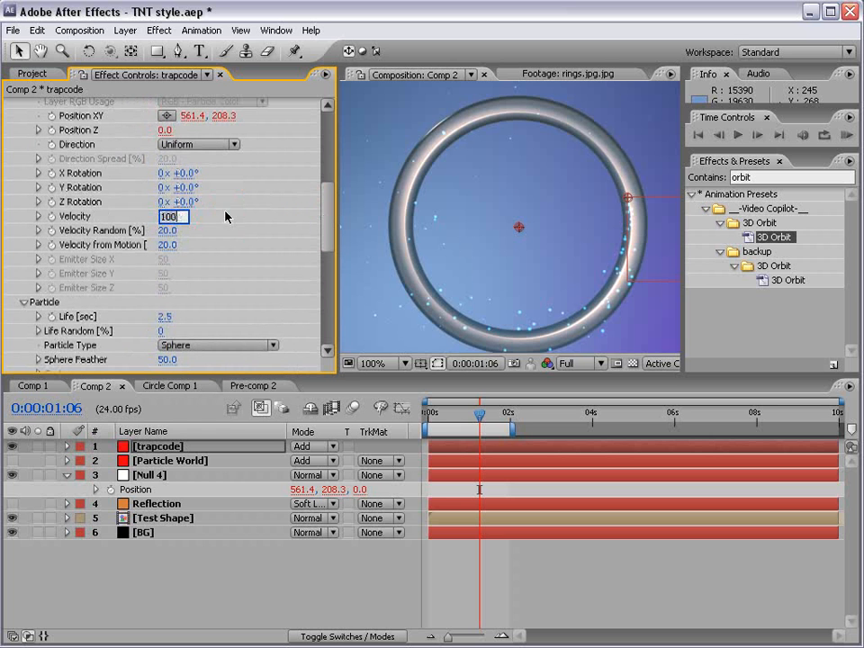
{"action": "key", "text": "Return"}
{"action": "scroll", "coordinate": [488, 216], "scroll_direction": "down", "scroll_amount": 1}
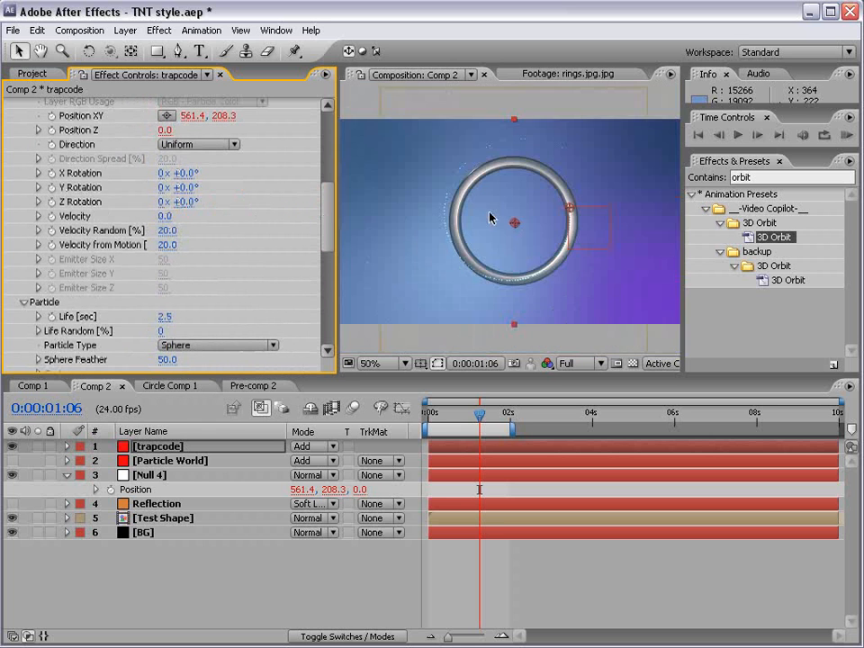
- Set the emitter's Velocity to 20 and its Velocity from Motion to 16%
{"action": "scroll", "coordinate": [403, 203], "scroll_direction": "up", "scroll_amount": 1}
{"action": "left_click_drag", "start_coordinate": [171, 247], "coordinate": [164, 218]}
{"action": "left_click_drag", "start_coordinate": [320, 225], "coordinate": [322, 184]}
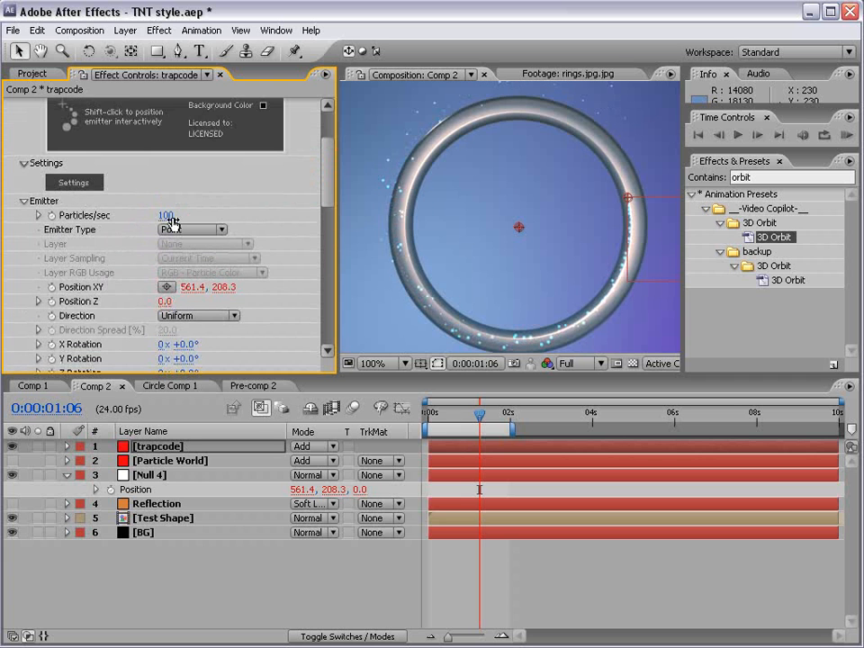
- Raise the emitter's Particles/sec to 585 and enlarge the composition viewer so the whole ring is in view
{"action": "left_click_drag", "start_coordinate": [170, 218], "coordinate": [171, 218]}
{"action": "left_click_drag", "start_coordinate": [683, 227], "coordinate": [824, 185]}
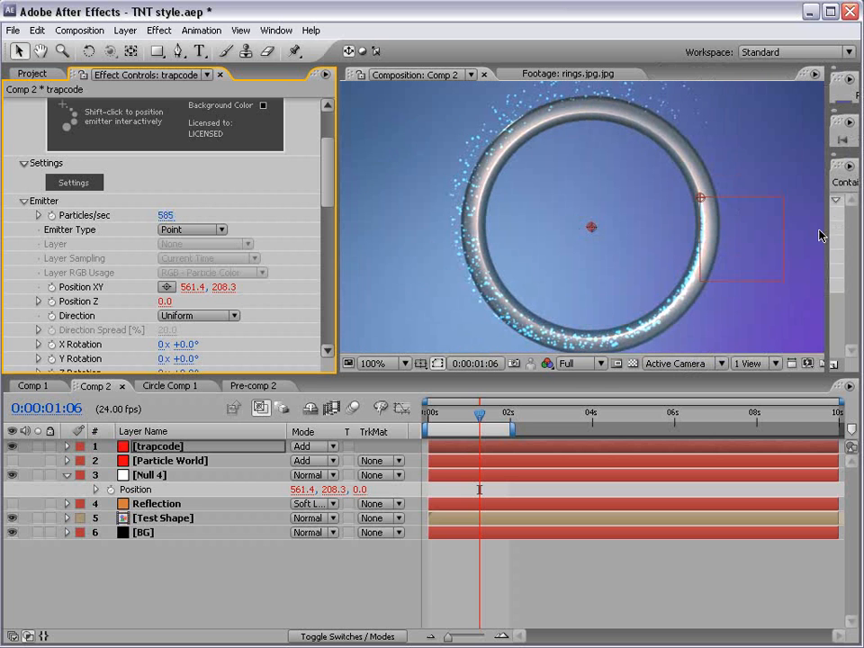
{"action": "left_click_drag", "start_coordinate": [558, 372], "coordinate": [569, 466]}
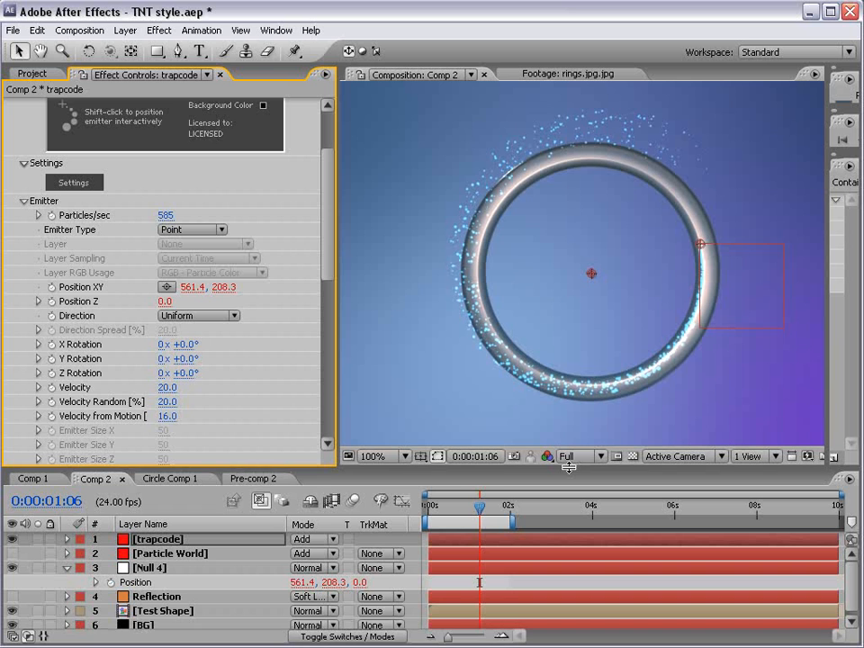
{"action": "left_click_drag", "start_coordinate": [438, 468], "coordinate": [437, 420]}
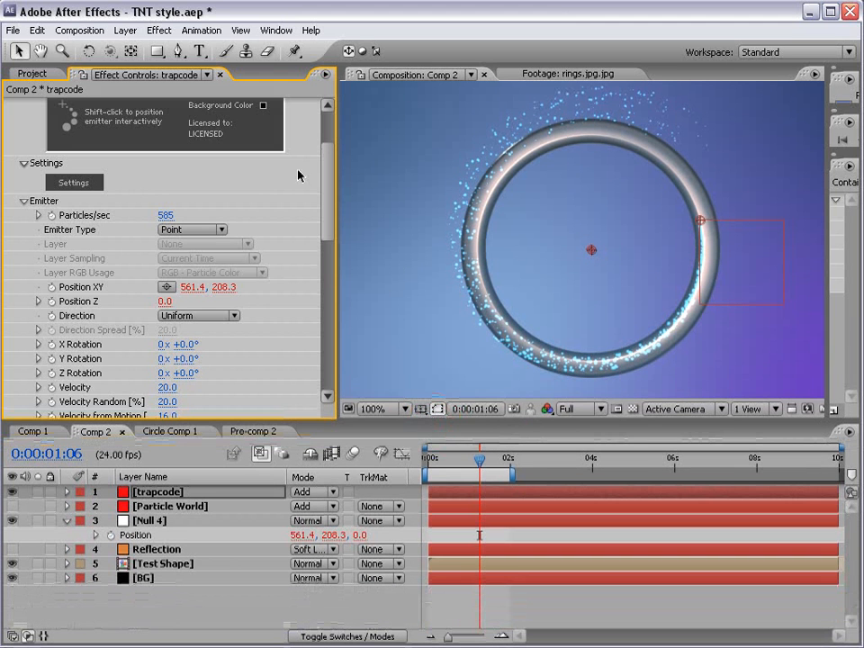
- Set the Transfer Mode of the particles to Add
{"action": "left_click_drag", "start_coordinate": [321, 210], "coordinate": [324, 285]}
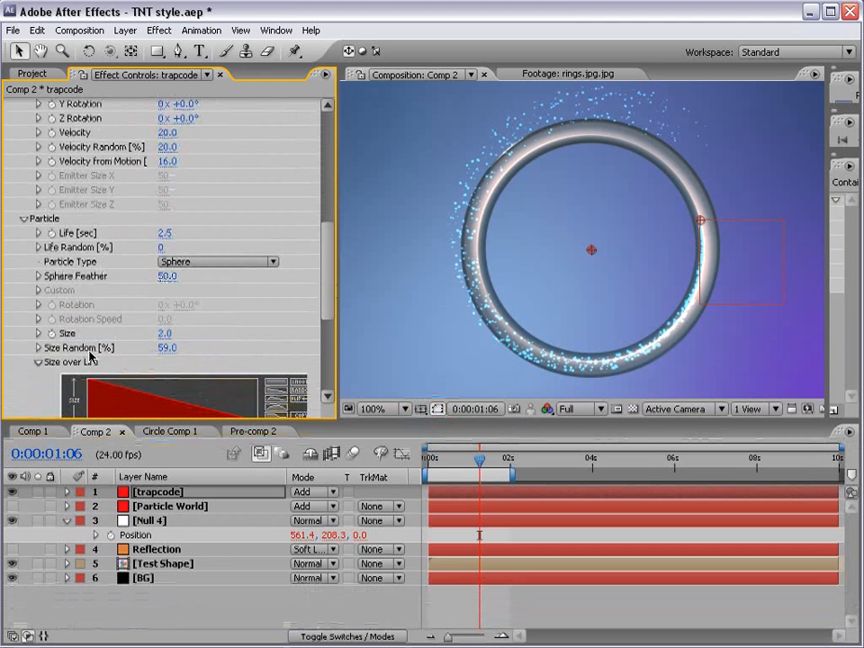
{"action": "scroll", "coordinate": [186, 361], "scroll_direction": "down", "scroll_amount": 5}
{"action": "key", "text": "v"}
{"action": "left_click", "coordinate": [198, 341]}
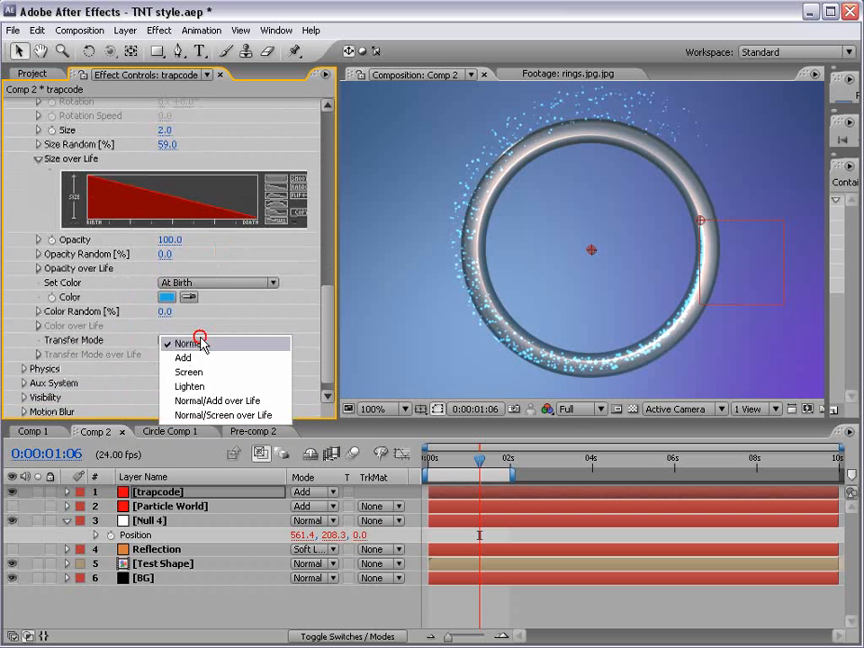
{"action": "left_click", "coordinate": [193, 358]}
- Set Affect Position to 196 in the Turbulence Field of Particular's Air physics
{"action": "left_click_drag", "start_coordinate": [324, 261], "coordinate": [324, 324]}
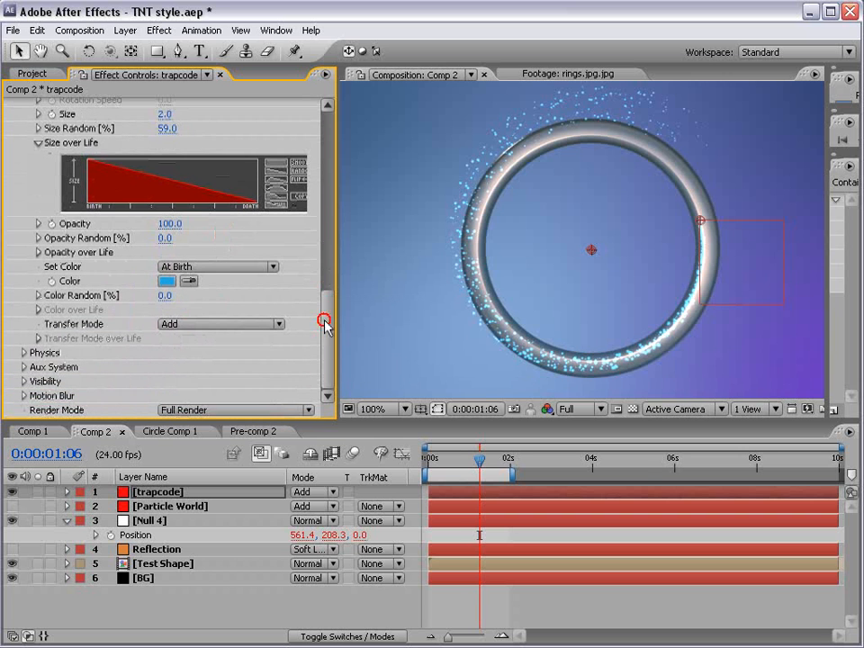
{"action": "left_click", "coordinate": [25, 354]}
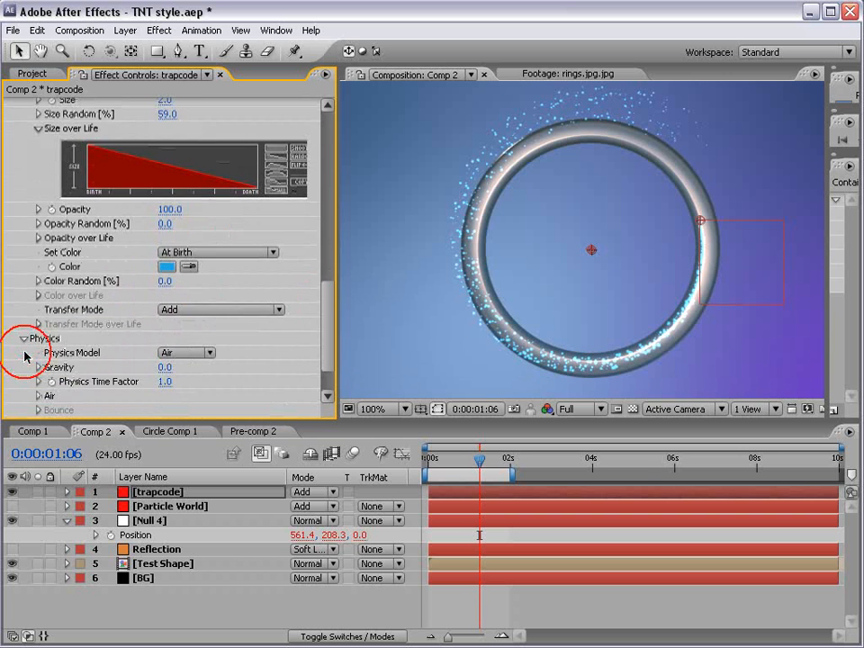
{"action": "left_click", "coordinate": [38, 396]}
{"action": "scroll", "coordinate": [120, 392], "scroll_direction": "down", "scroll_amount": 5}
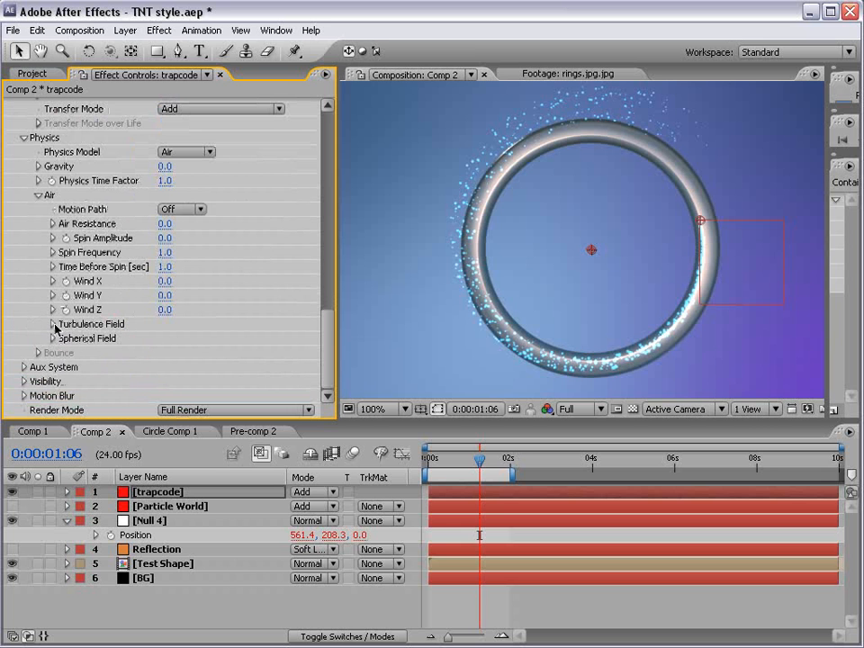
{"action": "left_click", "coordinate": [55, 325]}
{"action": "scroll", "coordinate": [56, 330], "scroll_direction": "down", "scroll_amount": 2}
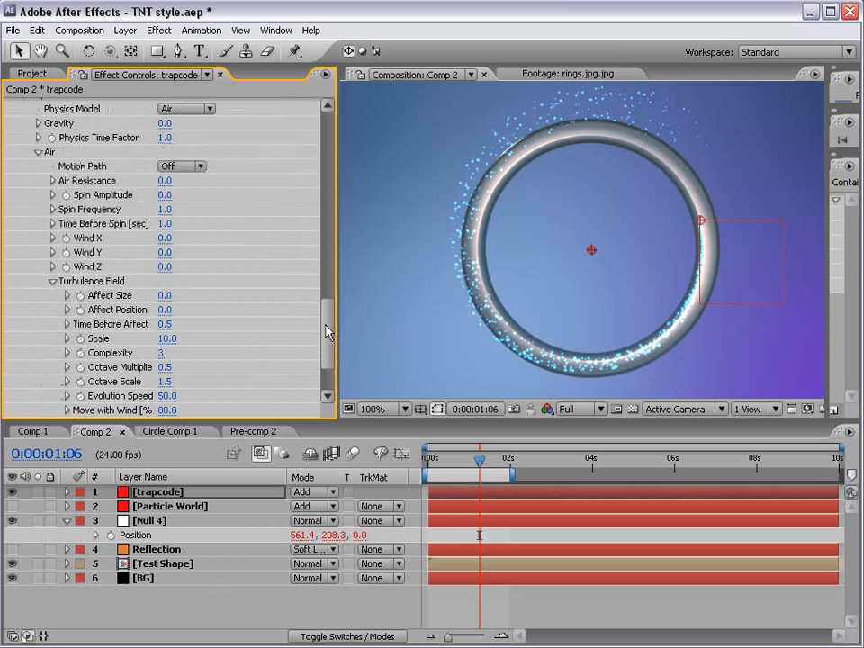
{"action": "left_click_drag", "start_coordinate": [326, 331], "coordinate": [328, 353]}
{"action": "left_click_drag", "start_coordinate": [166, 225], "coordinate": [307, 224]}
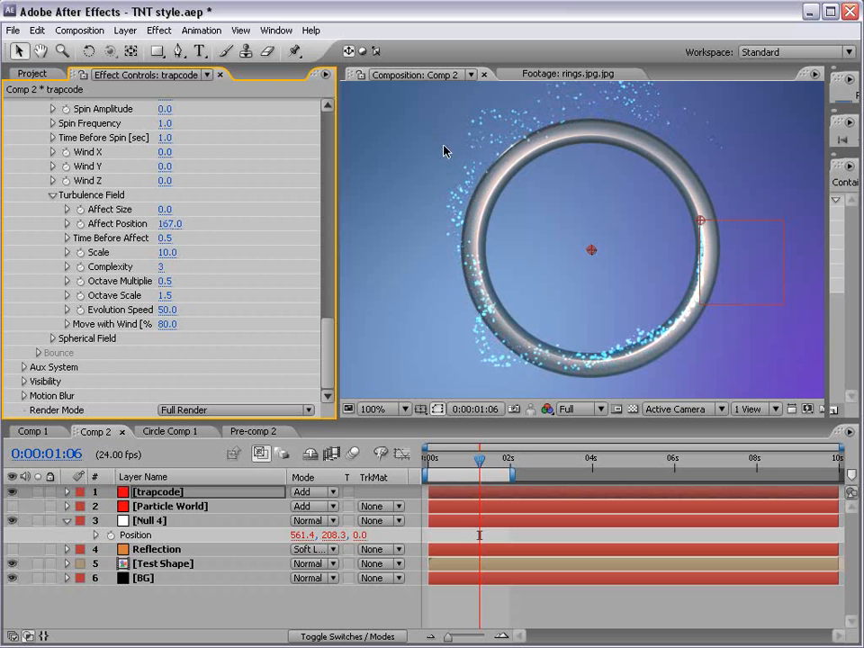
{"action": "mouse_move", "coordinate": [165, 225]}
{"action": "left_mouse_down"}
{"action": "mouse_move", "coordinate": [250, 224]}
{"action": "mouse_move", "coordinate": [117, 224]}
{"action": "mouse_move", "coordinate": [209, 209]}
{"action": "mouse_move", "coordinate": [172, 210]}
{"action": "left_mouse_up"}
- Set the turbulence Evolution Speed to 10 and preview the trail up to 0:00:01:23
{"action": "left_click", "coordinate": [168, 309]}
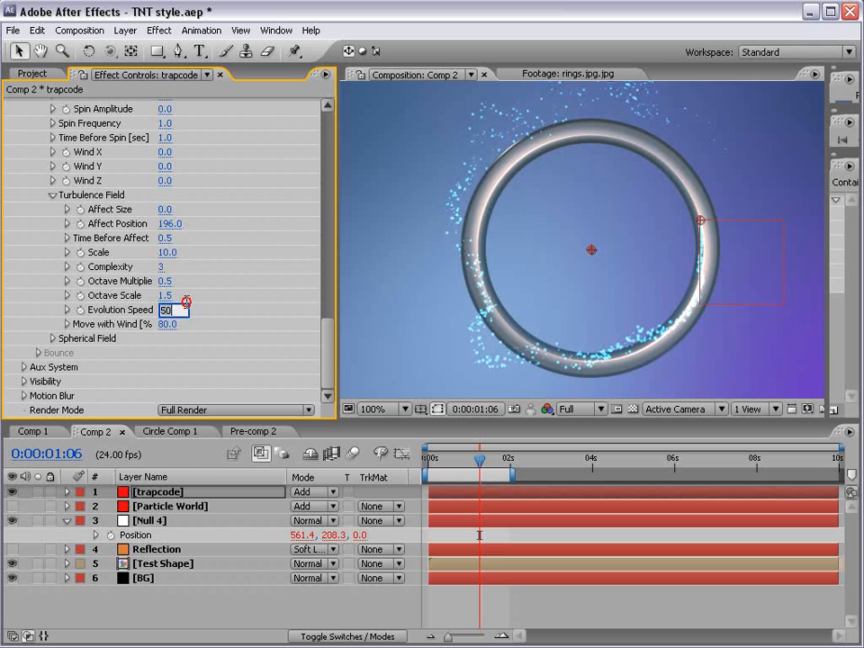
{"action": "key", "text": "Return"}
{"action": "left_click_drag", "start_coordinate": [487, 462], "coordinate": [511, 461]}
- Set the emitter's Velocity from Motion to 5% and preview the trail up to 0:00:02:00
{"action": "left_click_drag", "start_coordinate": [329, 344], "coordinate": [324, 194]}
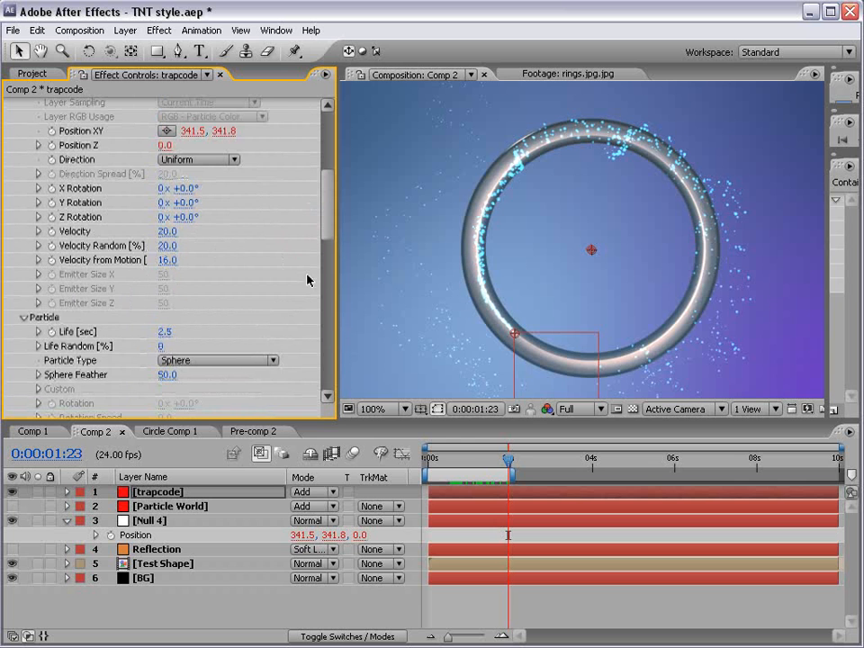
{"action": "left_click_drag", "start_coordinate": [336, 297], "coordinate": [349, 290]}
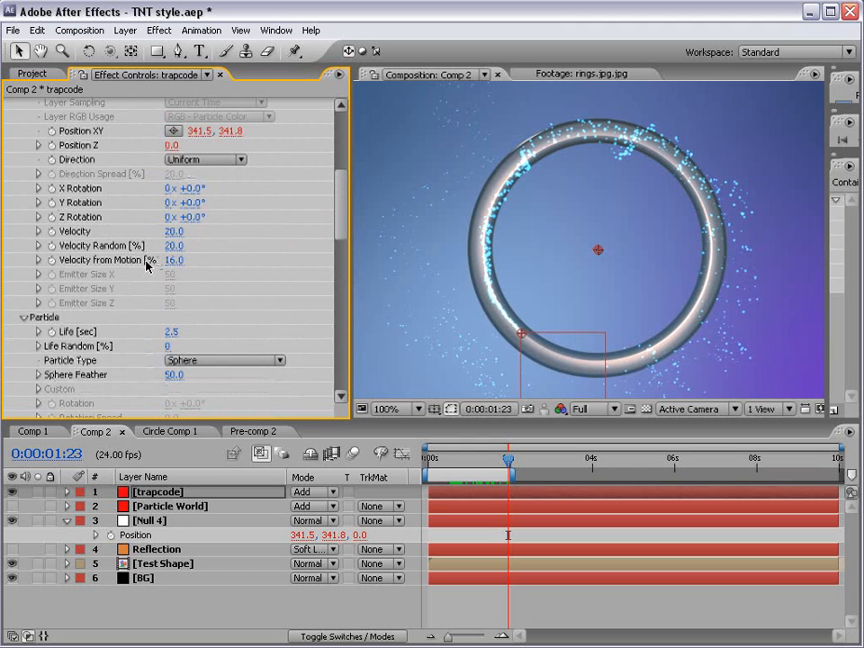
{"action": "left_click", "coordinate": [173, 260]}
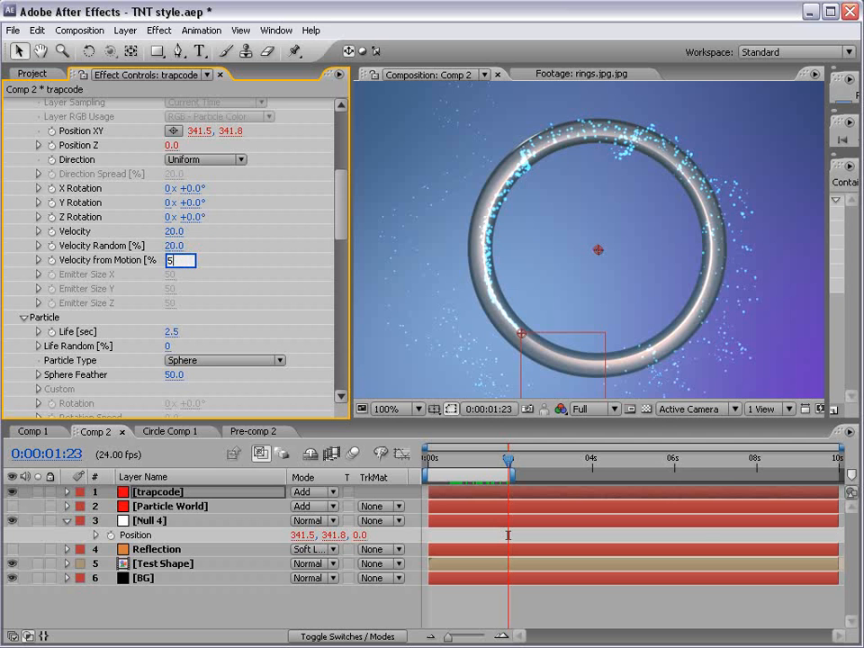
{"action": "type", "text": "5"}
{"action": "key", "text": "Return"}
{"action": "left_click_drag", "start_coordinate": [441, 459], "coordinate": [510, 465]}
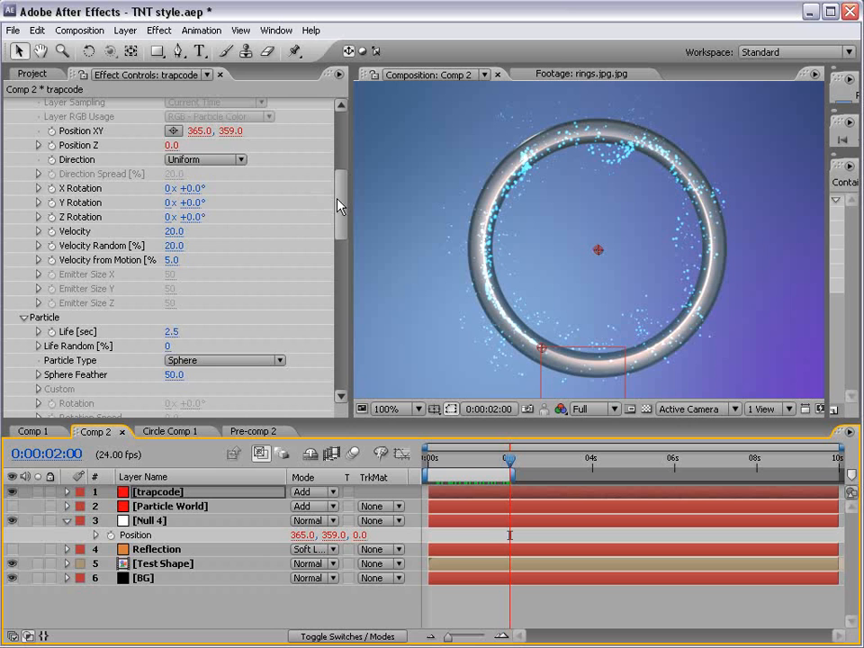
- Raise the emitter's Particles/sec to 1553
{"action": "scroll", "coordinate": [339, 199], "scroll_direction": "up", "scroll_amount": 5}
{"action": "left_click_drag", "start_coordinate": [171, 240], "coordinate": [619, 265]}
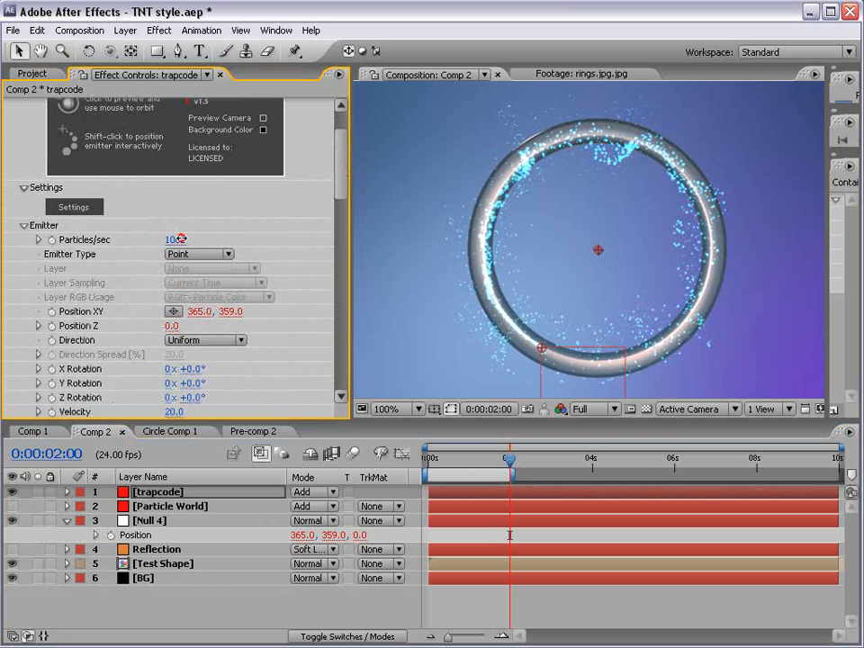
{"action": "left_click_drag", "start_coordinate": [180, 238], "coordinate": [554, 232]}
- Set the Air physics Wind Y to -14 and Wind X to 11, and check the trail at 0:00:01:16
{"action": "left_click_drag", "start_coordinate": [340, 187], "coordinate": [347, 367]}
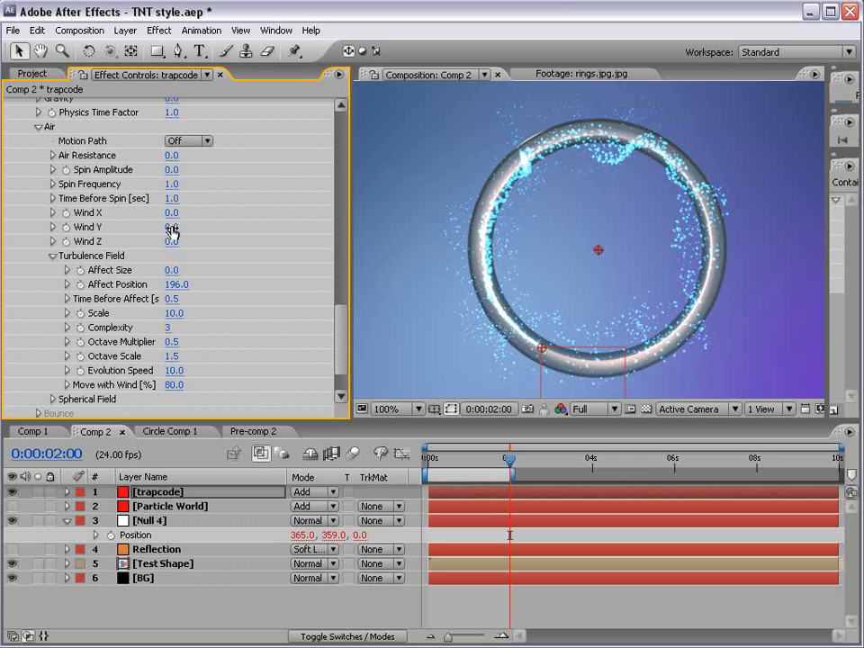
{"action": "mouse_move", "coordinate": [171, 230]}
{"action": "left_mouse_down"}
{"action": "mouse_move", "coordinate": [155, 227]}
{"action": "mouse_move", "coordinate": [180, 212]}
{"action": "mouse_move", "coordinate": [171, 212]}
{"action": "left_mouse_up"}
{"action": "mouse_move", "coordinate": [510, 460]}
{"action": "left_mouse_down"}
{"action": "mouse_move", "coordinate": [434, 460]}
{"action": "mouse_move", "coordinate": [480, 460]}
{"action": "mouse_move", "coordinate": [500, 448]}
{"action": "left_mouse_up"}
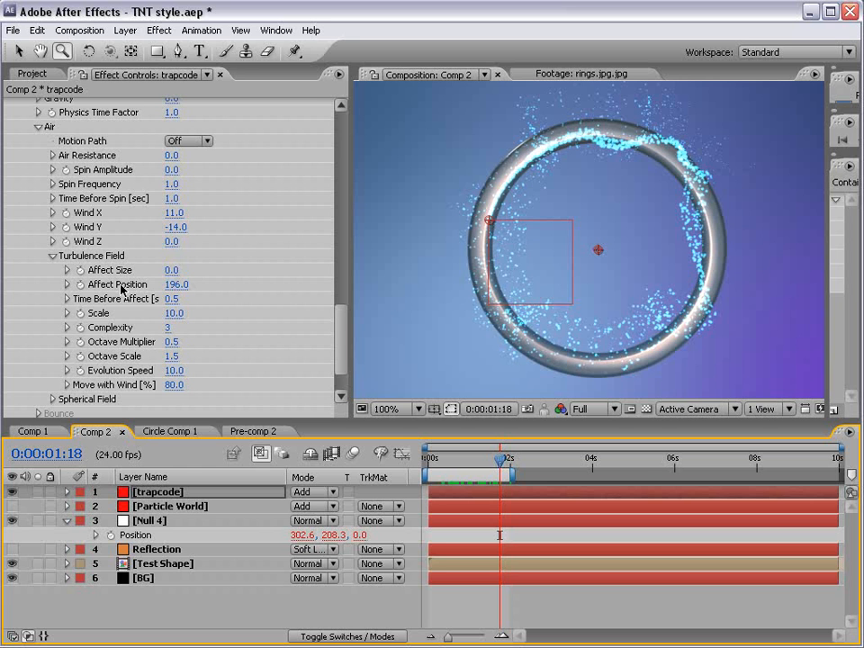
{"action": "mouse_move", "coordinate": [500, 459]}
{"action": "left_mouse_down"}
{"action": "mouse_move", "coordinate": [446, 459]}
{"action": "mouse_move", "coordinate": [497, 463]}
{"action": "left_mouse_up"}
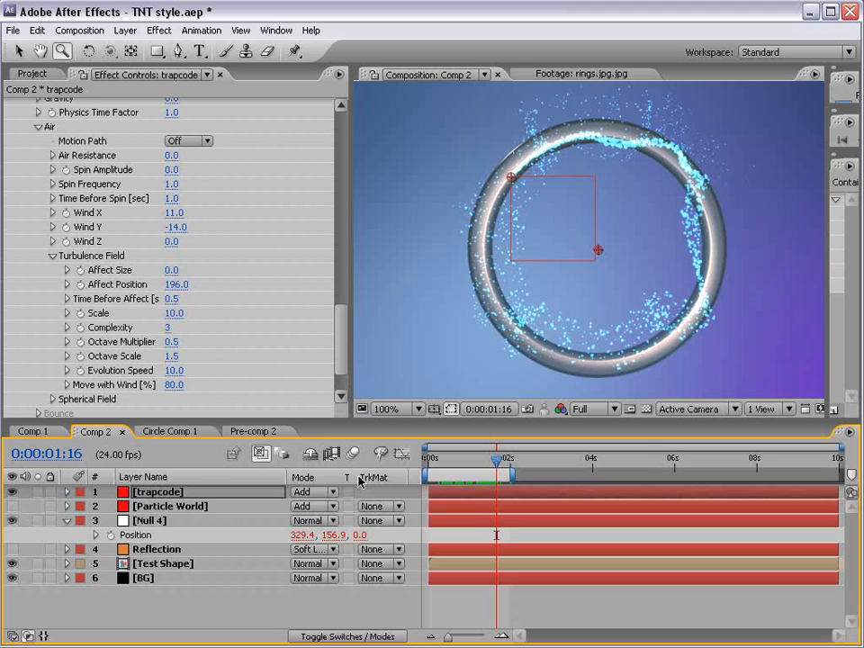
- Duplicate the trapcode layer
{"action": "left_click", "coordinate": [161, 492]}
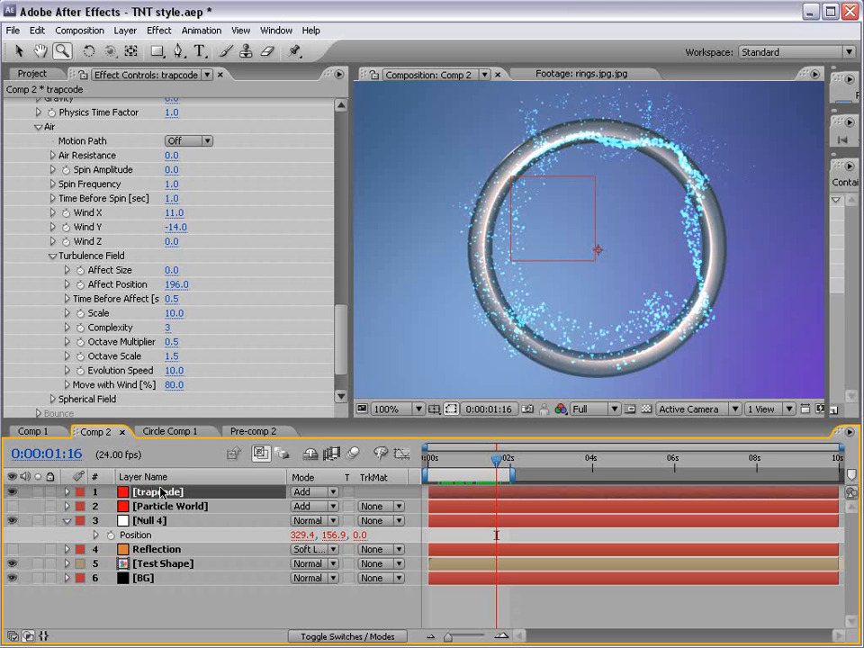
{"action": "left_click", "coordinate": [160, 494]}
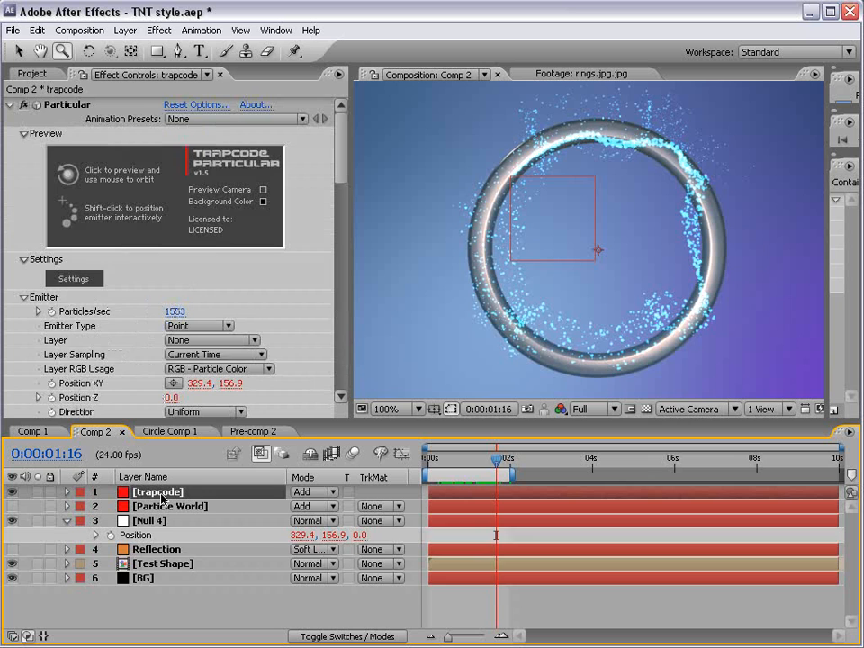
{"action": "key", "text": "ctrl+d"}
{"action": "left_click", "coordinate": [36, 30]}
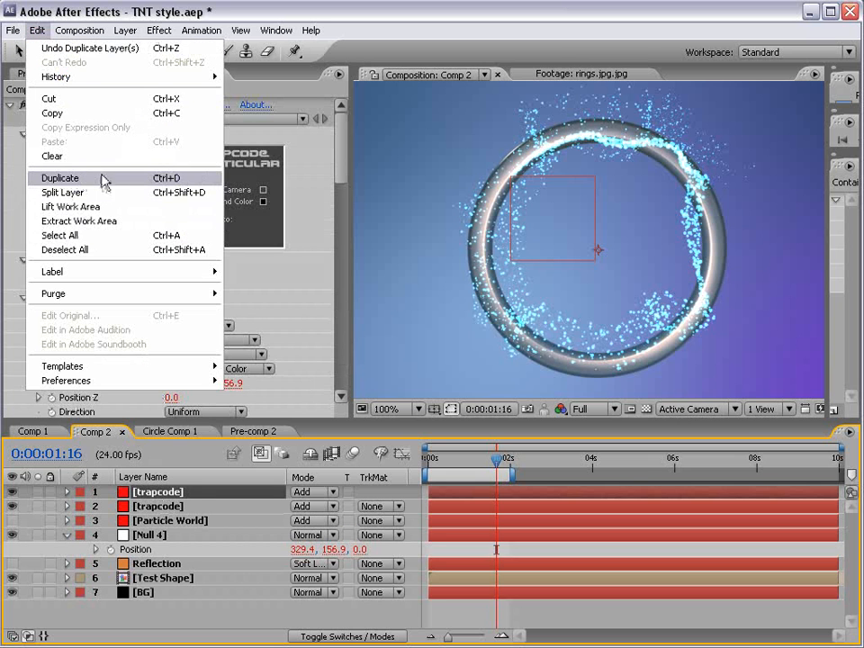
{"action": "left_click", "coordinate": [315, 205]}
- On the upper trapcode layer, set Velocity Random to 65% and adjust the turbulence Affect Position
{"action": "left_click_drag", "start_coordinate": [338, 177], "coordinate": [338, 216]}
{"action": "left_click_drag", "start_coordinate": [177, 312], "coordinate": [202, 295]}
{"action": "left_click_drag", "start_coordinate": [339, 216], "coordinate": [338, 358]}
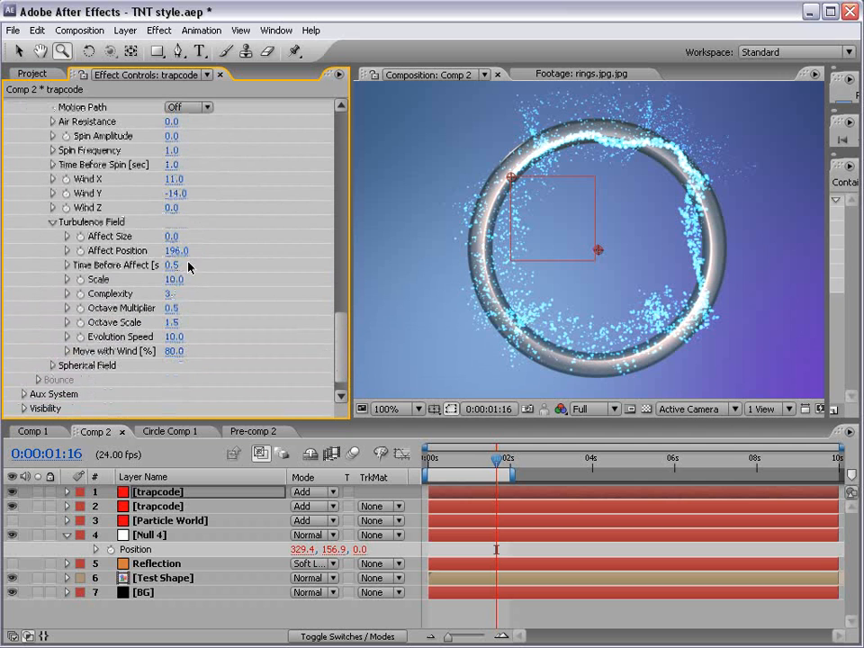
{"action": "left_click_drag", "start_coordinate": [176, 255], "coordinate": [220, 246]}
- Set the upper trapcode layer's emitter Velocity to 50 and preview the spread up to 0:00:01:06
{"action": "left_click_drag", "start_coordinate": [341, 342], "coordinate": [343, 211]}
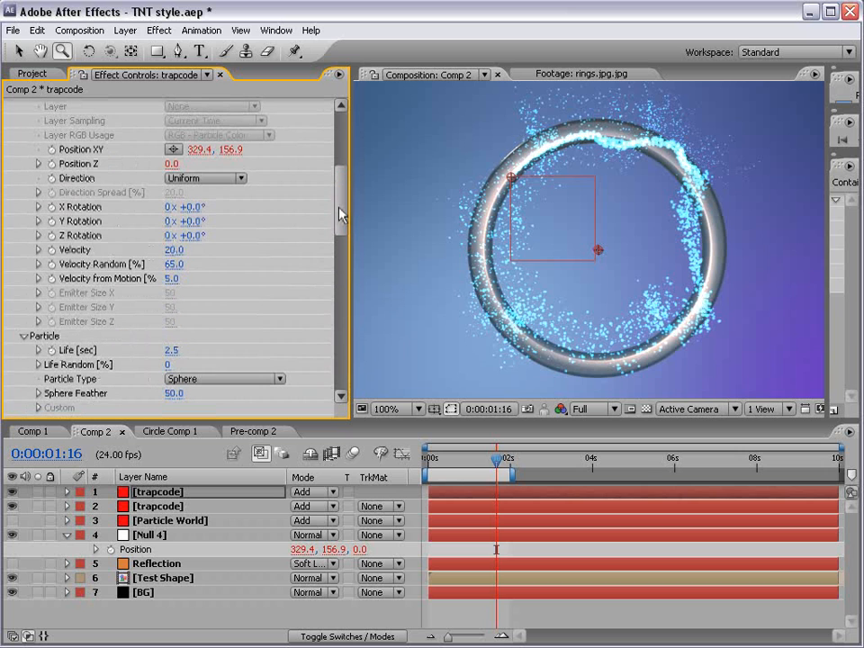
{"action": "left_click_drag", "start_coordinate": [174, 254], "coordinate": [175, 251]}
{"action": "left_click_drag", "start_coordinate": [442, 459], "coordinate": [478, 463]}
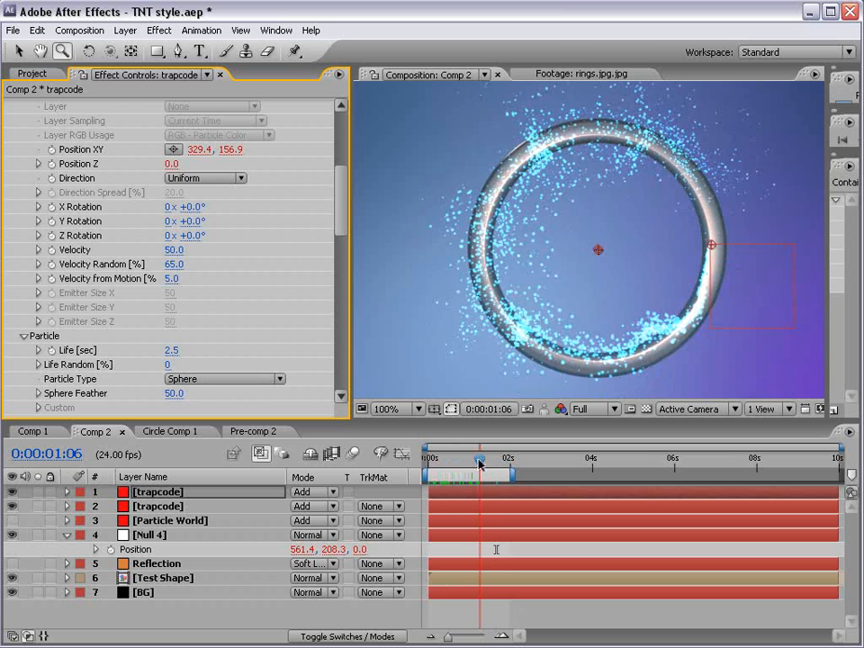
- Set the particle Size of the upper trapcode layer to 1.5
{"action": "left_click_drag", "start_coordinate": [341, 202], "coordinate": [340, 248]}
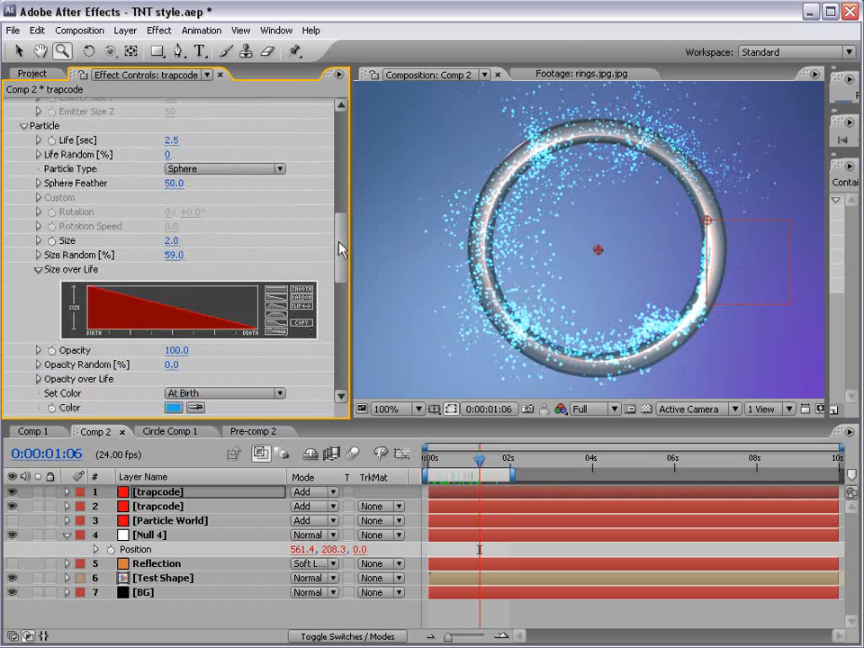
{"action": "left_click", "coordinate": [173, 240]}
{"action": "type", "text": "1.5"}
{"action": "key", "text": "Return"}
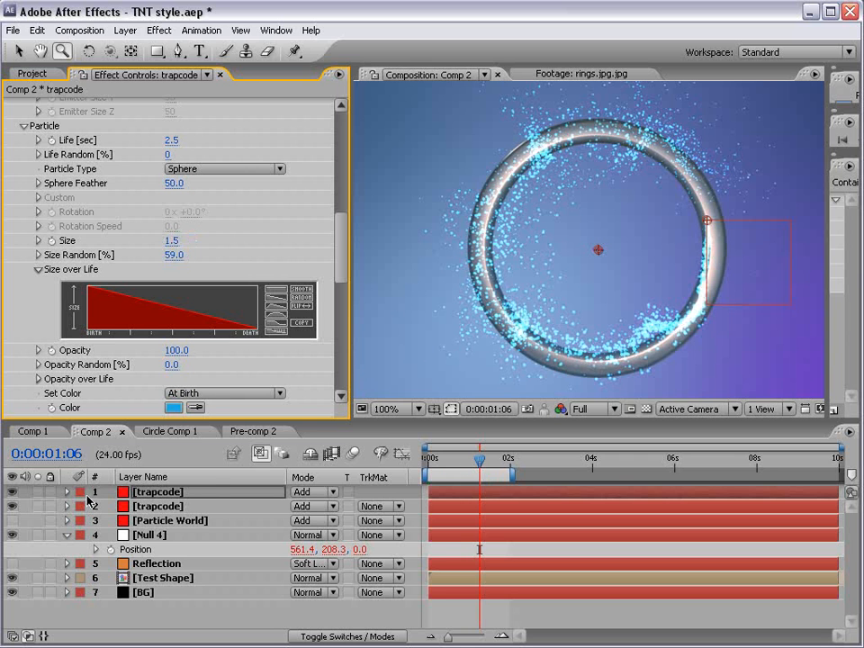
- Set the lower trapcode layer's emitter Velocity to 10 and preview both trails up to 0:00:01:12
{"action": "left_click", "coordinate": [154, 508]}
{"action": "left_click_drag", "start_coordinate": [338, 164], "coordinate": [341, 202]}
{"action": "left_click", "coordinate": [175, 330]}
{"action": "type", "text": "10"}
{"action": "key", "text": "Return"}
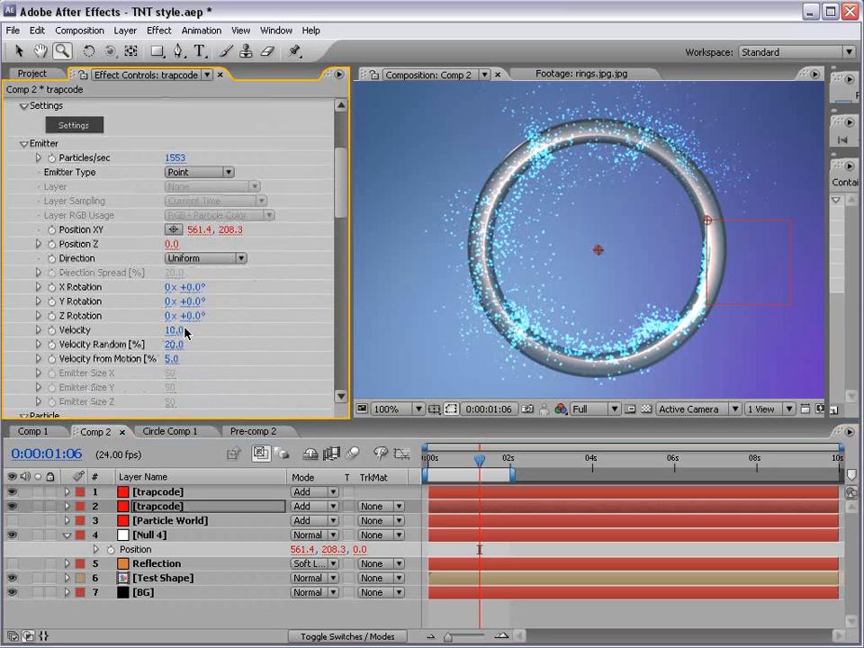
{"action": "left_click_drag", "start_coordinate": [468, 464], "coordinate": [490, 463]}
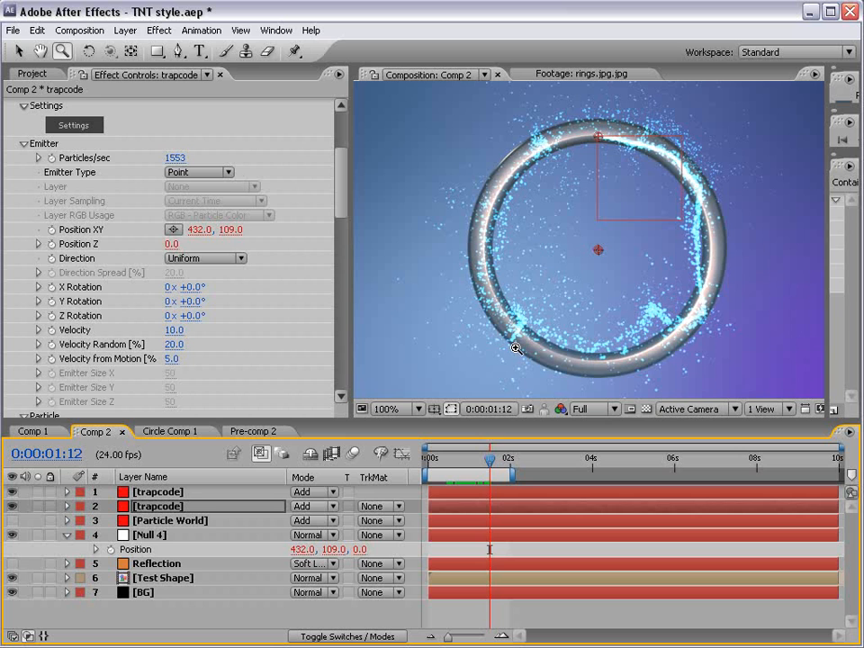
- Duplicate the upper trapcode layer and rename the copy Line
{"action": "left_click", "coordinate": [167, 494]}
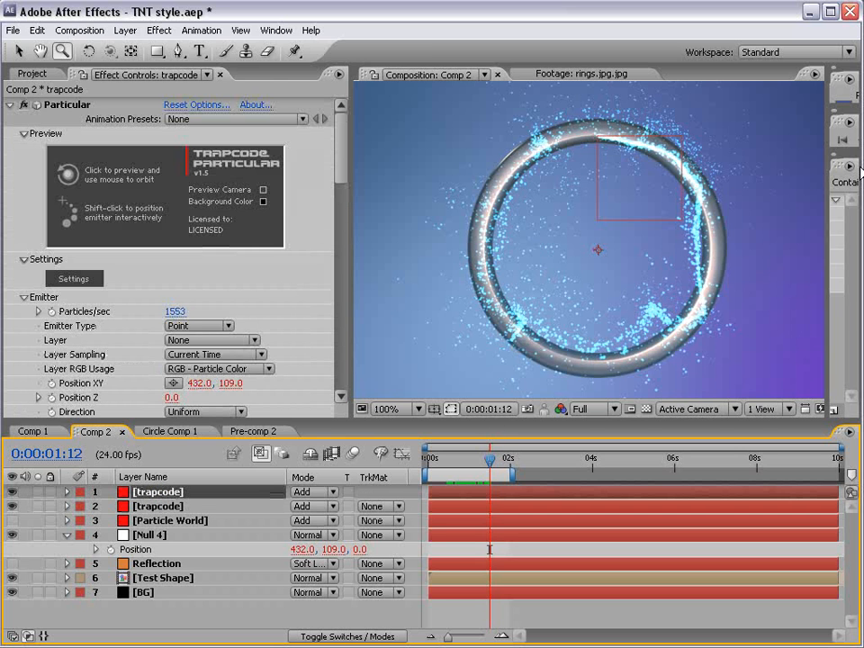
{"action": "key", "text": "v"}
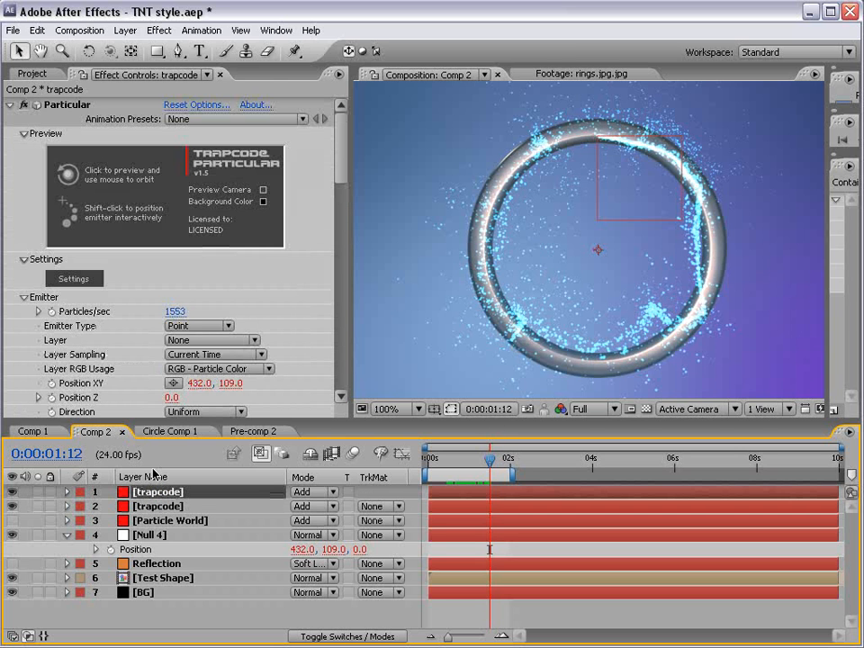
{"action": "key", "text": "ctrl+d"}
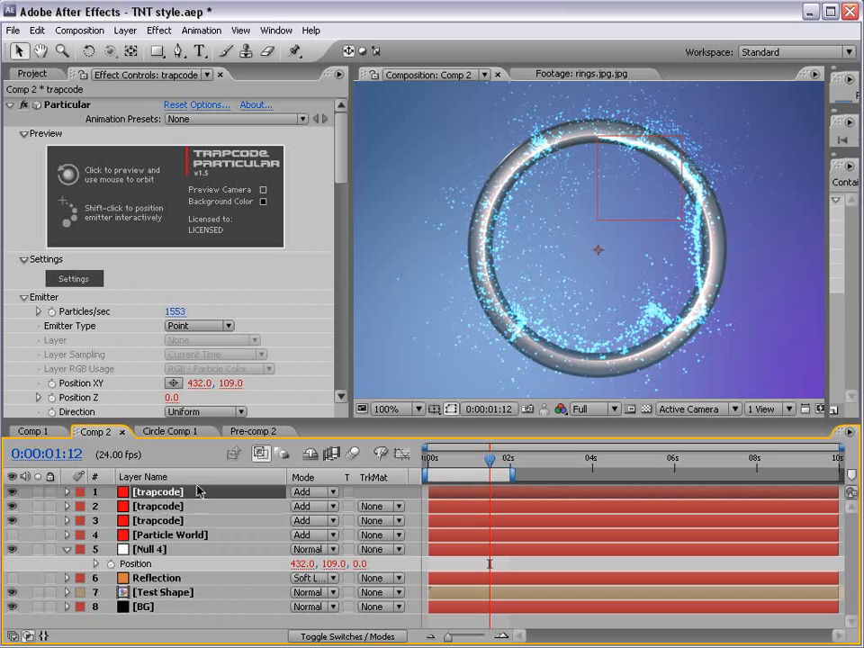
{"action": "key", "text": "Return"}
{"action": "type", "text": "L"}
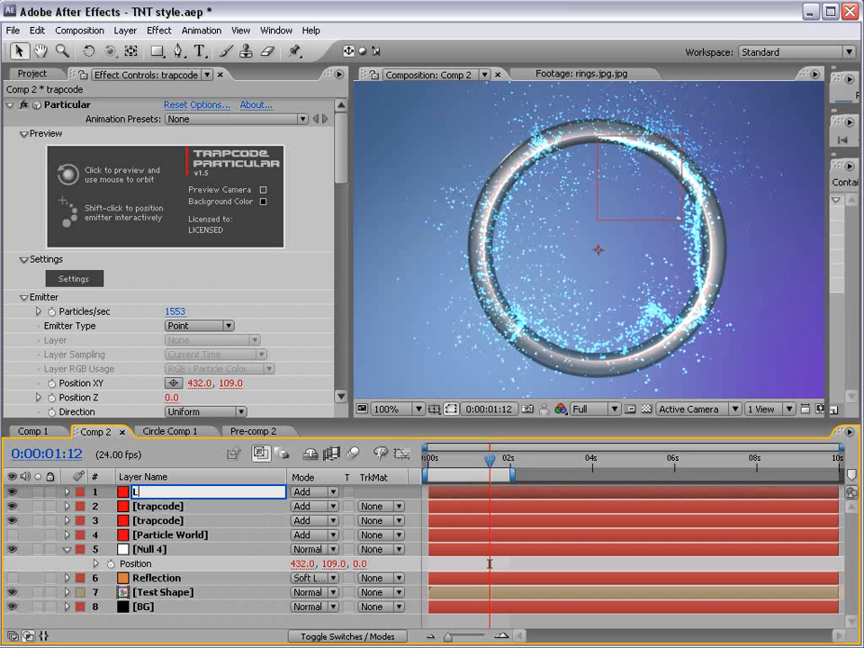
{"action": "type", "text": "ine"}
{"action": "key", "text": "Return"}
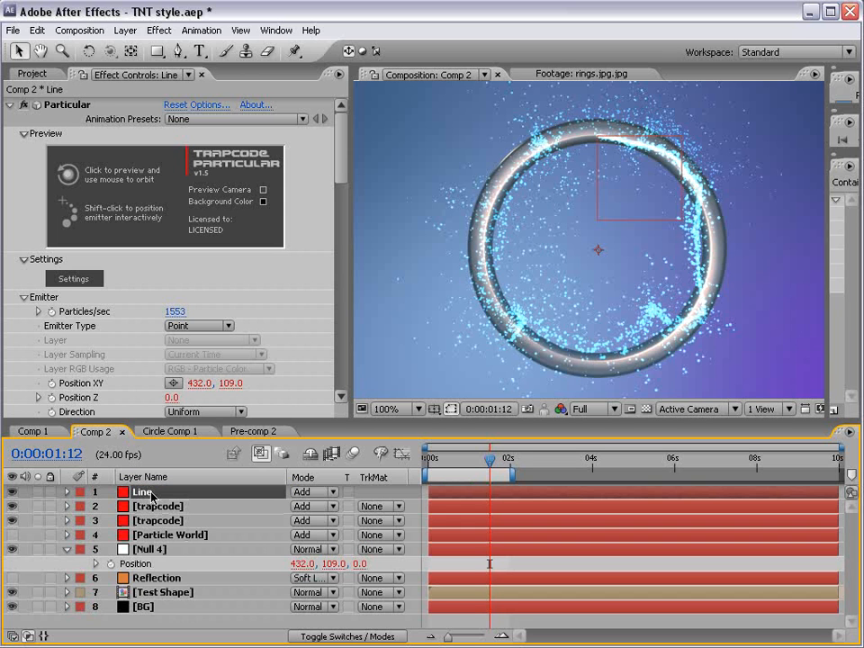
- Solo the Line layer and set its emitter Velocity and Velocity Random to 0, keeping Velocity from Motion at 5
{"action": "left_click", "coordinate": [36, 492]}
{"action": "left_click_drag", "start_coordinate": [343, 155], "coordinate": [341, 212]}
{"action": "left_click", "coordinate": [177, 255]}
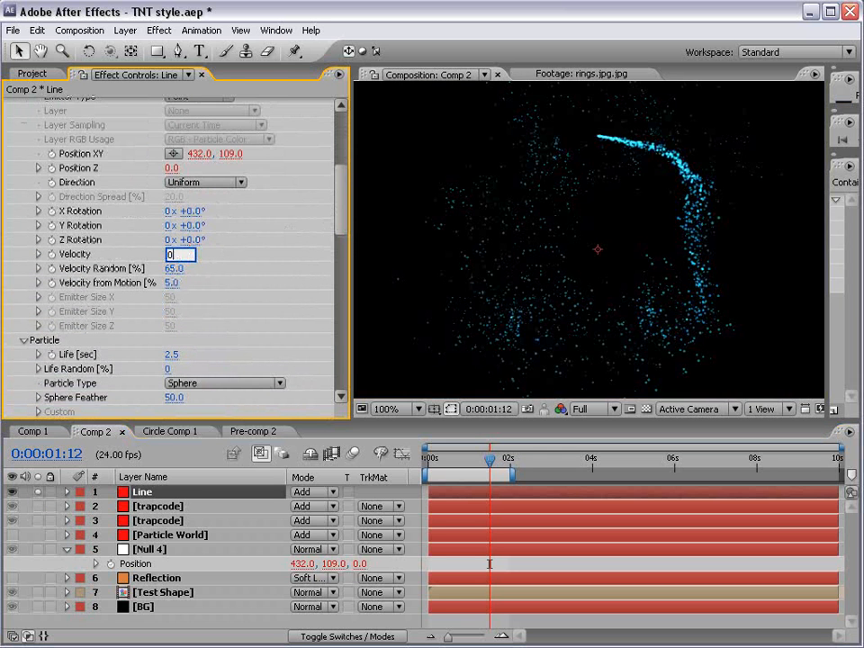
{"action": "key", "text": "Tab"}
{"action": "type", "text": "0"}
{"action": "key", "text": "Tab"}
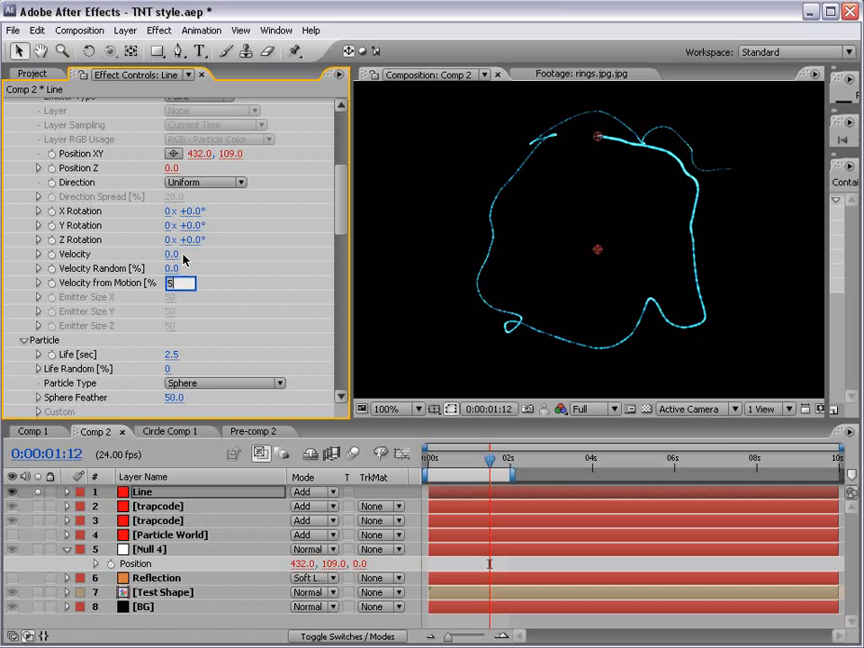
{"action": "type", "text": "5"}
- Reduce the Line layer's turbulence Affect Position to 106 and preview the trail up to 0:00:01:03
{"action": "left_click_drag", "start_coordinate": [342, 212], "coordinate": [333, 330]}
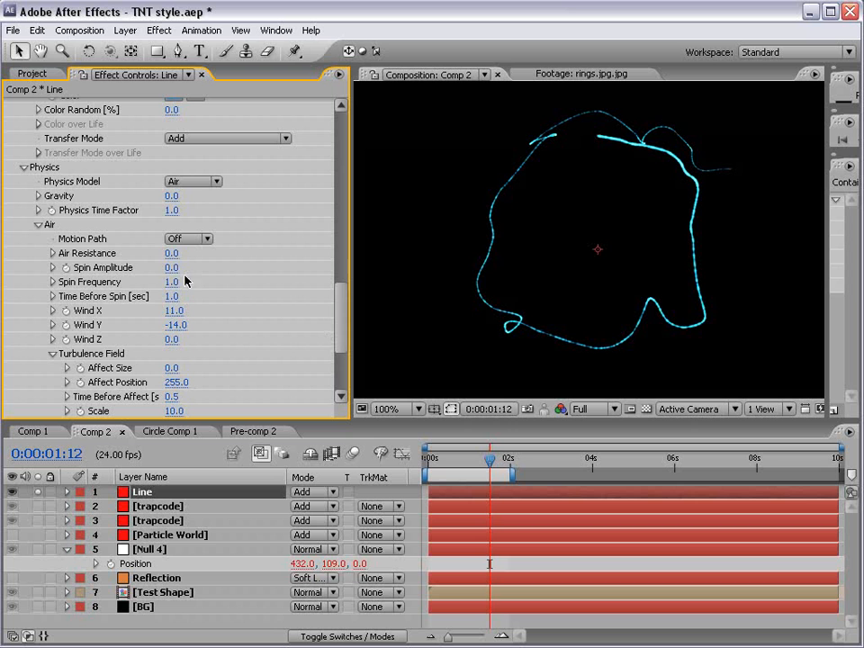
{"action": "scroll", "coordinate": [230, 333], "scroll_direction": "down", "scroll_amount": 3}
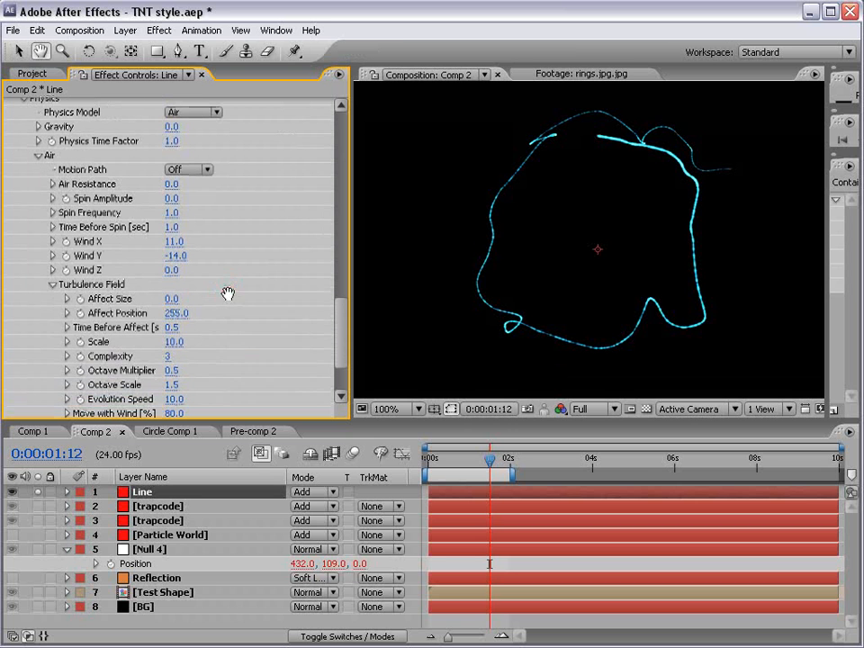
{"action": "left_click", "coordinate": [175, 314]}
{"action": "left_click_drag", "start_coordinate": [175, 313], "coordinate": [143, 313]}
{"action": "left_click", "coordinate": [443, 461]}
{"action": "left_click_drag", "start_coordinate": [443, 461], "coordinate": [475, 461]}
- Set the Line layer's particle Size to 1.0 and raise Particles/sec to 6633
{"action": "left_click_drag", "start_coordinate": [335, 333], "coordinate": [340, 276]}
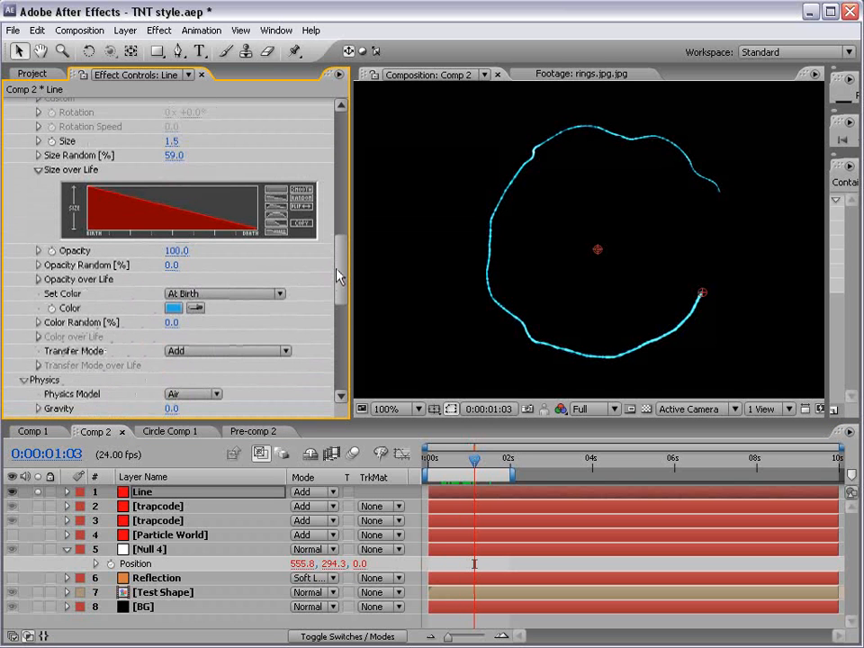
{"action": "left_click", "coordinate": [172, 141]}
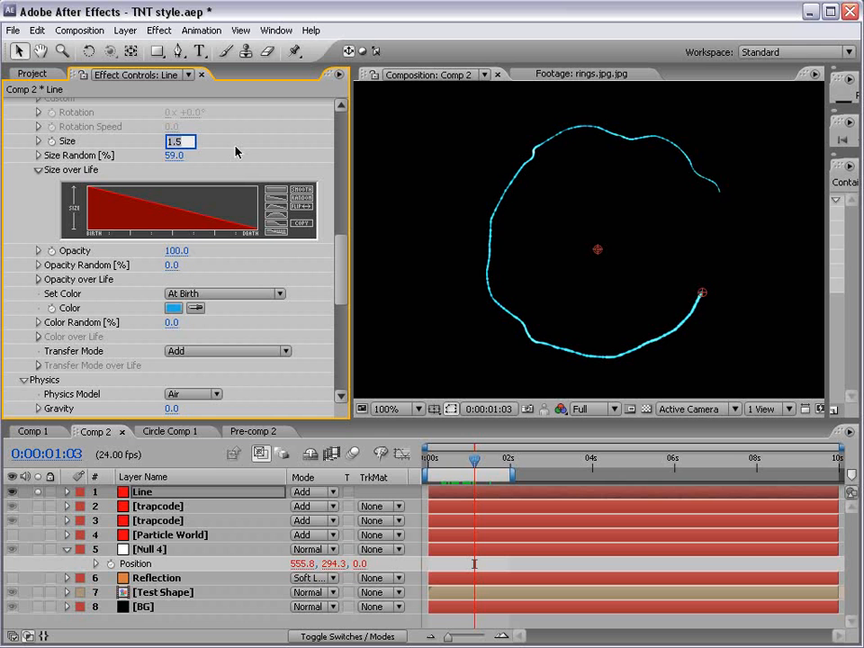
{"action": "key", "text": "Return"}
{"action": "left_click_drag", "start_coordinate": [347, 266], "coordinate": [341, 162]}
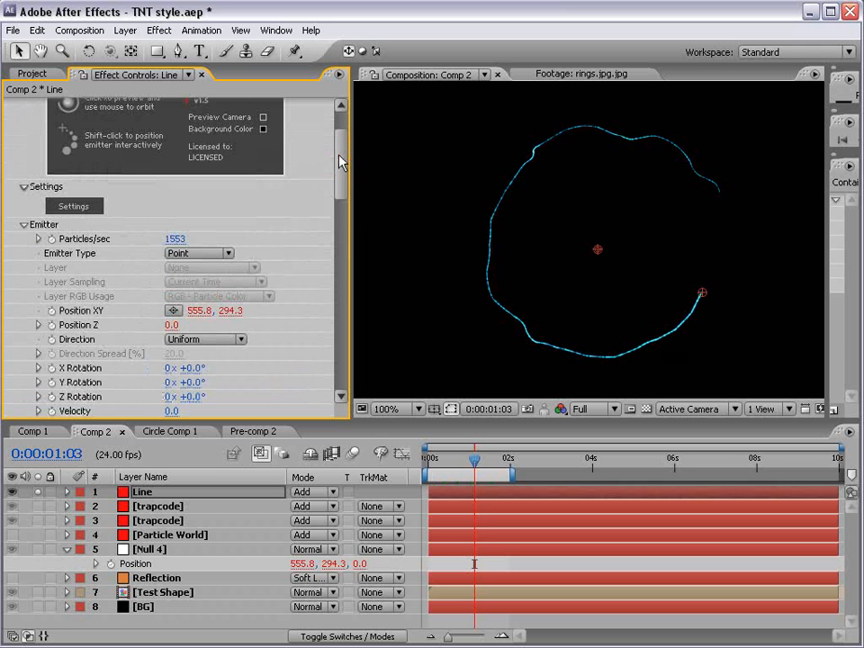
{"action": "left_click_drag", "start_coordinate": [184, 248], "coordinate": [599, 241]}
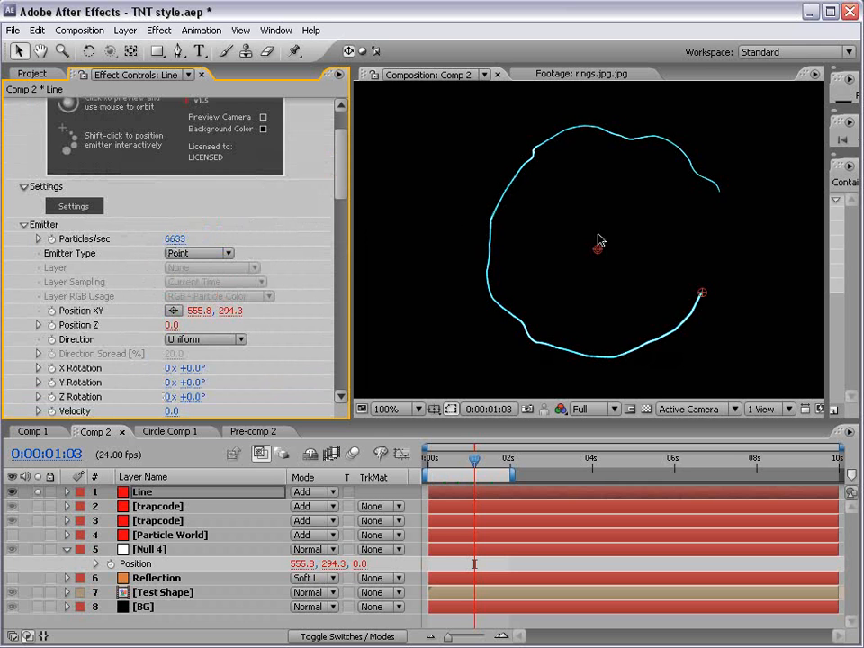
- Set the Line layer's particle Opacity to 39 and Life to 1.5 seconds, previewing up to 0:00:01:07
{"action": "left_click_drag", "start_coordinate": [343, 173], "coordinate": [342, 260]}
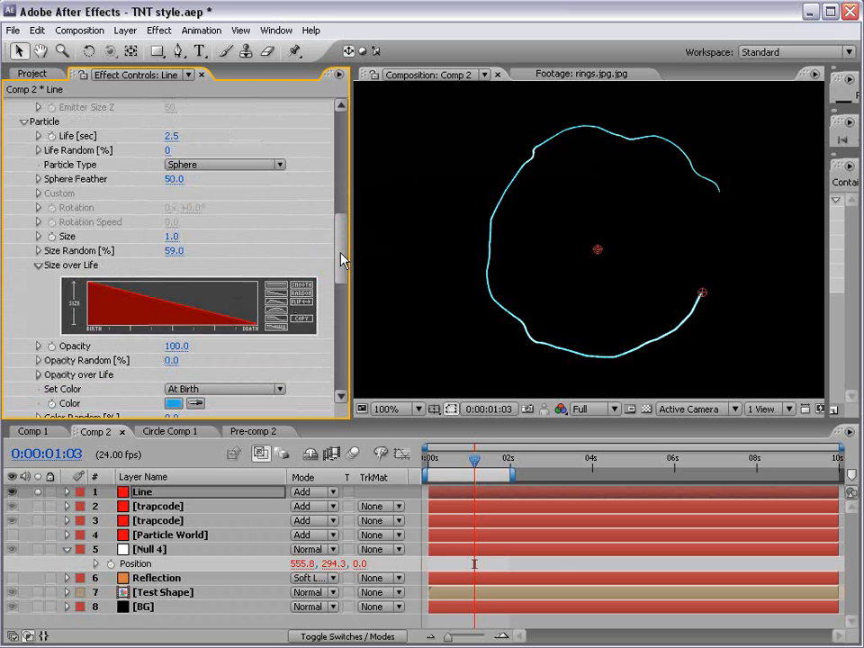
{"action": "scroll", "coordinate": [225, 360], "scroll_direction": "down", "scroll_amount": 3}
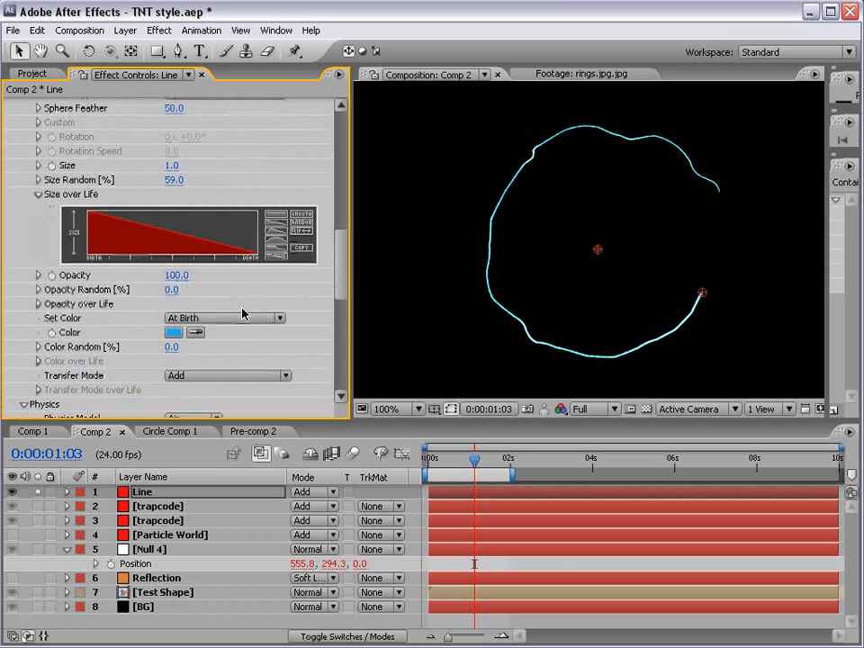
{"action": "left_click_drag", "start_coordinate": [189, 282], "coordinate": [121, 275]}
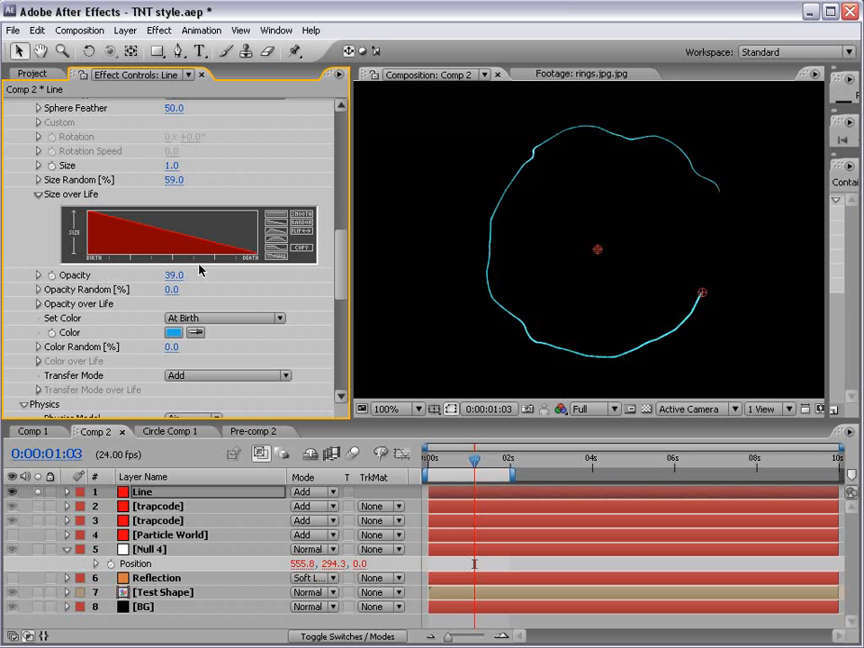
{"action": "left_click_drag", "start_coordinate": [340, 282], "coordinate": [340, 261]}
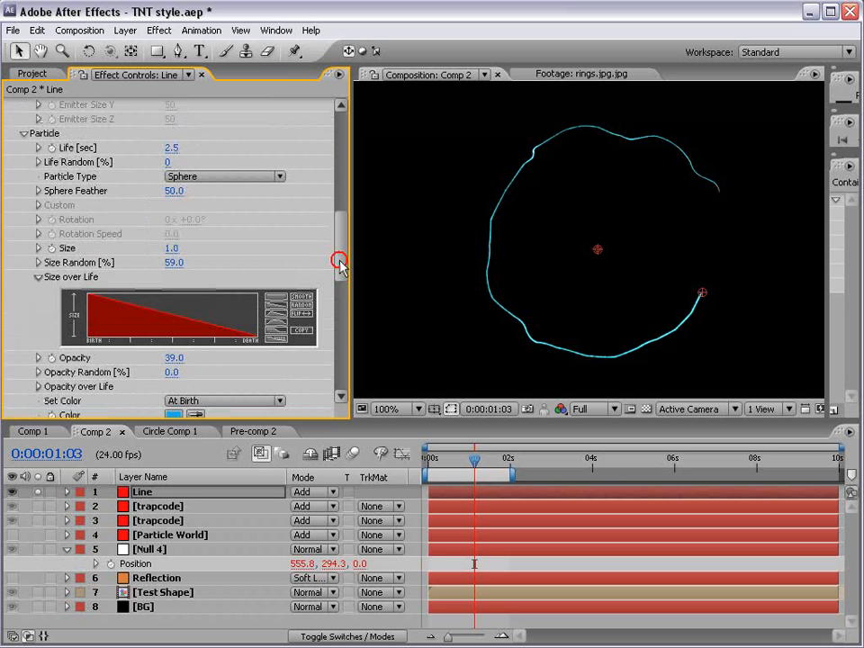
{"action": "left_click", "coordinate": [171, 147]}
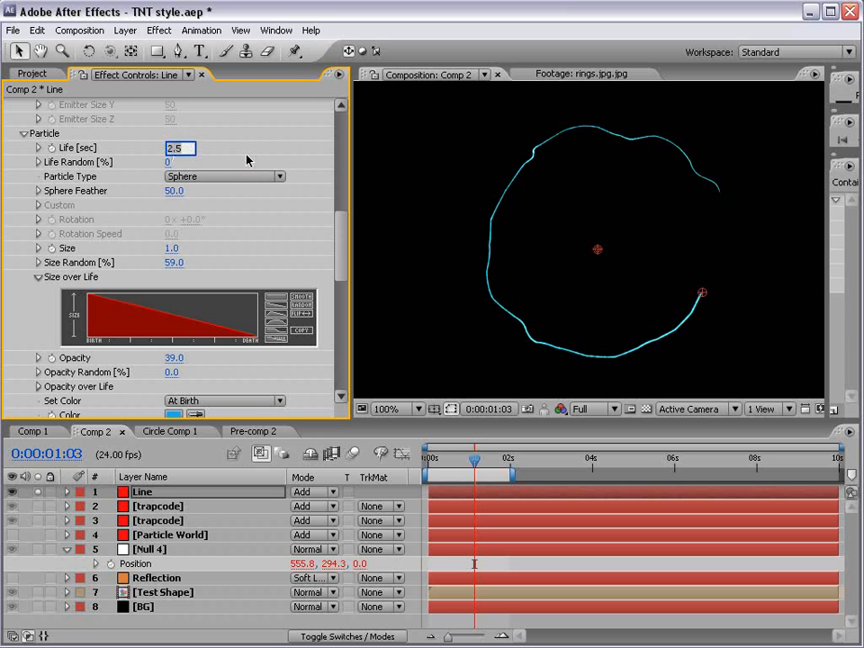
{"action": "type", "text": "1.5"}
{"action": "key", "text": "Return"}
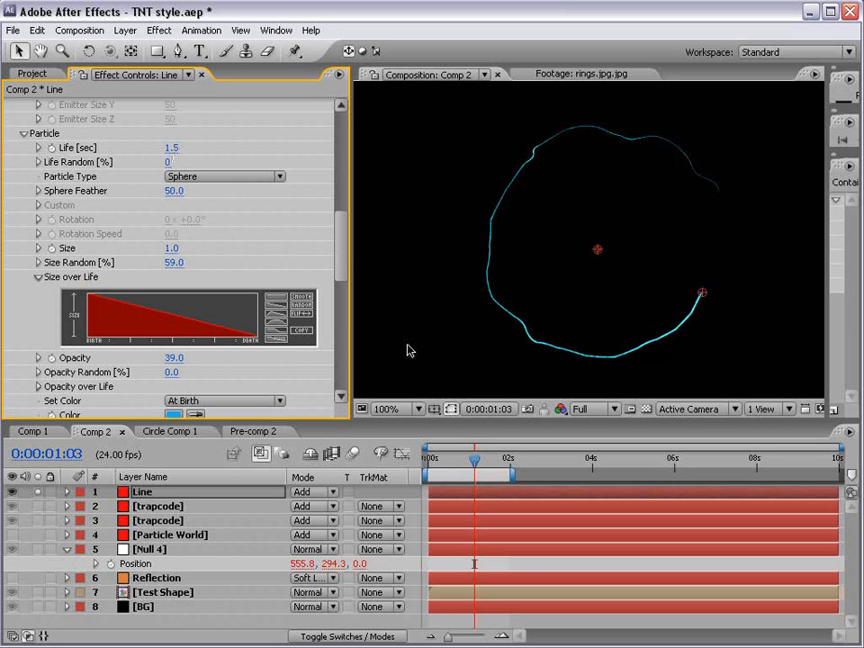
{"action": "left_click_drag", "start_coordinate": [438, 459], "coordinate": [480, 461]}
- Duplicate the Line layer and set the copy's turbulence field Scale to 17
{"action": "left_click", "coordinate": [144, 494]}
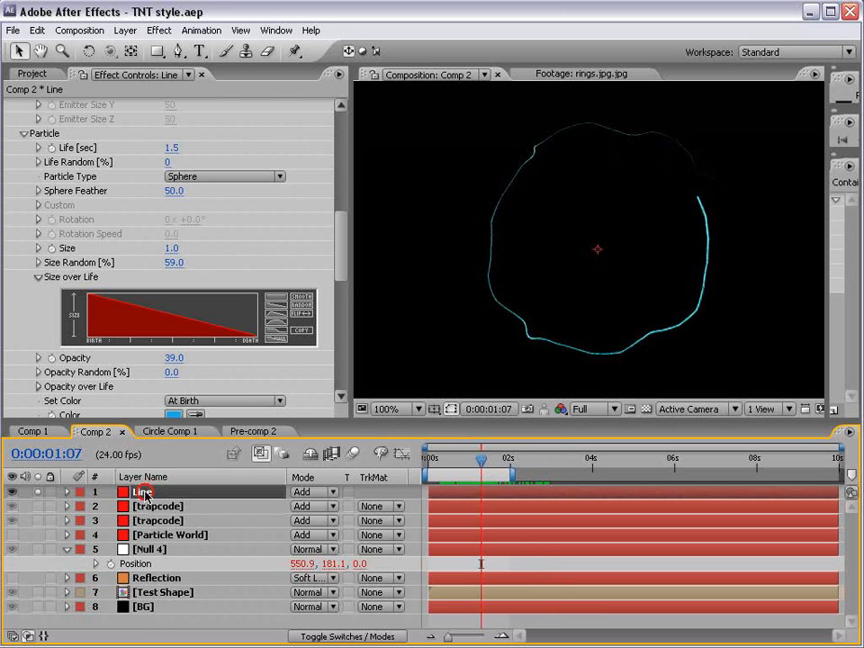
{"action": "key", "text": "ctrl+d"}
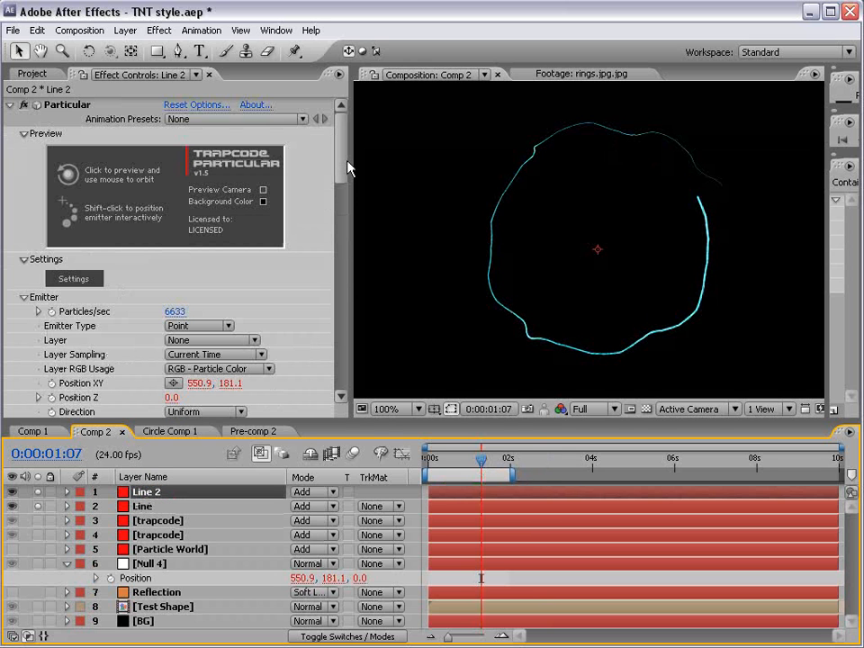
{"action": "left_click_drag", "start_coordinate": [349, 169], "coordinate": [349, 356]}
{"action": "left_click_drag", "start_coordinate": [171, 264], "coordinate": [173, 264]}
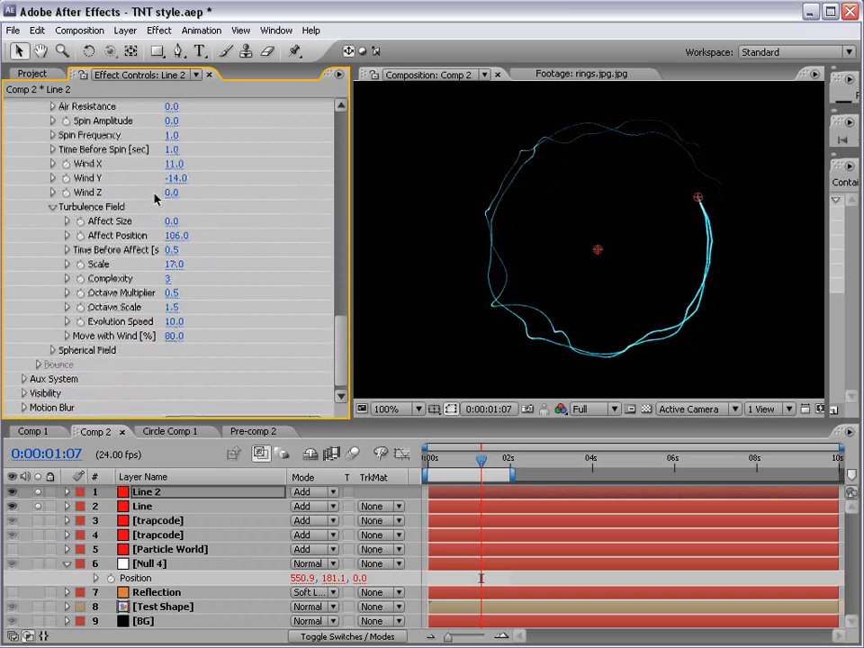
- Duplicate the Line 2 layer and set the new copy's turbulence field Scale to 12
{"action": "left_click", "coordinate": [167, 493]}
{"action": "key", "text": "ctrl+d"}
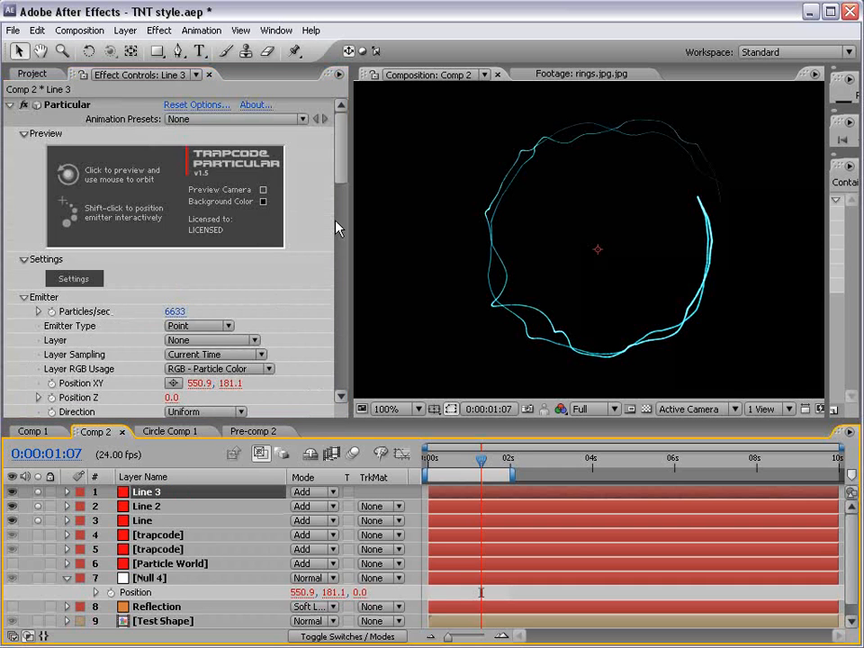
{"action": "left_click_drag", "start_coordinate": [343, 167], "coordinate": [340, 360]}
{"action": "left_click_drag", "start_coordinate": [173, 305], "coordinate": [170, 307]}
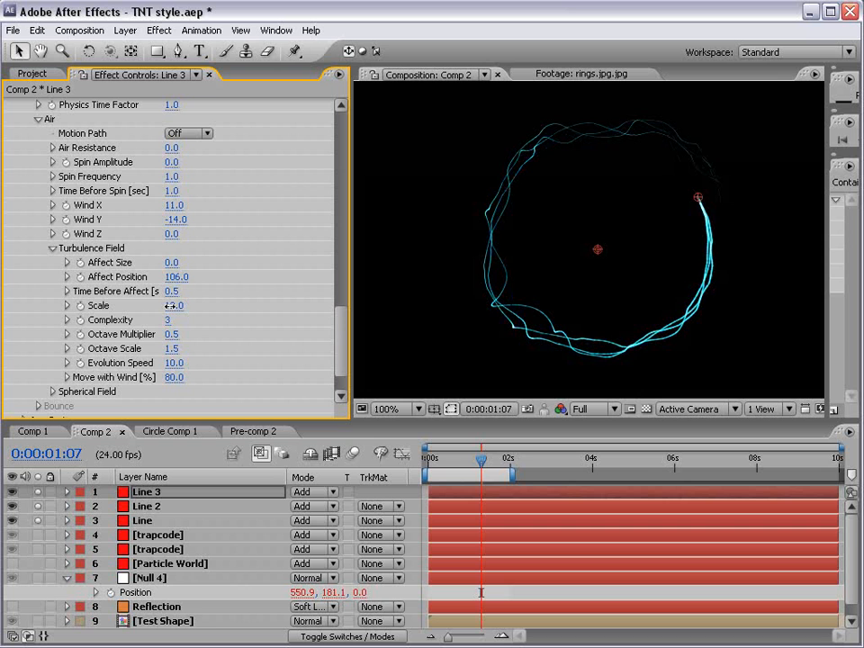
- Preview the line trails, turn off solo on all three Line layers, and preview the full composite up to 0:00:00:23
{"action": "left_click_drag", "start_coordinate": [463, 471], "coordinate": [512, 465]}
{"action": "left_click_drag", "start_coordinate": [37, 520], "coordinate": [36, 493]}
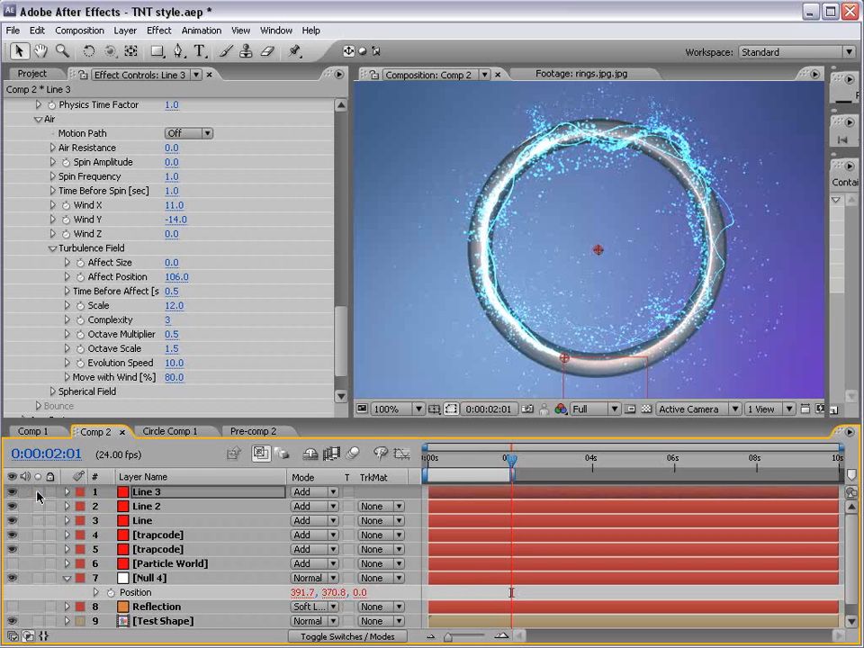
{"action": "left_click_drag", "start_coordinate": [445, 463], "coordinate": [468, 464]}
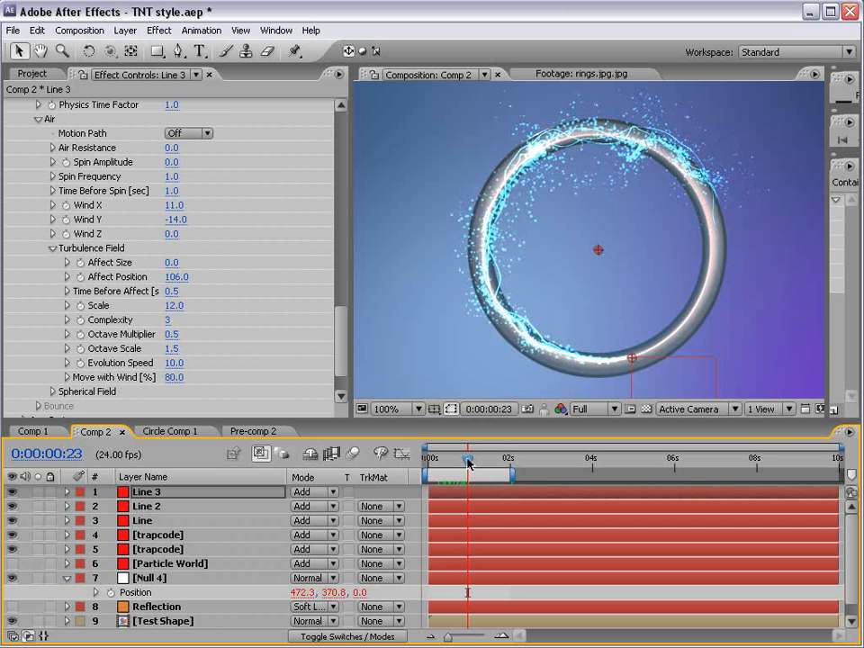
- Widen the composition view, set it to 50% magnification at Half resolution, and enlarge the timeline area
{"action": "left_click_drag", "start_coordinate": [353, 313], "coordinate": [255, 310]}
{"action": "key", "text": "comma"}
{"action": "left_click", "coordinate": [504, 410]}
{"action": "left_click", "coordinate": [491, 411]}
{"action": "left_click_drag", "start_coordinate": [456, 420], "coordinate": [438, 337]}
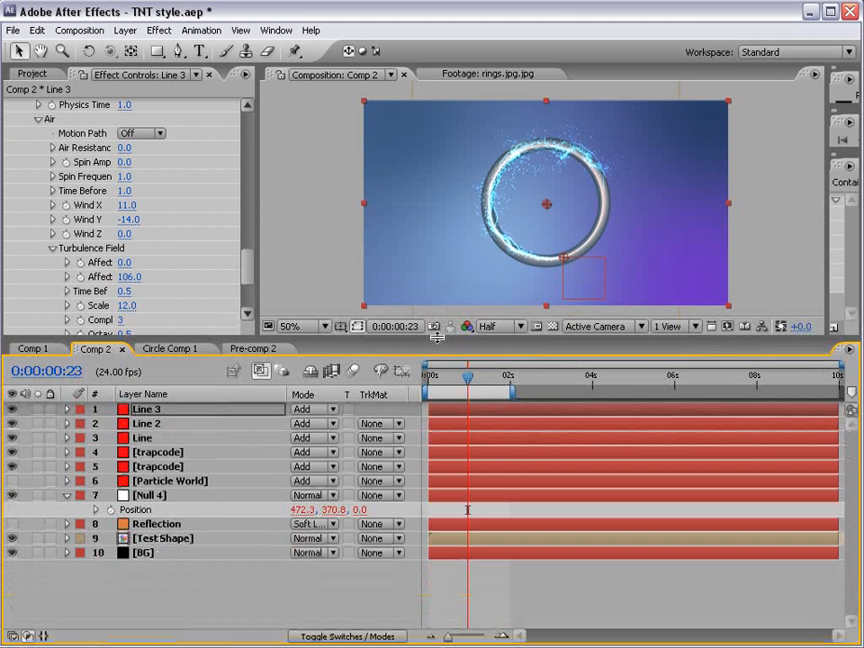
- Apply the Tint color correction effect to the BG layer
{"action": "left_click", "coordinate": [167, 539]}
{"action": "left_click", "coordinate": [165, 552]}
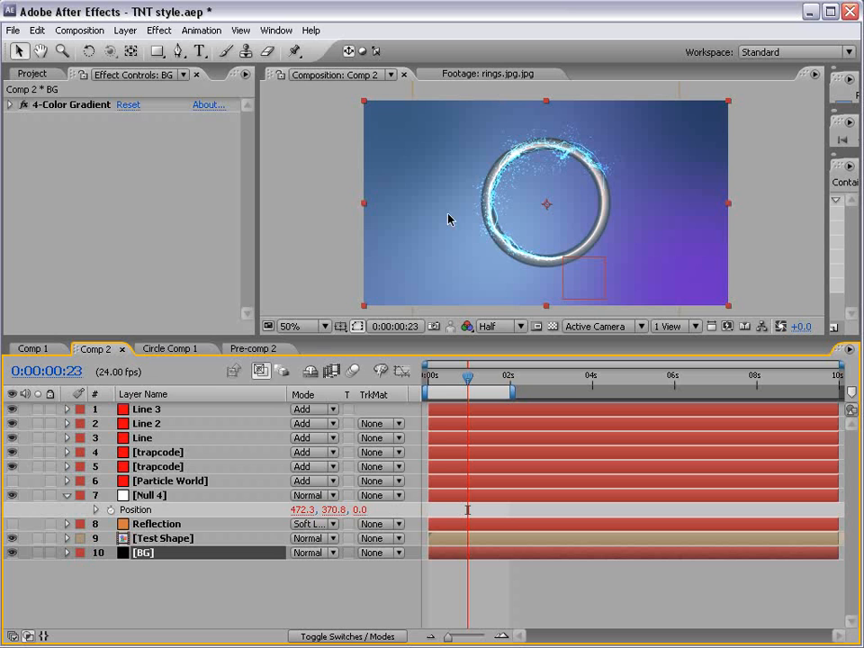
{"action": "left_click", "coordinate": [155, 30]}
{"action": "mouse_move", "coordinate": [203, 162]}
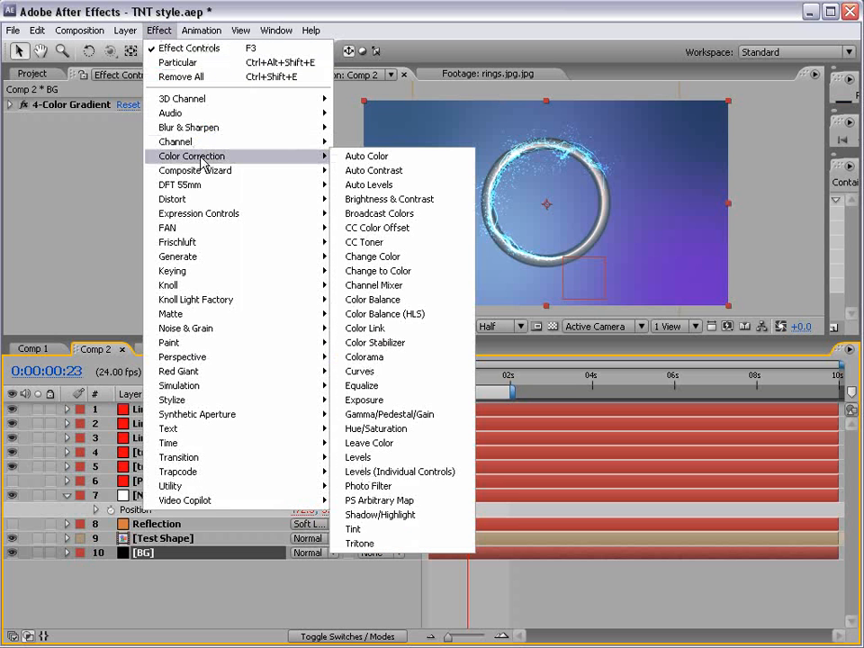
{"action": "left_click", "coordinate": [402, 525]}
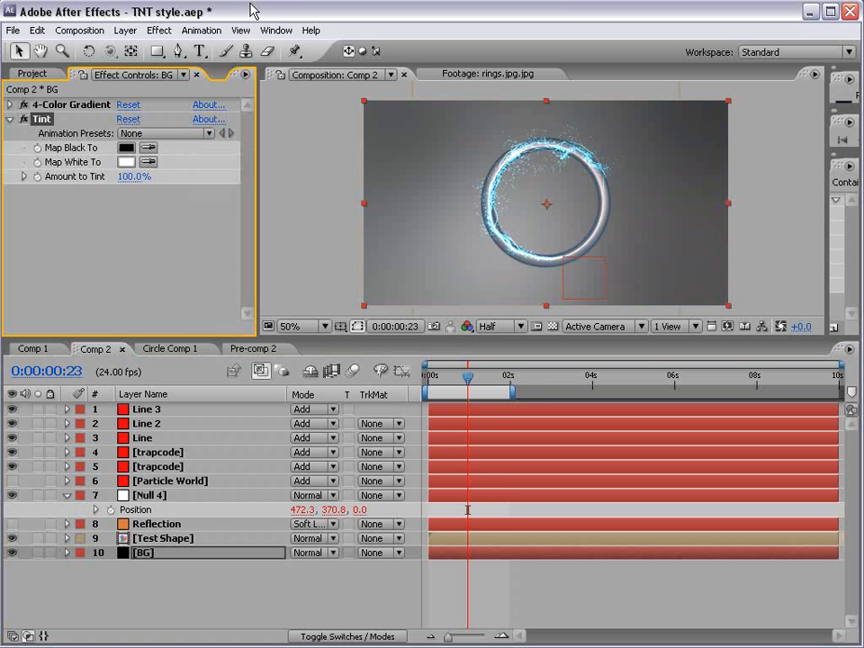
- Add the Curves effect to the BG layer and reduce its Amount to Tint to 70%
{"action": "left_click", "coordinate": [158, 30]}
{"action": "mouse_move", "coordinate": [216, 156]}
{"action": "left_click", "coordinate": [360, 371]}
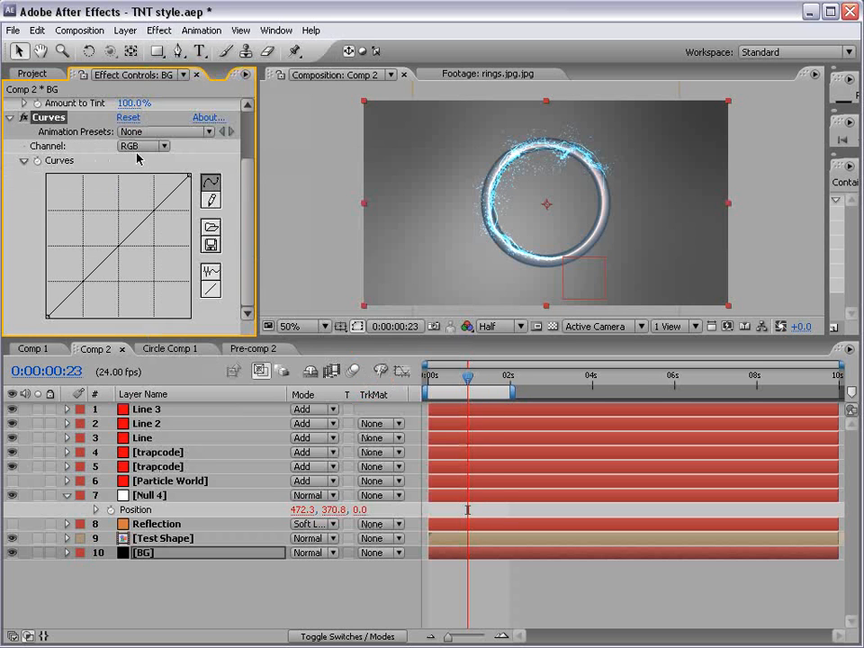
{"action": "left_click_drag", "start_coordinate": [253, 202], "coordinate": [251, 145]}
{"action": "left_click_drag", "start_coordinate": [135, 176], "coordinate": [128, 177]}
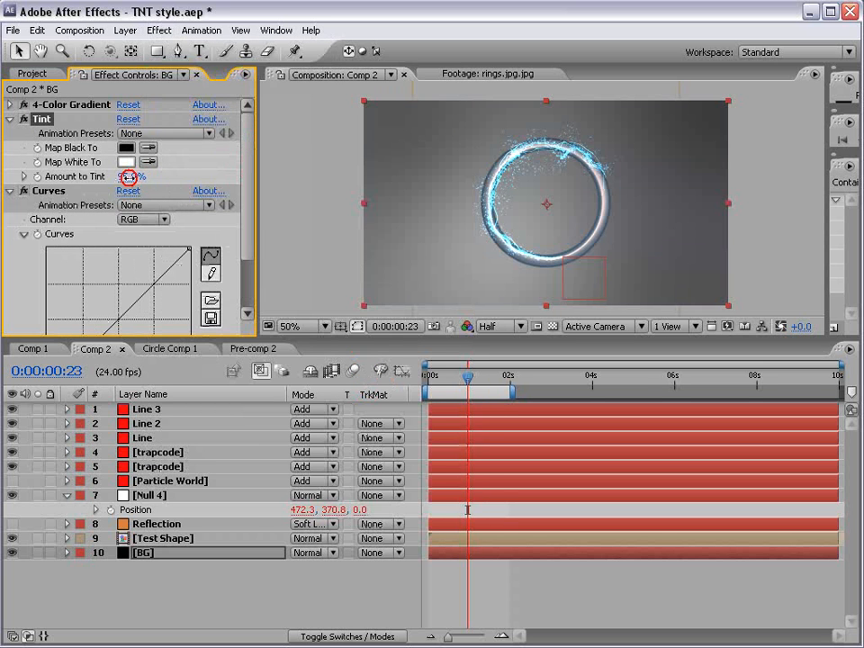
- Adjust the BG layer's Curves channel by channel, lowering the Blue midtones, to shift the background toward dark teal
{"action": "scroll", "coordinate": [140, 190], "scroll_direction": "down", "scroll_amount": 2}
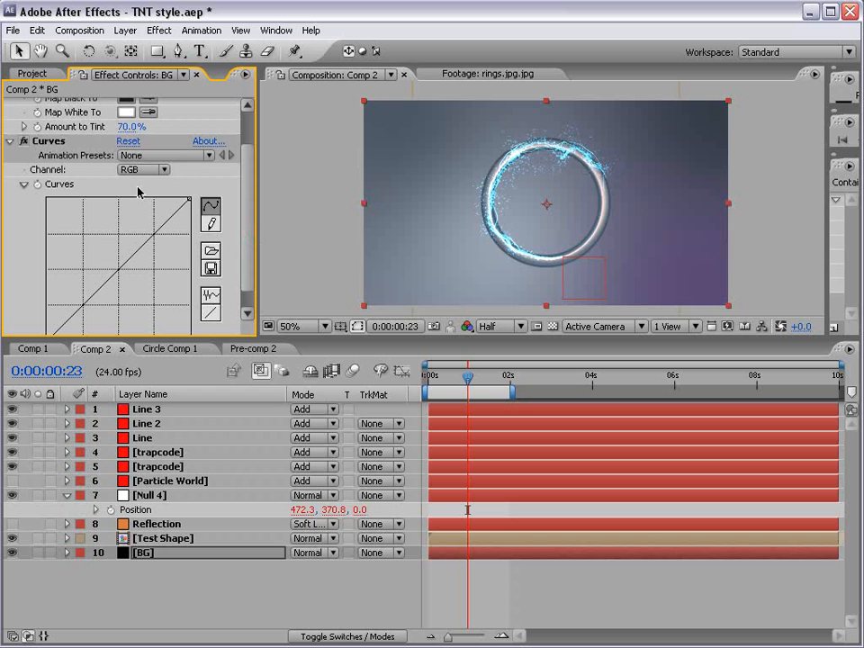
{"action": "left_click", "coordinate": [144, 169]}
{"action": "mouse_move", "coordinate": [133, 258]}
{"action": "left_mouse_down"}
{"action": "mouse_move", "coordinate": [131, 280]}
{"action": "mouse_move", "coordinate": [133, 261]}
{"action": "left_mouse_up"}
{"action": "left_click", "coordinate": [144, 170]}
{"action": "left_click", "coordinate": [141, 182]}
{"action": "left_click", "coordinate": [142, 178]}
{"action": "left_click", "coordinate": [143, 197]}
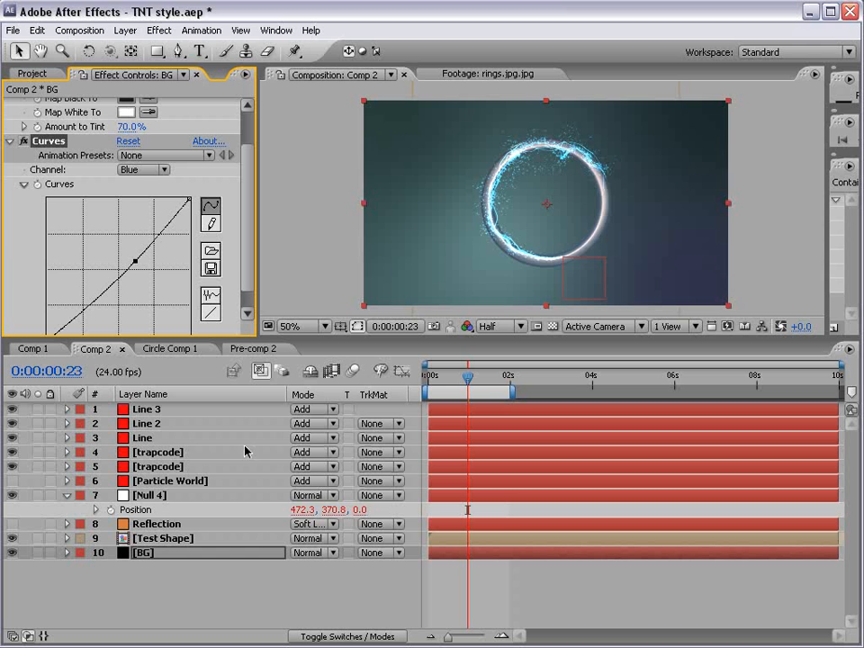
- Return the composition view to 100% magnification at Full resolution and deselect the BG layer
{"action": "scroll", "coordinate": [594, 231], "scroll_direction": "up", "scroll_amount": 1}
{"action": "left_click", "coordinate": [511, 327]}
{"action": "left_click", "coordinate": [511, 375]}
{"action": "left_click", "coordinate": [526, 568]}
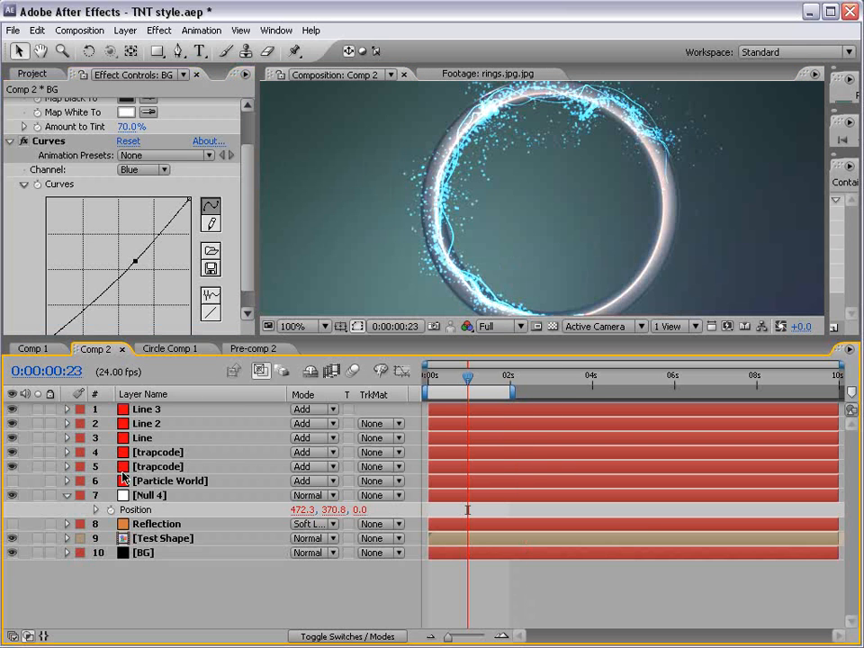
- Apply the Glow effect to the lower trapcode layer and raise its Glow Radius to about 16
{"action": "left_click", "coordinate": [155, 480]}
{"action": "left_click", "coordinate": [156, 467]}
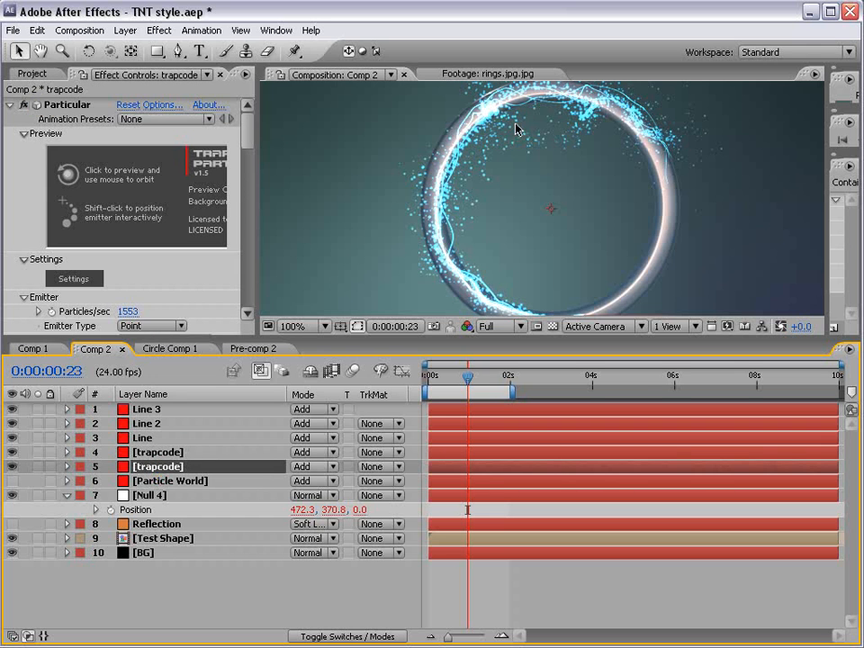
{"action": "left_click", "coordinate": [9, 105]}
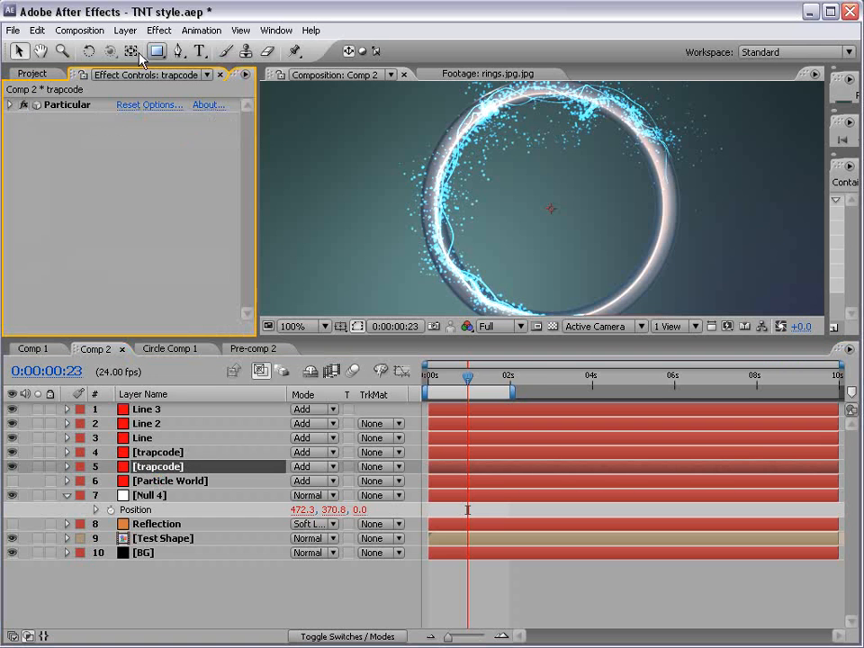
{"action": "left_click", "coordinate": [160, 30]}
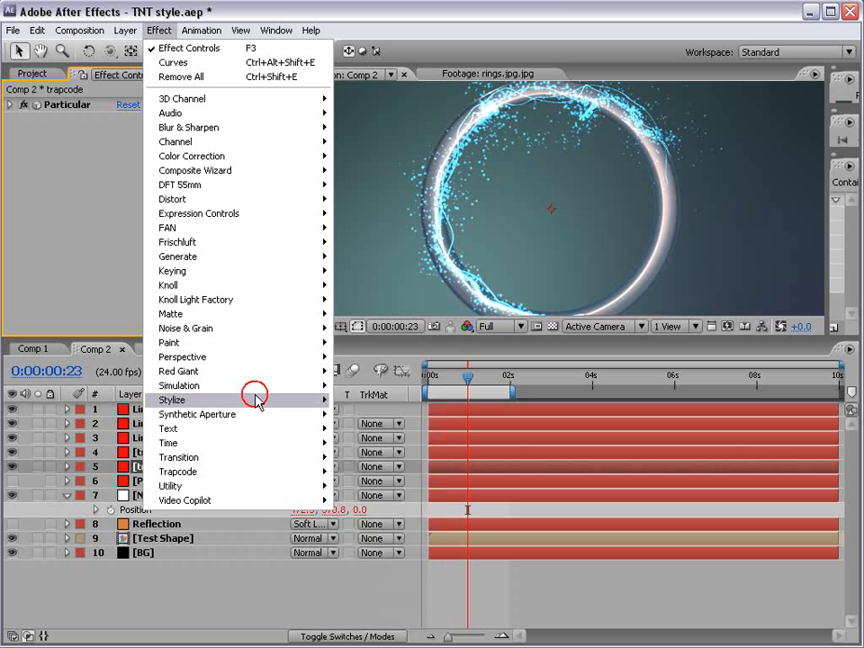
{"action": "left_click", "coordinate": [416, 610]}
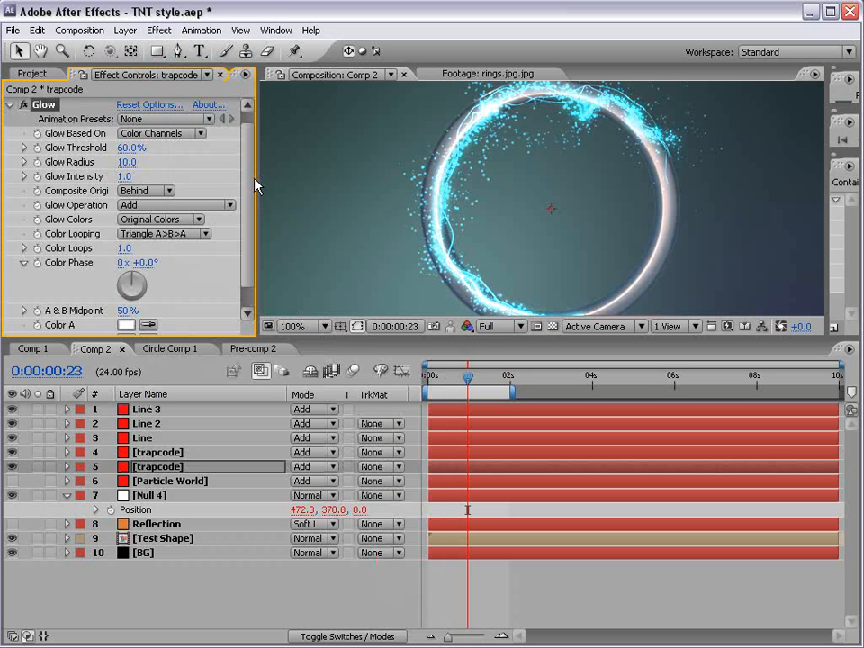
{"action": "mouse_move", "coordinate": [133, 162]}
{"action": "left_mouse_down"}
{"action": "mouse_move", "coordinate": [146, 162]}
{"action": "mouse_move", "coordinate": [138, 162]}
{"action": "left_mouse_up"}
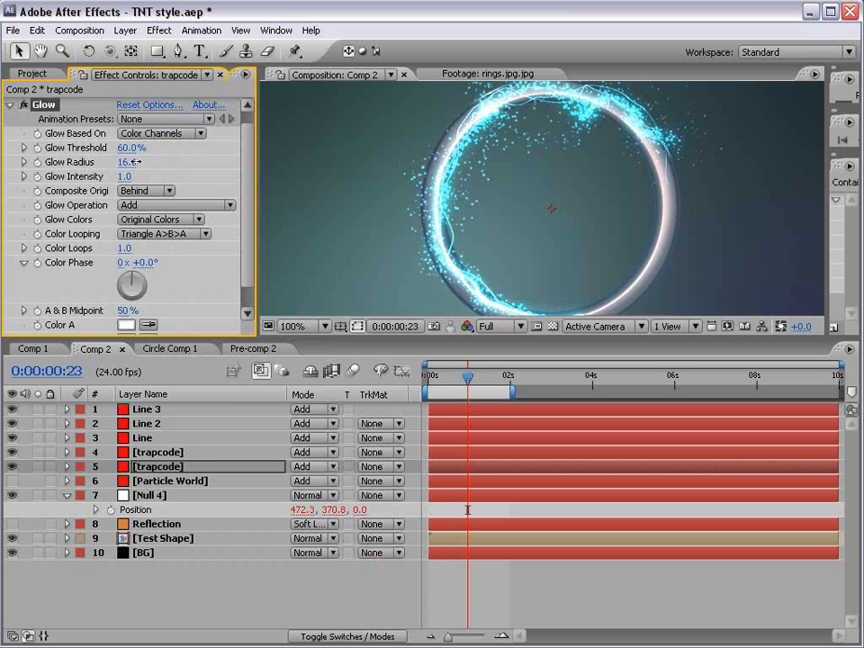
- Inspect the glowing particles in the maximized composition view at 0:00:01:15, then check 0:00:01:04 in a taller viewer
{"action": "left_click", "coordinate": [162, 452]}
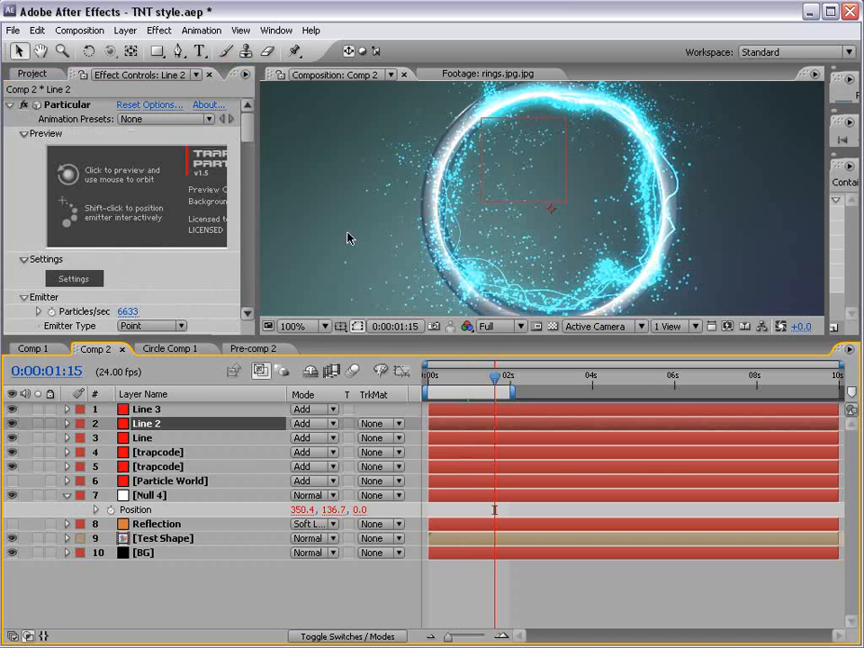
{"action": "key", "text": "grave"}
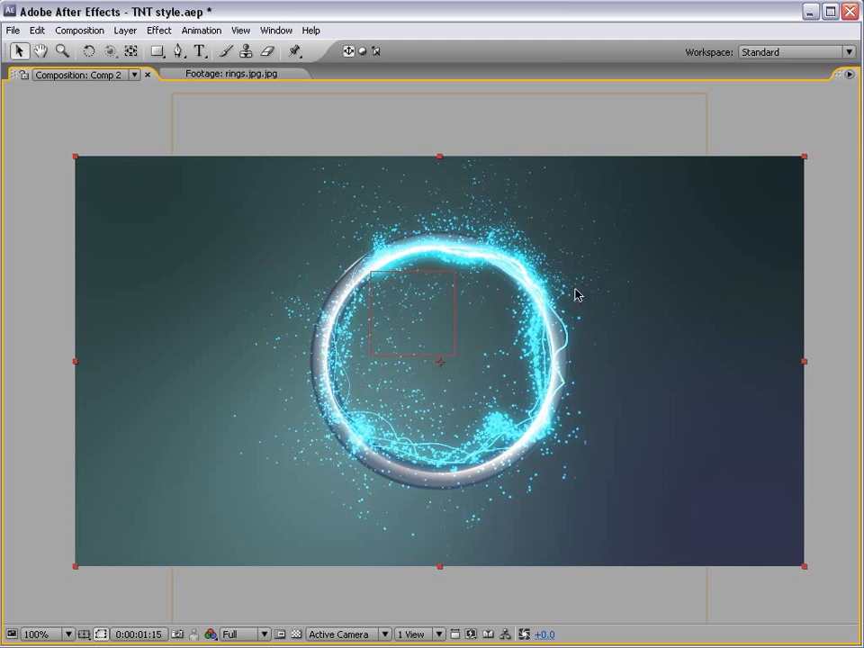
{"action": "key", "text": "grave"}
{"action": "left_click_drag", "start_coordinate": [494, 378], "coordinate": [477, 381]}
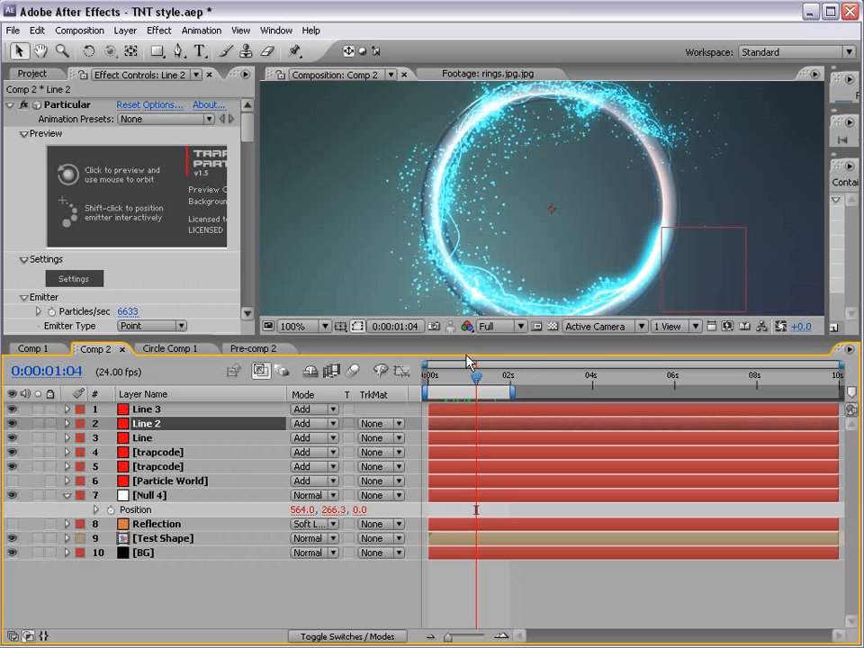
{"action": "left_click_drag", "start_coordinate": [470, 339], "coordinate": [470, 374]}
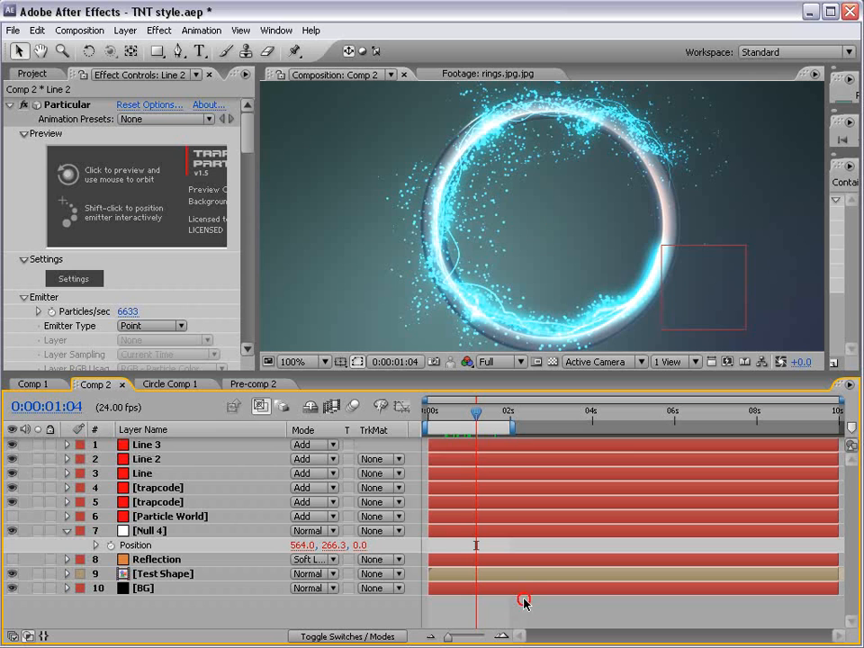
- Create a new adjustment layer at the top of the Comp 2 stack, above Line 3
{"action": "key", "text": "ctrl+Up"}
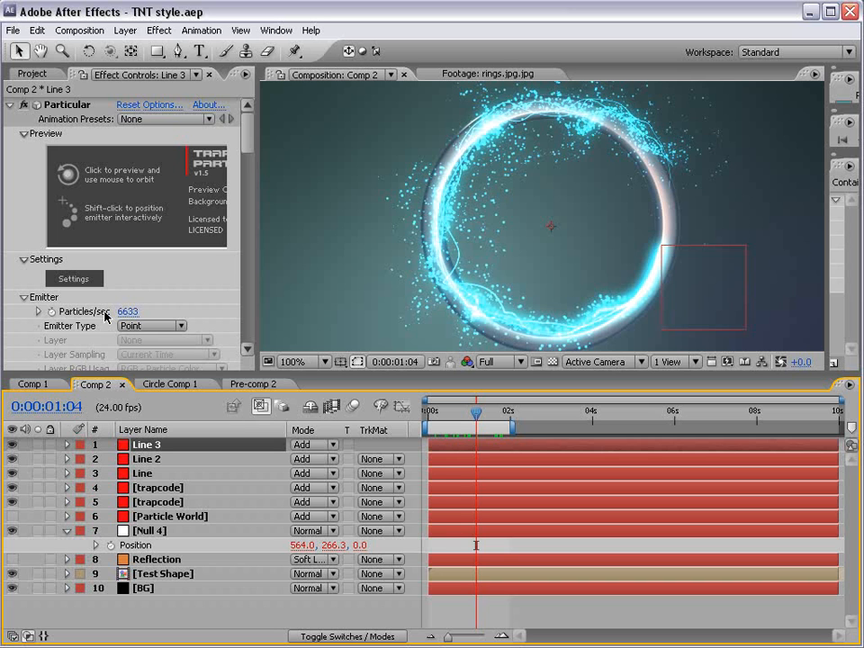
{"action": "left_click", "coordinate": [125, 29]}
{"action": "mouse_move", "coordinate": [270, 47]}
{"action": "left_click", "coordinate": [402, 137]}
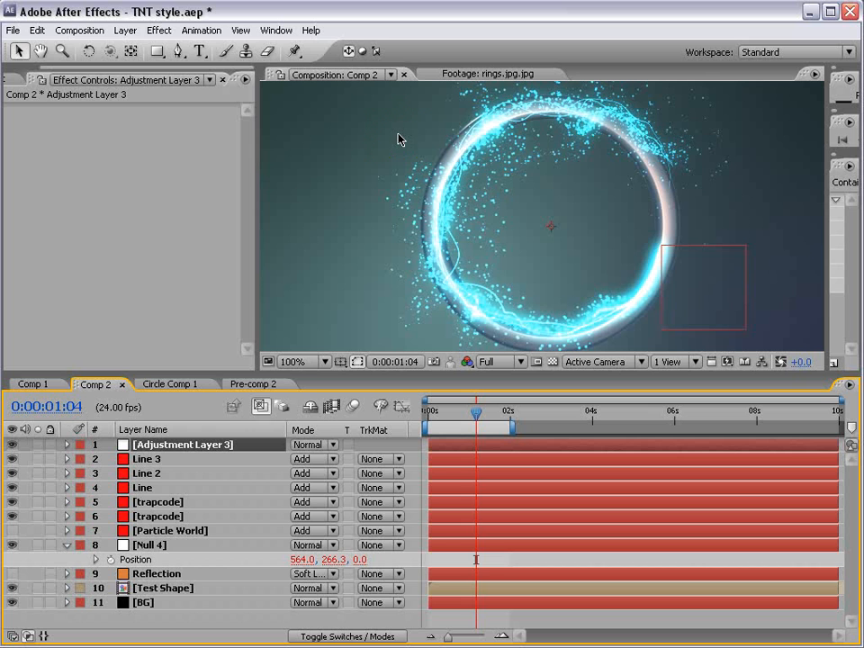
- Add a Slider Control effect to the adjustment layer and rename it "Particle Per sec"
{"action": "left_click", "coordinate": [171, 29]}
{"action": "mouse_move", "coordinate": [302, 220]}
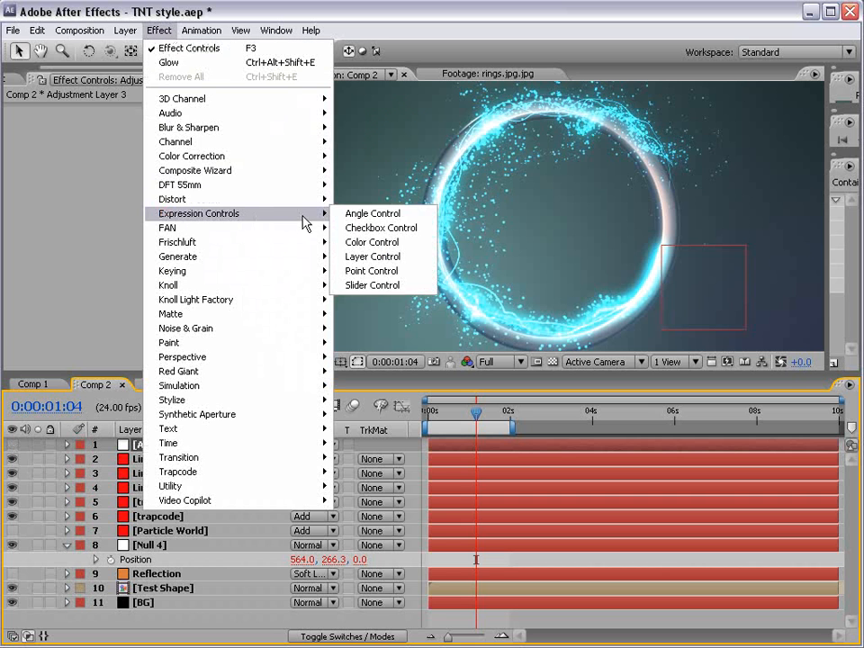
{"action": "left_click", "coordinate": [416, 284]}
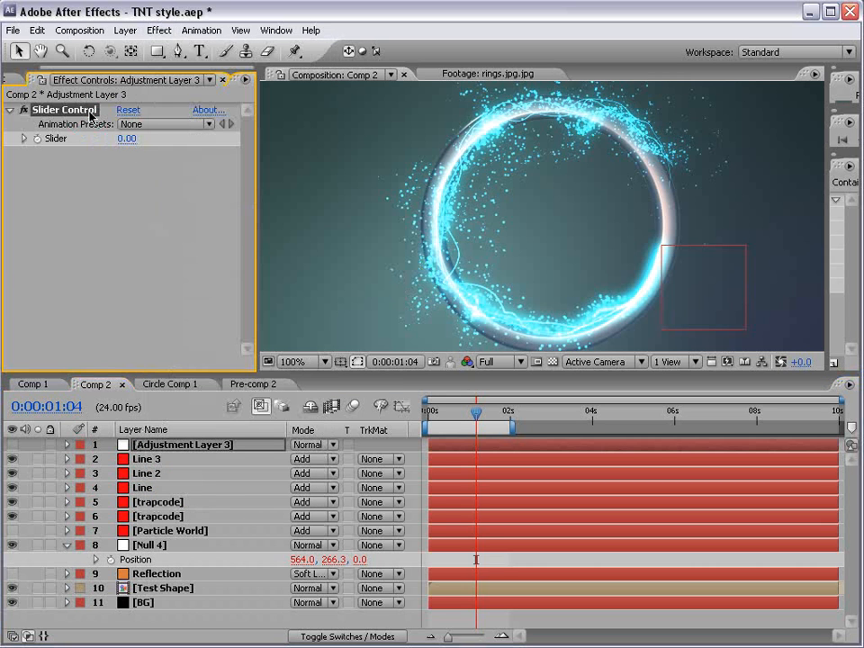
{"action": "key", "text": "Return"}
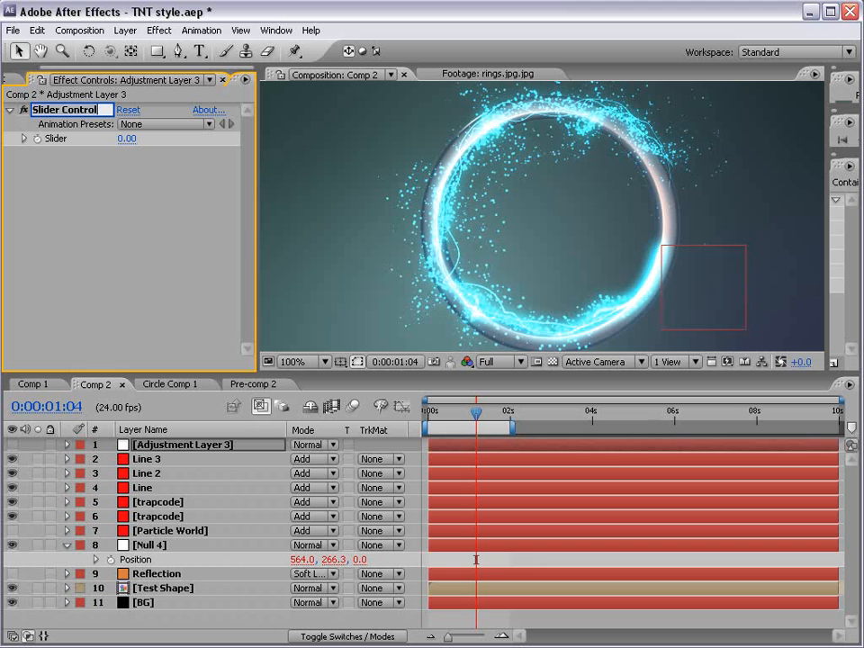
{"action": "type", "text": "Particle Per sec"}
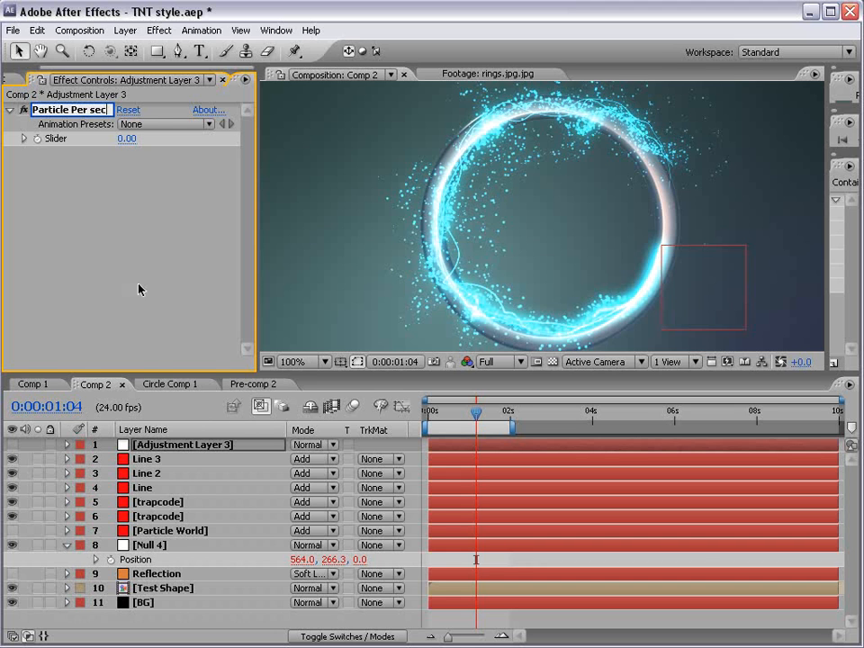
{"action": "left_click", "coordinate": [108, 315]}
- Set the Particle Per sec slider to 1, keyframe it at 0:00:01:04, and reveal its keyframes in the timeline
{"action": "left_click", "coordinate": [127, 139]}
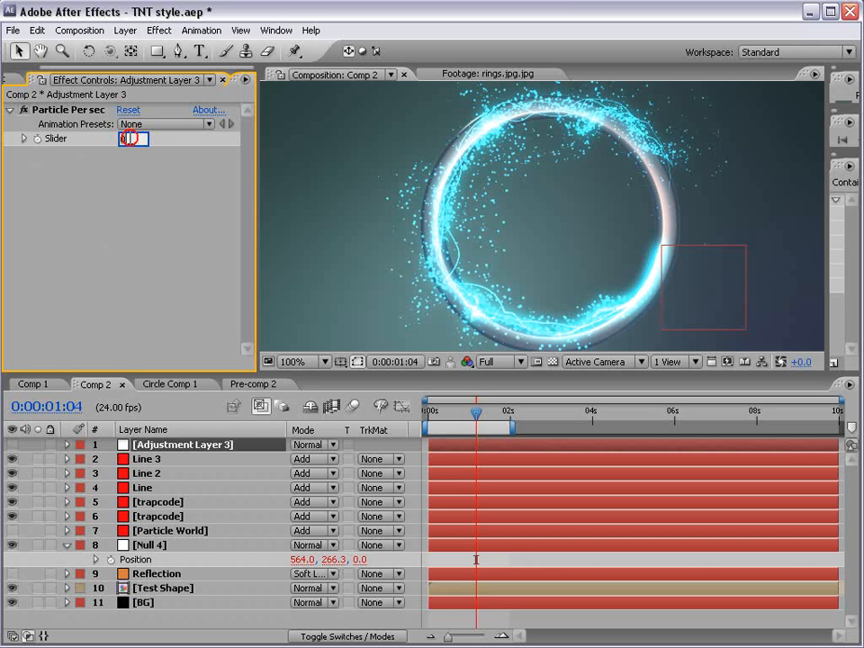
{"action": "type", "text": "1"}
{"action": "key", "text": "Return"}
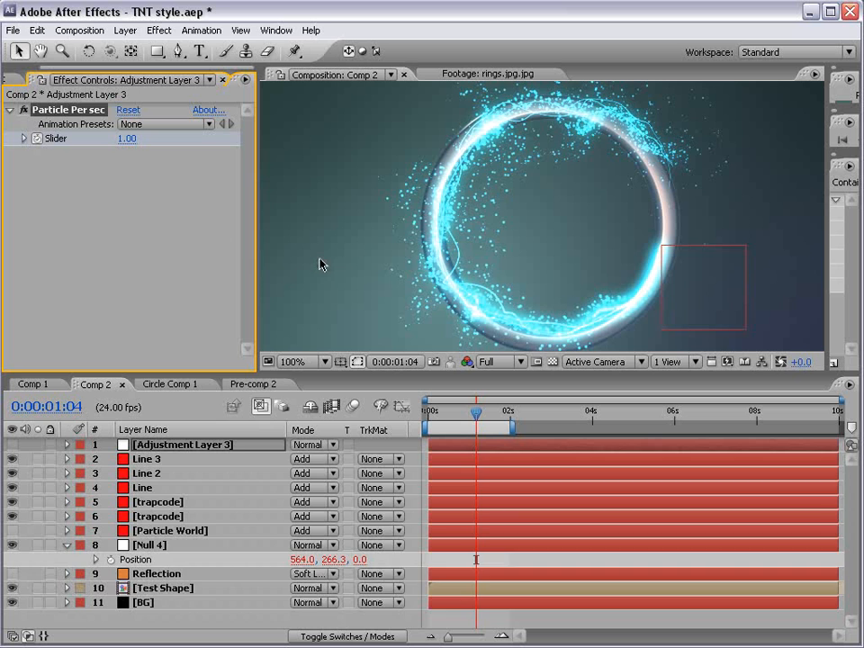
{"action": "key", "text": "u"}
- Keyframe the Particle Per sec slider to 0 at 0:00:01:08, and shift both keyframes to start at 0:00:01:14
{"action": "left_click_drag", "start_coordinate": [478, 419], "coordinate": [483, 416]}
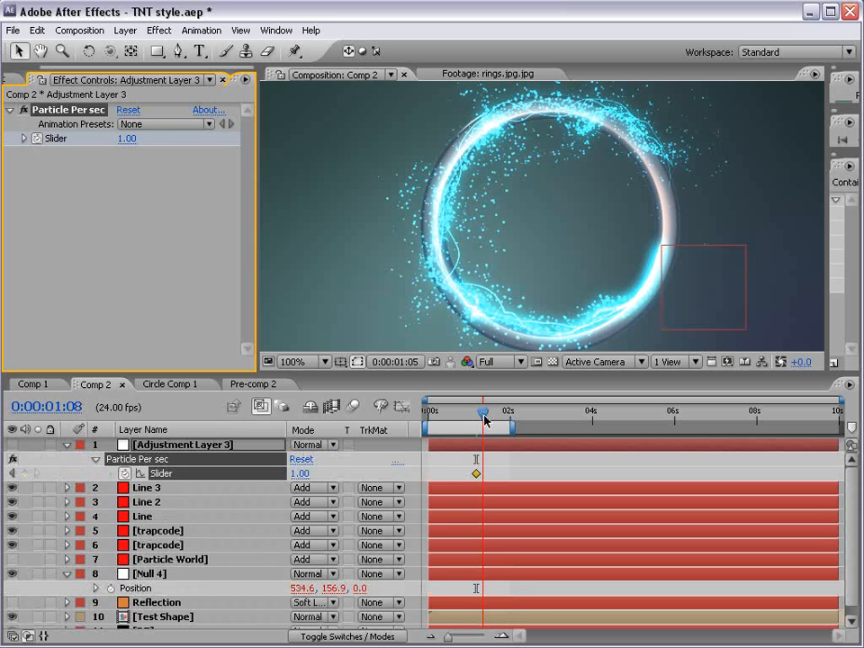
{"action": "left_click", "coordinate": [123, 138]}
{"action": "type", "text": "0"}
{"action": "key", "text": "Return"}
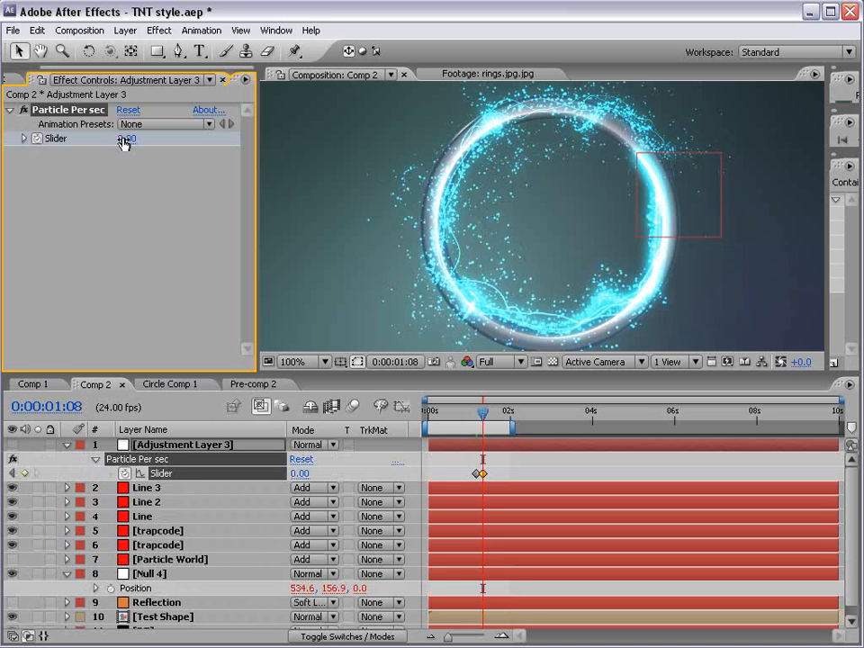
{"action": "left_click", "coordinate": [494, 416]}
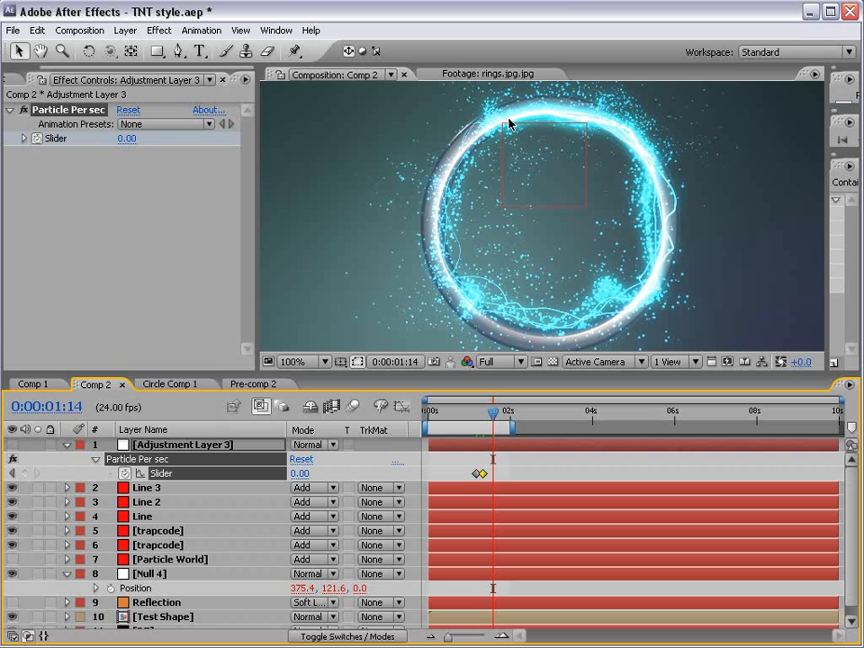
{"action": "left_click_drag", "start_coordinate": [463, 469], "coordinate": [499, 474]}
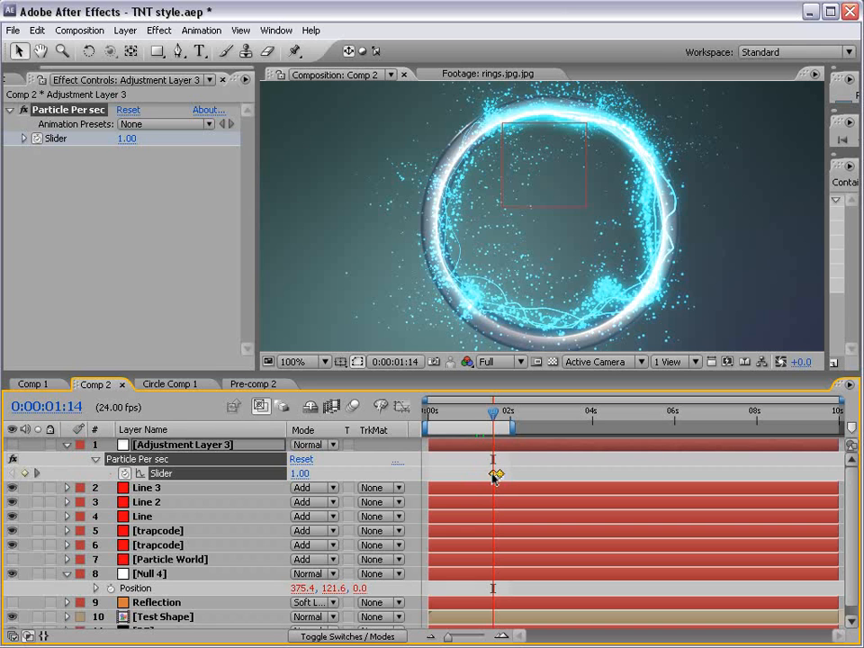
- Give Line 3's Particular Particles/sec an expression multiplying value* by the adjustment layer's Particle Per sec slider
{"action": "left_click", "coordinate": [140, 488]}
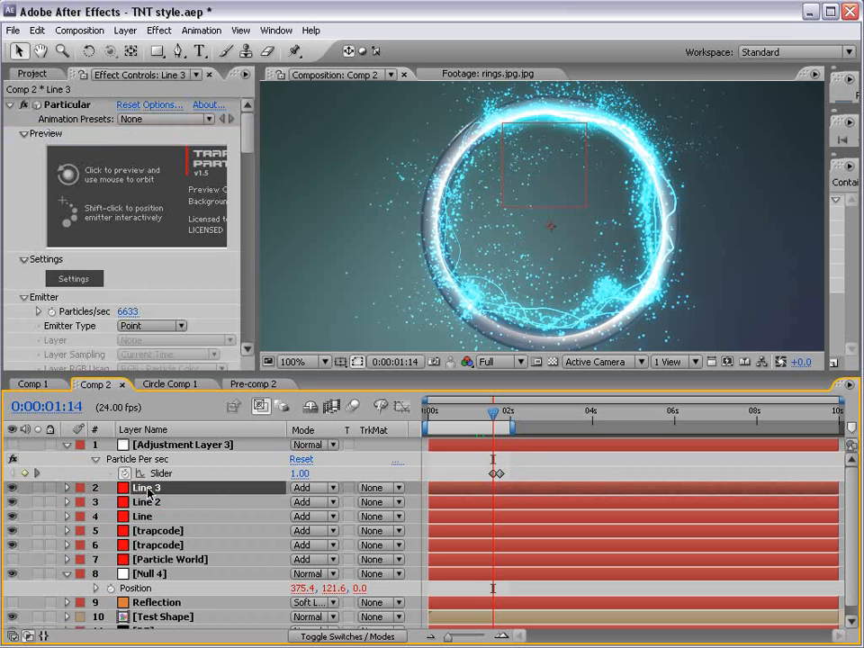
{"action": "left_click", "coordinate": [51, 313], "text": "alt"}
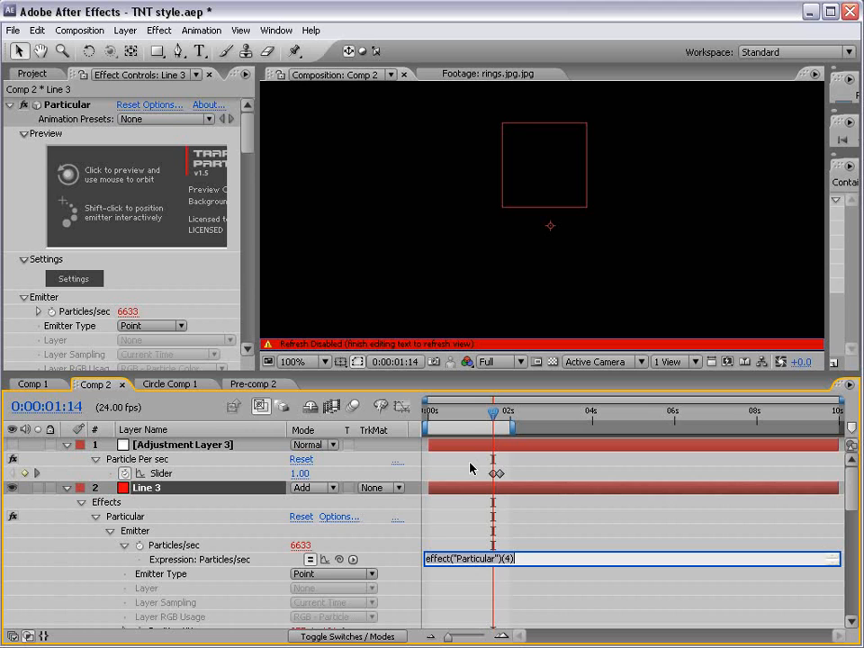
{"action": "type", "text": "value*"}
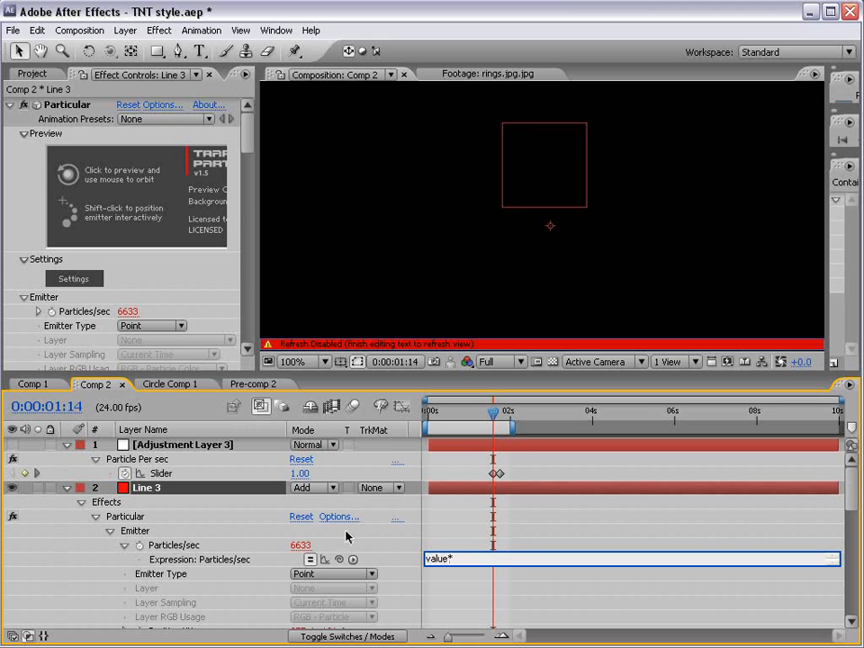
{"action": "left_click_drag", "start_coordinate": [339, 559], "coordinate": [168, 475]}
{"action": "left_click", "coordinate": [441, 536]}
- Solo Line 3 and move both slider keyframes a few frames earlier so the second one sits at about 0:00:01:14
{"action": "left_click_drag", "start_coordinate": [471, 412], "coordinate": [467, 414]}
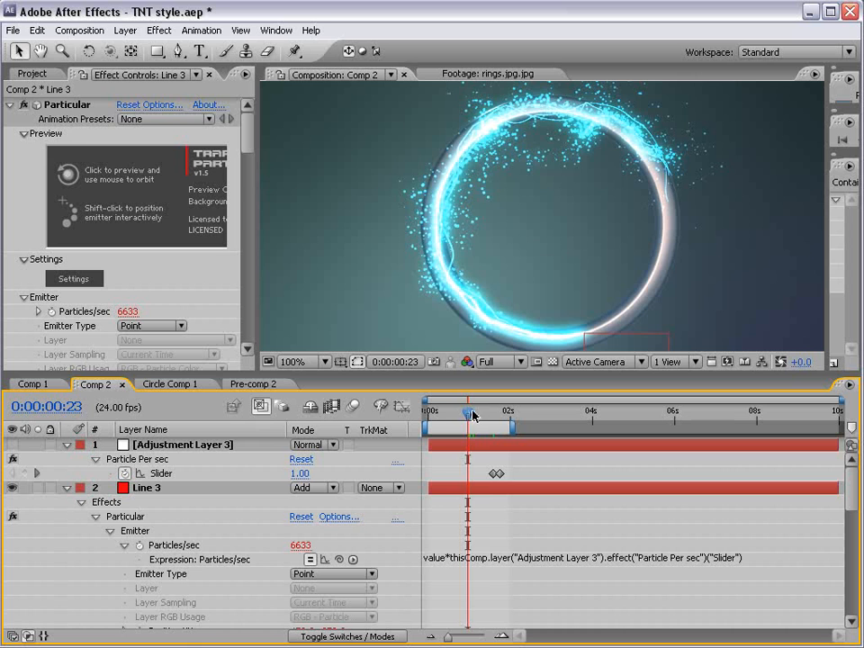
{"action": "left_click", "coordinate": [490, 413]}
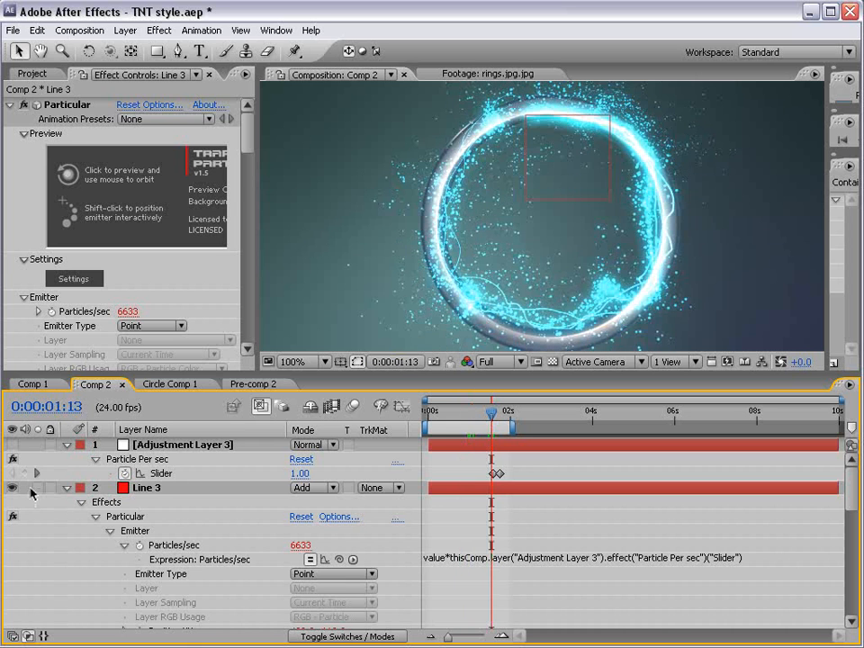
{"action": "left_click", "coordinate": [37, 487]}
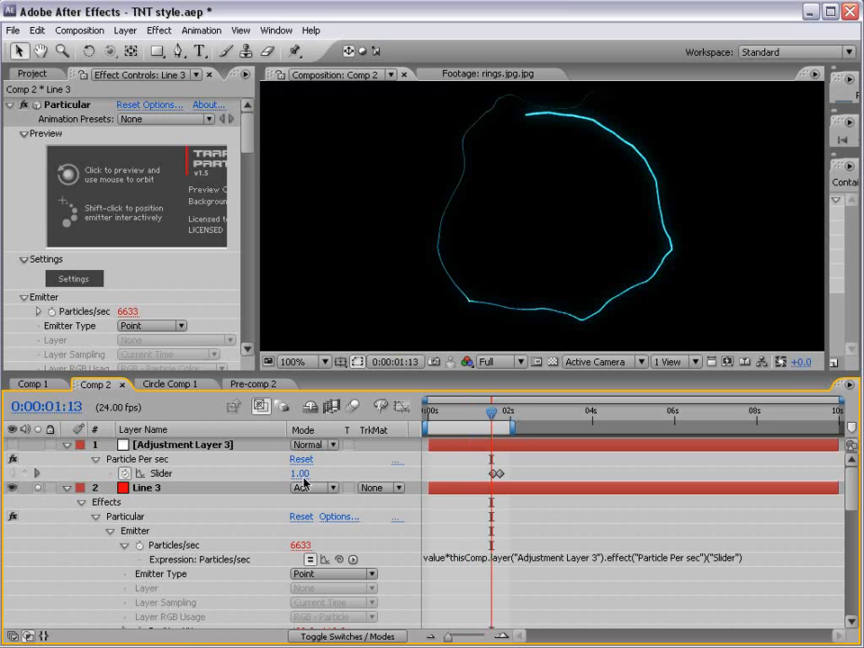
{"action": "mouse_move", "coordinate": [492, 414]}
{"action": "left_mouse_down"}
{"action": "mouse_move", "coordinate": [524, 418]}
{"action": "mouse_move", "coordinate": [492, 414]}
{"action": "left_mouse_up"}
{"action": "left_click_drag", "start_coordinate": [472, 466], "coordinate": [492, 473]}
{"action": "mouse_move", "coordinate": [493, 414]}
{"action": "left_mouse_down"}
{"action": "mouse_move", "coordinate": [484, 411]}
{"action": "mouse_move", "coordinate": [516, 416]}
{"action": "mouse_move", "coordinate": [498, 414]}
{"action": "left_mouse_up"}
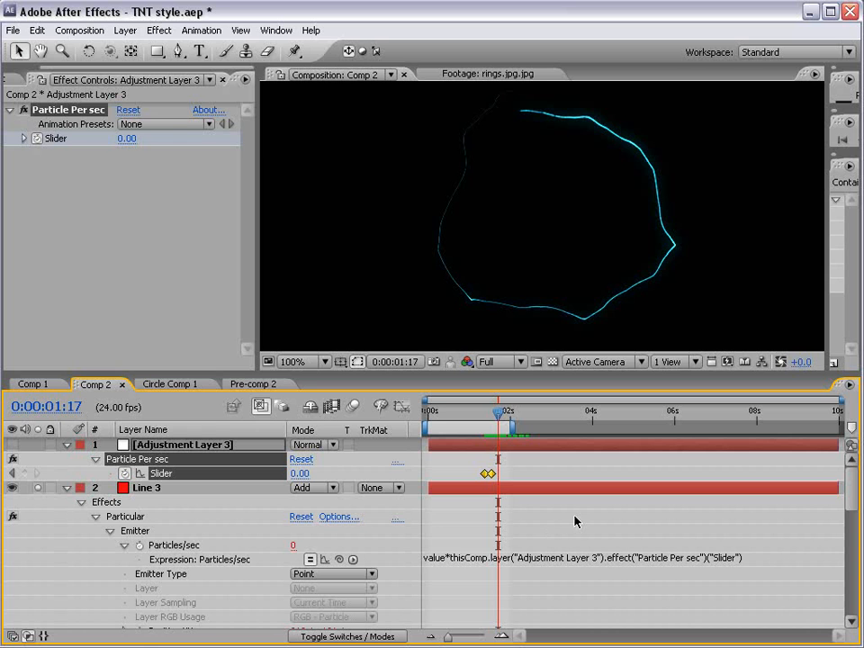
- Copy only the expression from Line 3's Particles/sec property and collapse the layer
{"action": "left_click", "coordinate": [180, 544]}
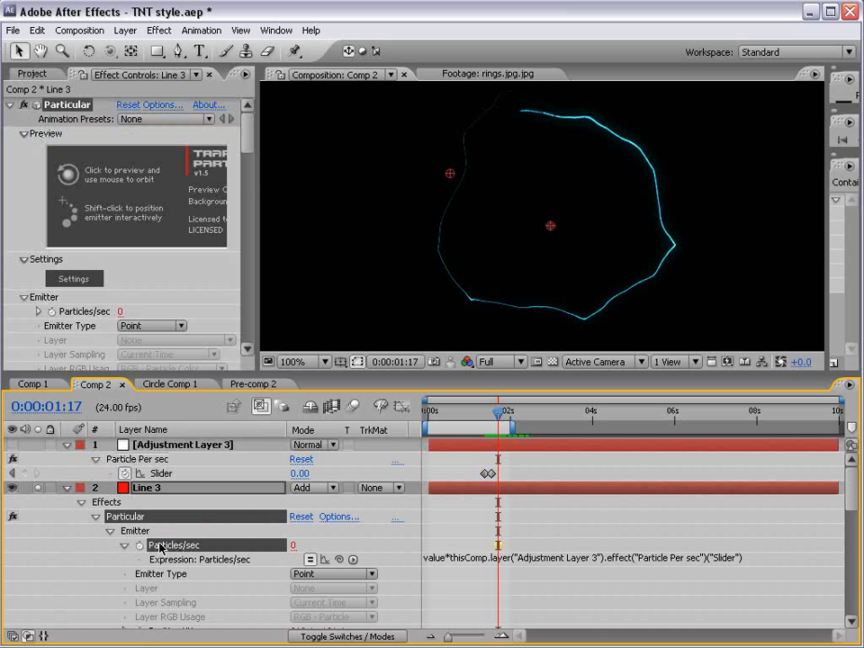
{"action": "left_click", "coordinate": [36, 30]}
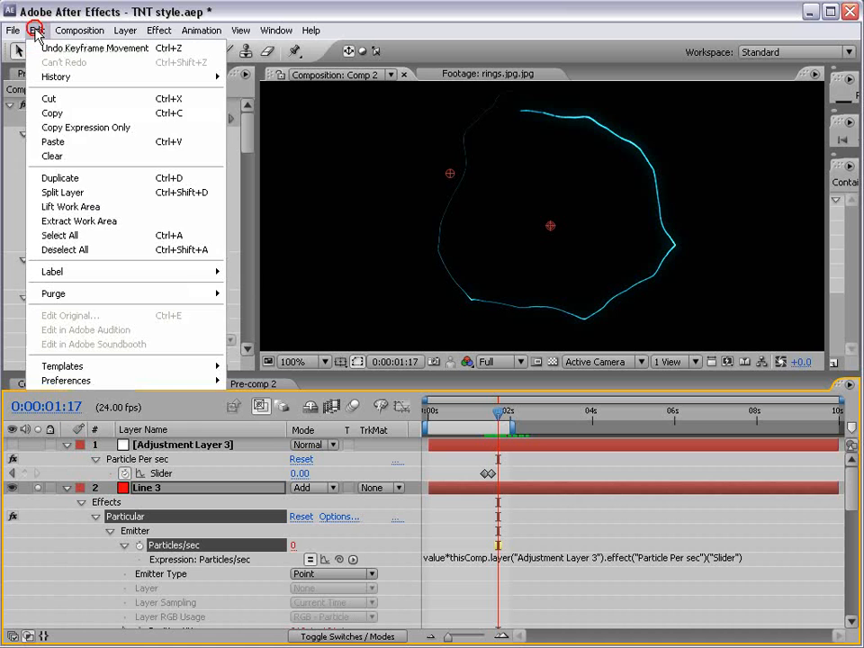
{"action": "left_click", "coordinate": [124, 128]}
{"action": "left_click", "coordinate": [66, 487]}
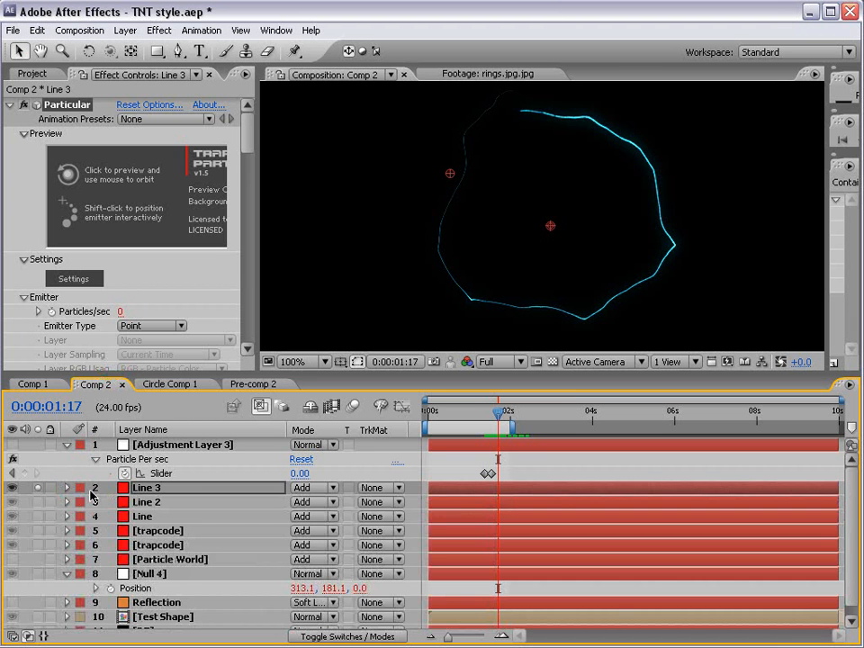
- Paste the Particles/sec expression onto Line 2, Line and both trapcode layers, and turn off Line 3's solo
{"action": "left_click", "coordinate": [107, 501], "text": "shift"}
{"action": "left_click", "coordinate": [155, 560], "text": "shift"}
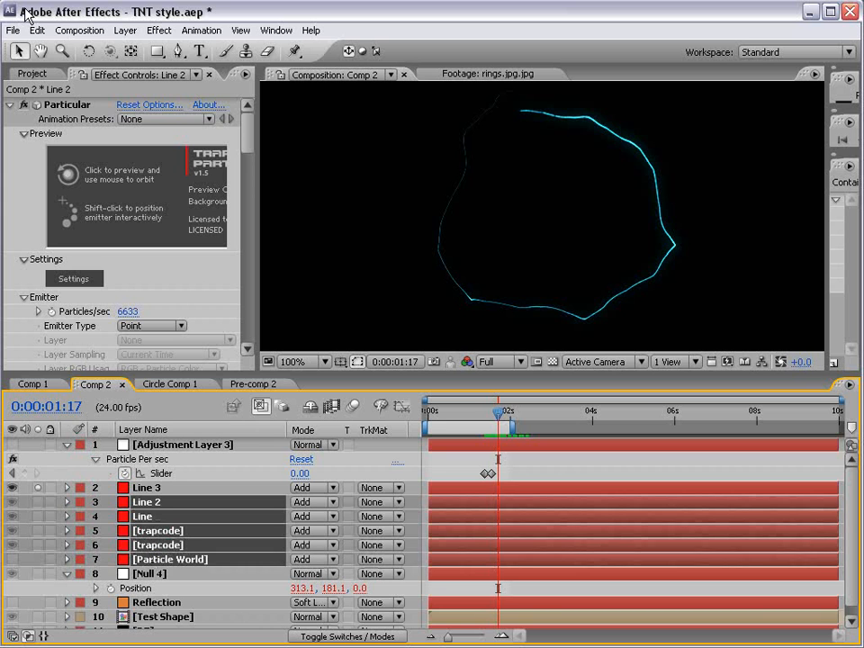
{"action": "left_click", "coordinate": [153, 560], "text": "ctrl"}
{"action": "left_click", "coordinate": [36, 29]}
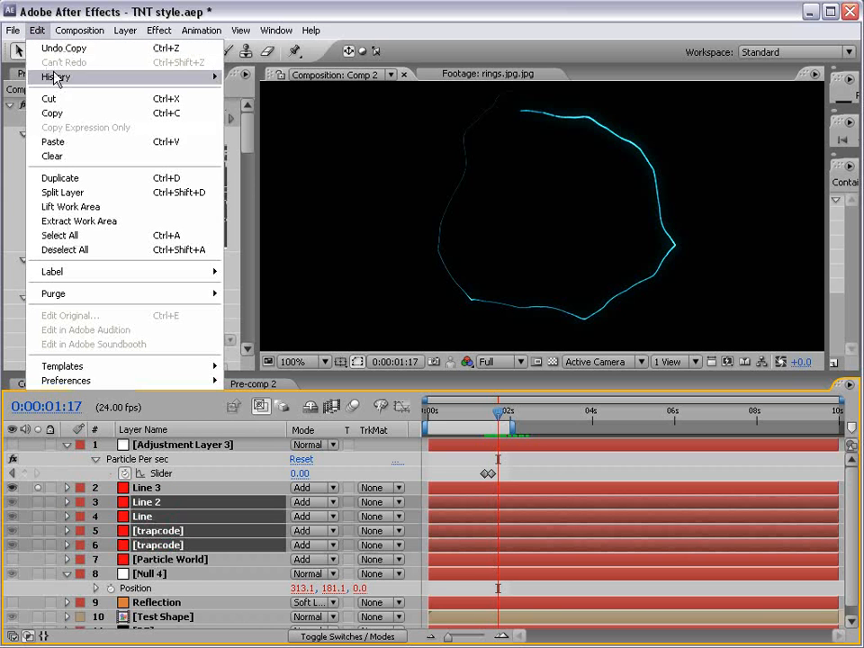
{"action": "left_click", "coordinate": [54, 141]}
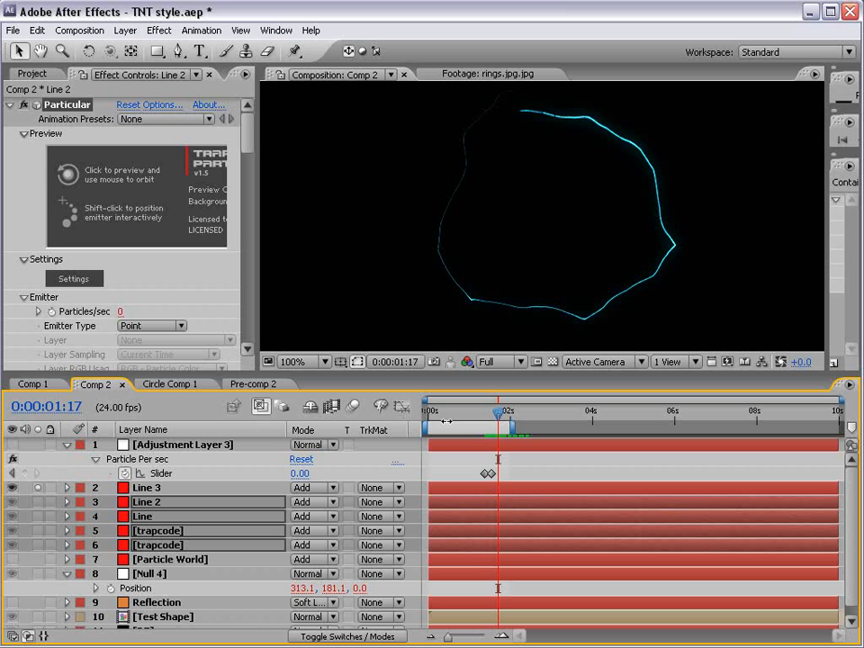
{"action": "left_click", "coordinate": [38, 489]}
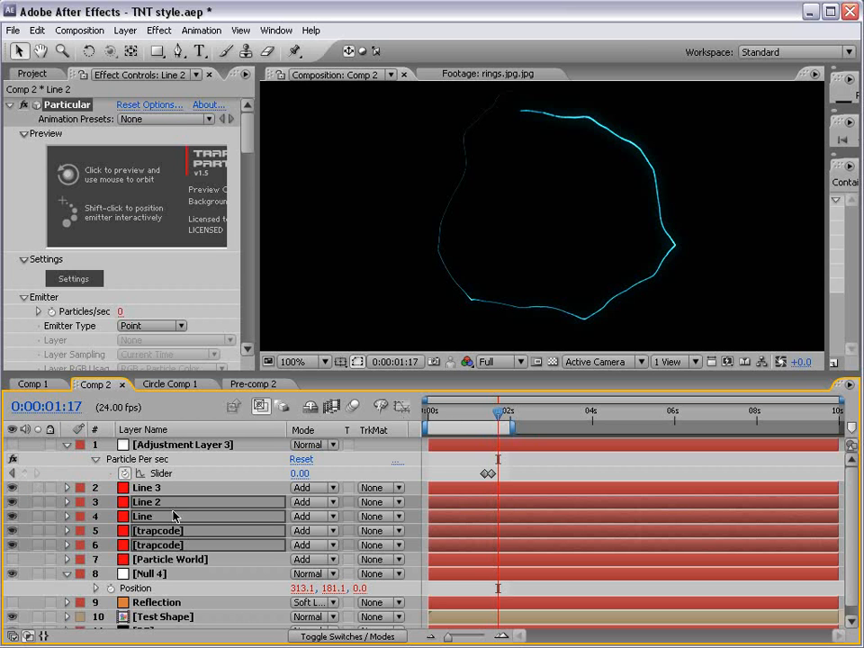
- Scrub back and forth through Comp 2 to review the particle emission around the ring over time
{"action": "left_click_drag", "start_coordinate": [498, 417], "coordinate": [541, 416]}
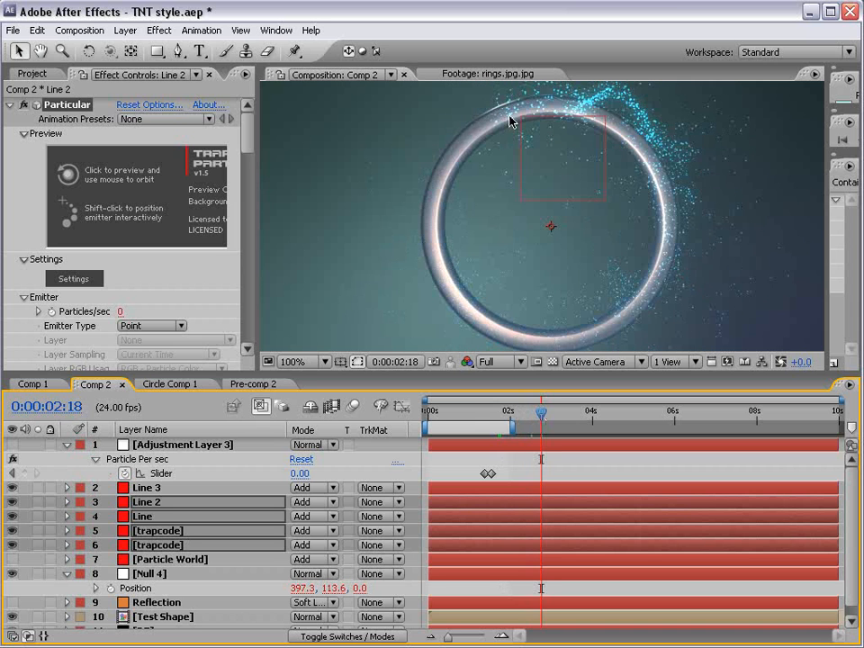
{"action": "left_click", "coordinate": [507, 416]}
{"action": "left_click_drag", "start_coordinate": [507, 416], "coordinate": [440, 413]}
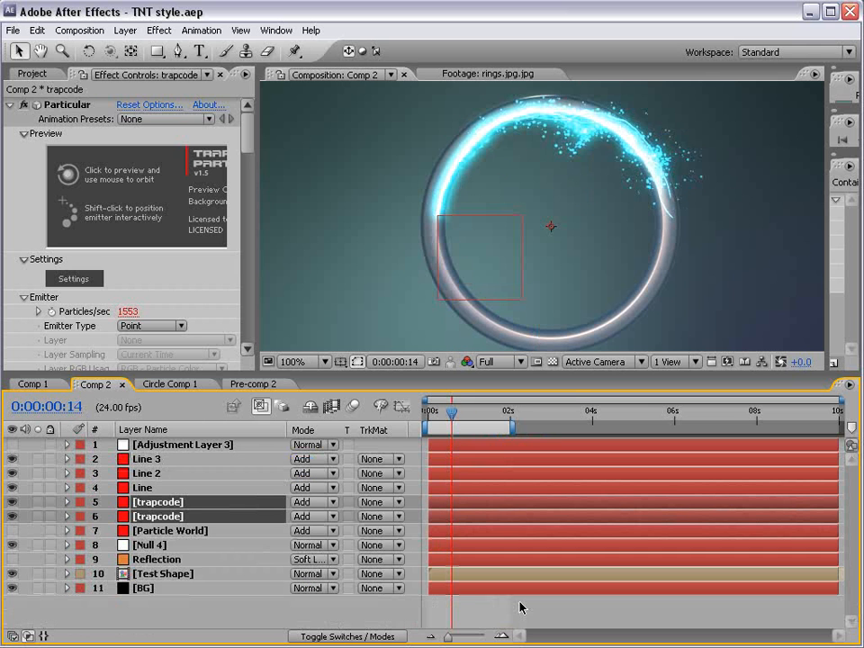
- Open Comp 1 and scrub its opening seconds at closer zoom to examine the light streaks and particles in the finished reference
{"action": "left_click", "coordinate": [34, 385]}
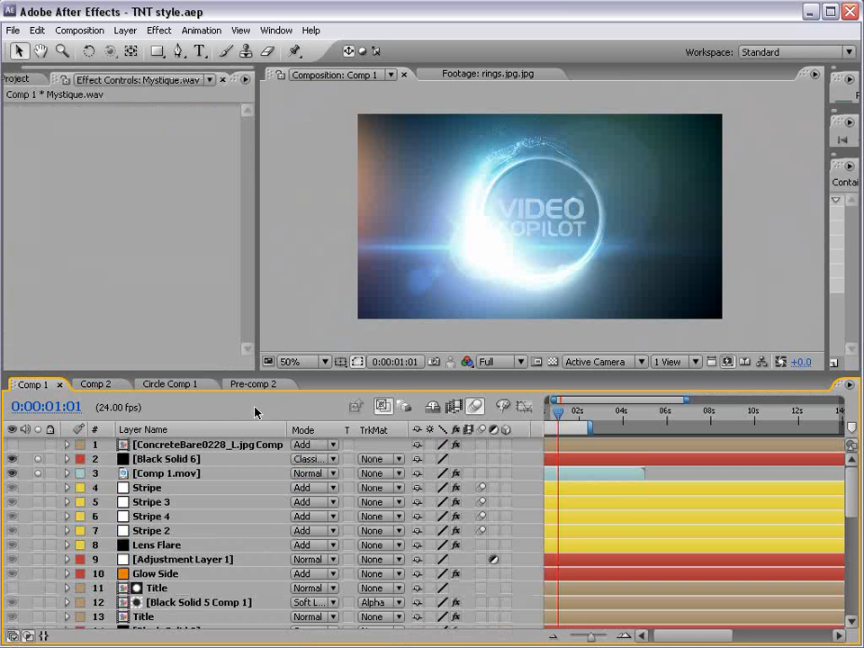
{"action": "key", "text": "space"}
{"action": "left_click_drag", "start_coordinate": [589, 491], "coordinate": [772, 507]}
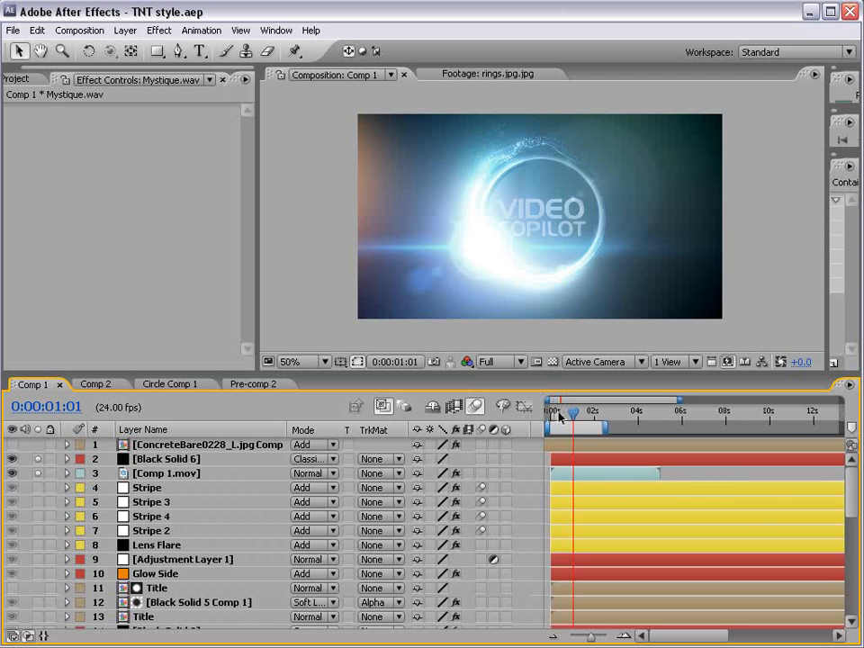
{"action": "left_click_drag", "start_coordinate": [553, 415], "coordinate": [558, 414]}
{"action": "scroll", "coordinate": [532, 251], "scroll_direction": "up", "scroll_amount": 1}
{"action": "key", "text": "space"}
{"action": "left_click_drag", "start_coordinate": [499, 141], "coordinate": [502, 199]}
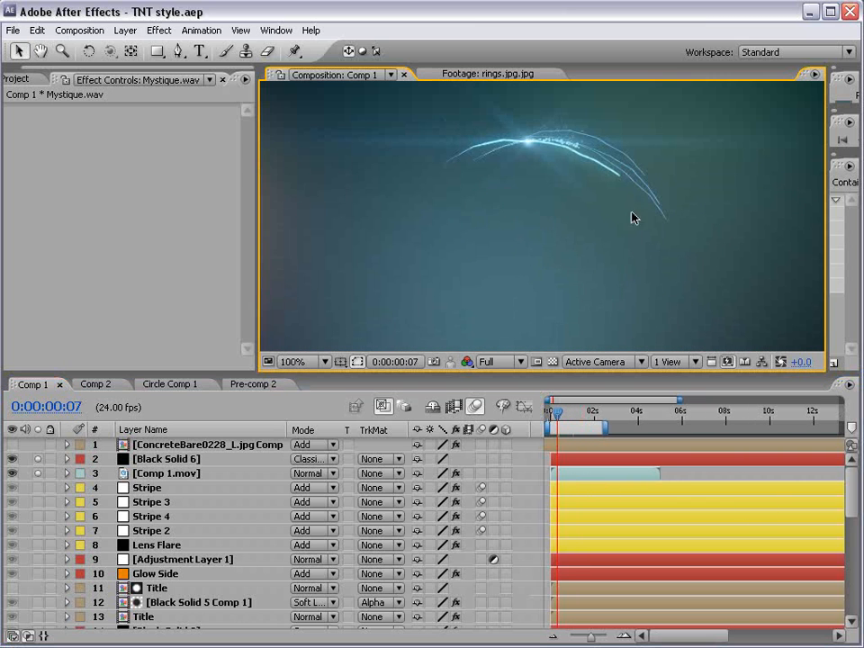
{"action": "left_click_drag", "start_coordinate": [571, 413], "coordinate": [564, 413]}
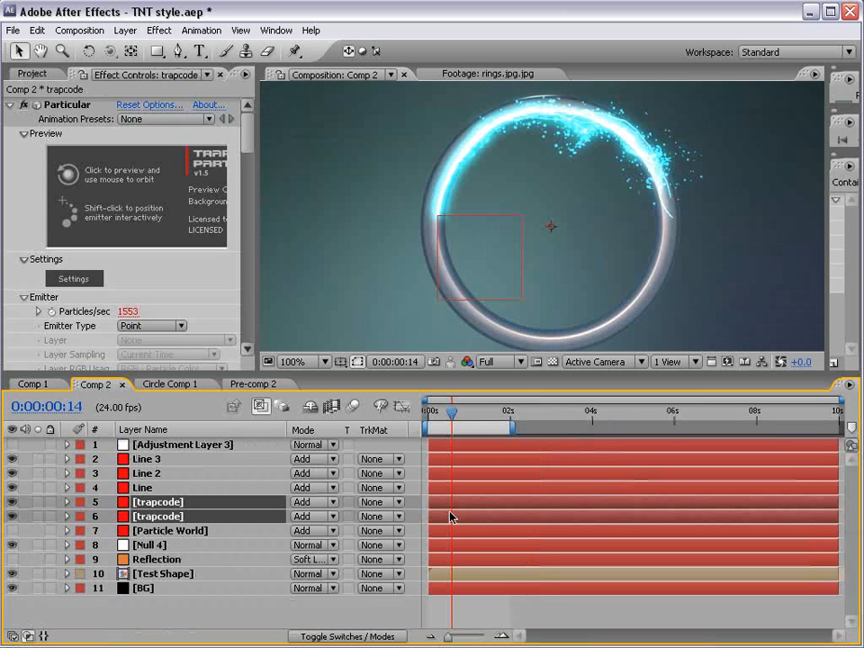
- Try to shift both trapcode layers slightly later in Comp 2's timeline
{"action": "left_click_drag", "start_coordinate": [440, 508], "coordinate": [458, 510]}
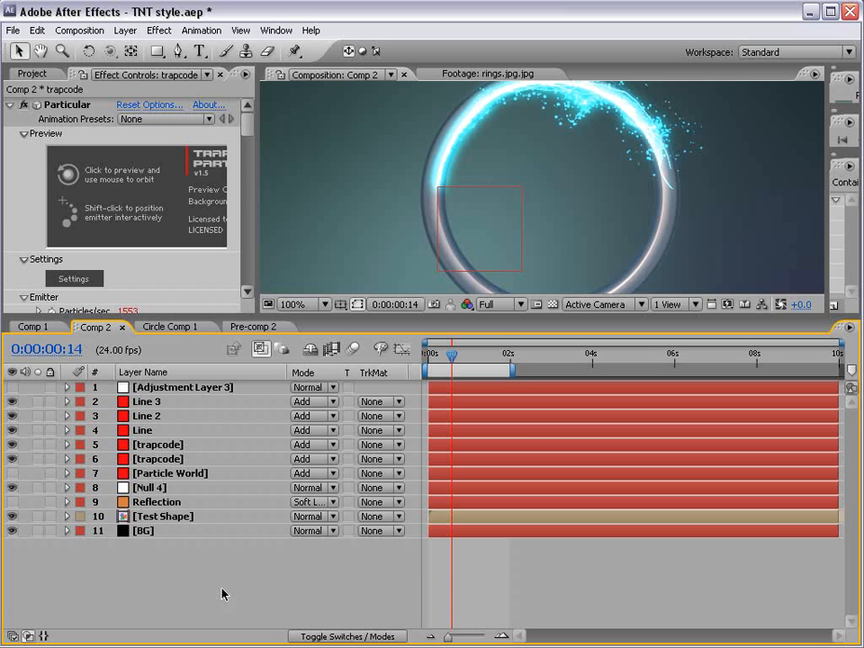
- Reveal the upper trapcode layer's expressions and append .valueAtTime(time-.05) to the Null 4 position in its Position XY expression
{"action": "left_click", "coordinate": [173, 446]}
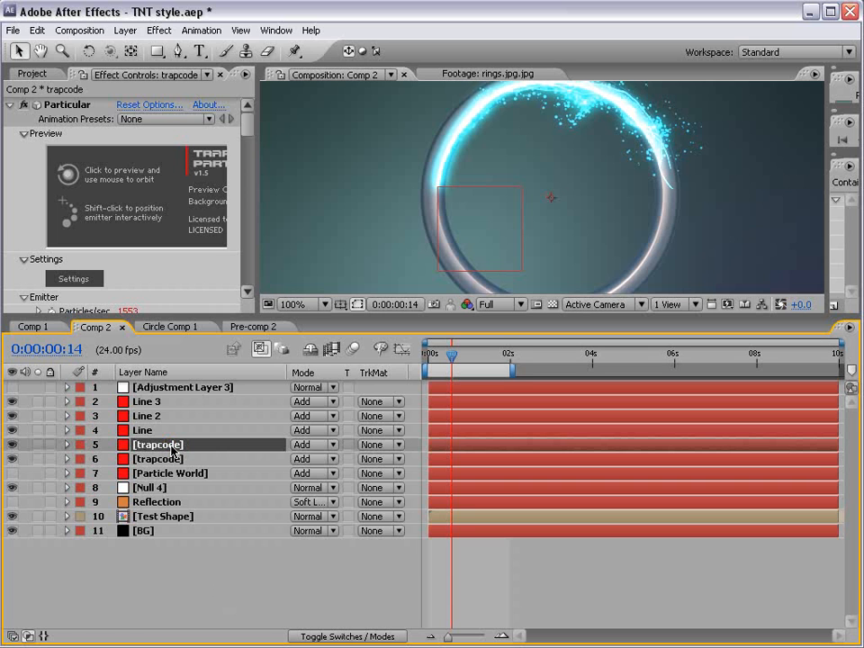
{"action": "key", "text": "e"}
{"action": "key", "text": "e"}
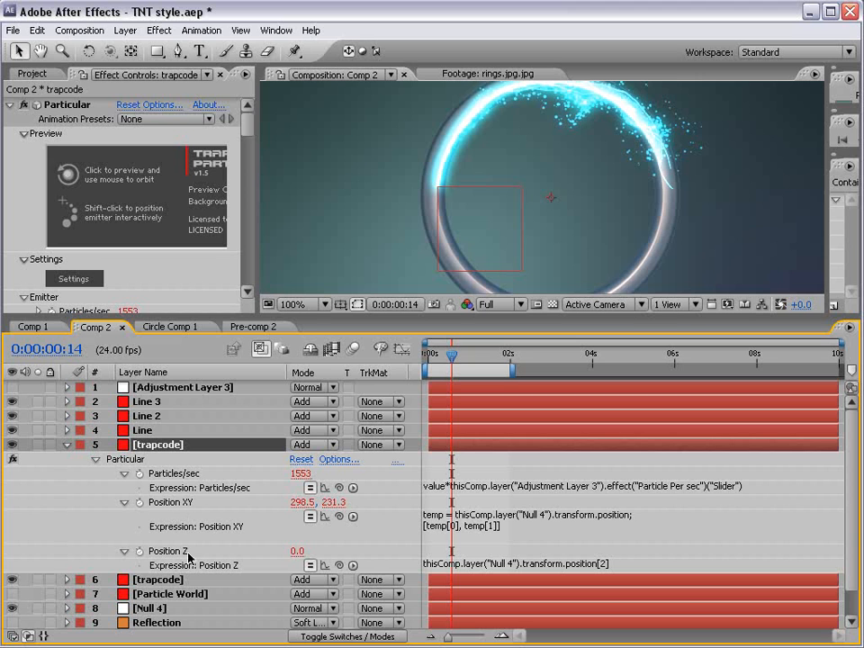
{"action": "left_click", "coordinate": [458, 517]}
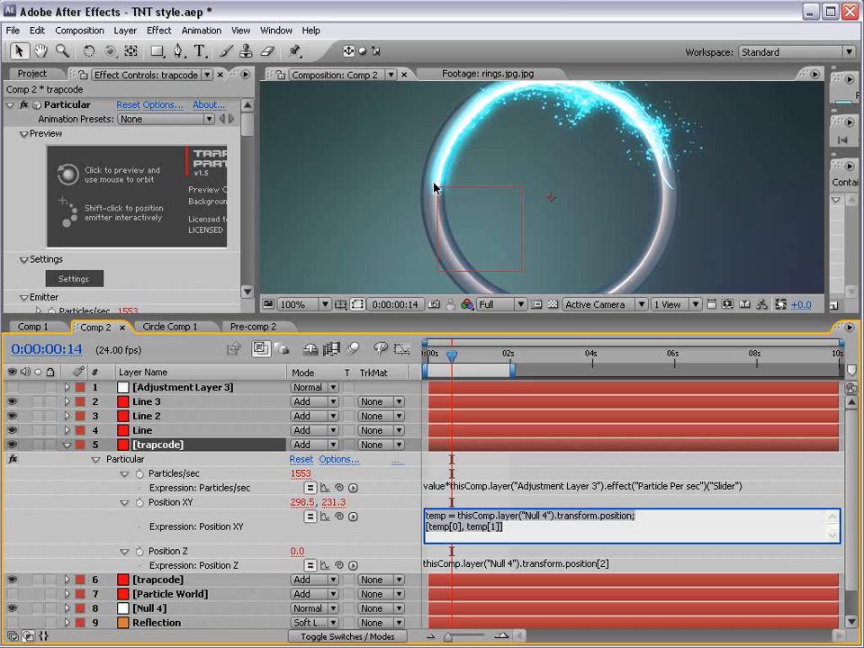
{"action": "left_click", "coordinate": [525, 528]}
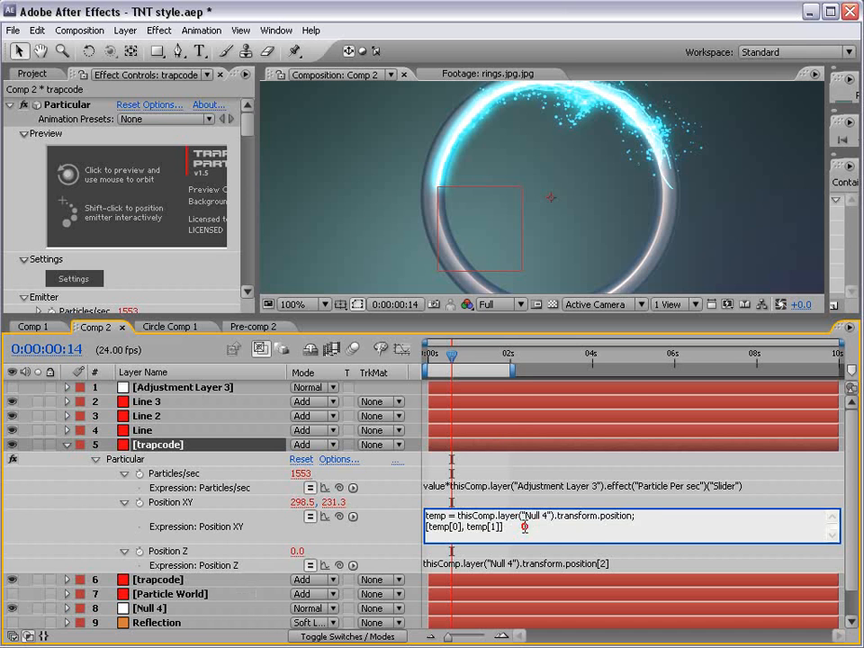
{"action": "left_click", "coordinate": [628, 516]}
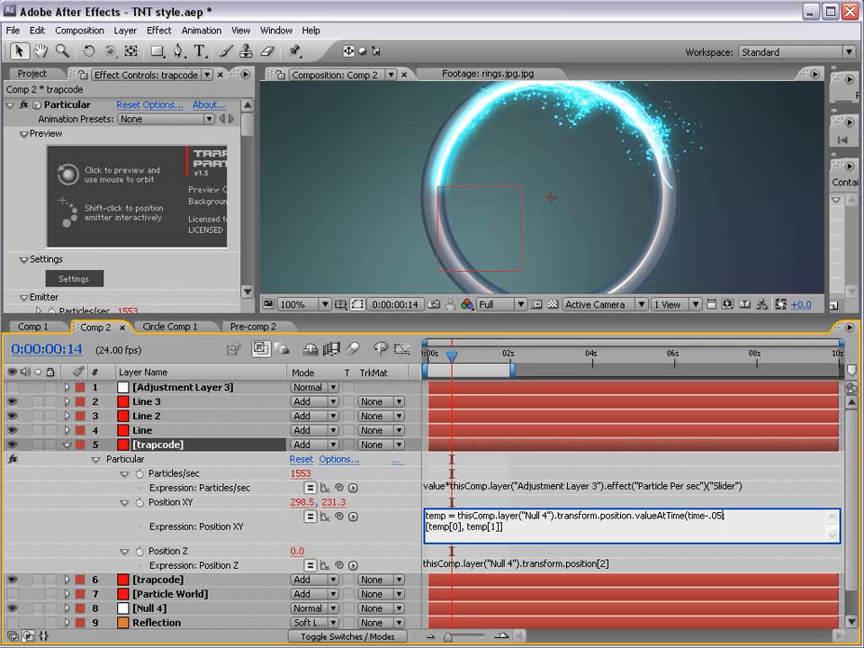
{"action": "left_click", "coordinate": [476, 501]}
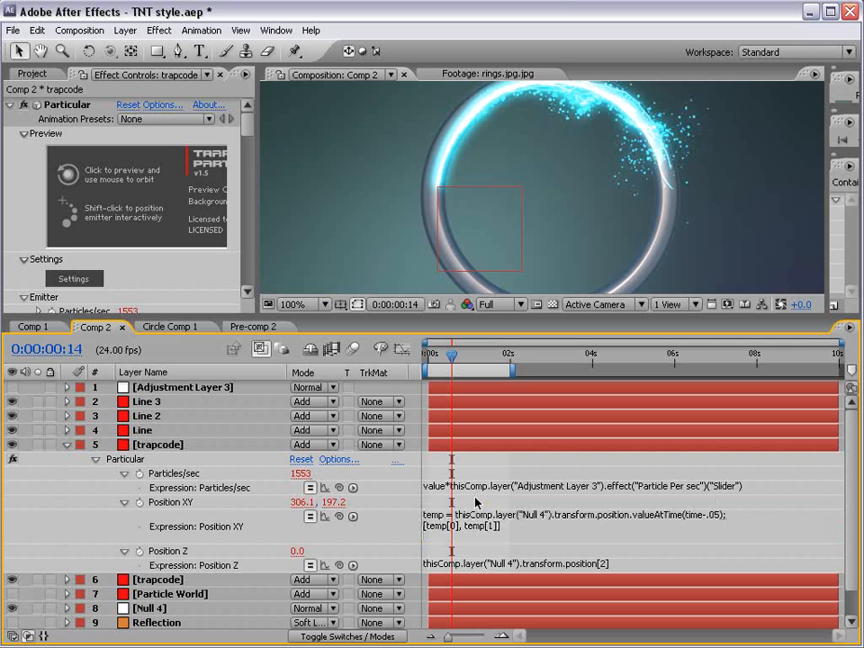
- Solo the upper trapcode layer and Null 4, and set the Position XY expression's time offset to .08
{"action": "left_click", "coordinate": [37, 446]}
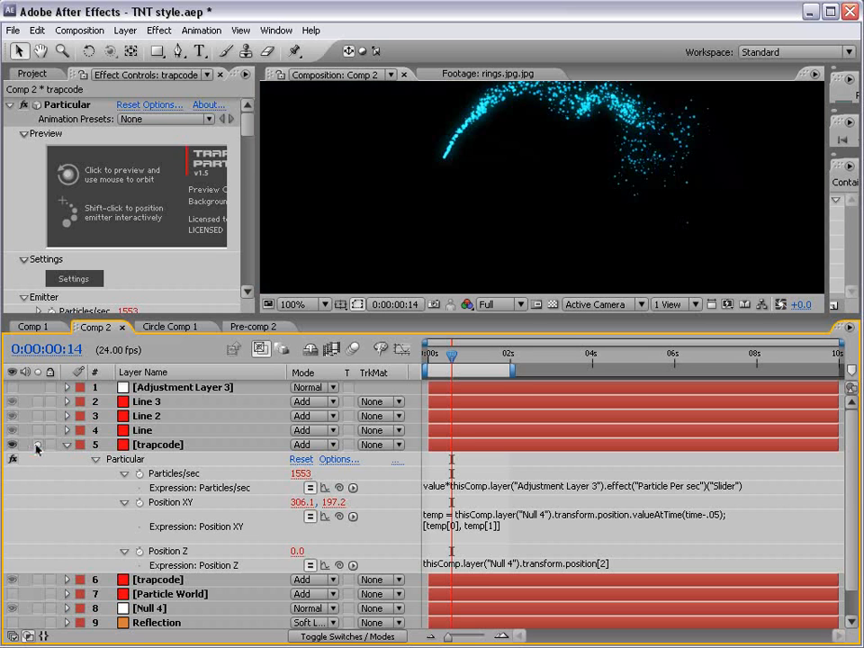
{"action": "left_click", "coordinate": [37, 609]}
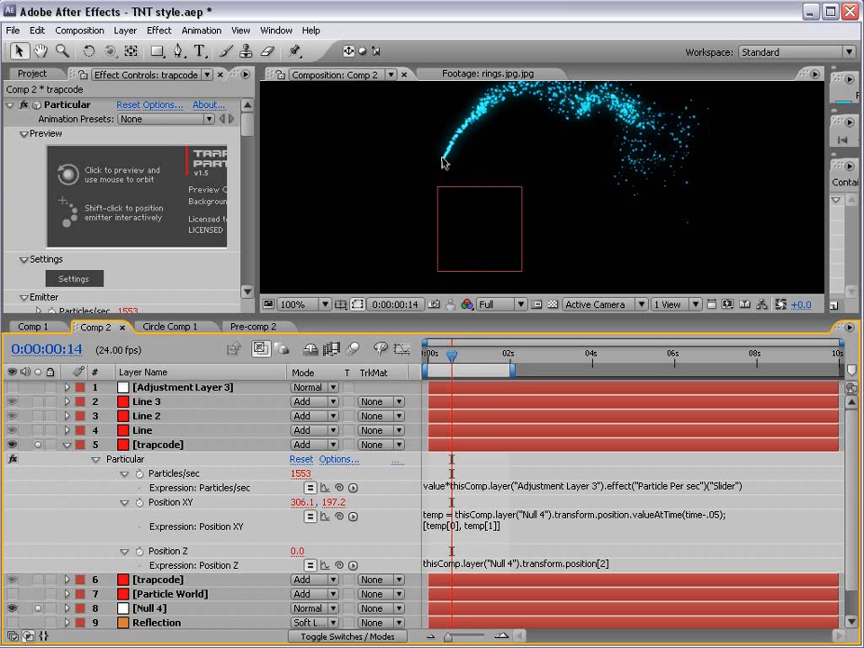
{"action": "left_click", "coordinate": [718, 516]}
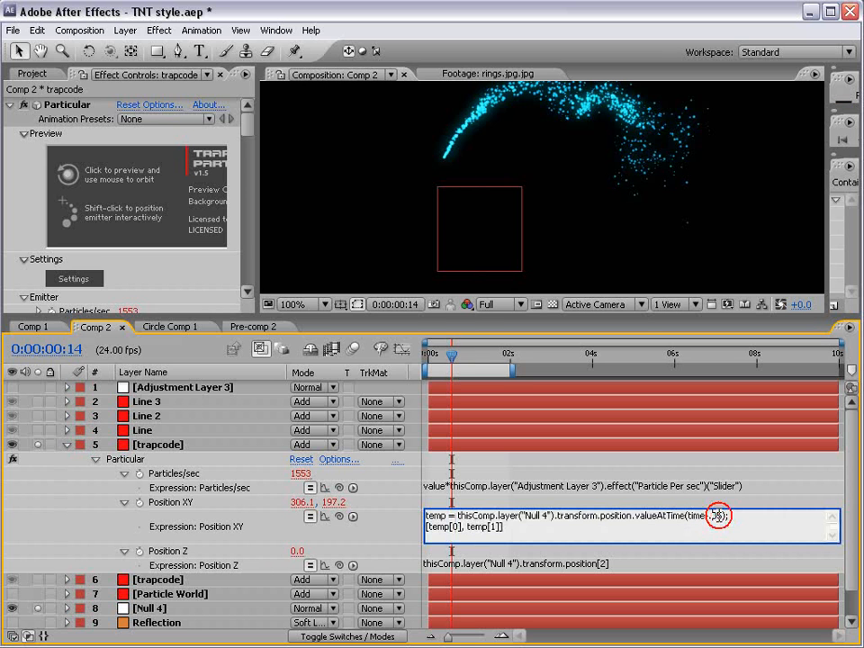
{"action": "key", "text": "BackSpace"}
{"action": "type", "text": "8"}
{"action": "key", "text": "KP_Enter"}
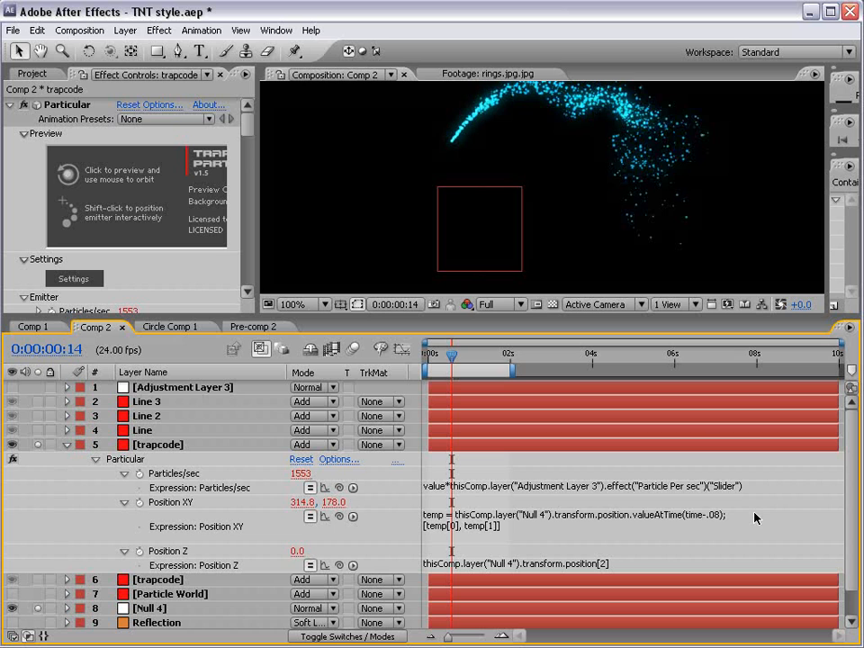
- Set the time offset in the upper trapcode layer's Position XY expression to .12
{"action": "left_click", "coordinate": [726, 517]}
{"action": "left_click", "coordinate": [723, 516]}
{"action": "key", "text": "BackSpace"}
{"action": "left_click", "coordinate": [689, 410]}
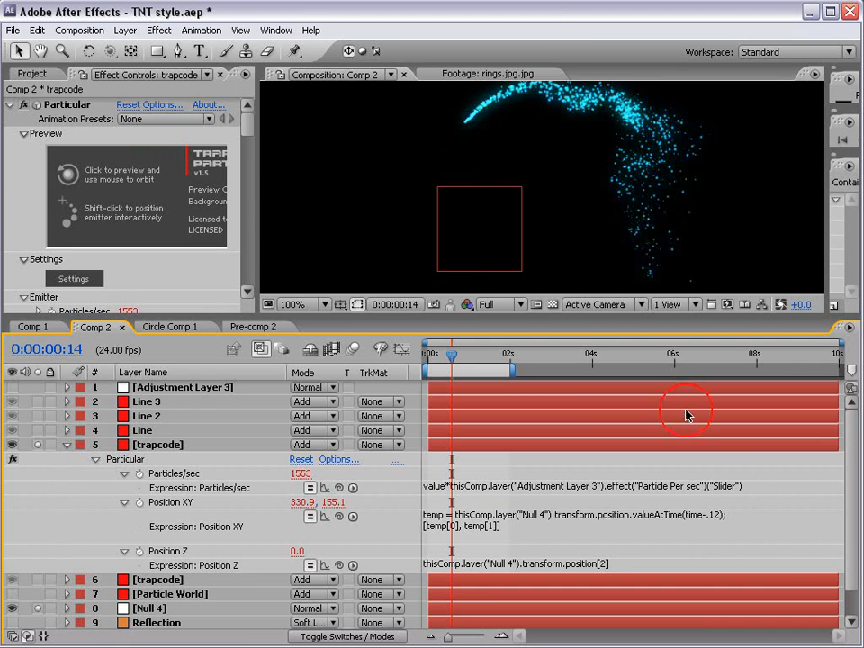
- Copy valueAtTime(time-.12) from the Position XY expression and insert it, preceded by a dot, after position in the Position Z expression
{"action": "left_click", "coordinate": [734, 519]}
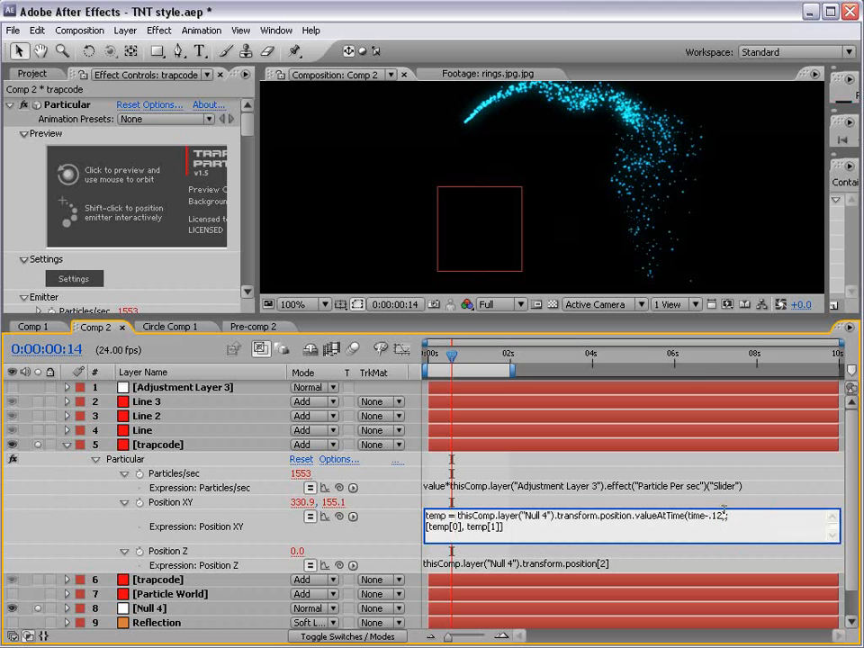
{"action": "right_click", "coordinate": [639, 514]}
{"action": "left_click", "coordinate": [666, 555]}
{"action": "left_click", "coordinate": [601, 565]}
{"action": "left_click", "coordinate": [599, 564]}
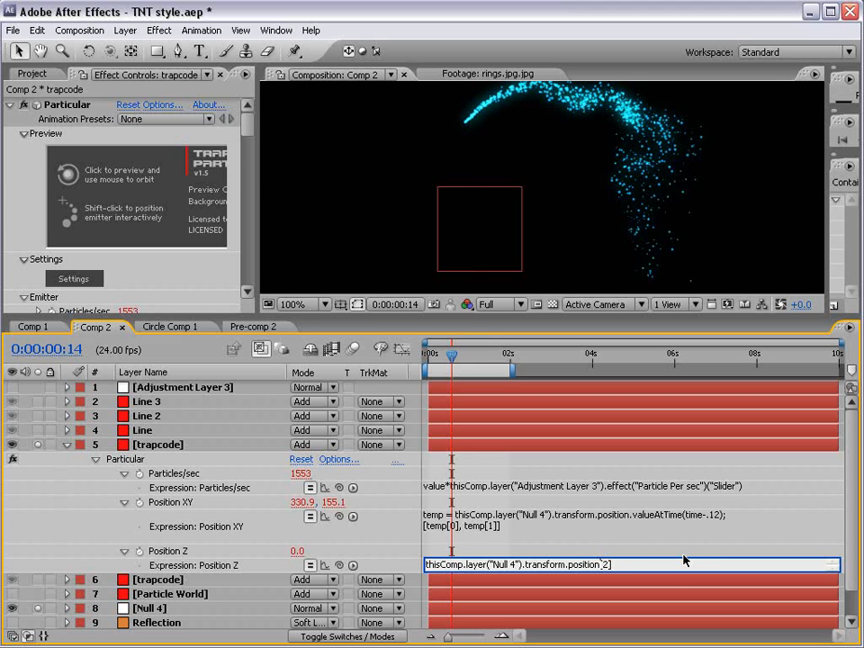
{"action": "type", "text": "valueAtTime(time-.12)"}
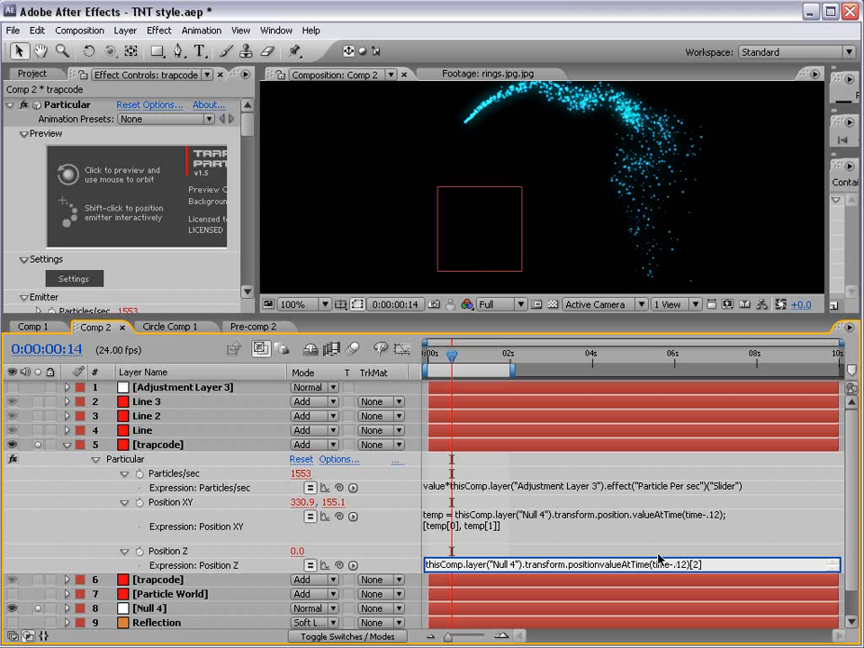
{"action": "type", "text": "."}
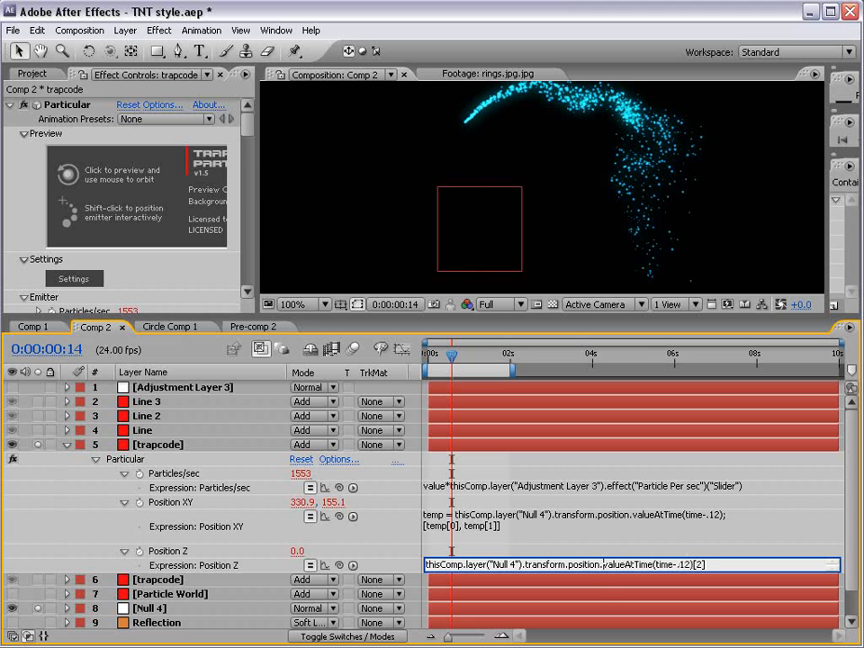
{"action": "left_click", "coordinate": [702, 609]}
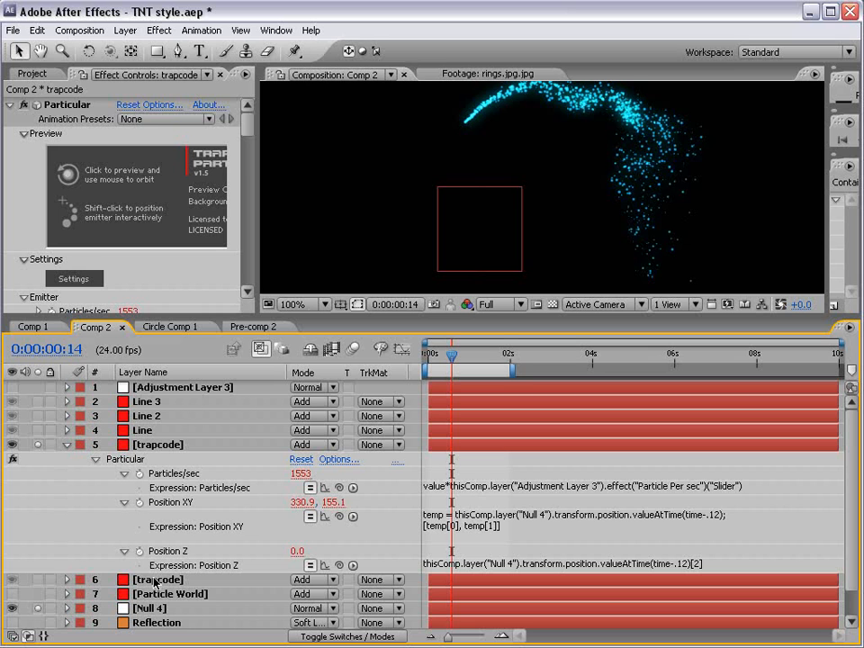
- Copy only the Position XY and Position Z expressions and paste them onto the lower trapcode layer's Particular effect
{"action": "left_click", "coordinate": [167, 503]}
{"action": "left_click", "coordinate": [178, 551], "text": "ctrl"}
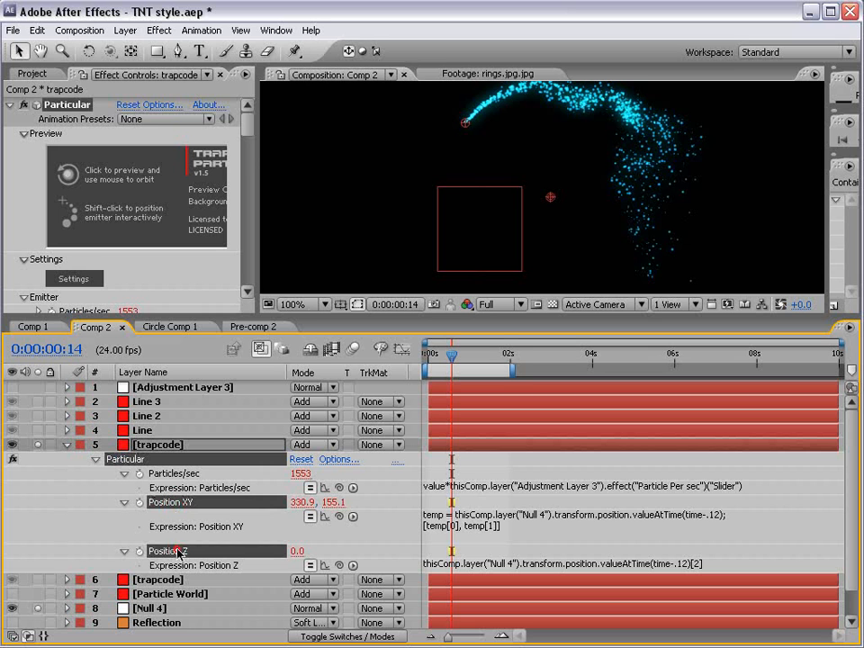
{"action": "left_click", "coordinate": [37, 30]}
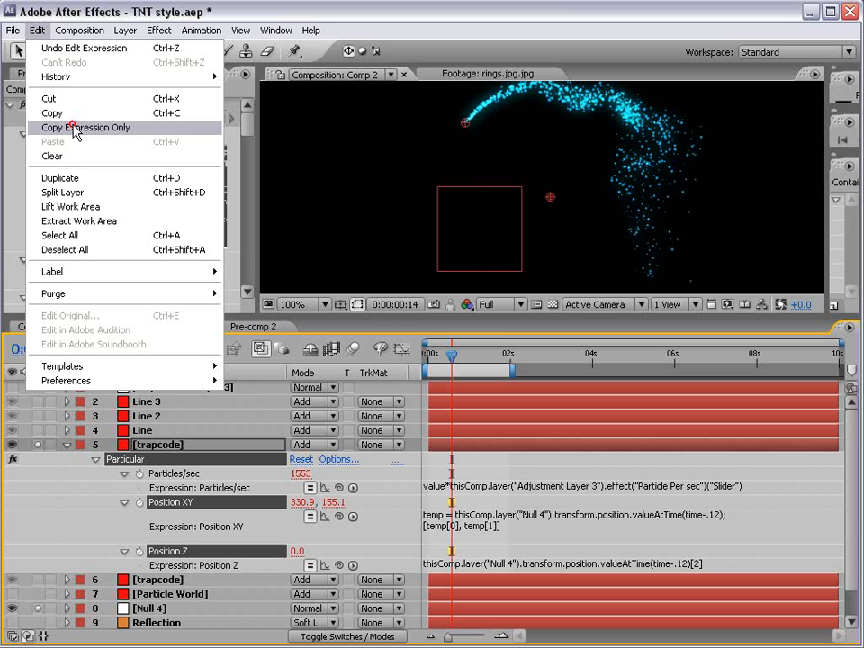
{"action": "left_click", "coordinate": [97, 129]}
{"action": "left_click", "coordinate": [171, 579]}
{"action": "key", "text": "e"}
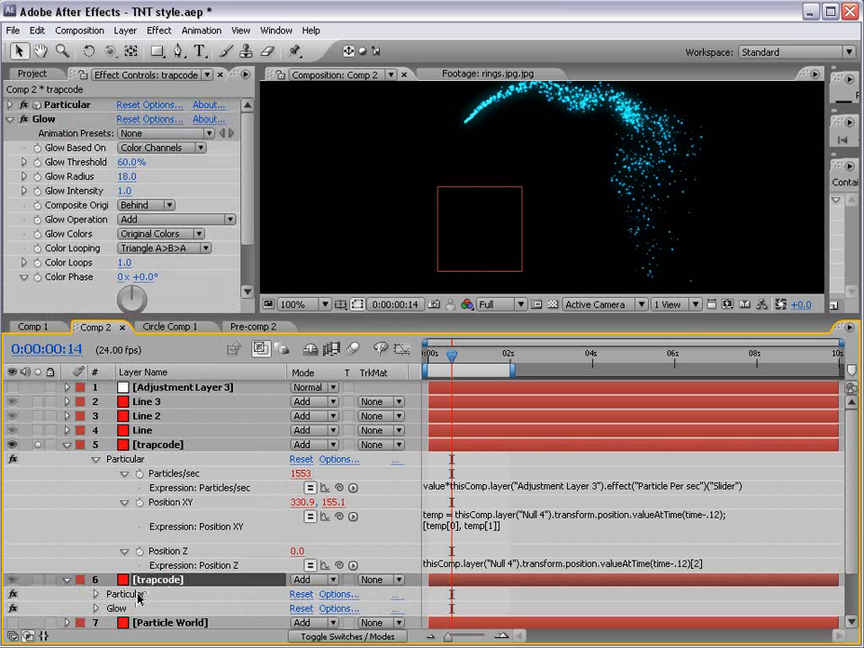
{"action": "left_click", "coordinate": [37, 30]}
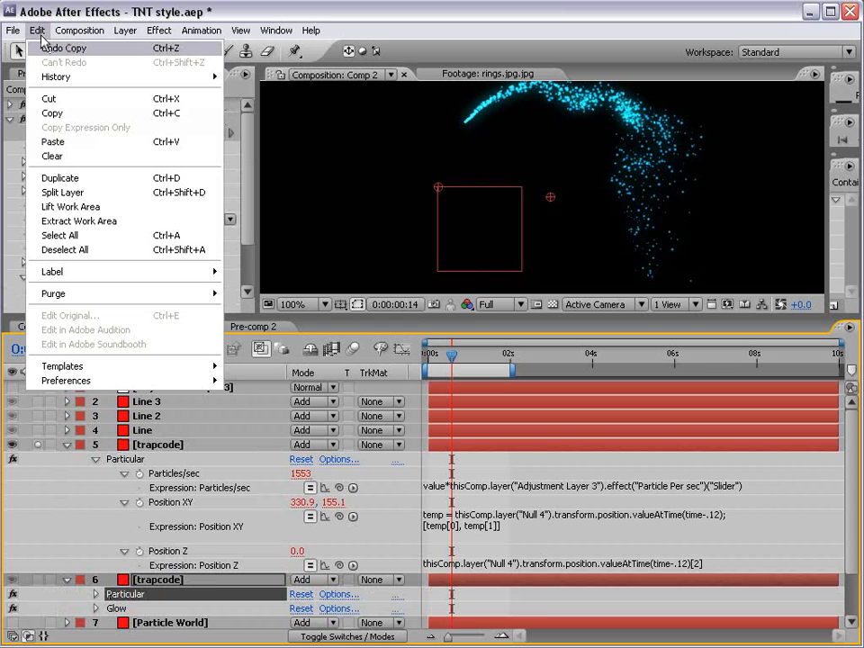
{"action": "left_click", "coordinate": [53, 142]}
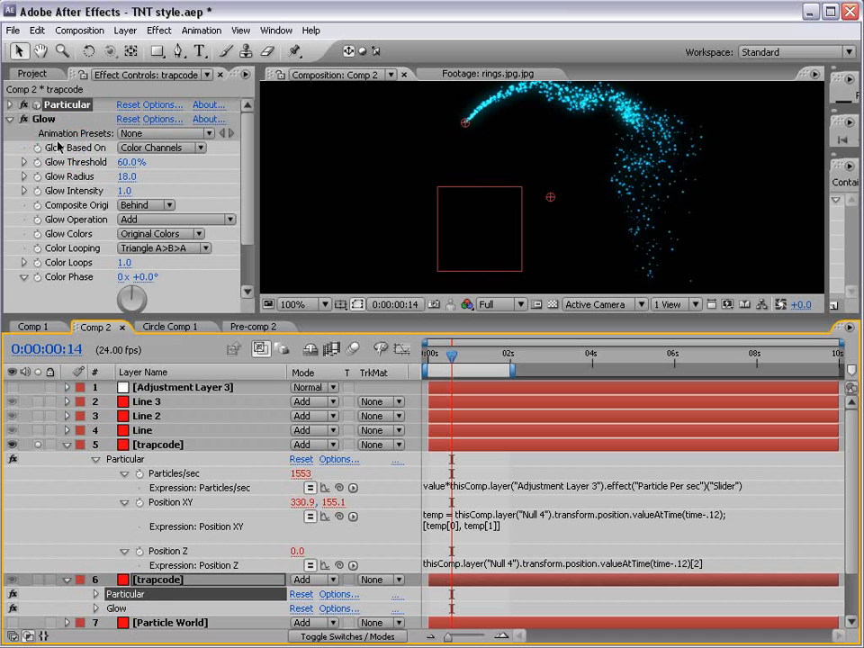
- Collapse the upper trapcode layer, turn off both solos, and check the delayed particles around the ring in an enlarged preview
{"action": "left_click", "coordinate": [67, 445]}
{"action": "left_click", "coordinate": [37, 445]}
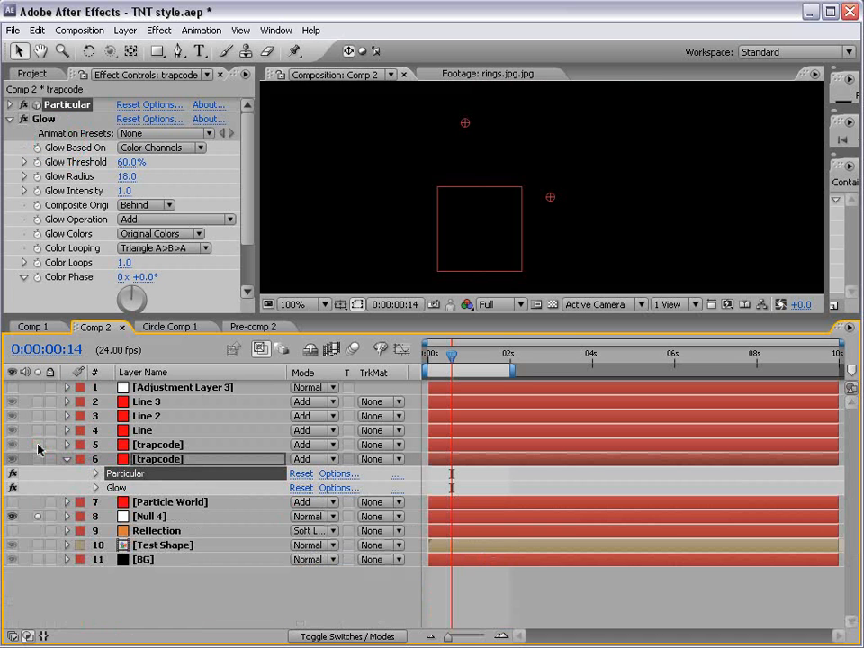
{"action": "left_click", "coordinate": [37, 516]}
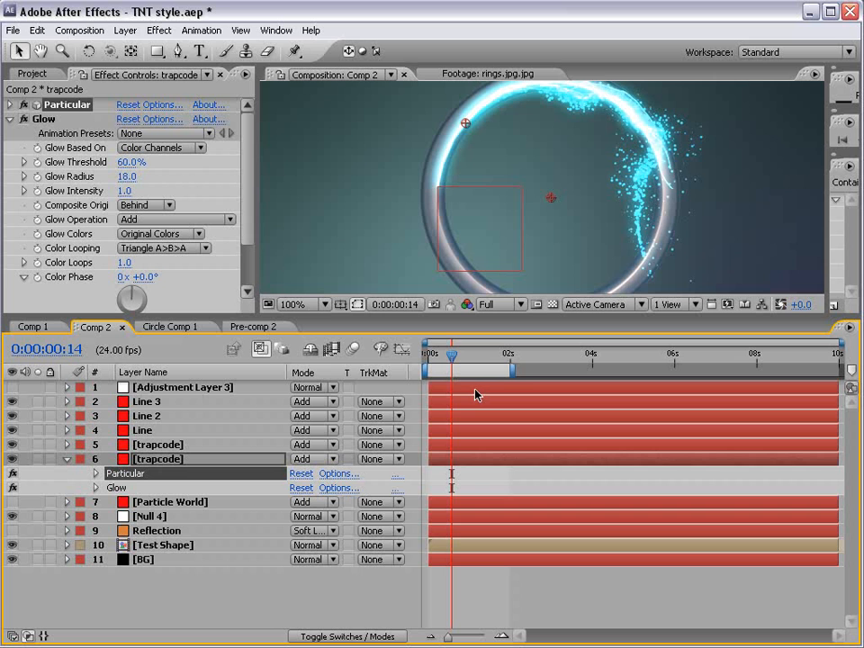
{"action": "mouse_move", "coordinate": [452, 356]}
{"action": "left_mouse_down"}
{"action": "mouse_move", "coordinate": [435, 356]}
{"action": "mouse_move", "coordinate": [449, 356]}
{"action": "left_mouse_up"}
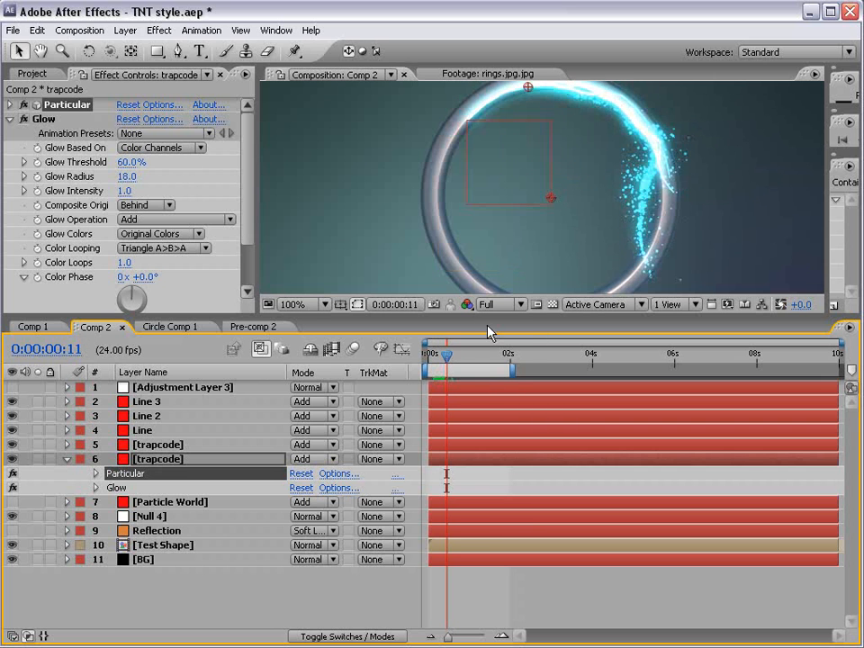
{"action": "left_click_drag", "start_coordinate": [488, 322], "coordinate": [491, 421]}
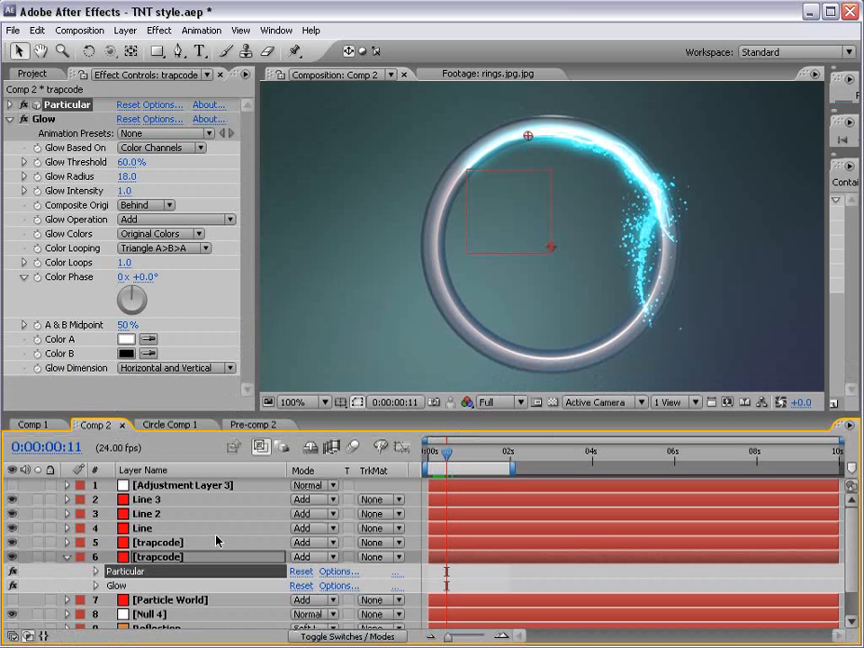
- Hide both trapcode layers and inspect the Line and Line 2 streaks on their own
{"action": "left_click", "coordinate": [12, 557]}
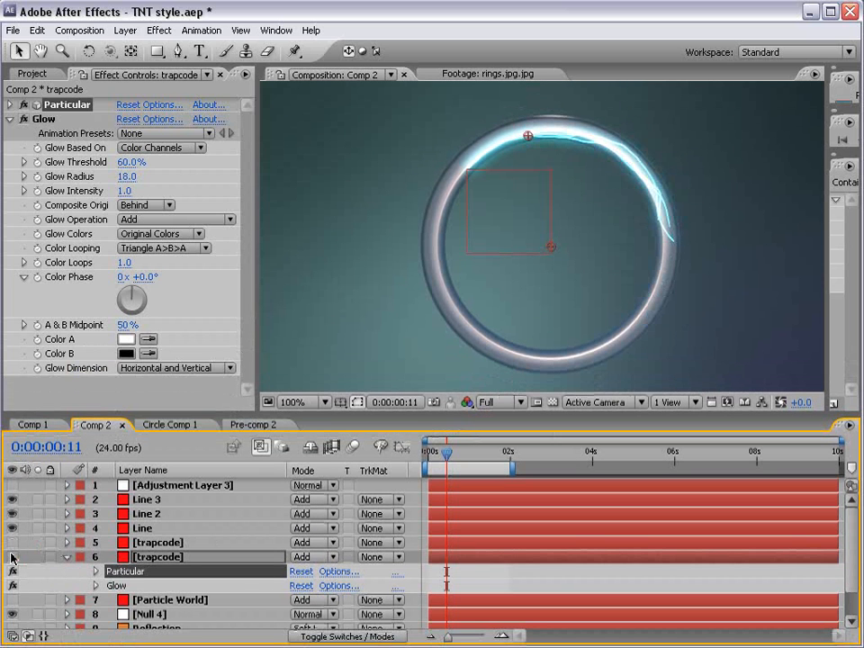
{"action": "left_click", "coordinate": [142, 527]}
{"action": "key", "text": "Return"}
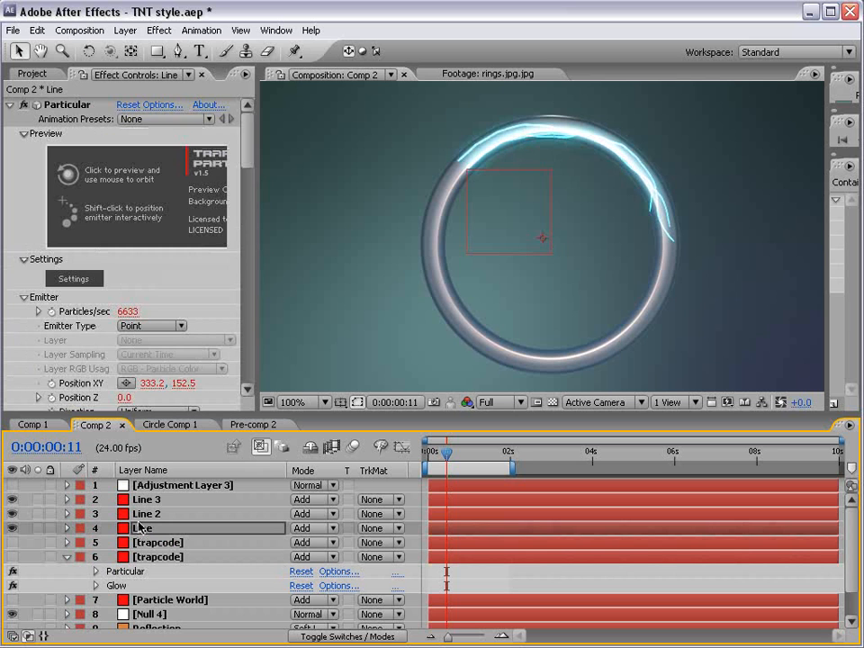
{"action": "left_click", "coordinate": [144, 514]}
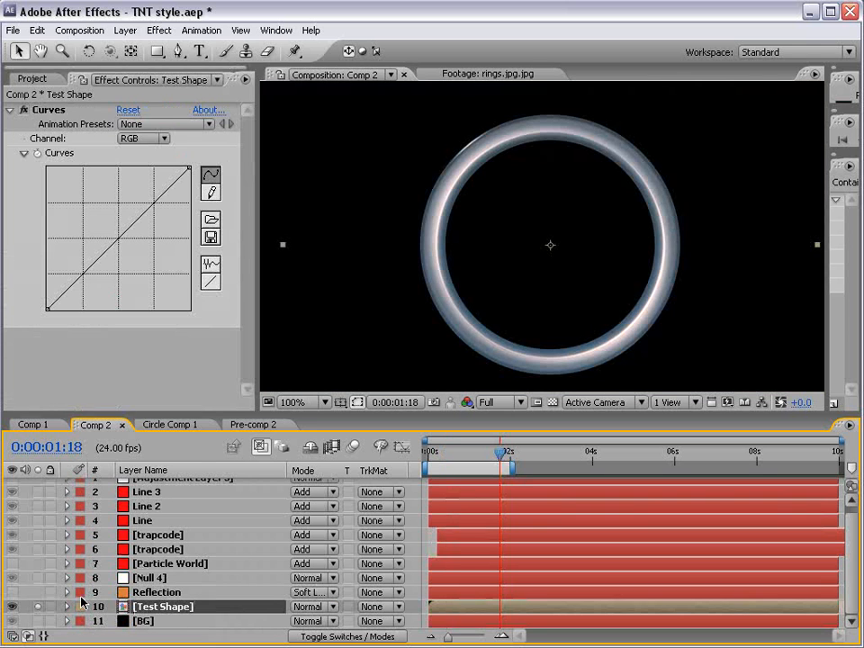
- Apply a Radial Wipe to the Test Shape layer, with Feather at 49 and Transition Completion at 100%
{"action": "left_click", "coordinate": [162, 30]}
{"action": "mouse_move", "coordinate": [198, 466]}
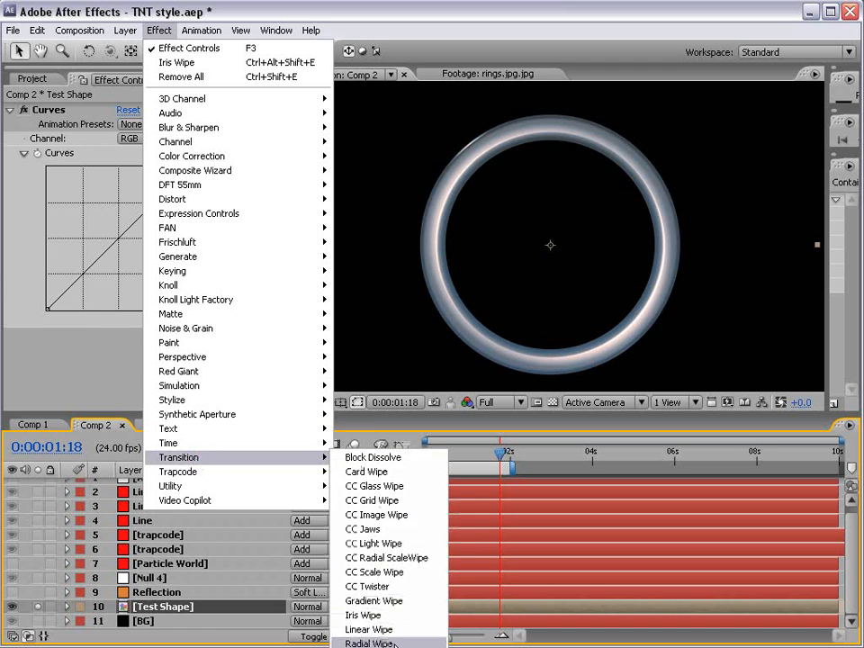
{"action": "left_click", "coordinate": [390, 644]}
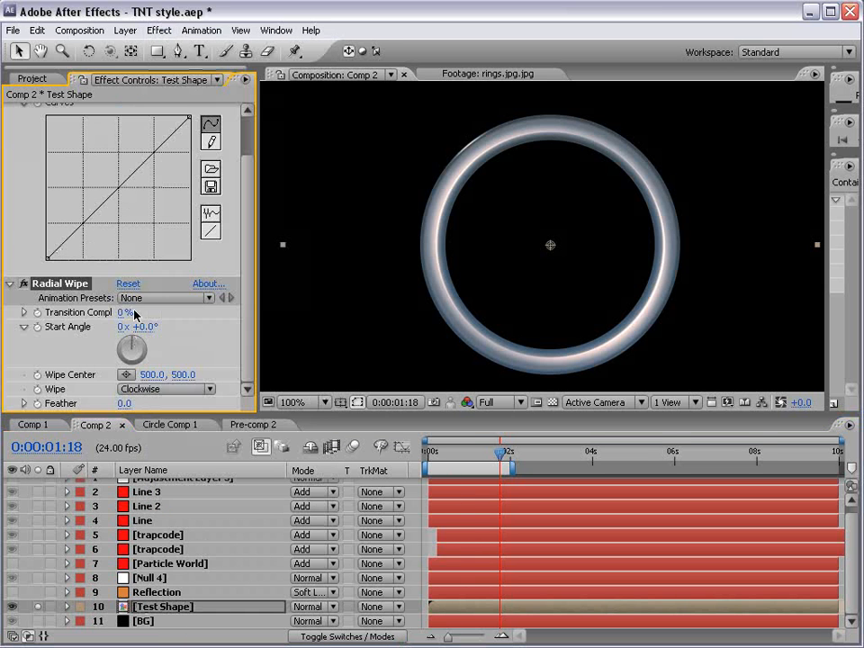
{"action": "left_click_drag", "start_coordinate": [133, 313], "coordinate": [174, 294]}
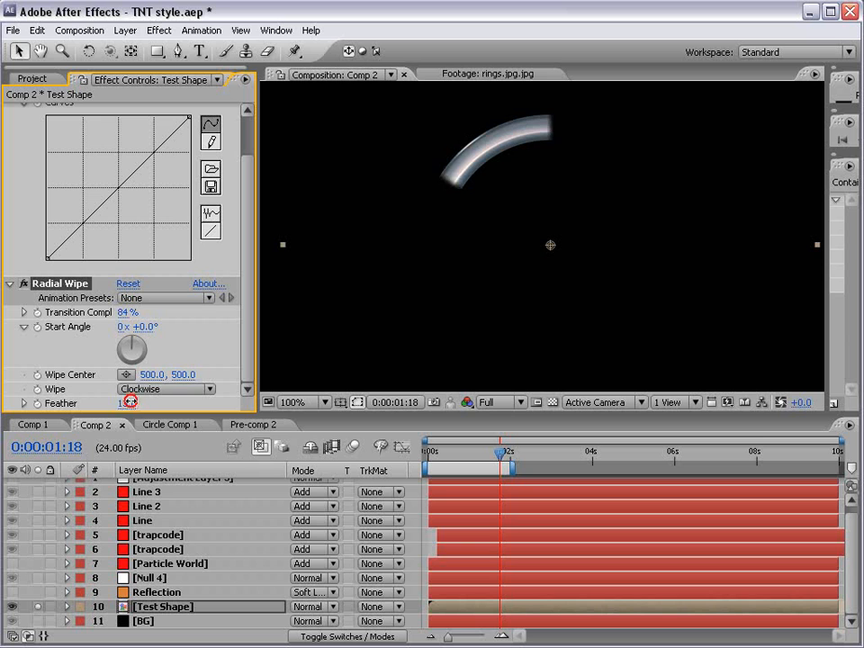
{"action": "left_click_drag", "start_coordinate": [124, 402], "coordinate": [163, 389]}
{"action": "mouse_move", "coordinate": [138, 314]}
{"action": "left_mouse_down"}
{"action": "mouse_move", "coordinate": [115, 311]}
{"action": "mouse_move", "coordinate": [137, 307]}
{"action": "left_mouse_up"}
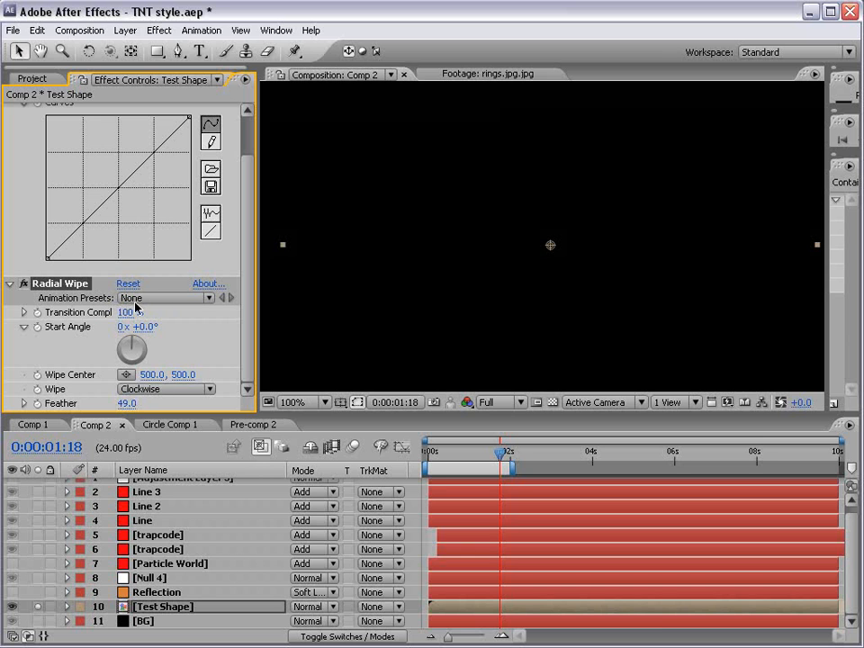
- Keyframe Test Shape's Transition Completion from 100% near the start to 0% at 0:00:01:18, and turn off its solo
{"action": "left_click", "coordinate": [37, 313]}
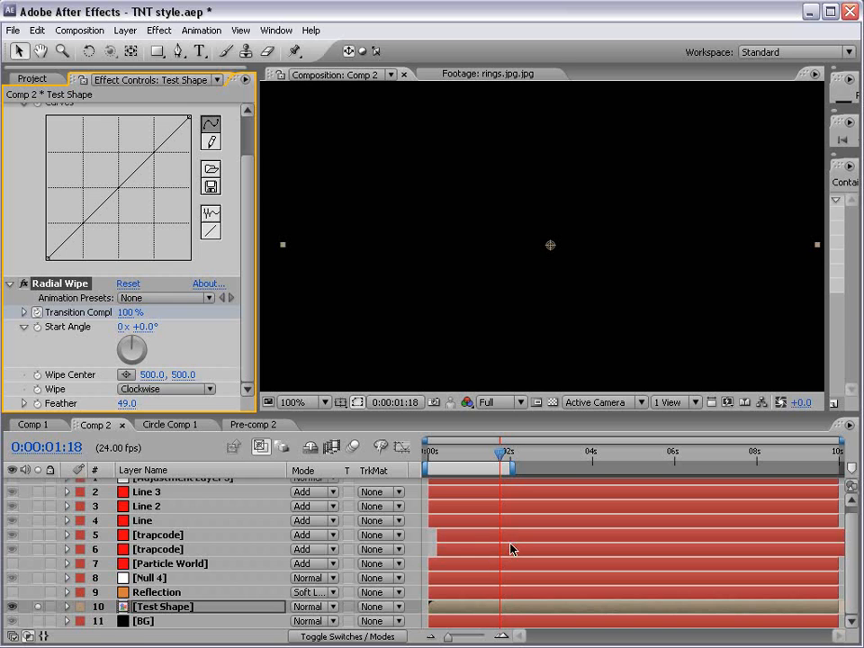
{"action": "key", "text": "u"}
{"action": "left_click", "coordinate": [520, 560]}
{"action": "left_click_drag", "start_coordinate": [452, 610], "coordinate": [441, 610]}
{"action": "left_click_drag", "start_coordinate": [121, 313], "coordinate": [171, 424]}
{"action": "left_click", "coordinate": [37, 578]}
- Adjust the timing of the Radial Wipe keyframes so the ring is revealed behind the light streaks, checking up to 0:00:02:21
{"action": "left_click_drag", "start_coordinate": [499, 452], "coordinate": [471, 458]}
{"action": "left_click", "coordinate": [458, 450]}
{"action": "left_click", "coordinate": [450, 452]}
{"action": "left_click_drag", "start_coordinate": [447, 454], "coordinate": [434, 453]}
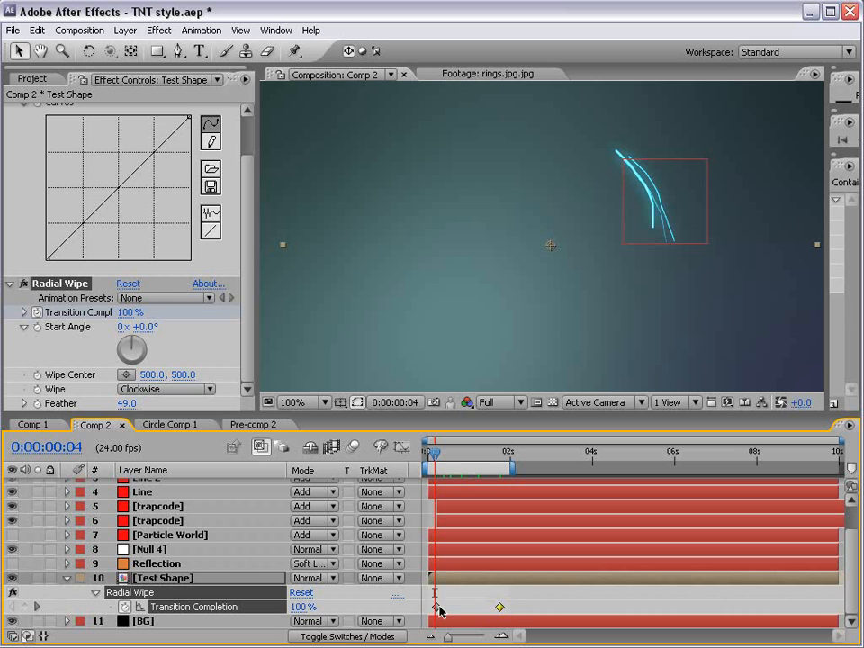
{"action": "left_click_drag", "start_coordinate": [513, 599], "coordinate": [452, 607]}
{"action": "left_click_drag", "start_coordinate": [443, 450], "coordinate": [517, 453]}
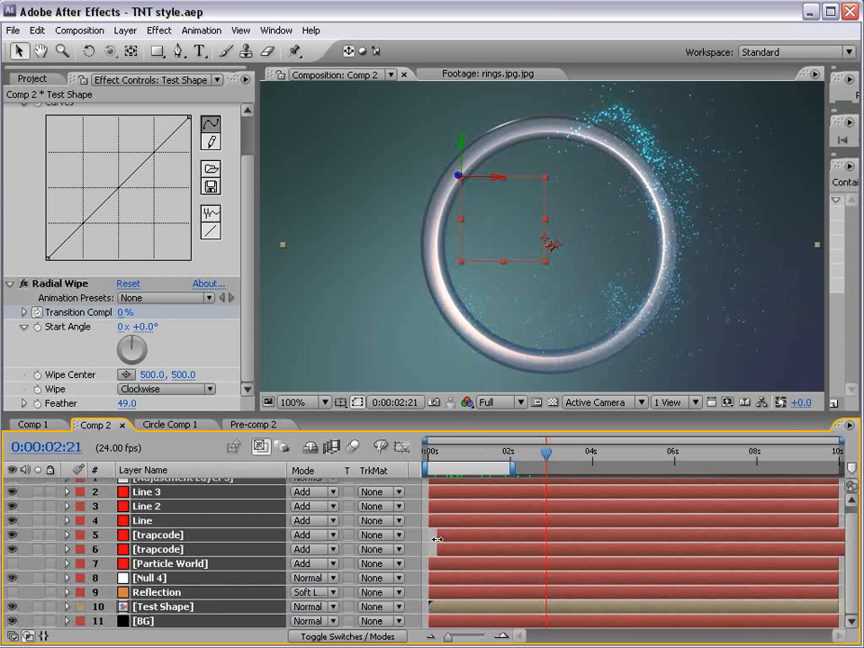
- Create a black 864 × 486 solid named Flare
{"action": "left_click", "coordinate": [431, 540]}
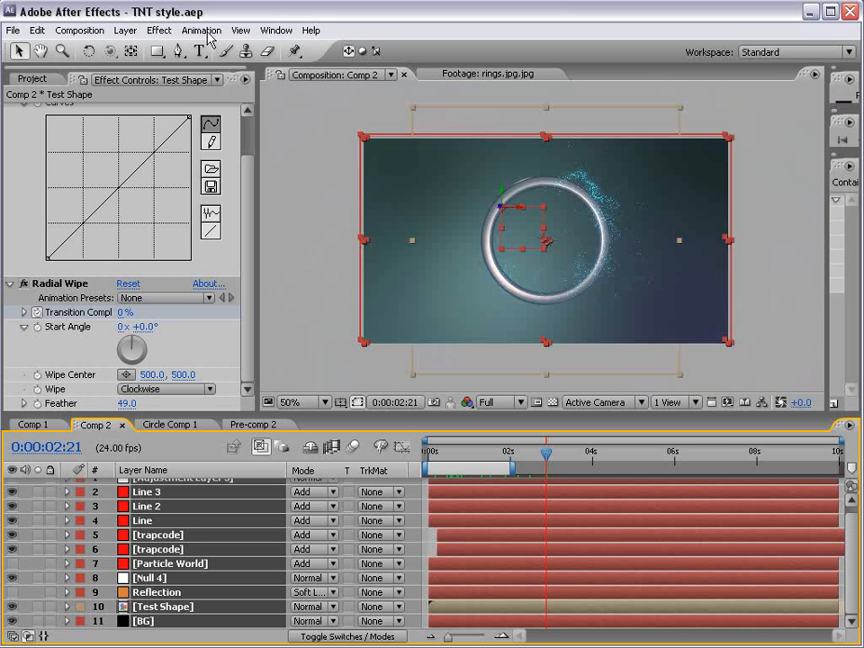
{"action": "left_click", "coordinate": [125, 30]}
{"action": "mouse_move", "coordinate": [136, 47]}
{"action": "left_click", "coordinate": [385, 62]}
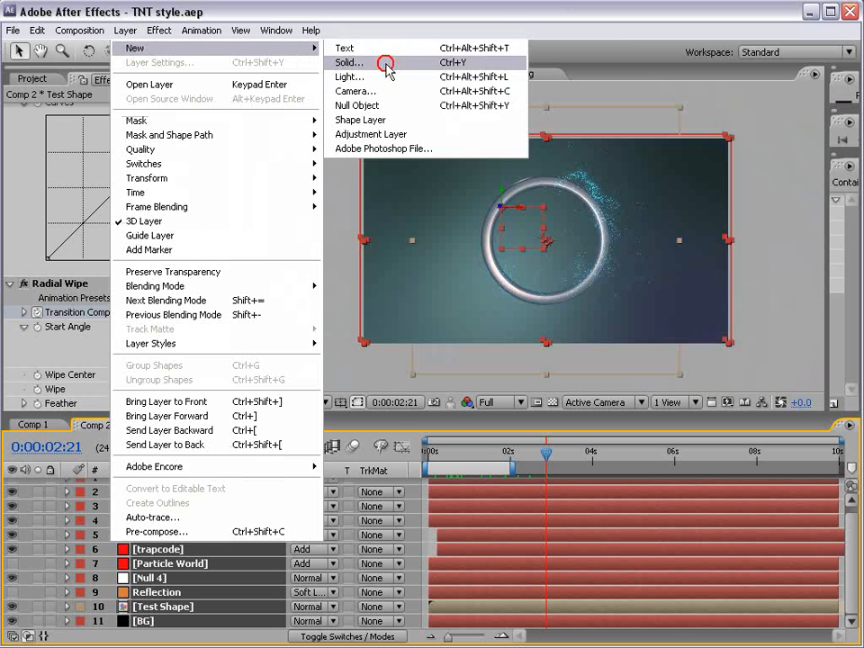
{"action": "left_click", "coordinate": [430, 538]}
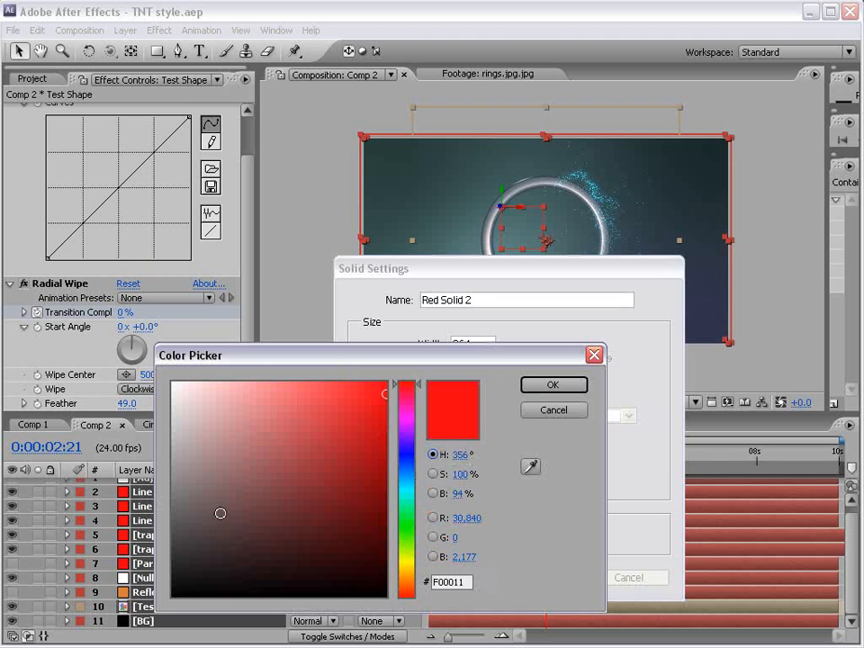
{"action": "left_click", "coordinate": [385, 596]}
{"action": "left_click", "coordinate": [552, 385]}
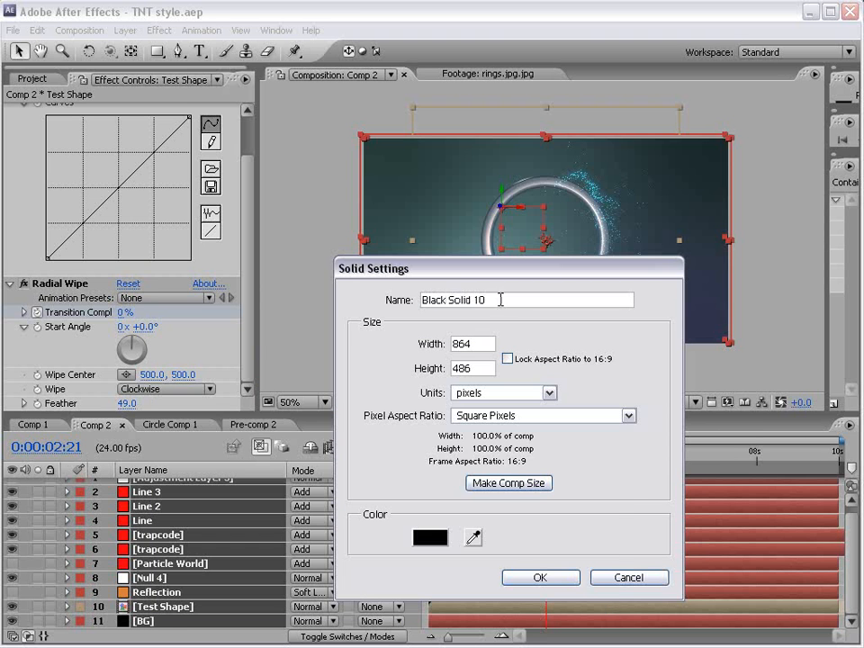
{"action": "type", "text": "Flare"}
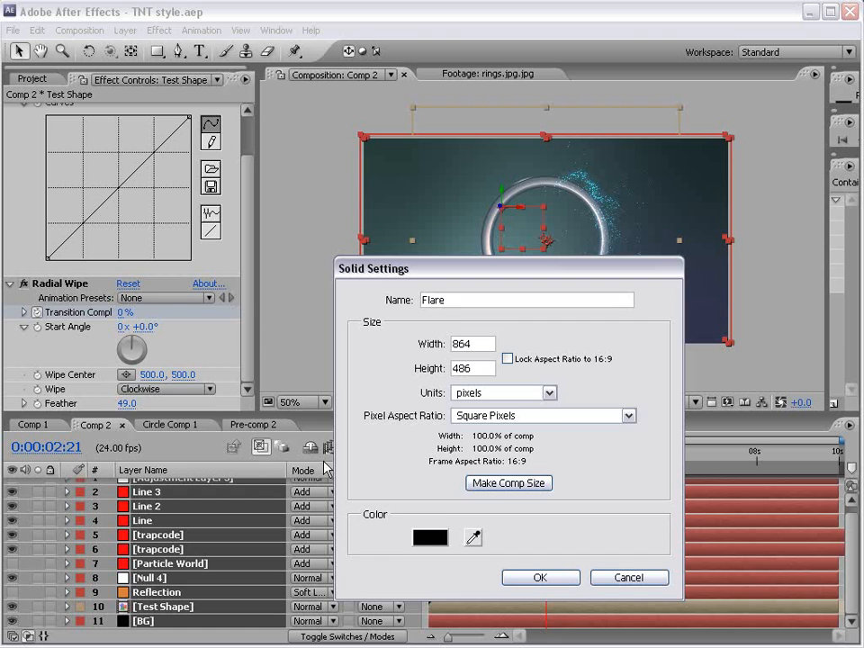
{"action": "left_click", "coordinate": [523, 579]}
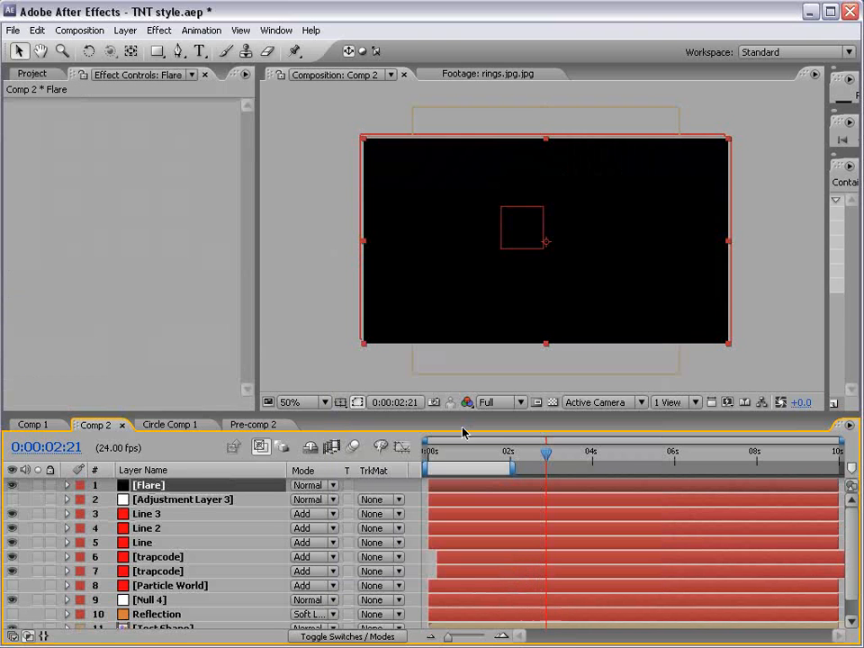
- Apply a Lens Flare effect and a Tint effect to the Flare layer
{"action": "left_click", "coordinate": [159, 30]}
{"action": "mouse_move", "coordinate": [183, 257]}
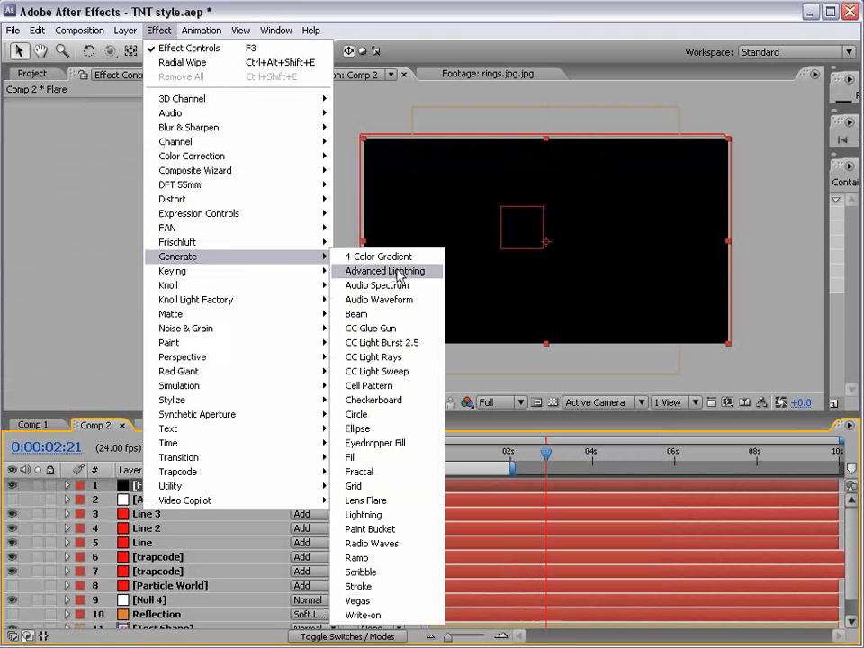
{"action": "left_click", "coordinate": [397, 499]}
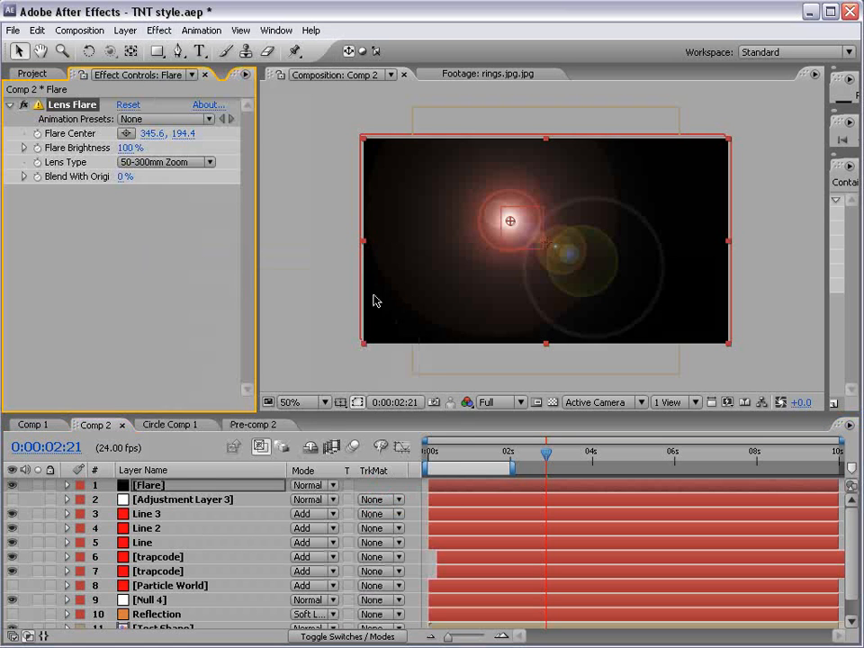
{"action": "left_click", "coordinate": [160, 30]}
{"action": "mouse_move", "coordinate": [324, 156]}
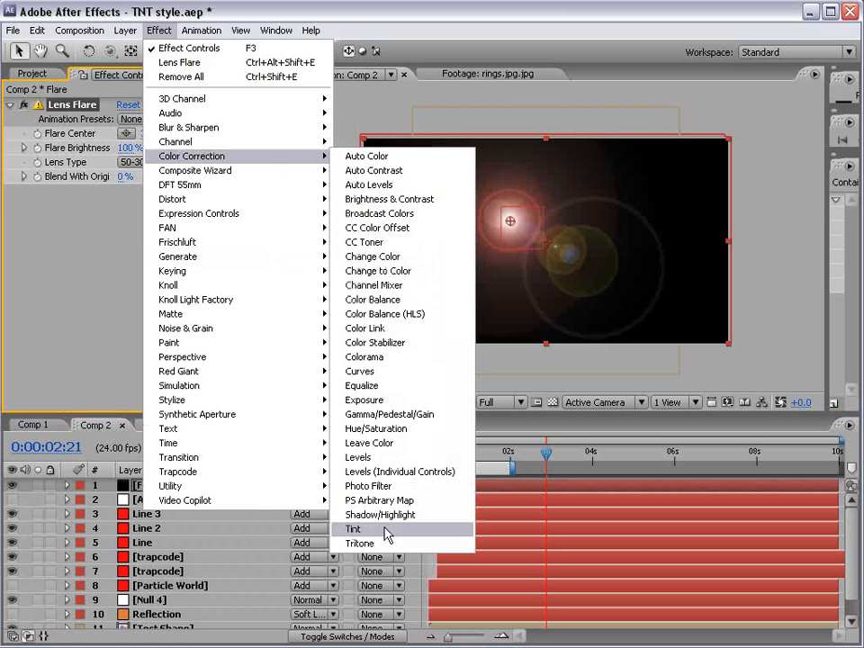
{"action": "left_click", "coordinate": [387, 530]}
- Add a Curves effect to the Flare layer and lower the midtones of its Red channel
{"action": "left_click", "coordinate": [159, 30]}
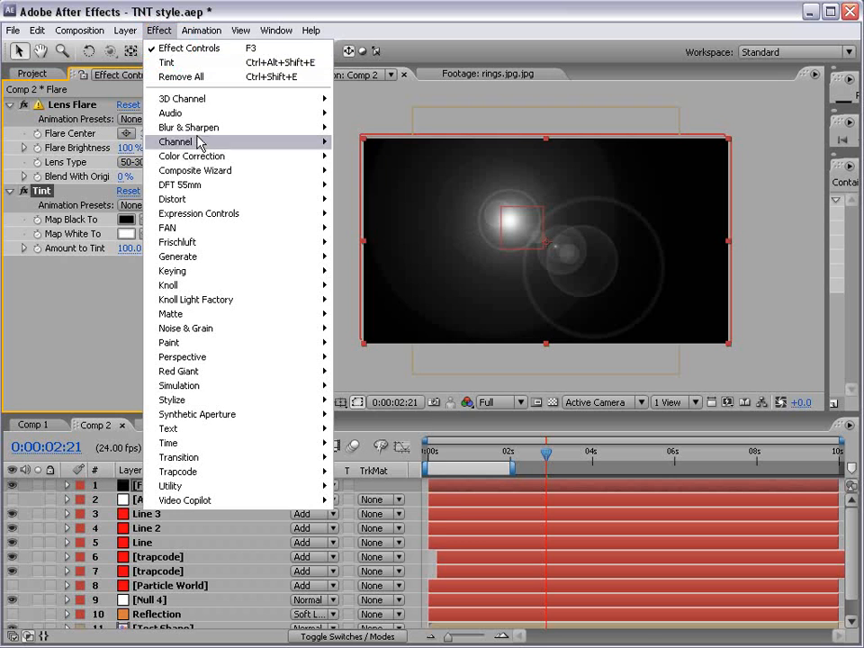
{"action": "mouse_move", "coordinate": [196, 155]}
{"action": "left_click", "coordinate": [400, 376]}
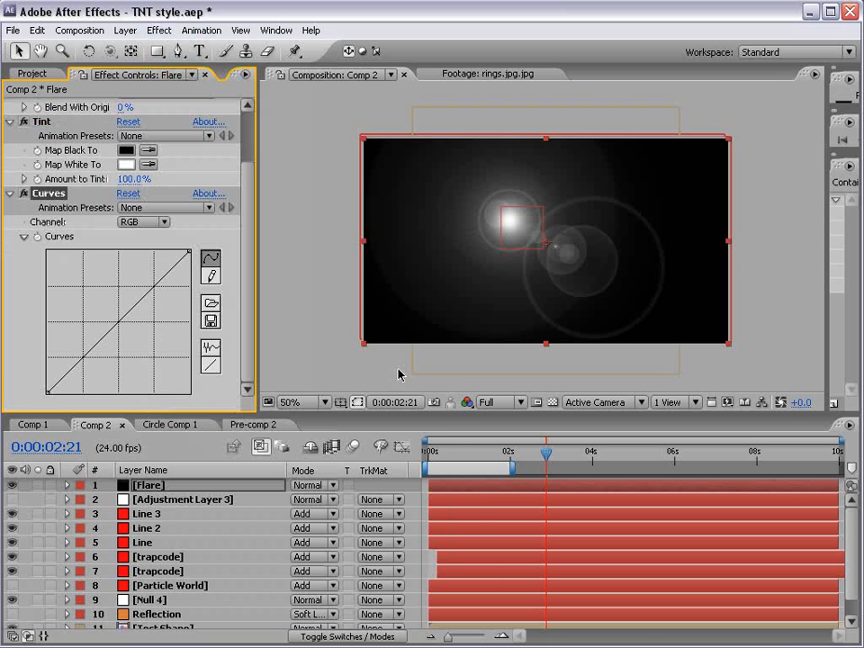
{"action": "left_click", "coordinate": [133, 222]}
{"action": "left_click", "coordinate": [144, 240]}
{"action": "left_click_drag", "start_coordinate": [119, 322], "coordinate": [133, 330]}
- Set the flare's Amount to Tint to 82% and raise the midtones of the Blue curve
{"action": "left_click_drag", "start_coordinate": [123, 179], "coordinate": [111, 181]}
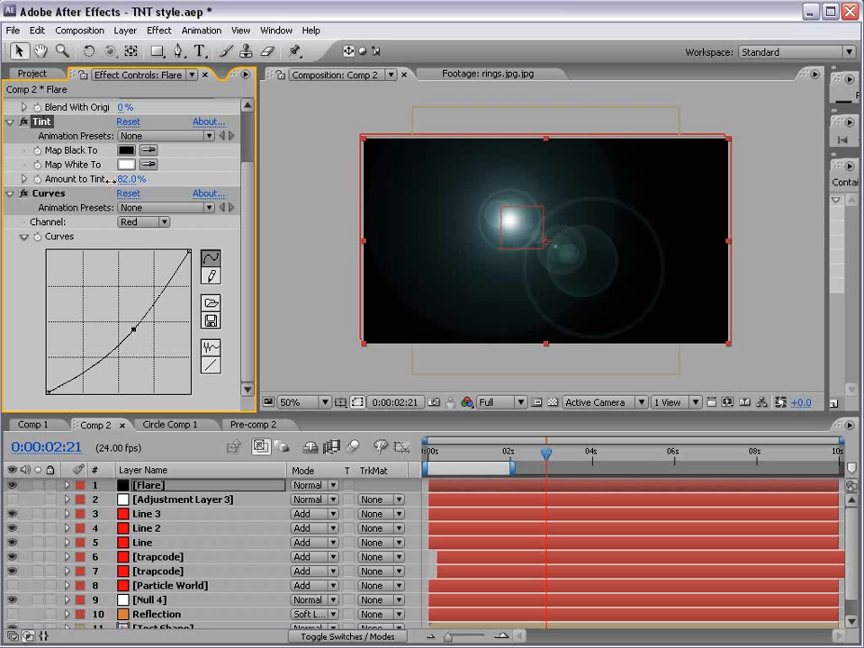
{"action": "left_click", "coordinate": [144, 222]}
{"action": "left_click", "coordinate": [140, 253]}
{"action": "left_click_drag", "start_coordinate": [126, 315], "coordinate": [109, 293]}
{"action": "left_click_drag", "start_coordinate": [249, 357], "coordinate": [255, 272]}
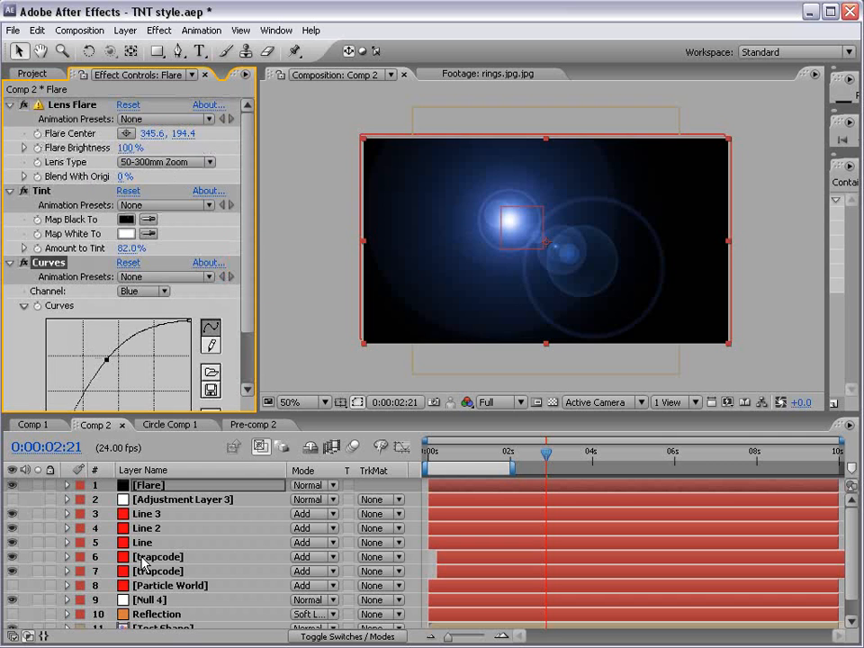
- Link the Lens Flare's Flare Center to Null 4's Position with an expression and check that the flare follows the null
{"action": "left_click", "coordinate": [150, 600]}
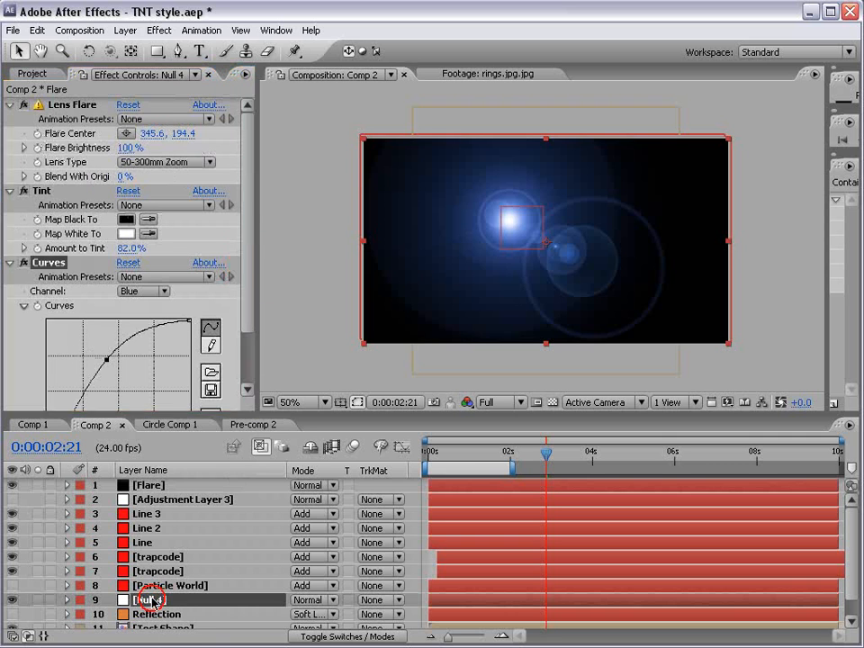
{"action": "key", "text": "p"}
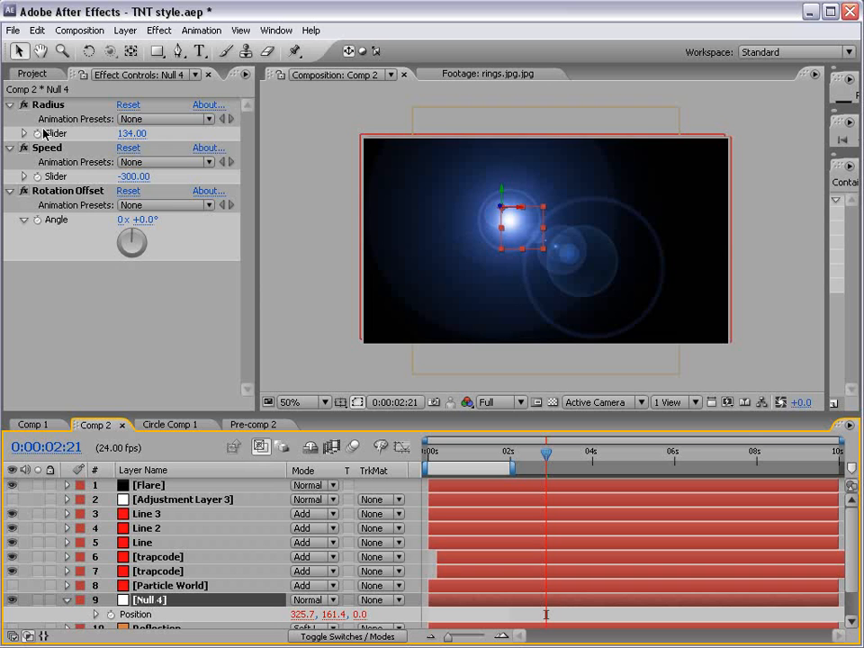
{"action": "left_click", "coordinate": [149, 485]}
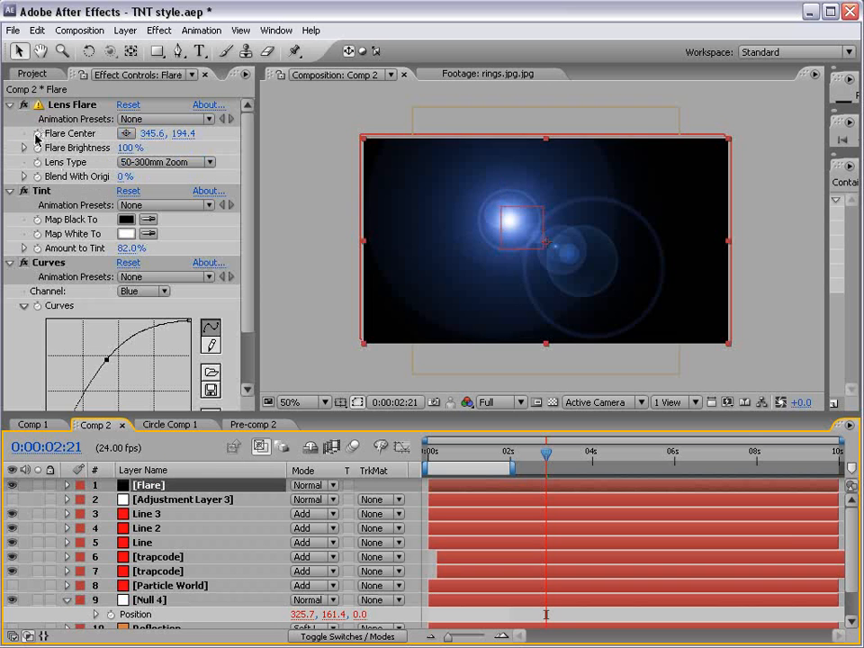
{"action": "left_click", "coordinate": [37, 134], "text": "alt"}
{"action": "left_click_drag", "start_coordinate": [339, 543], "coordinate": [164, 581]}
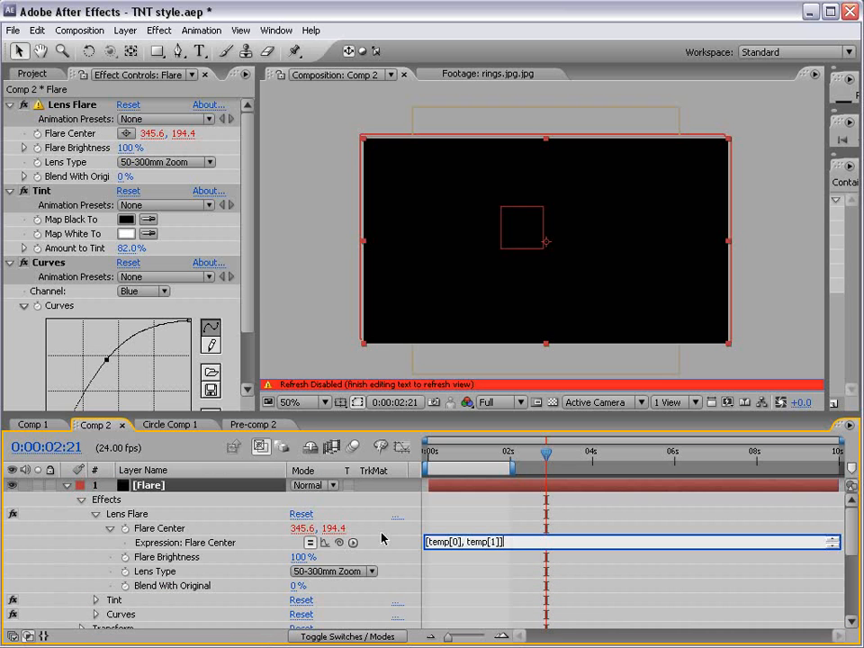
{"action": "left_click", "coordinate": [463, 527]}
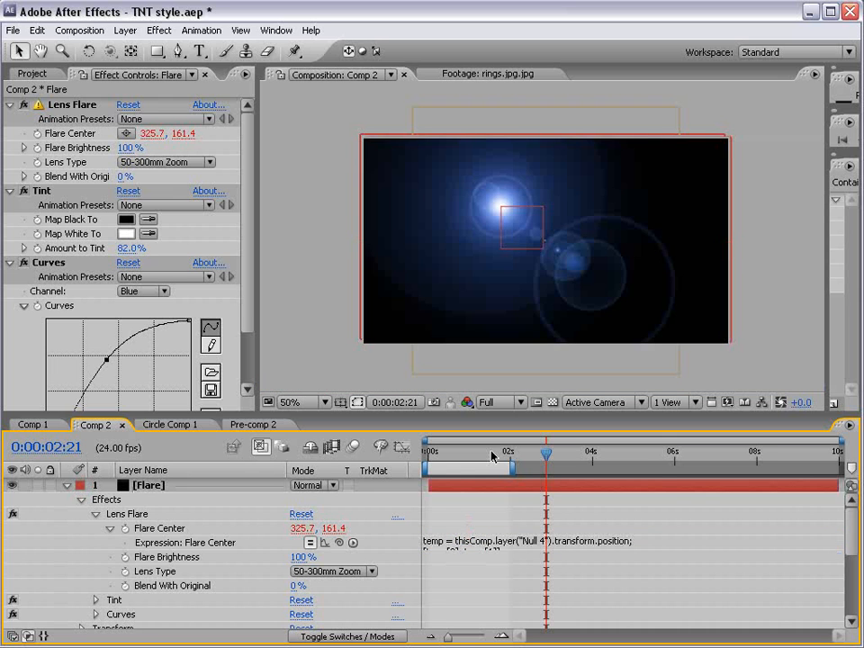
{"action": "left_click_drag", "start_coordinate": [494, 456], "coordinate": [481, 457]}
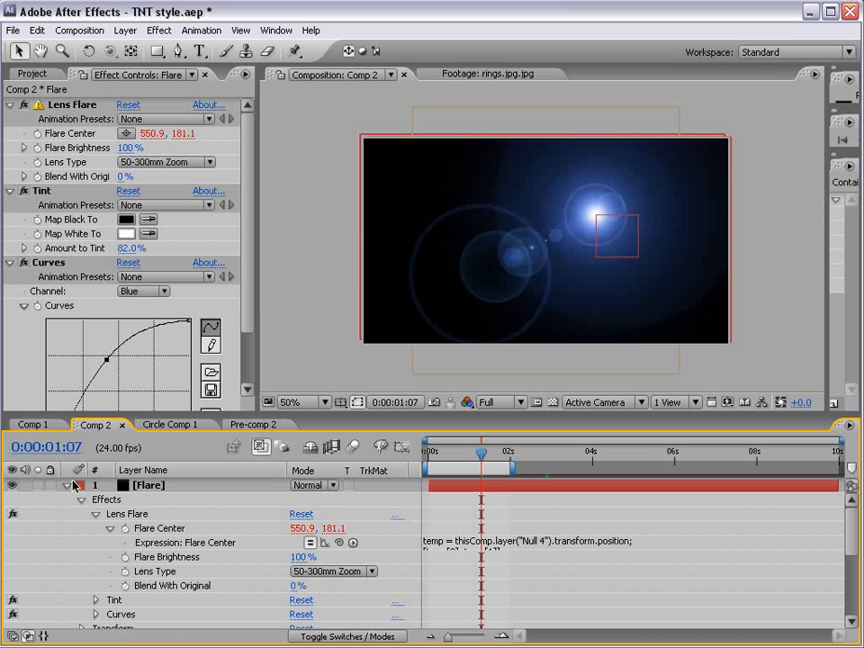
- Collapse the Flare layer, set its blending mode to Add, and check it over the streaks at 0:00:00:22
{"action": "left_click", "coordinate": [65, 486]}
{"action": "left_click", "coordinate": [325, 486]}
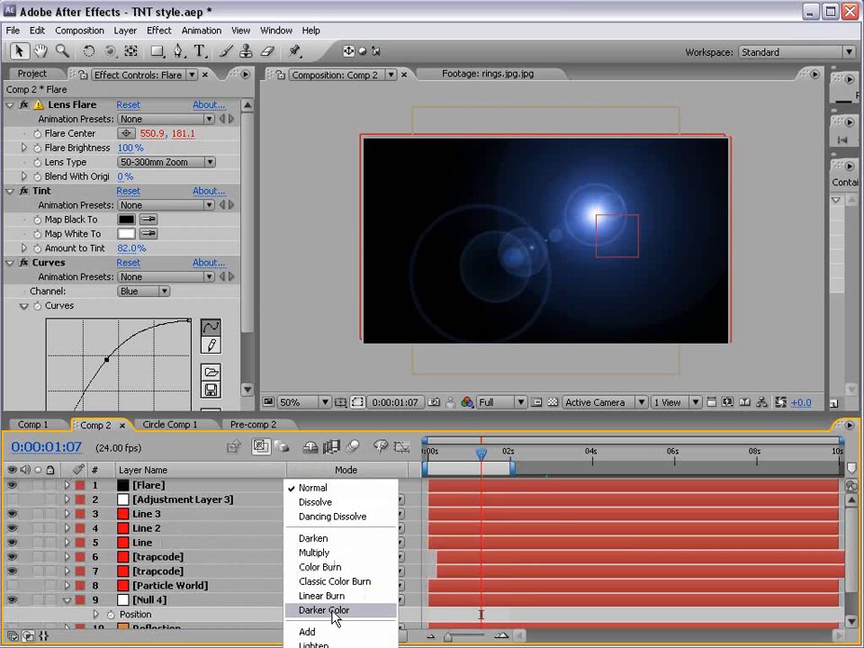
{"action": "left_click", "coordinate": [333, 633]}
{"action": "mouse_move", "coordinate": [482, 455]}
{"action": "left_mouse_down"}
{"action": "mouse_move", "coordinate": [445, 459]}
{"action": "mouse_move", "coordinate": [467, 457]}
{"action": "left_mouse_up"}
- Lower the midtones of the flare's RGB curve to reduce its overall glow
{"action": "left_click", "coordinate": [133, 292]}
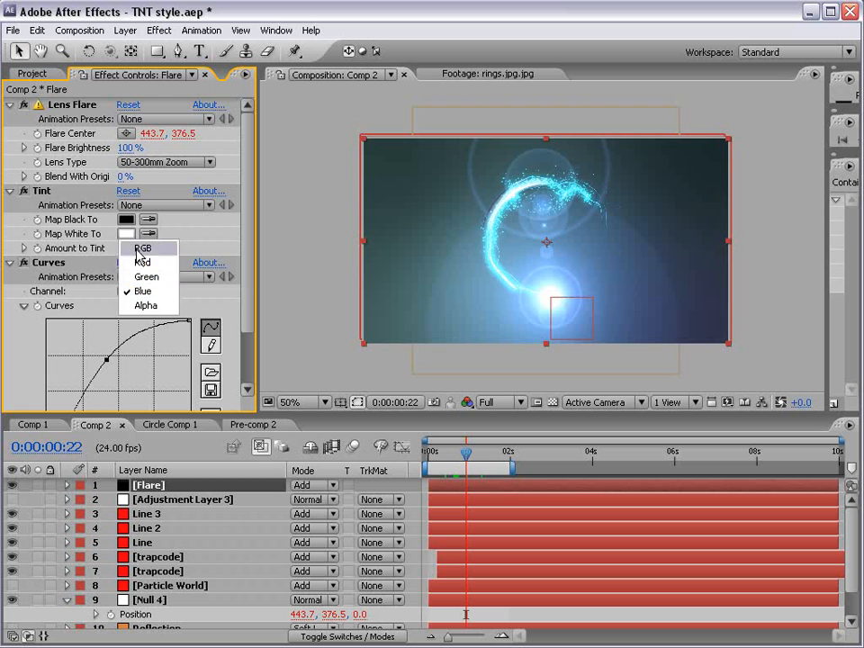
{"action": "left_click", "coordinate": [143, 248]}
{"action": "left_click", "coordinate": [246, 376]}
{"action": "left_click_drag", "start_coordinate": [119, 333], "coordinate": [130, 347]}
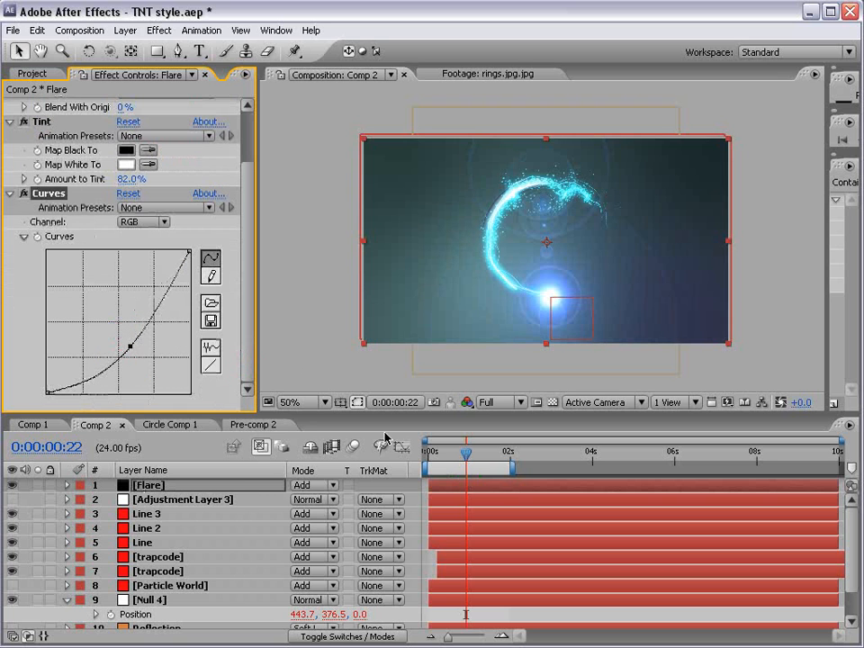
- Switch the composition preview to Half resolution and check the flare's motion along the ring around 0:00:00:12
{"action": "left_click_drag", "start_coordinate": [446, 452], "coordinate": [462, 457]}
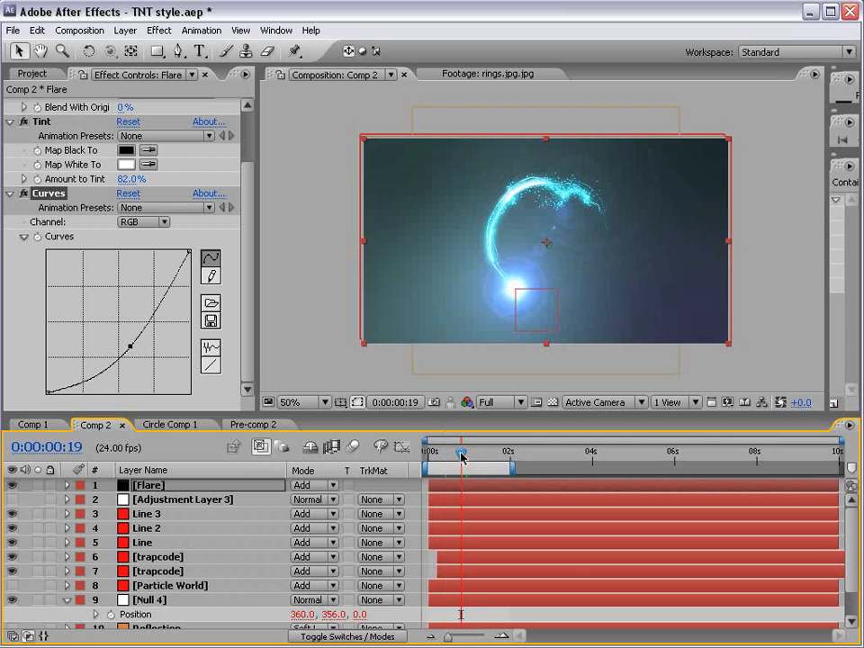
{"action": "left_click", "coordinate": [495, 402]}
{"action": "left_click", "coordinate": [494, 434]}
{"action": "mouse_move", "coordinate": [462, 455]}
{"action": "left_mouse_down"}
{"action": "mouse_move", "coordinate": [434, 457]}
{"action": "mouse_move", "coordinate": [496, 453]}
{"action": "mouse_move", "coordinate": [451, 455]}
{"action": "left_mouse_up"}
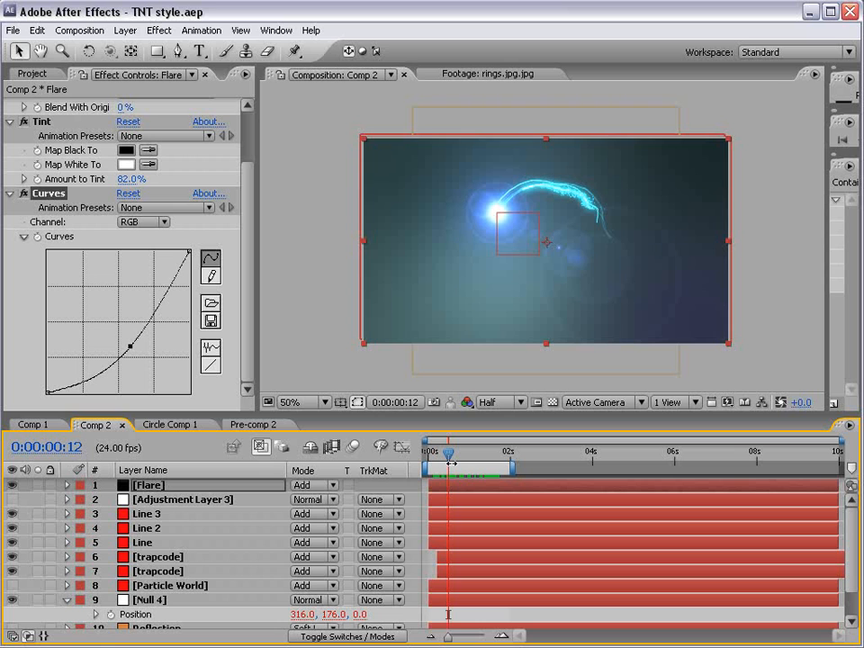
- Edit the Flare Center expression to read Null 4's position with valueAtTime(time*.5), and check the flare's slower motion
{"action": "left_click", "coordinate": [155, 489]}
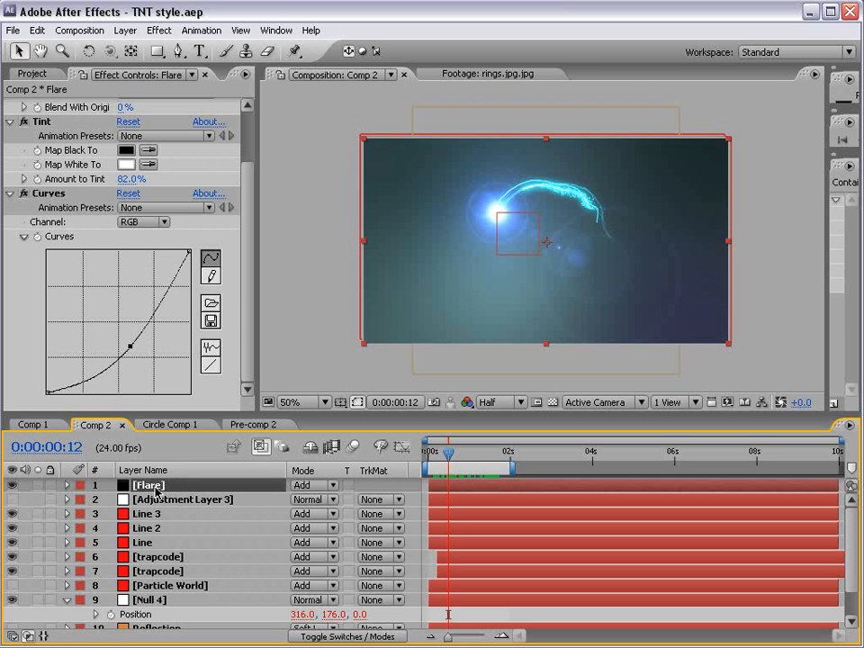
{"action": "key", "text": "e"}
{"action": "key", "text": "e"}
{"action": "left_click", "coordinate": [490, 528]}
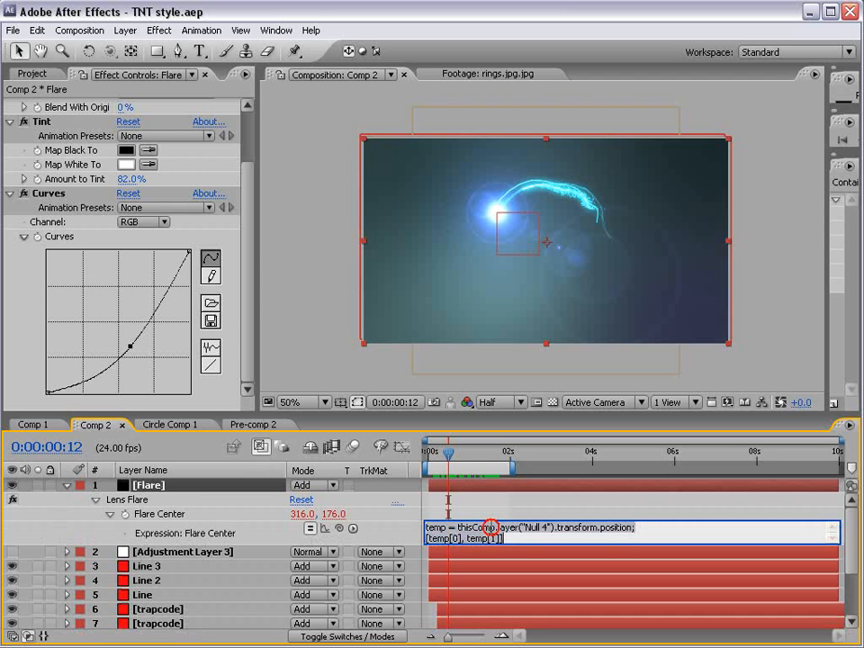
{"action": "left_click_drag", "start_coordinate": [492, 546], "coordinate": [491, 573]}
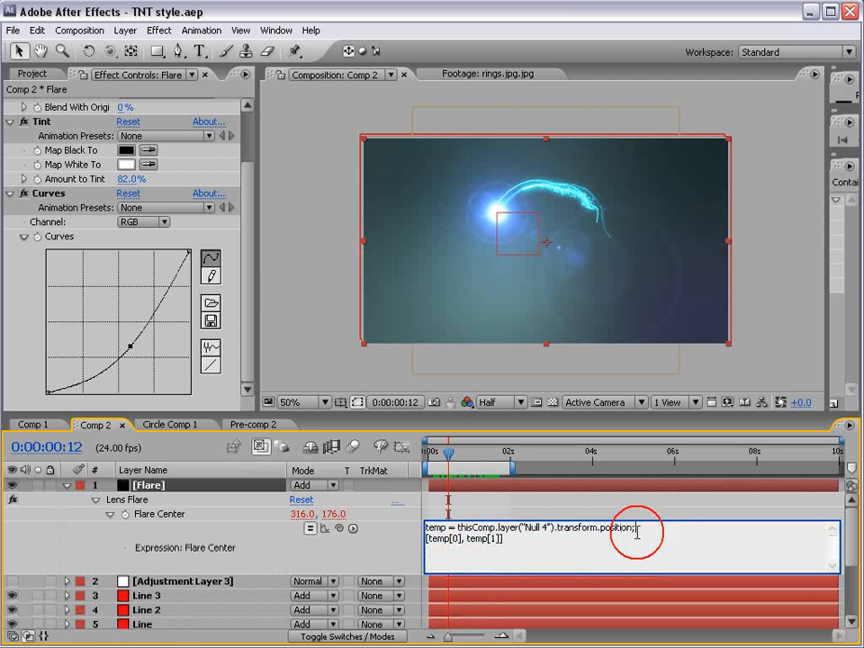
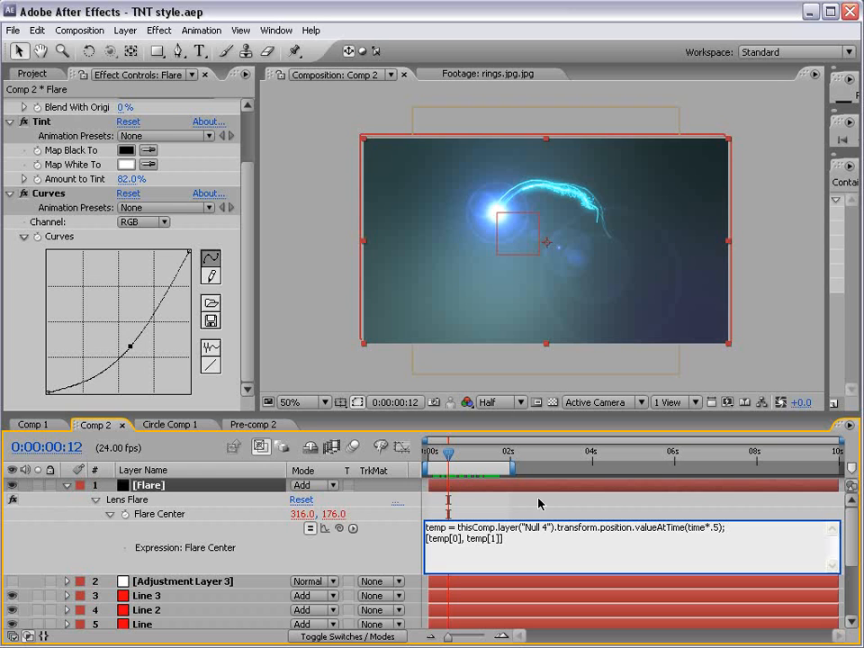
{"action": "left_click", "coordinate": [482, 515]}
{"action": "left_click_drag", "start_coordinate": [440, 460], "coordinate": [467, 457]}
- Start keyframing Flare Brightness at 0:00:00:23 with a value of 0%
{"action": "scroll", "coordinate": [144, 179], "scroll_direction": "up", "scroll_amount": 3}
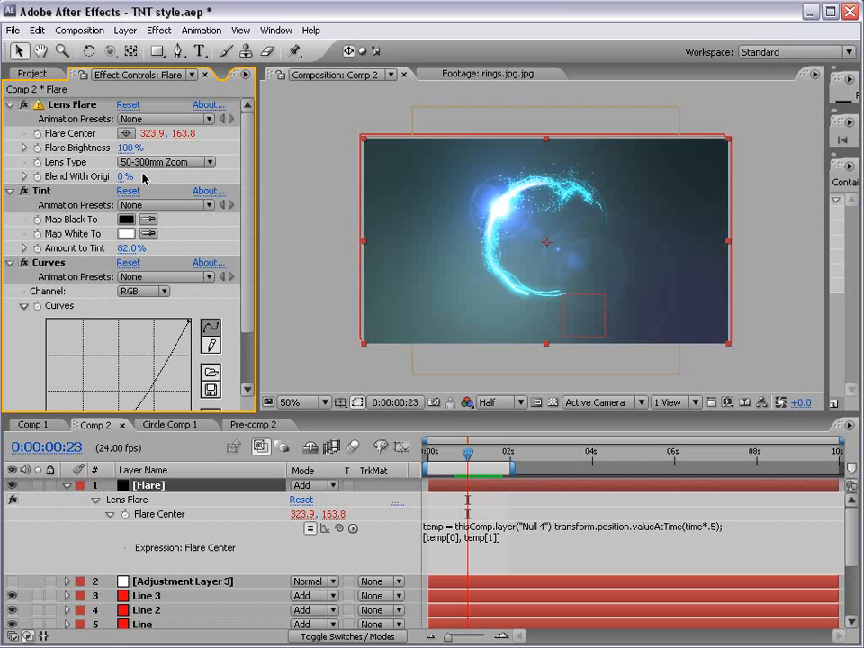
{"action": "left_click", "coordinate": [36, 148]}
{"action": "left_click", "coordinate": [130, 147]}
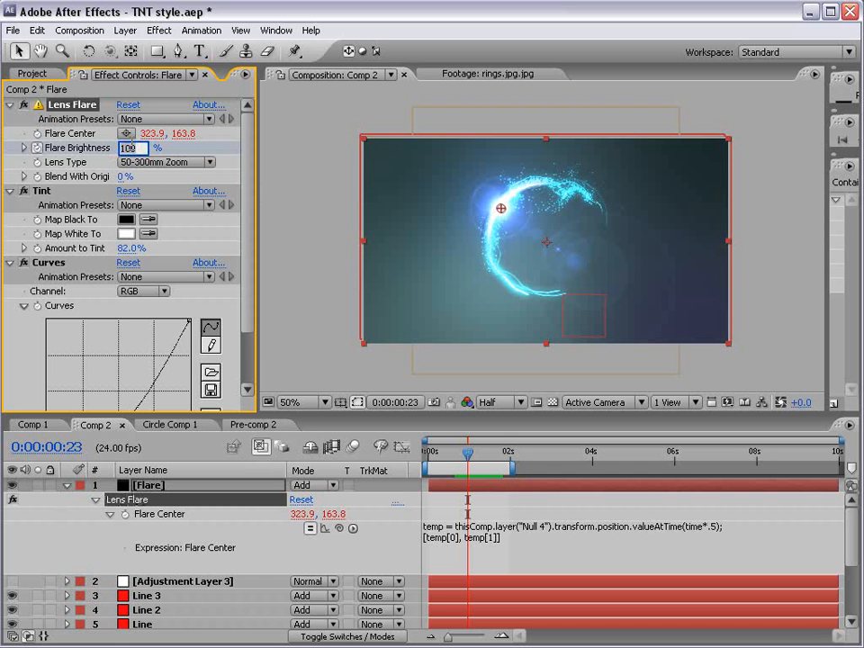
{"action": "type", "text": "0"}
{"action": "key", "text": "Return"}
- Keyframe Flare Brightness to 161% at 0:00:01:12 and back to 0% at 0:00:02:07
{"action": "key", "text": "space"}
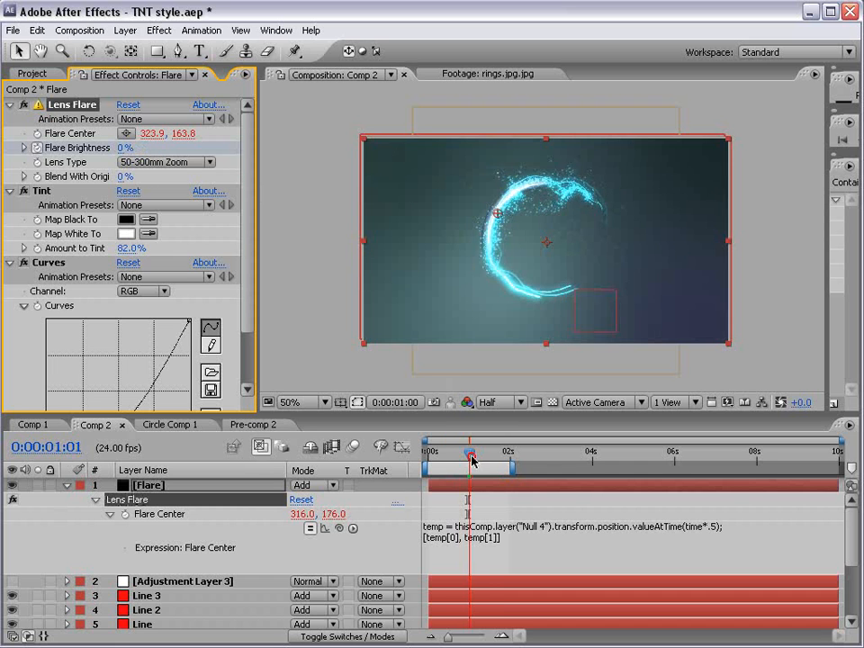
{"action": "left_click_drag", "start_coordinate": [117, 148], "coordinate": [249, 144]}
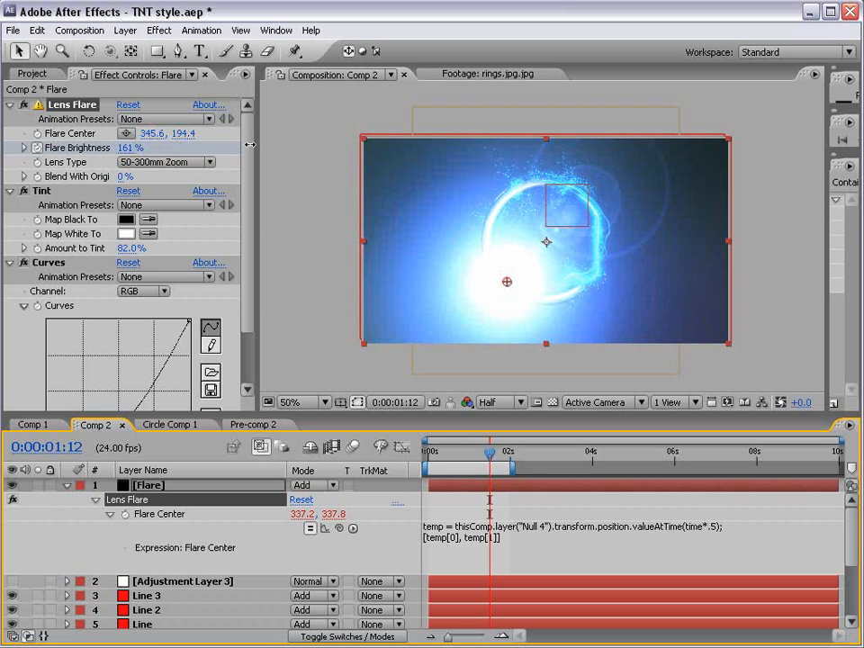
{"action": "left_click_drag", "start_coordinate": [512, 456], "coordinate": [524, 457]}
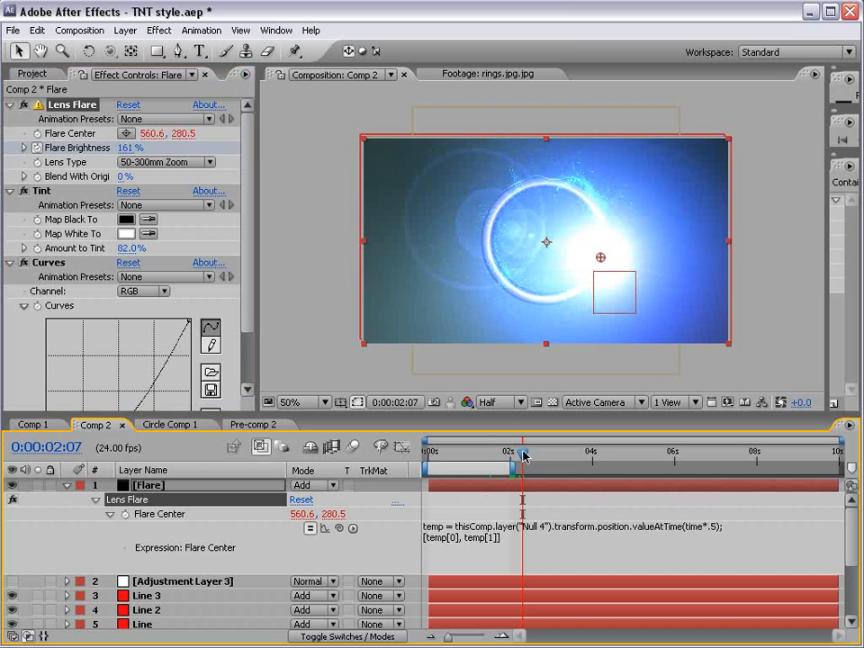
{"action": "left_click", "coordinate": [127, 148]}
{"action": "type", "text": "0"}
{"action": "key", "text": "Return"}
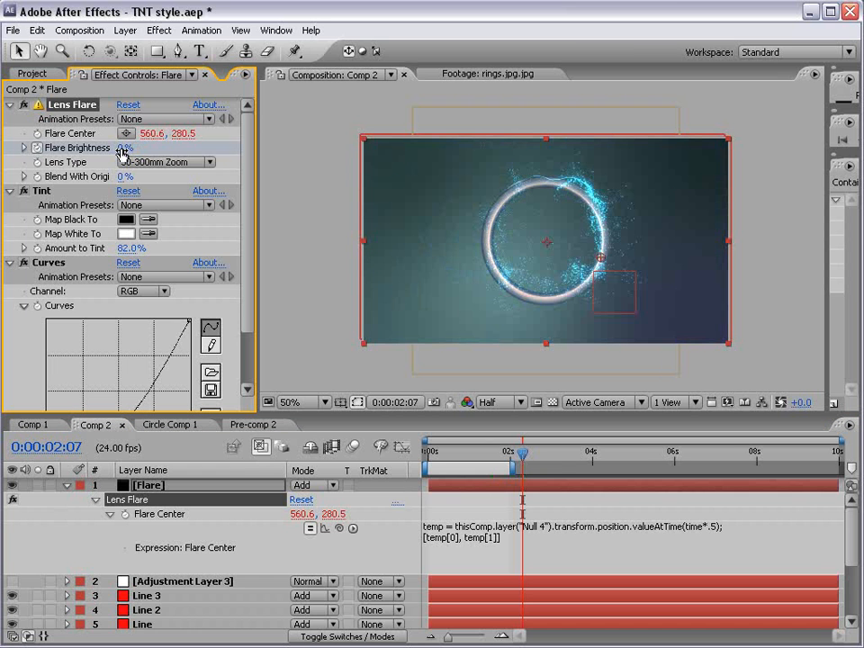
- Move the last Flare Brightness keyframe to about 0:00:02:22, shift the first one earlier, and ease the keyframes
{"action": "key", "text": "u"}
{"action": "left_click_drag", "start_coordinate": [523, 468], "coordinate": [548, 459]}
{"action": "left_click_drag", "start_coordinate": [524, 582], "coordinate": [546, 581]}
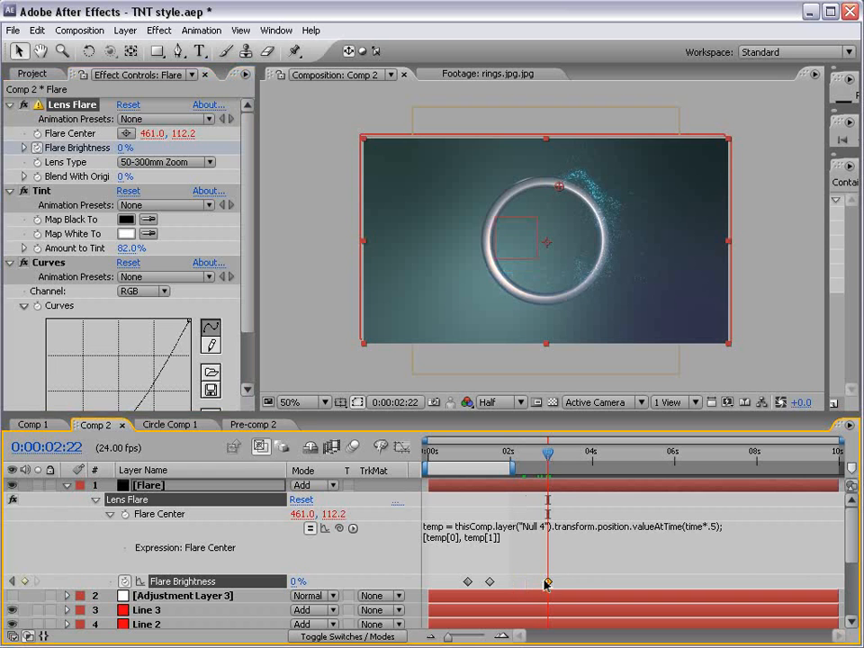
{"action": "left_click_drag", "start_coordinate": [546, 455], "coordinate": [470, 457]}
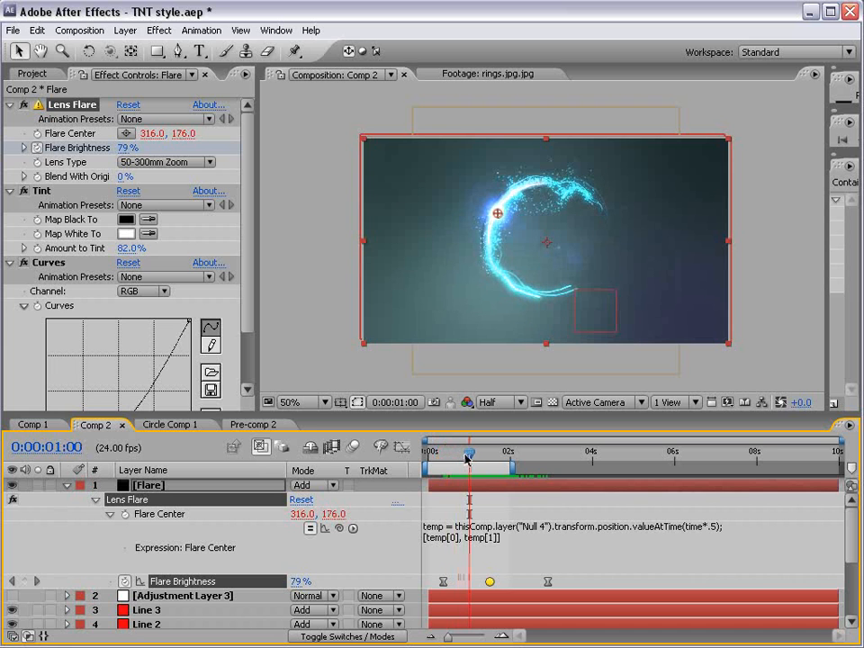
- Try offsetting the flare's timing by changing the Flare Center expression to valueAtTime(time*.5+.2)
{"action": "left_click", "coordinate": [698, 526]}
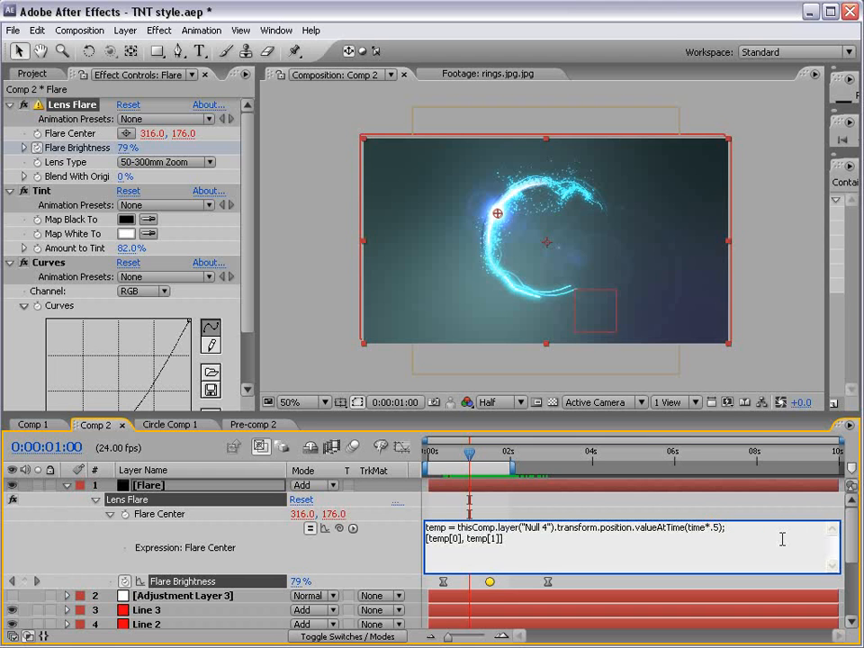
{"action": "left_click", "coordinate": [731, 515]}
{"action": "mouse_move", "coordinate": [457, 463]}
{"action": "left_mouse_down"}
{"action": "mouse_move", "coordinate": [546, 460]}
{"action": "mouse_move", "coordinate": [449, 460]}
{"action": "mouse_move", "coordinate": [465, 460]}
{"action": "left_mouse_up"}
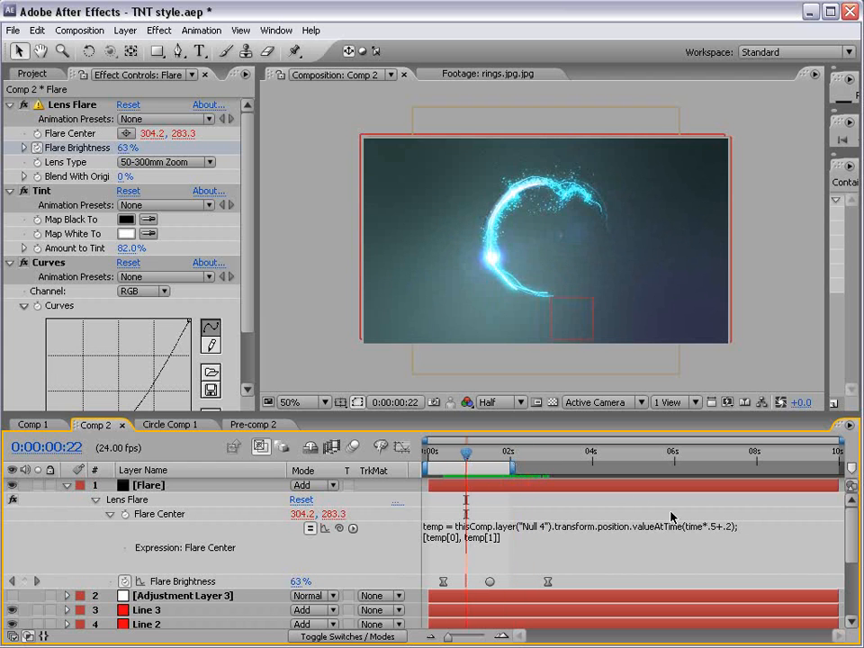
- Change the Flare Center expression to valueAtTime(time*.5+.15), check the flare along the ring, and collapse the Flare layer
{"action": "left_click", "coordinate": [754, 527]}
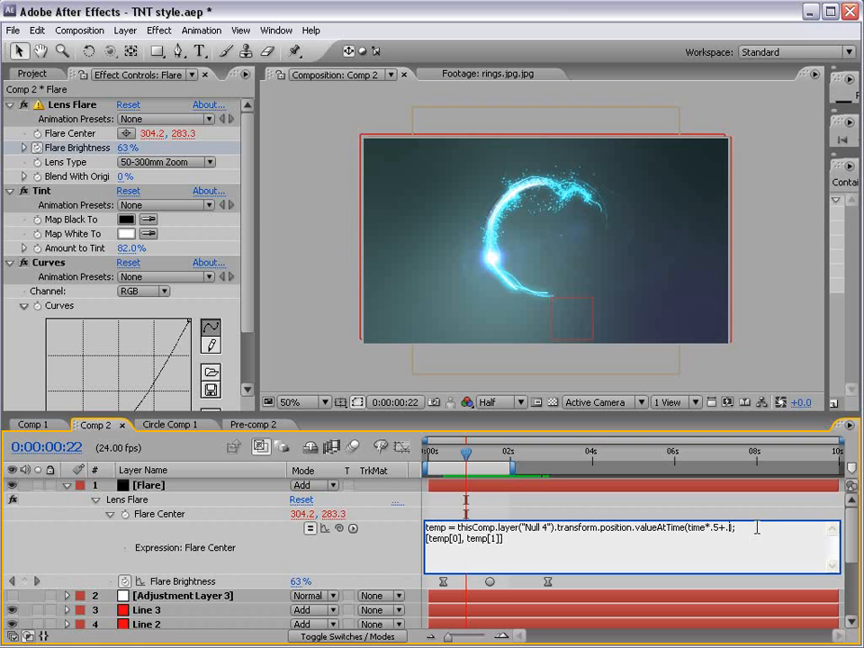
{"action": "left_click_drag", "start_coordinate": [467, 452], "coordinate": [534, 455]}
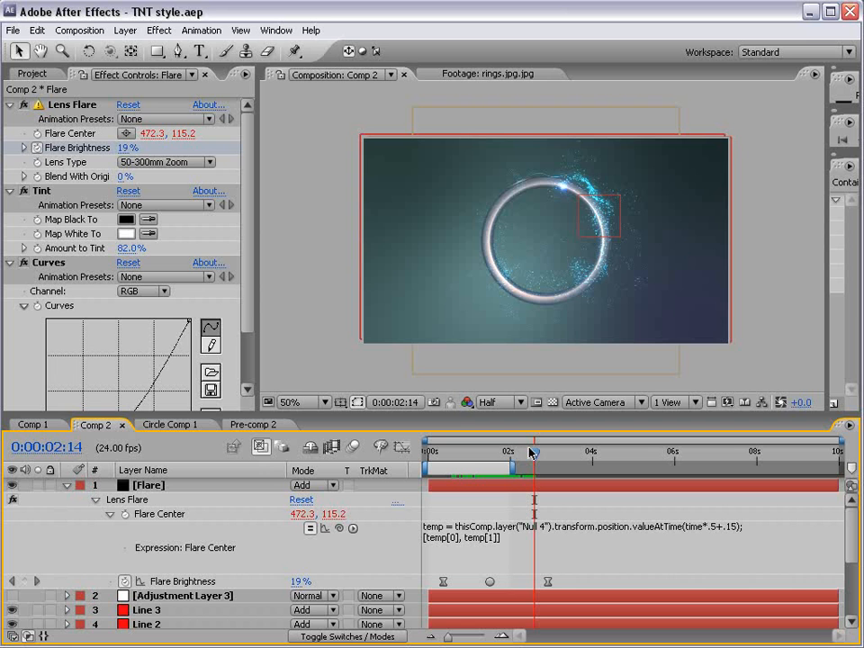
{"action": "scroll", "coordinate": [542, 247], "scroll_direction": "up", "scroll_amount": 2}
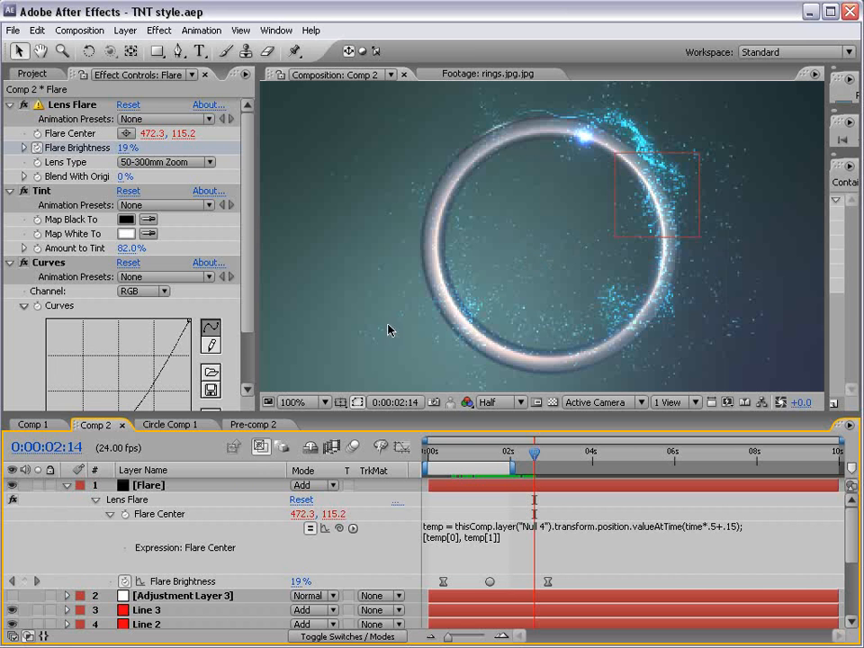
{"action": "mouse_move", "coordinate": [479, 454]}
{"action": "left_mouse_down"}
{"action": "mouse_move", "coordinate": [463, 457]}
{"action": "mouse_move", "coordinate": [485, 457]}
{"action": "left_mouse_up"}
{"action": "left_click", "coordinate": [68, 486]}
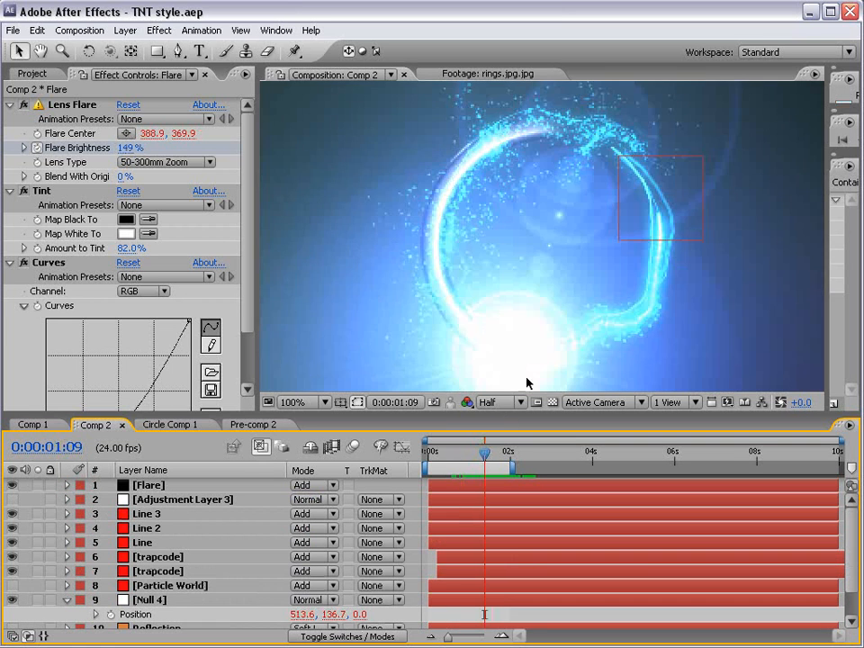
{"action": "scroll", "coordinate": [632, 298], "scroll_direction": "down", "scroll_amount": 1}
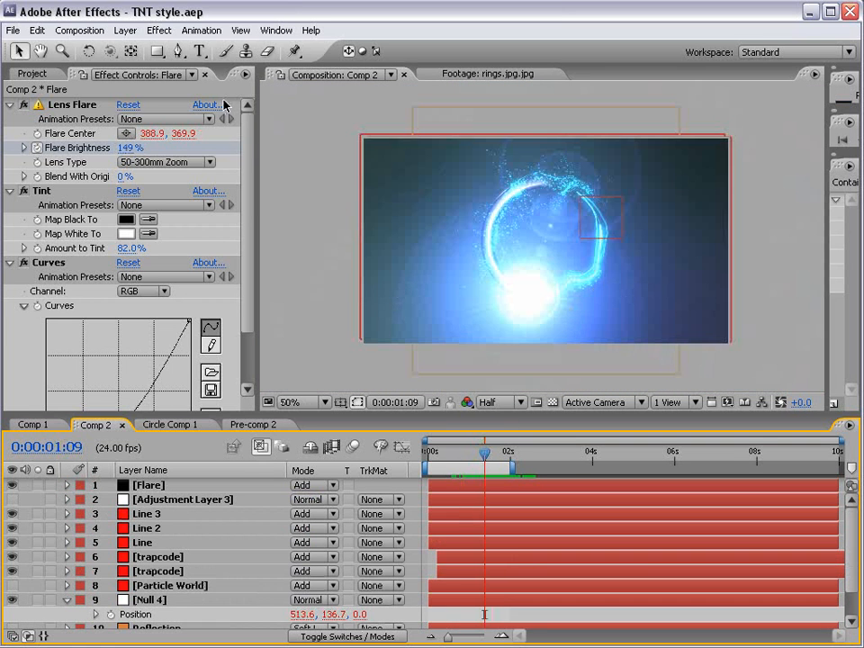
- Create a new 864 x 486 solid in light blue 98CCFC
{"action": "left_click", "coordinate": [125, 29]}
{"action": "mouse_move", "coordinate": [180, 48]}
{"action": "left_click", "coordinate": [357, 63]}
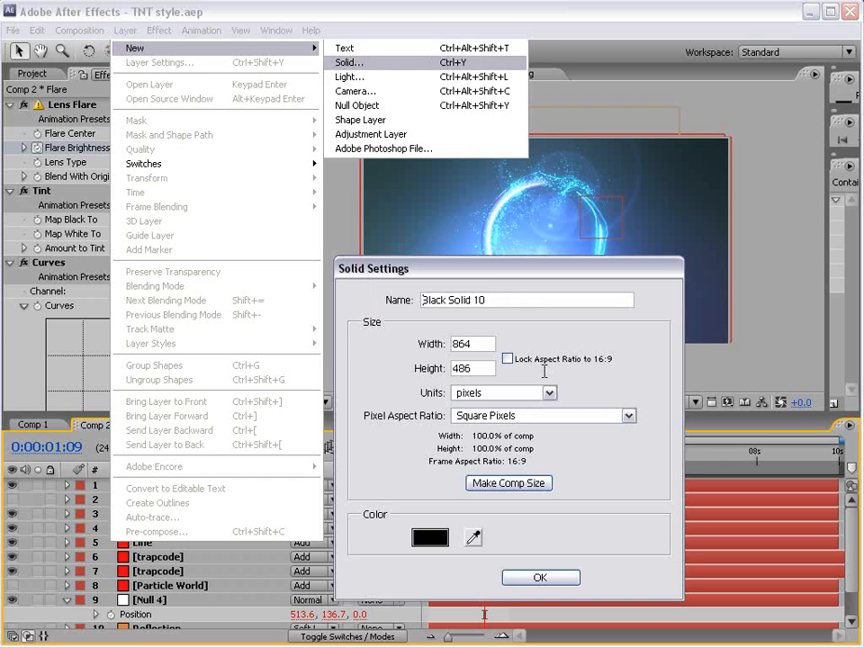
{"action": "left_click", "coordinate": [328, 418]}
{"action": "left_click", "coordinate": [408, 472]}
{"action": "left_click", "coordinate": [276, 401]}
{"action": "left_click", "coordinate": [260, 385]}
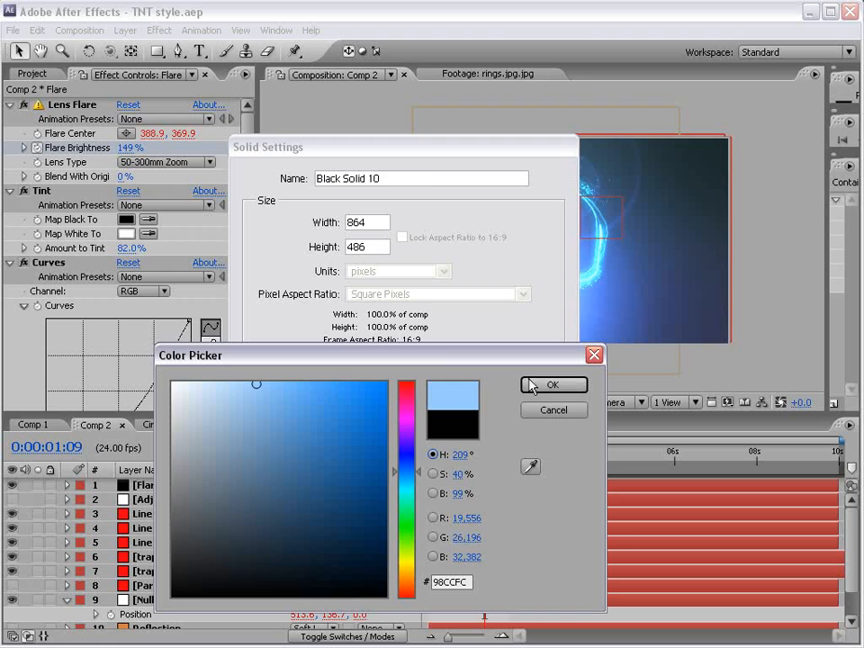
{"action": "left_click", "coordinate": [551, 384]}
{"action": "left_click", "coordinate": [441, 456]}
- Draw a small circular mask on the blue solid at the composition's center
{"action": "left_click_drag", "start_coordinate": [157, 52], "coordinate": [225, 87]}
{"action": "left_click_drag", "start_coordinate": [546, 241], "coordinate": [557, 252]}
{"action": "key", "text": "period"}
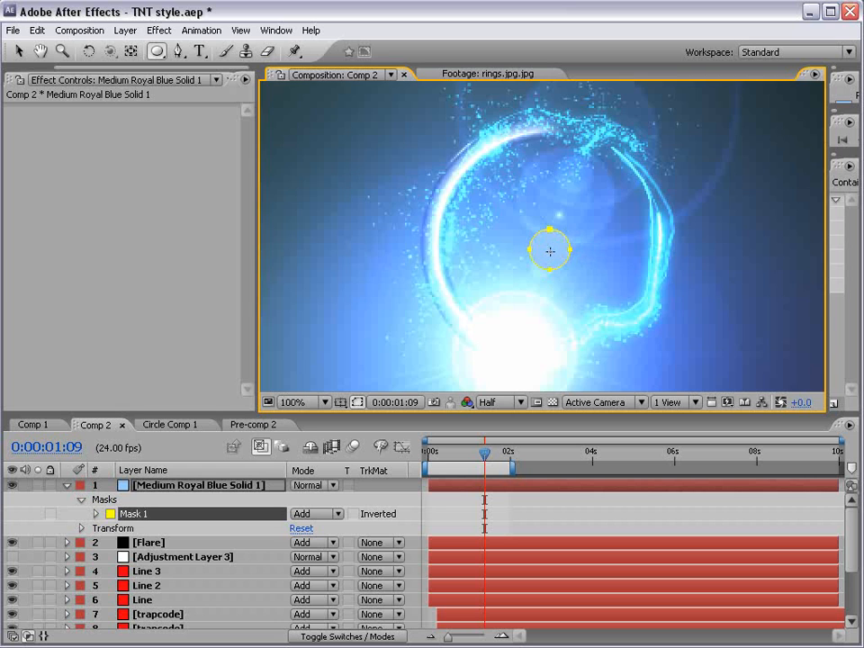
{"action": "key", "text": "comma"}
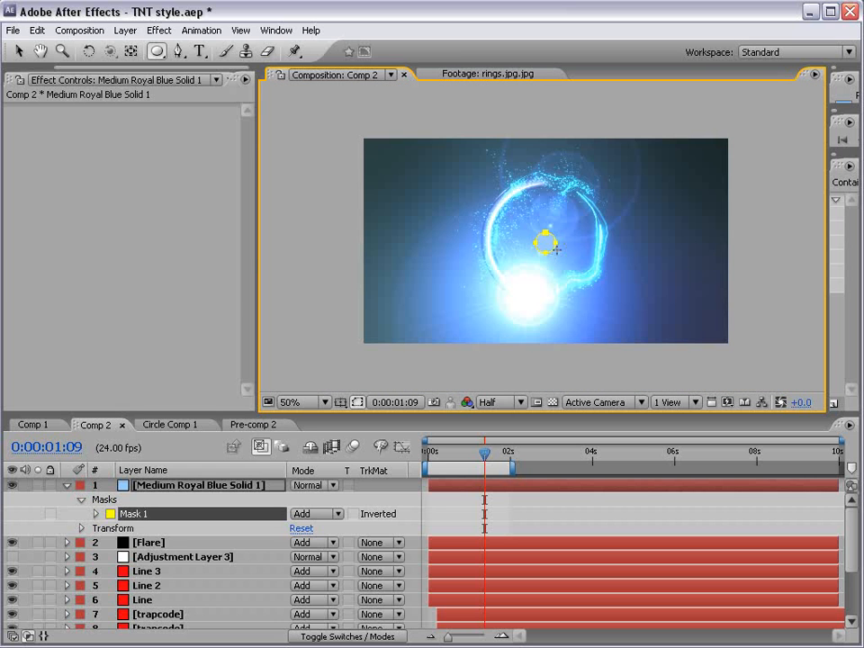
- Pull the circular mask's side points outward to form a long, thin horizontal streak across the ring
{"action": "left_click", "coordinate": [171, 488]}
{"action": "key", "text": "v"}
{"action": "left_click", "coordinate": [562, 242]}
{"action": "left_click_drag", "start_coordinate": [565, 245], "coordinate": [635, 246]}
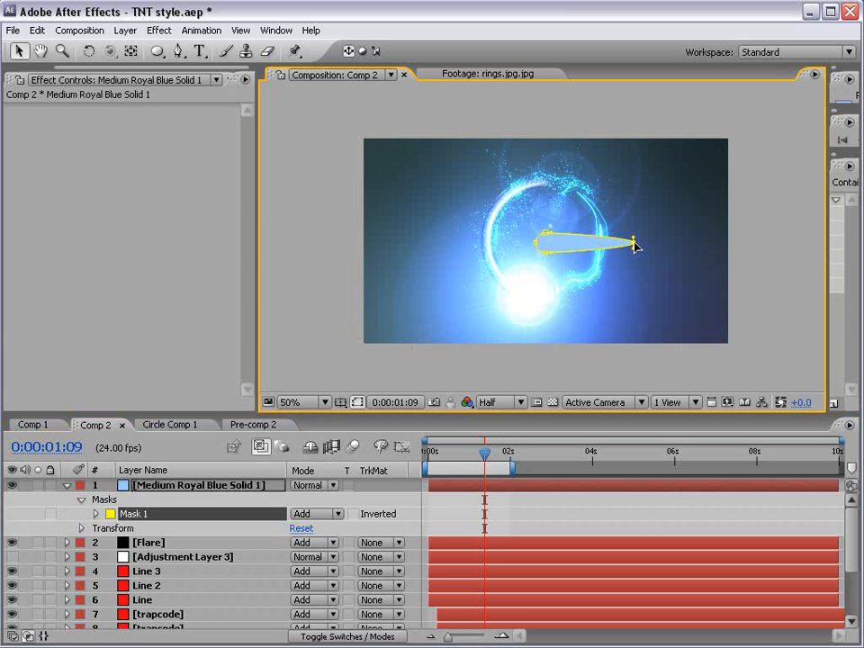
{"action": "left_click_drag", "start_coordinate": [536, 245], "coordinate": [406, 244]}
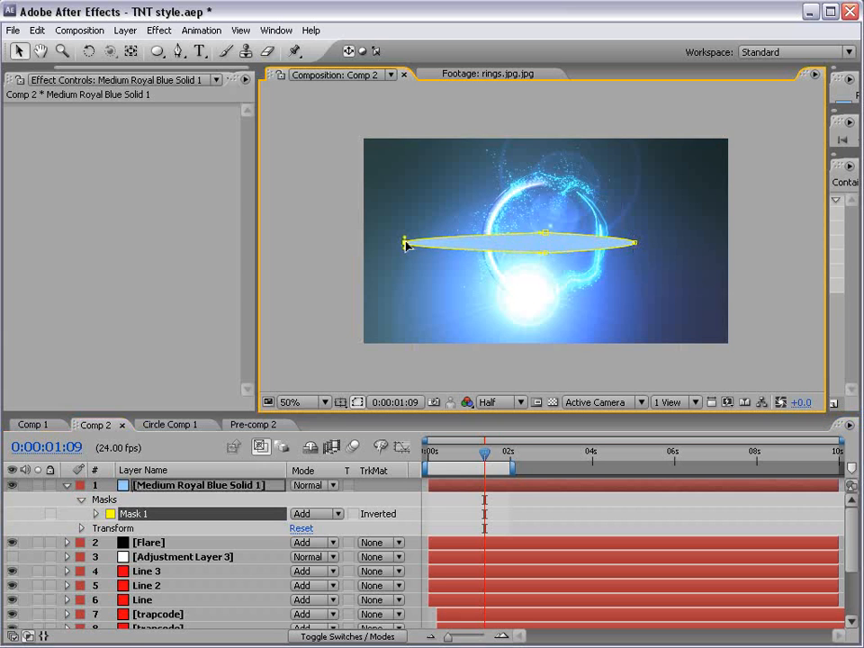
{"action": "left_click_drag", "start_coordinate": [637, 245], "coordinate": [697, 245]}
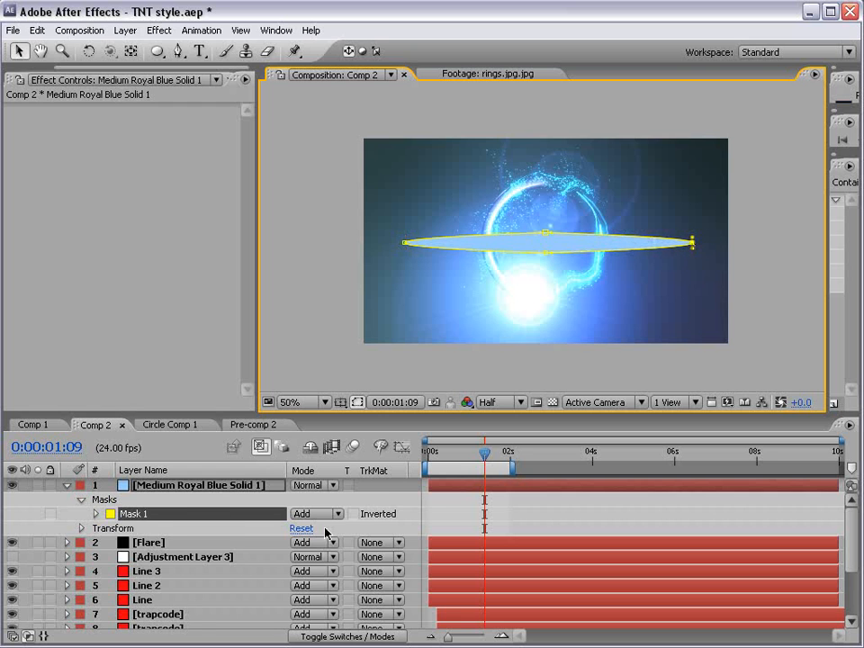
- Feather the streak's mask by 23 pixels and set the solid's blending mode to Add
{"action": "key", "text": "f"}
{"action": "left_click_drag", "start_coordinate": [333, 516], "coordinate": [354, 504]}
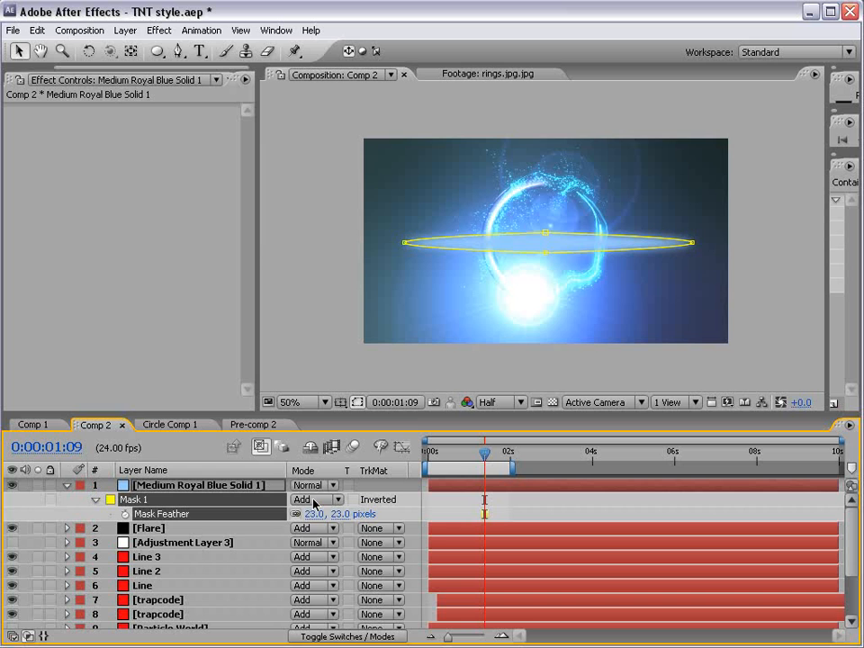
{"action": "left_click", "coordinate": [306, 489]}
{"action": "left_click", "coordinate": [308, 630]}
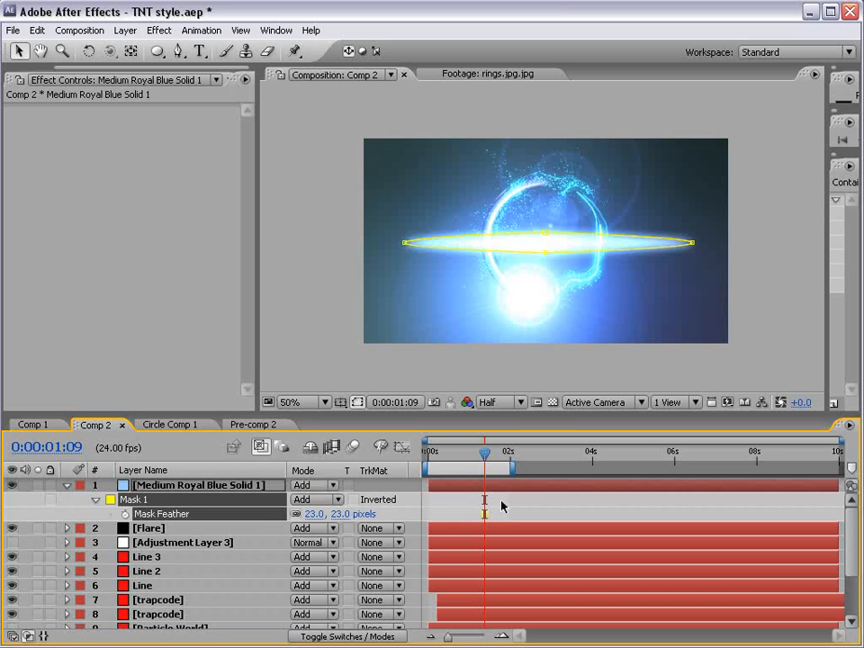
{"action": "left_click", "coordinate": [530, 455]}
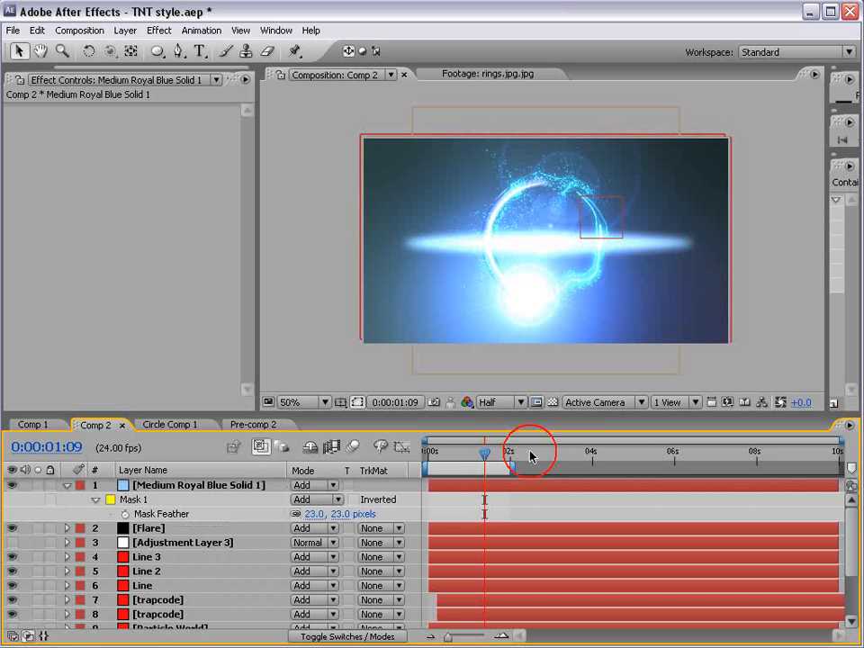
- Flatten the streak's mask by bringing its upper and lower points closer together, and set its feather to 13 pixels
{"action": "left_click", "coordinate": [461, 484]}
{"action": "key", "text": "period"}
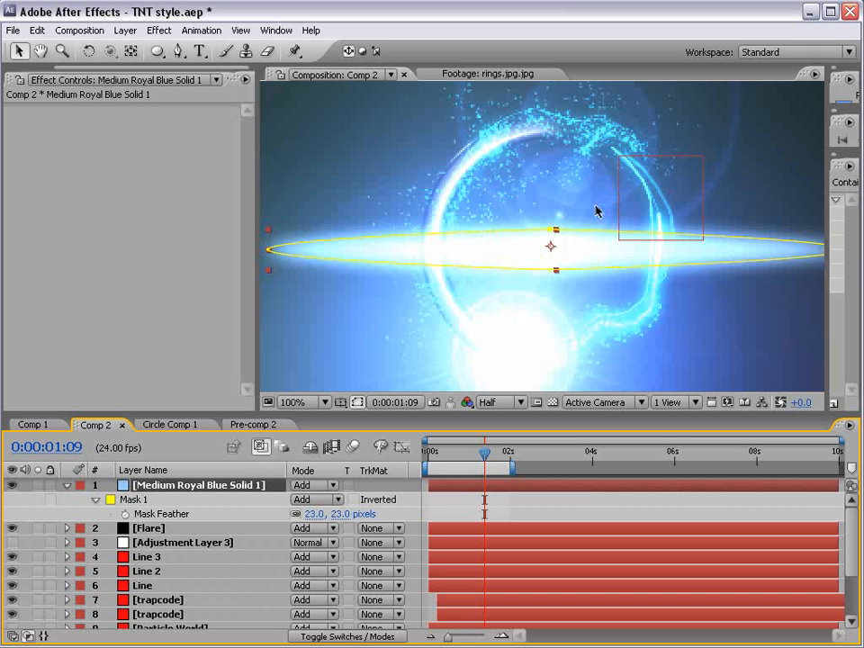
{"action": "left_click_drag", "start_coordinate": [551, 233], "coordinate": [550, 243]}
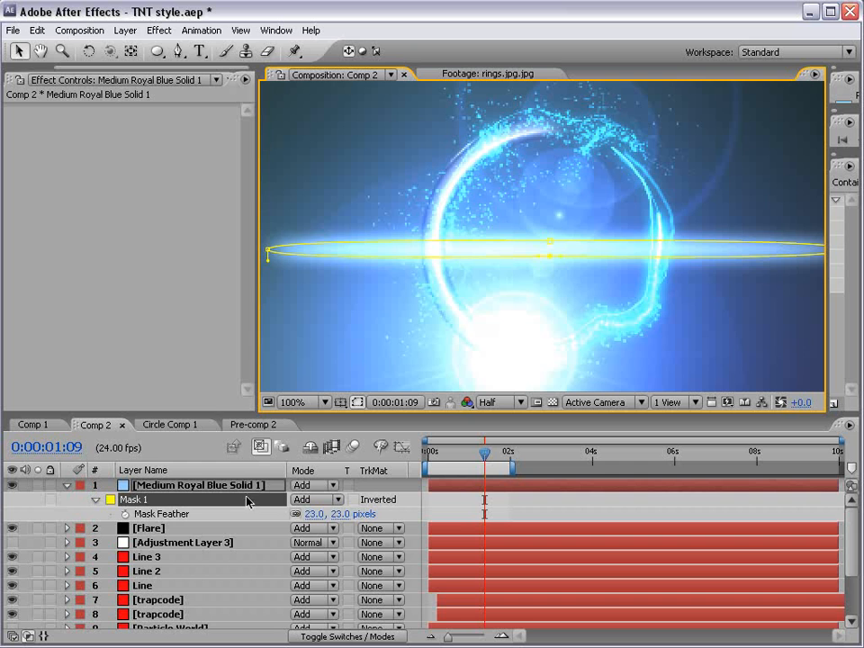
{"action": "left_click", "coordinate": [314, 514]}
{"action": "type", "text": "13"}
{"action": "key", "text": "Return"}
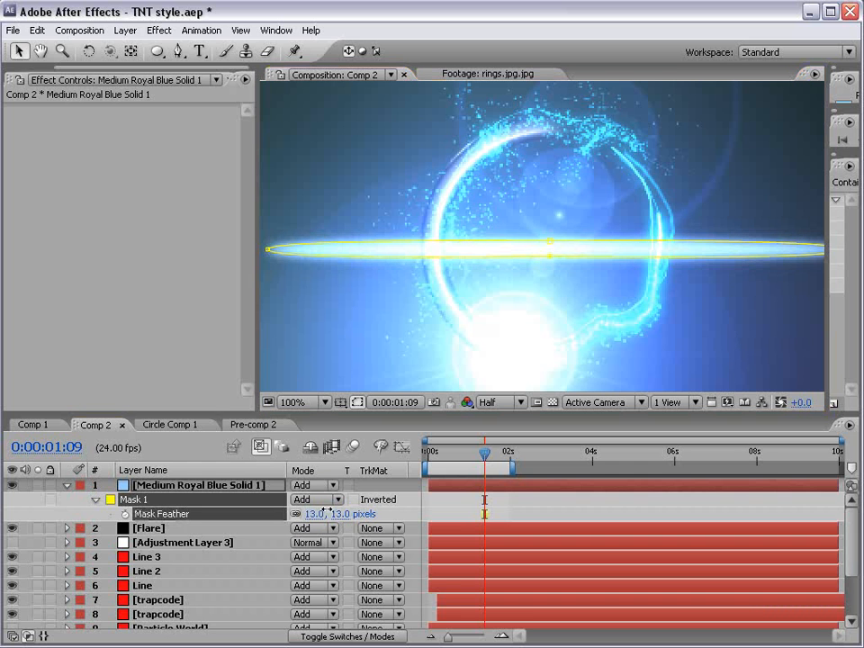
- Reduce the blue streak layer's opacity to 62%
{"action": "key", "text": "t"}
{"action": "left_click_drag", "start_coordinate": [299, 501], "coordinate": [477, 492]}
{"action": "key", "text": "comma"}
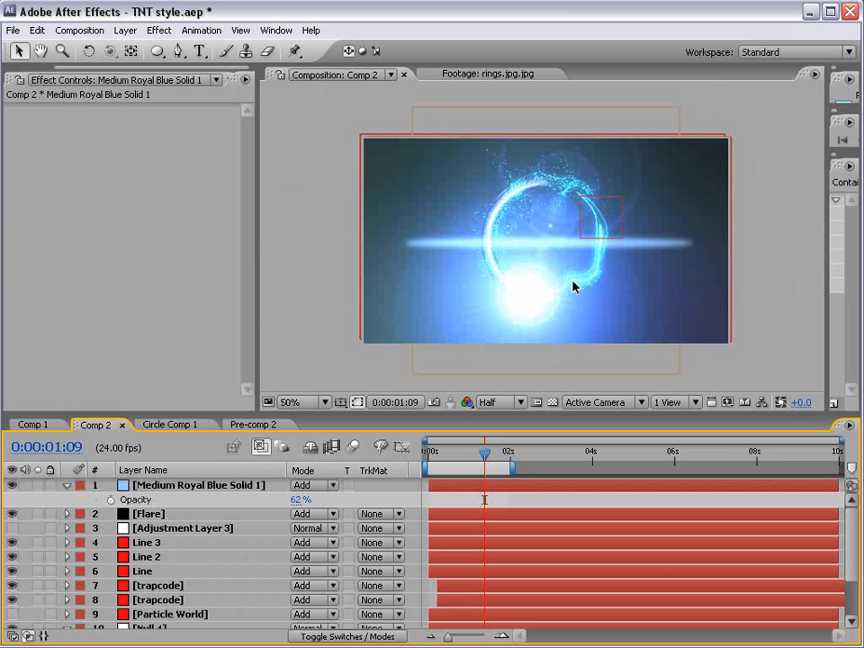
- Duplicate the blue streak layer and set the duplicate's mask feather to 49 pixels
{"action": "left_click", "coordinate": [160, 487]}
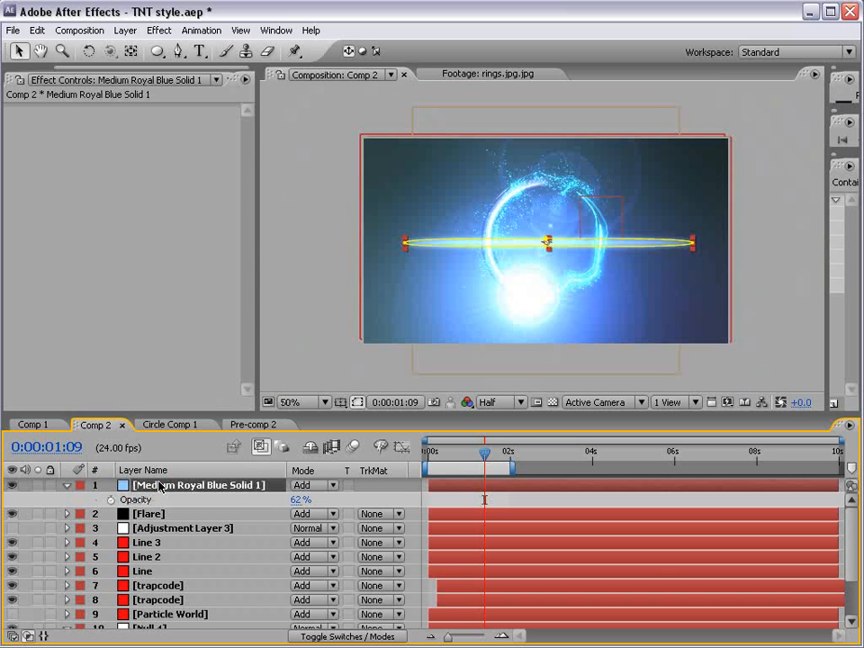
{"action": "key", "text": "ctrl+d"}
{"action": "key", "text": "f"}
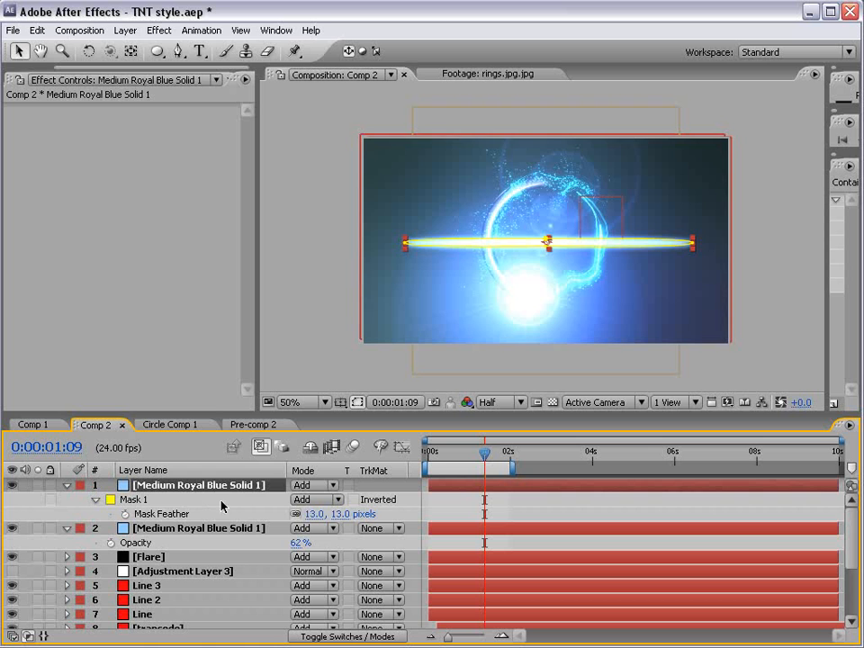
{"action": "left_click_drag", "start_coordinate": [340, 518], "coordinate": [356, 510]}
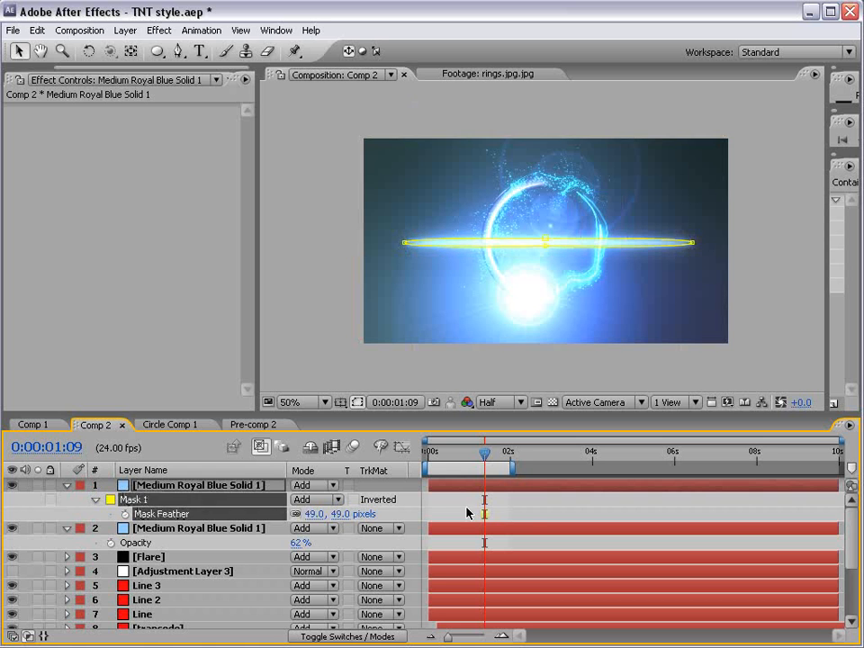
{"action": "left_click", "coordinate": [512, 379]}
- Thin the original streak's mask by bringing its upper and lower points closer together, and set its feather to 12 pixels
{"action": "left_click", "coordinate": [226, 527]}
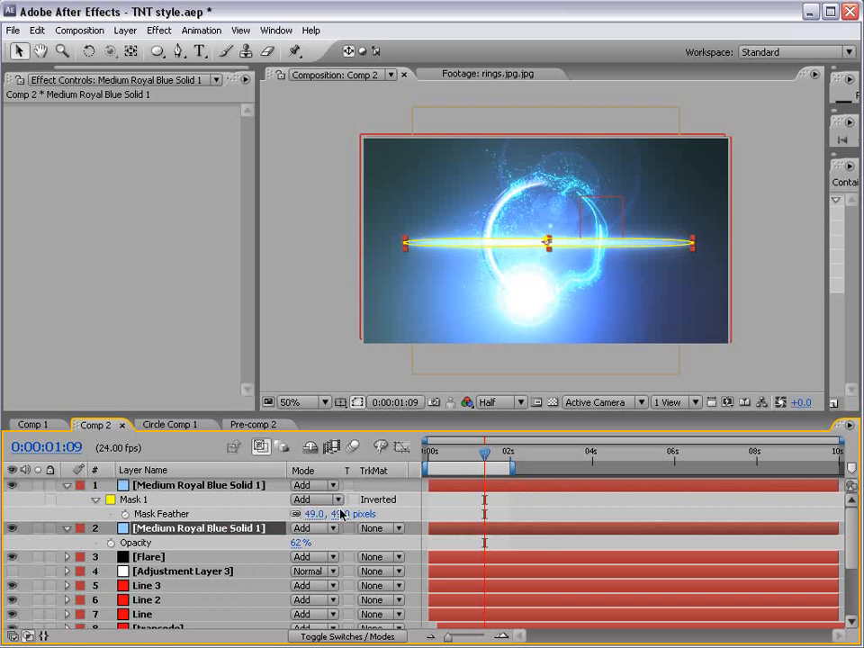
{"action": "scroll", "coordinate": [547, 226], "scroll_direction": "up", "scroll_amount": 1}
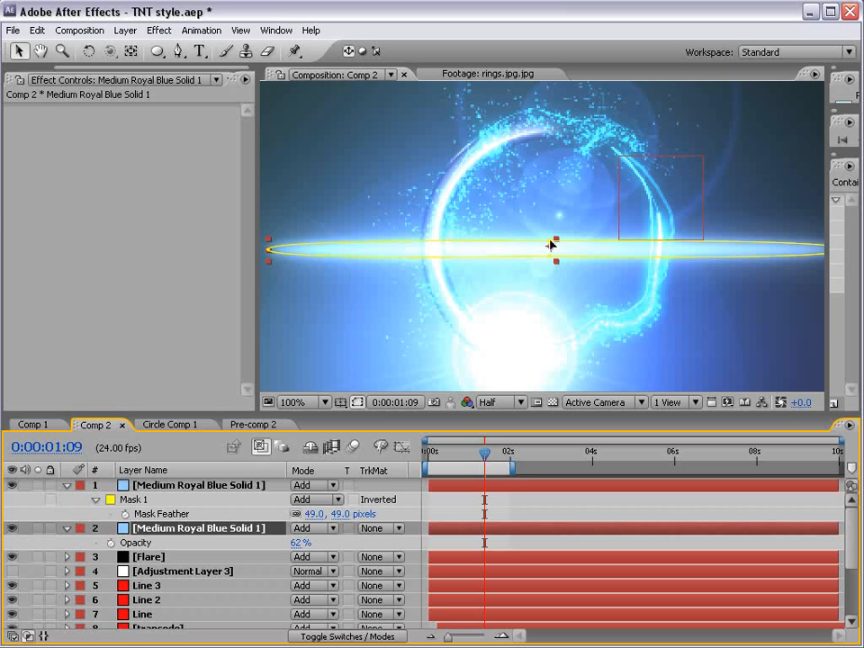
{"action": "left_click", "coordinate": [553, 254]}
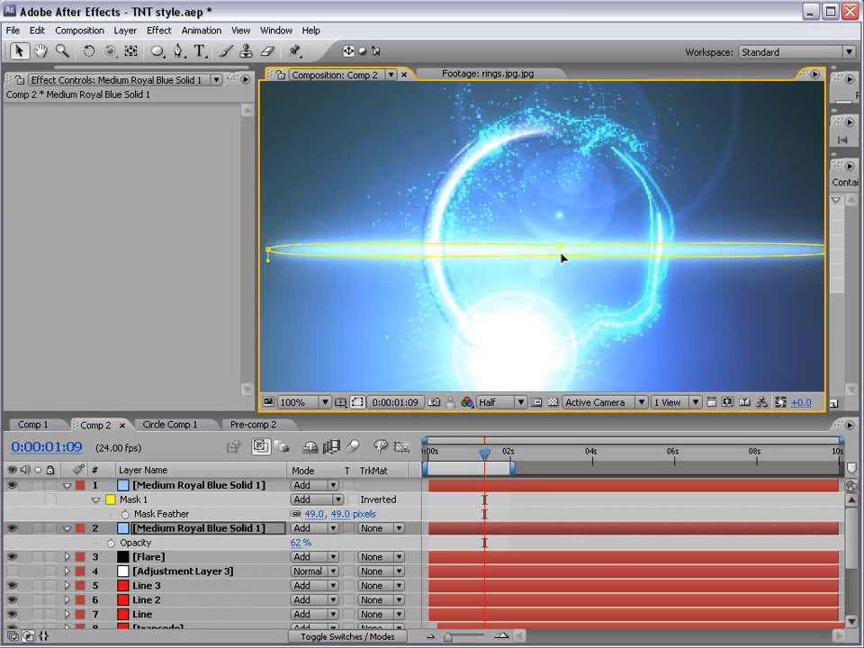
{"action": "left_click", "coordinate": [270, 252]}
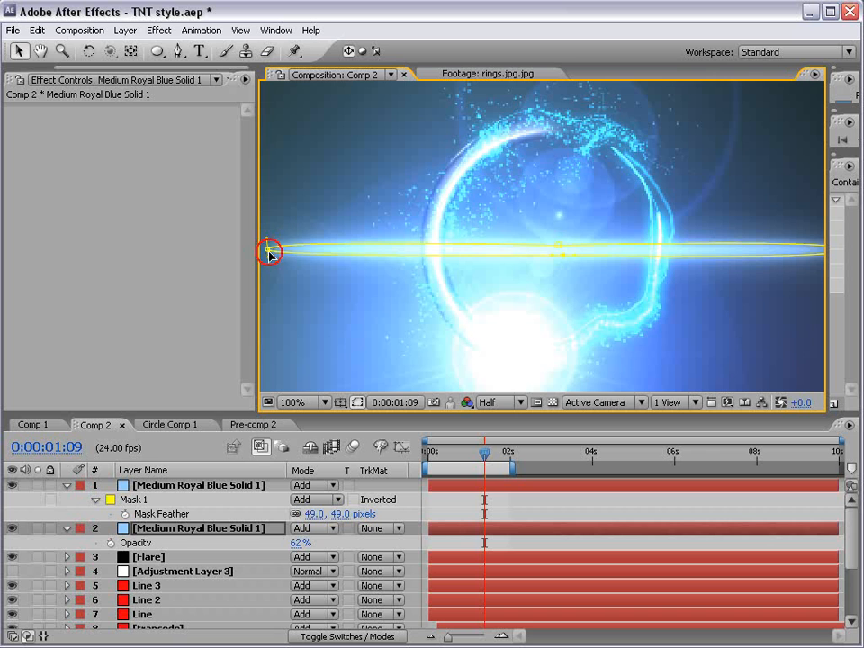
{"action": "left_click", "coordinate": [273, 244]}
{"action": "key", "text": "f"}
{"action": "left_click_drag", "start_coordinate": [313, 558], "coordinate": [331, 557]}
{"action": "left_click", "coordinate": [527, 554]}
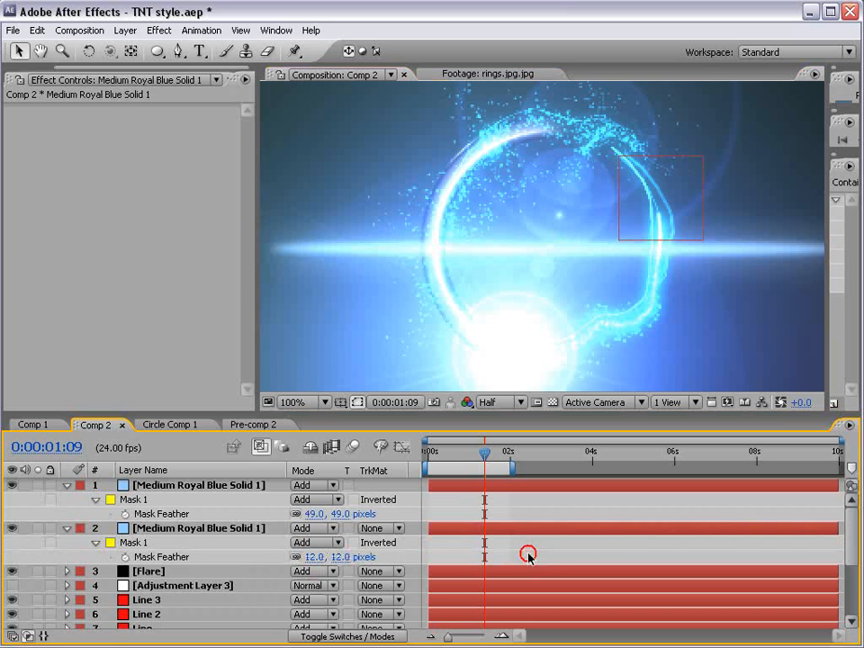
- Reduce the duplicate streak's mask feather to 31 pixels and save the project
{"action": "key", "text": "grave"}
{"action": "key", "text": "grave"}
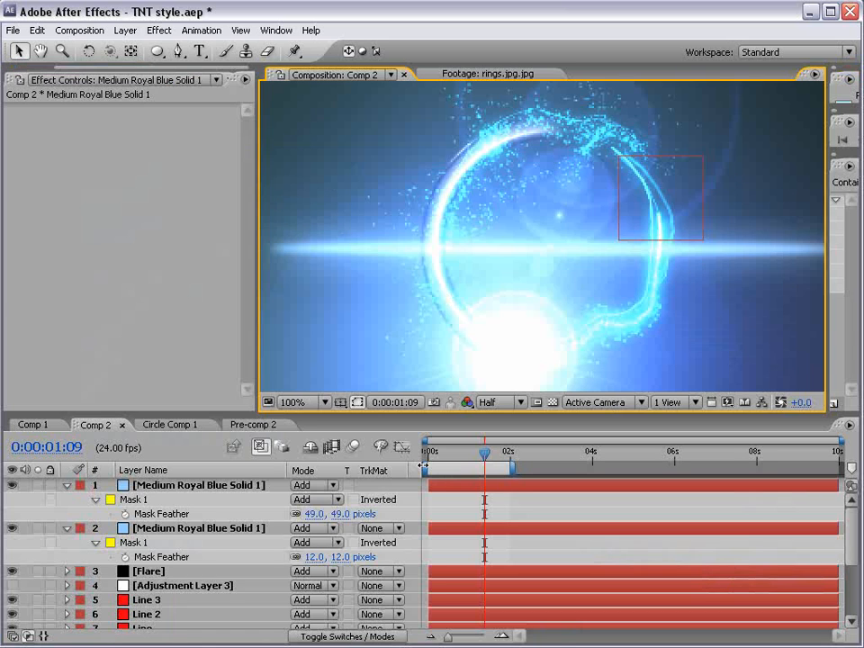
{"action": "mouse_move", "coordinate": [342, 519]}
{"action": "left_mouse_down"}
{"action": "mouse_move", "coordinate": [299, 518]}
{"action": "mouse_move", "coordinate": [326, 518]}
{"action": "left_mouse_up"}
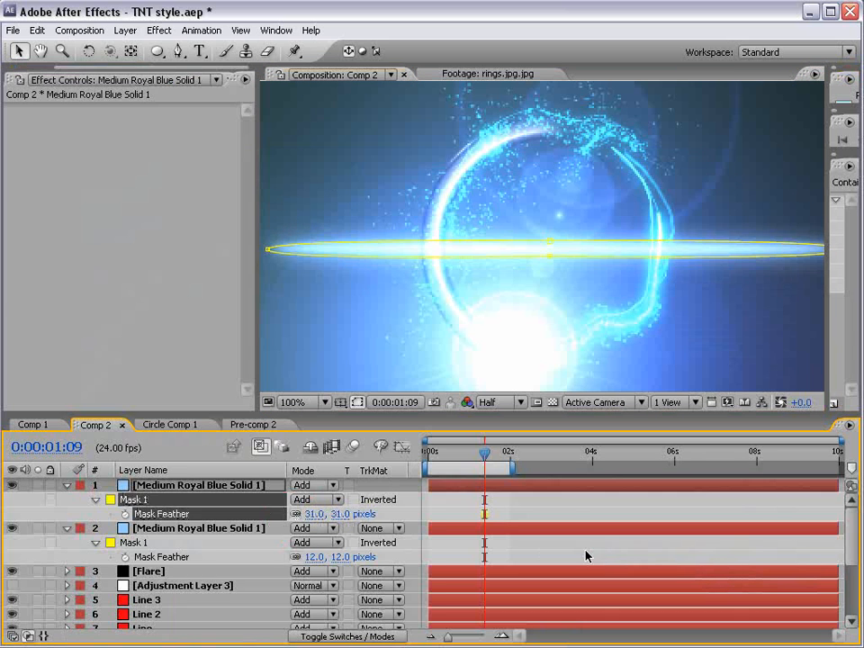
{"action": "key", "text": "ctrl+s"}
{"action": "scroll", "coordinate": [523, 249], "scroll_direction": "down", "scroll_amount": 1}
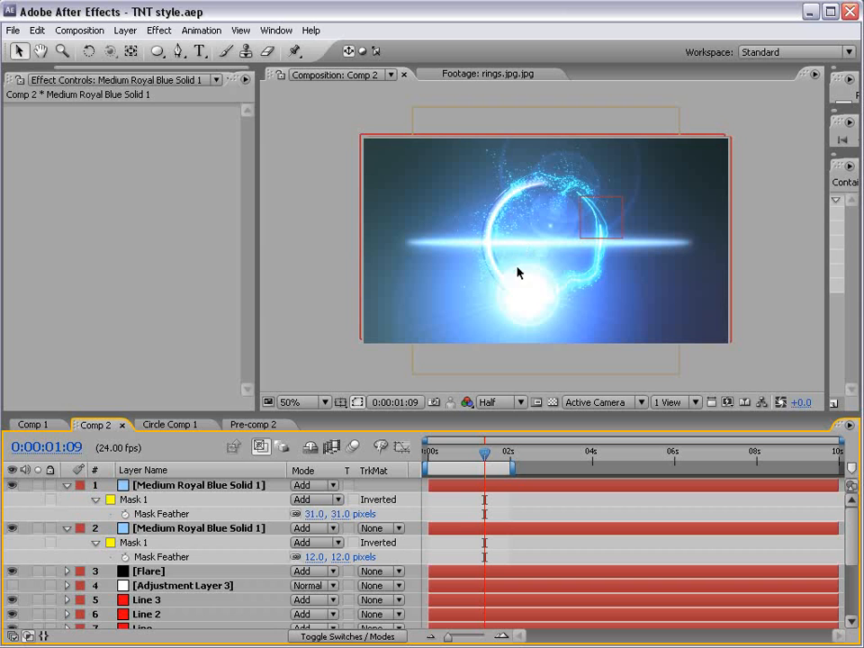
- Link the top streak layer's Position to the Flare layer's Lens Flare Flare Center with an expression
{"action": "left_click", "coordinate": [170, 489]}
{"action": "left_click", "coordinate": [143, 526], "text": "shift"}
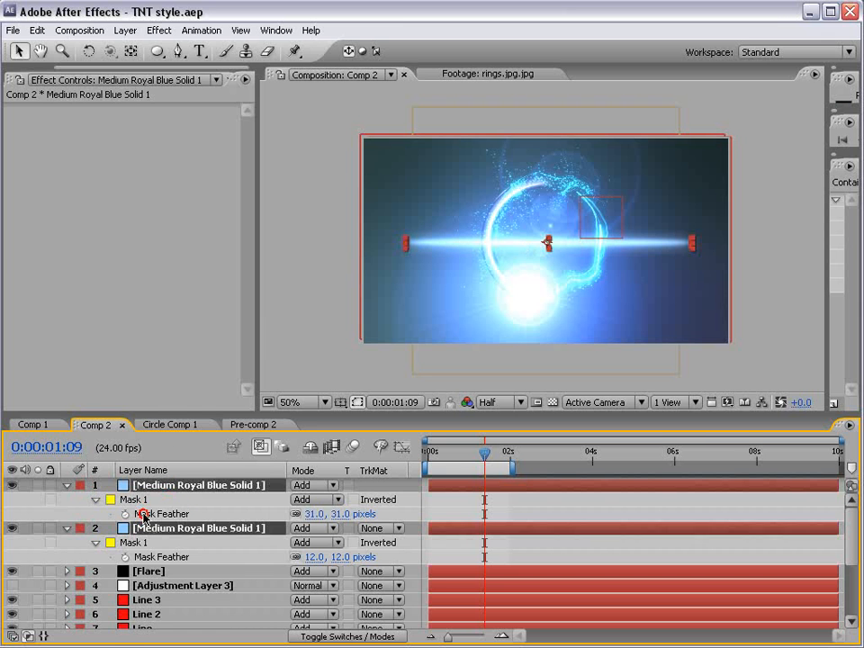
{"action": "left_click_drag", "start_coordinate": [174, 413], "coordinate": [171, 357]}
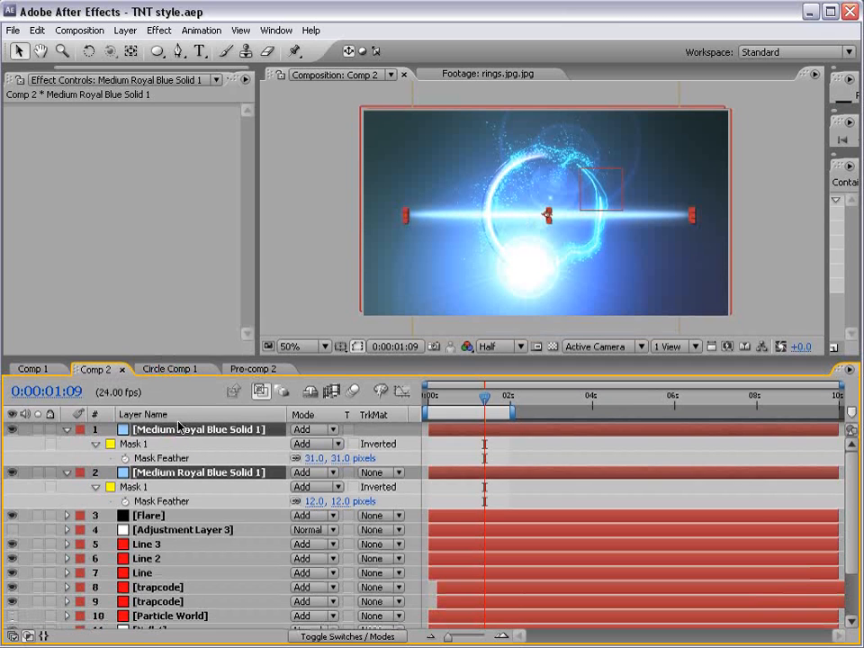
{"action": "key", "text": "p"}
{"action": "left_click", "coordinate": [155, 488]}
{"action": "key", "text": "e"}
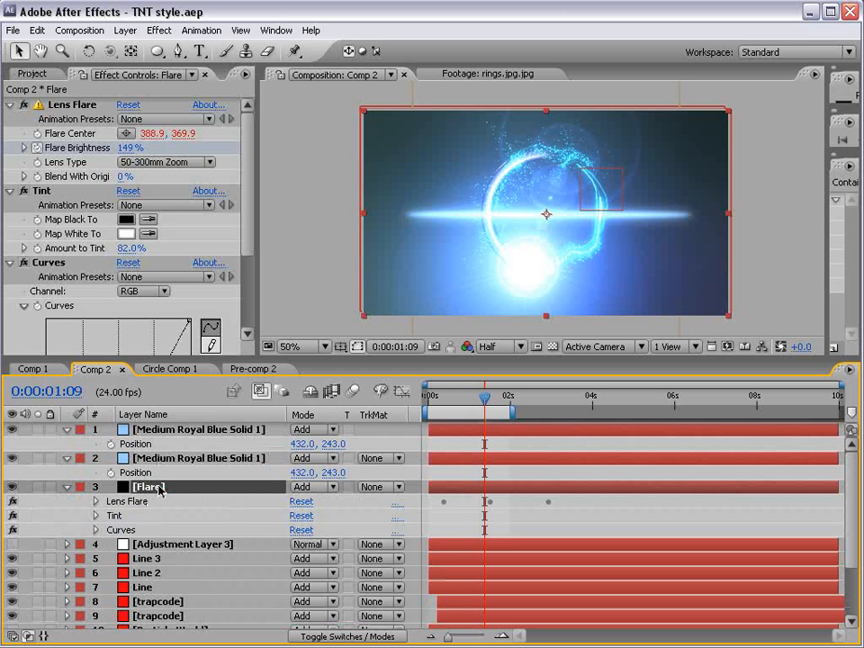
{"action": "left_click", "coordinate": [95, 502]}
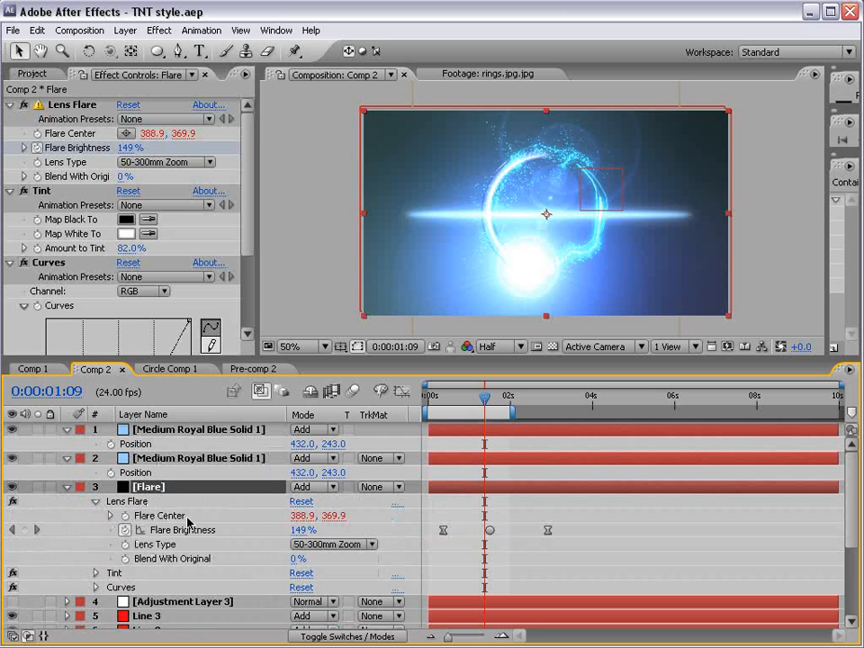
{"action": "left_click", "coordinate": [139, 444]}
{"action": "left_click", "coordinate": [111, 444], "text": "alt"}
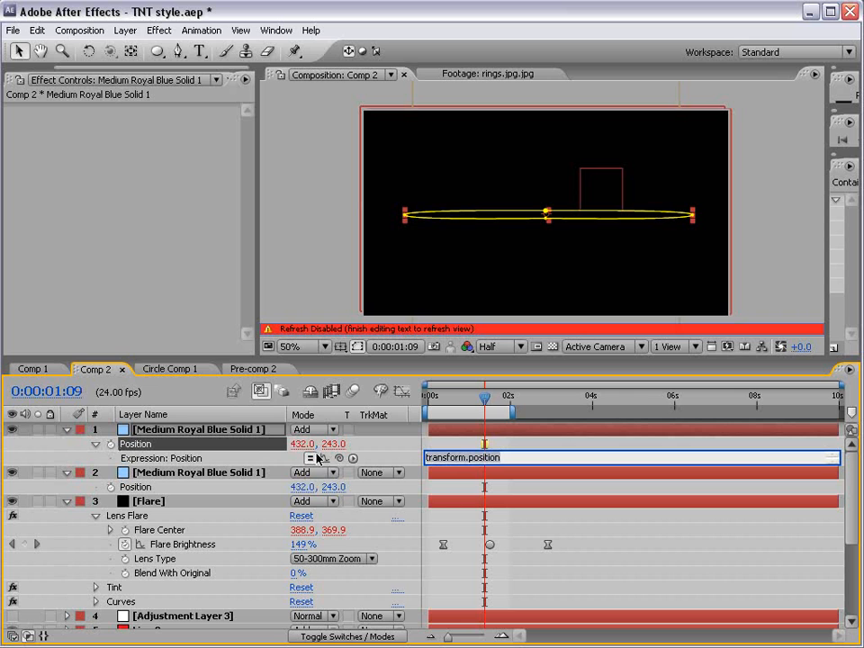
{"action": "left_click_drag", "start_coordinate": [337, 459], "coordinate": [181, 532]}
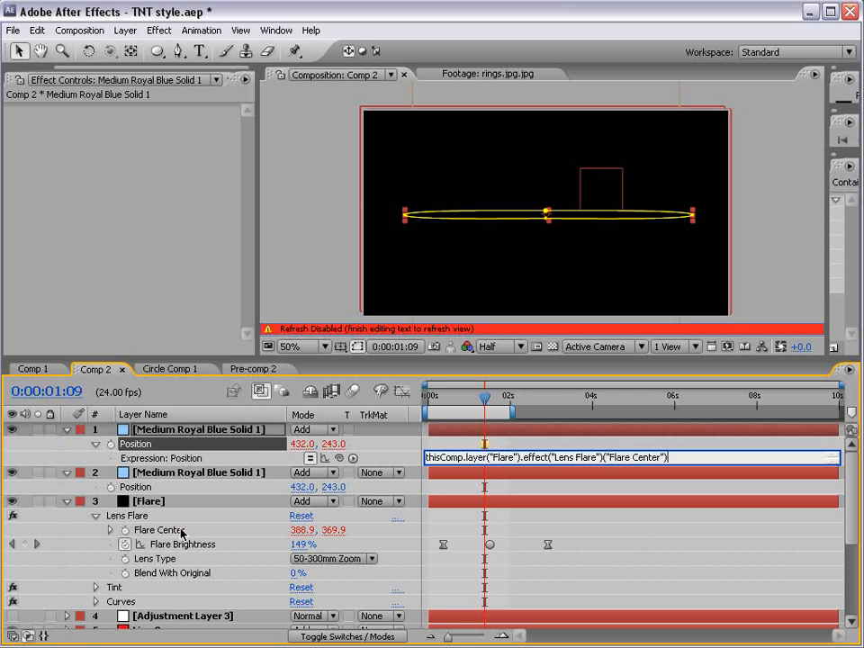
- Link the second streak layer's Position to the Flare Center as well, and scrub back to about 0:00:00:11 to check
{"action": "left_click", "coordinate": [111, 487], "text": "alt"}
{"action": "left_click_drag", "start_coordinate": [338, 502], "coordinate": [164, 547]}
{"action": "left_click", "coordinate": [478, 529]}
{"action": "left_click_drag", "start_coordinate": [478, 403], "coordinate": [449, 405]}
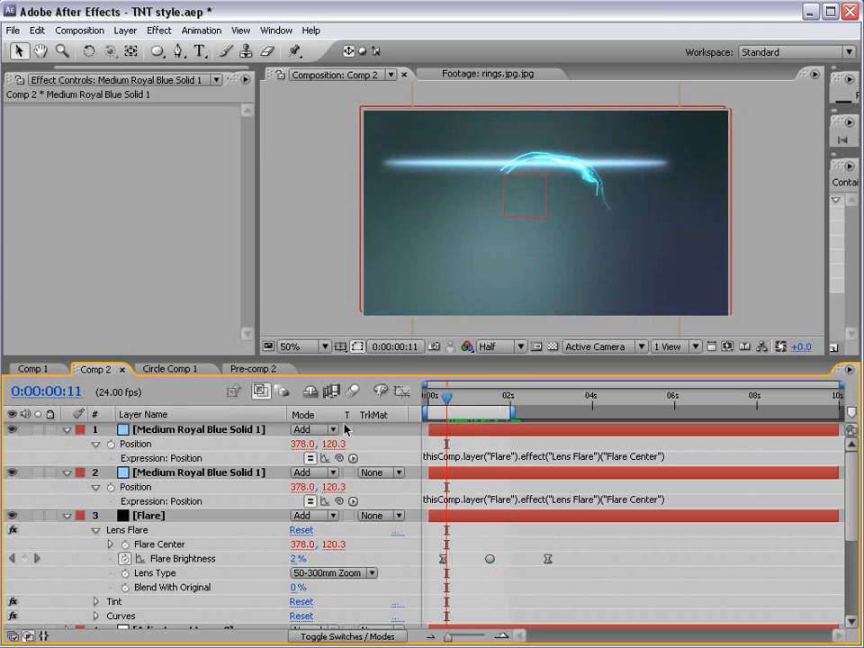
- Link the top streak layer's Opacity to the lens flare's Flare Brightness with an expression
{"action": "left_click", "coordinate": [149, 431]}
{"action": "key", "text": "t"}
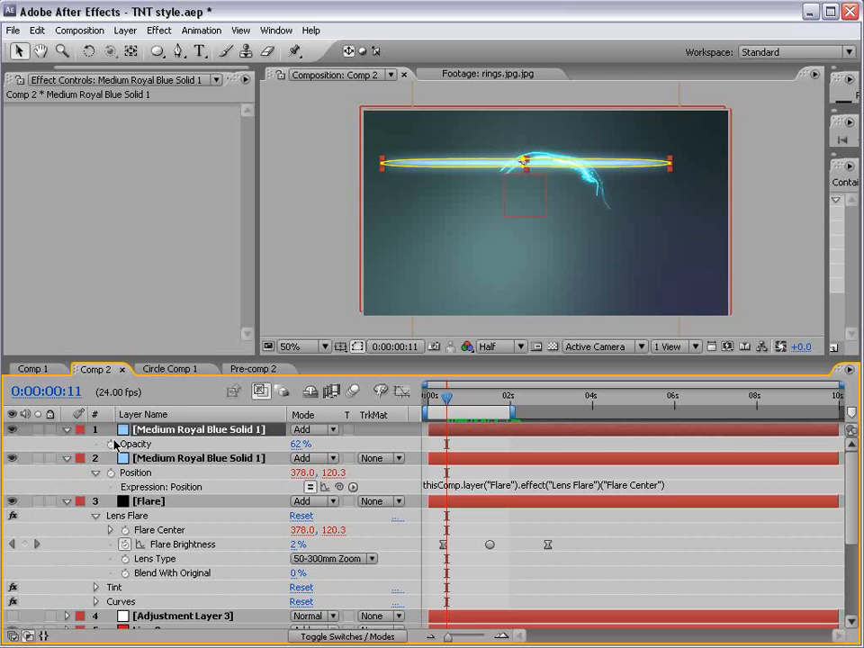
{"action": "left_click", "coordinate": [112, 445], "text": "alt"}
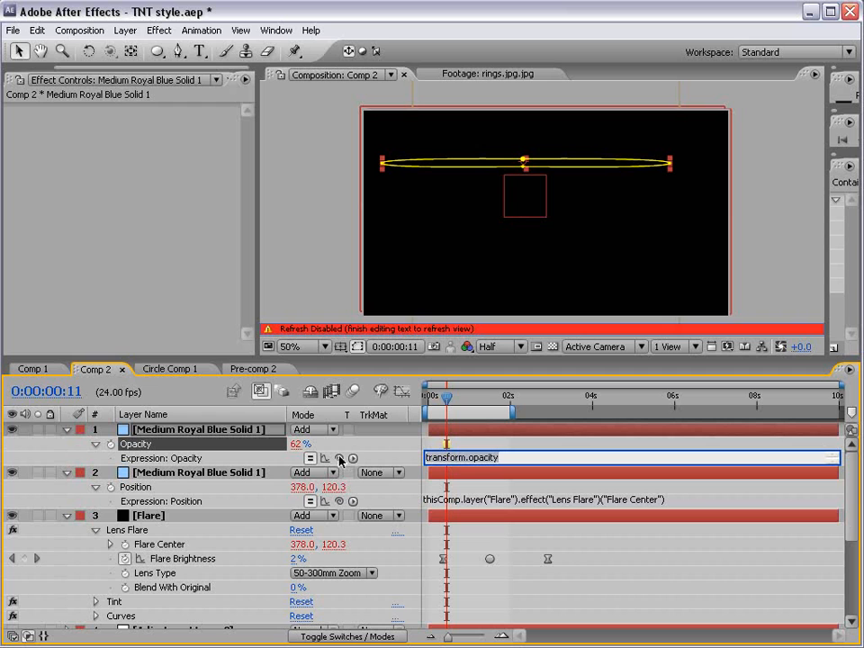
{"action": "mouse_move", "coordinate": [339, 459]}
{"action": "left_mouse_down"}
{"action": "mouse_move", "coordinate": [326, 553]}
{"action": "mouse_move", "coordinate": [213, 559]}
{"action": "mouse_move", "coordinate": [277, 557]}
{"action": "mouse_move", "coordinate": [225, 544]}
{"action": "mouse_move", "coordinate": [213, 573]}
{"action": "mouse_move", "coordinate": [184, 560]}
{"action": "left_mouse_up"}
{"action": "left_click", "coordinate": [441, 445]}
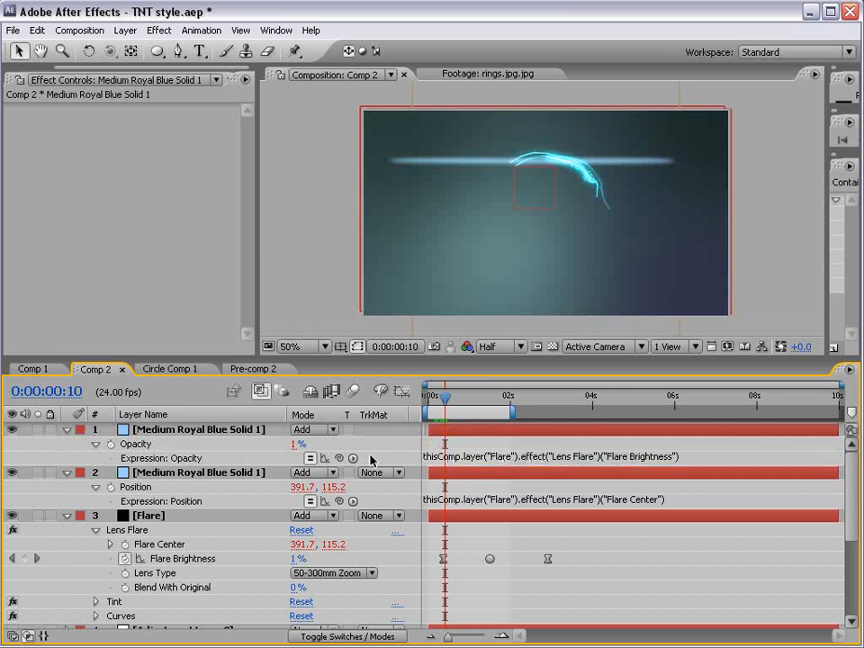
- Link the second streak layer's Opacity to Flare Brightness too, and scrub forward to 0:00:01:08 to check
{"action": "left_click", "coordinate": [160, 475]}
{"action": "key", "text": "t"}
{"action": "left_click", "coordinate": [111, 488], "text": "alt"}
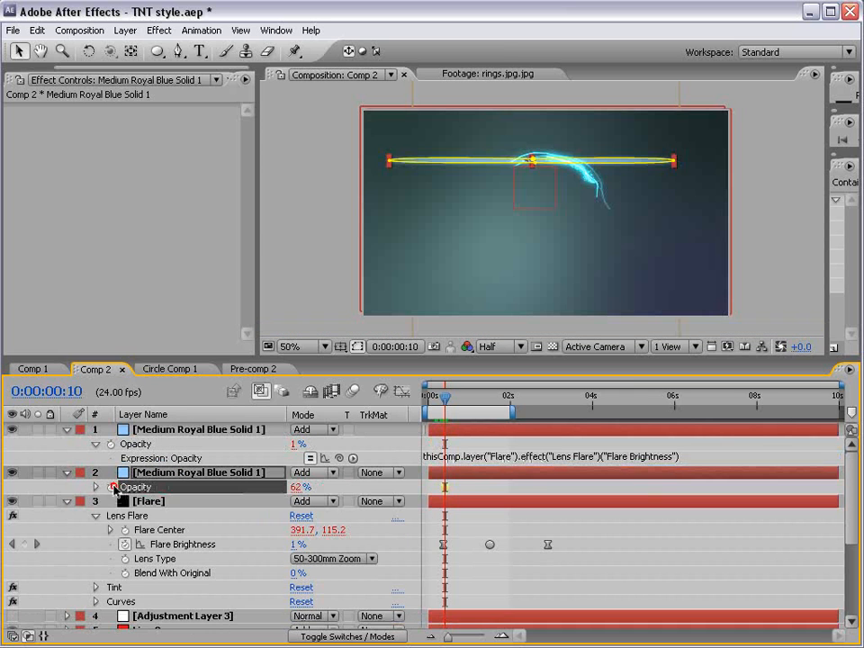
{"action": "left_click_drag", "start_coordinate": [340, 500], "coordinate": [183, 553]}
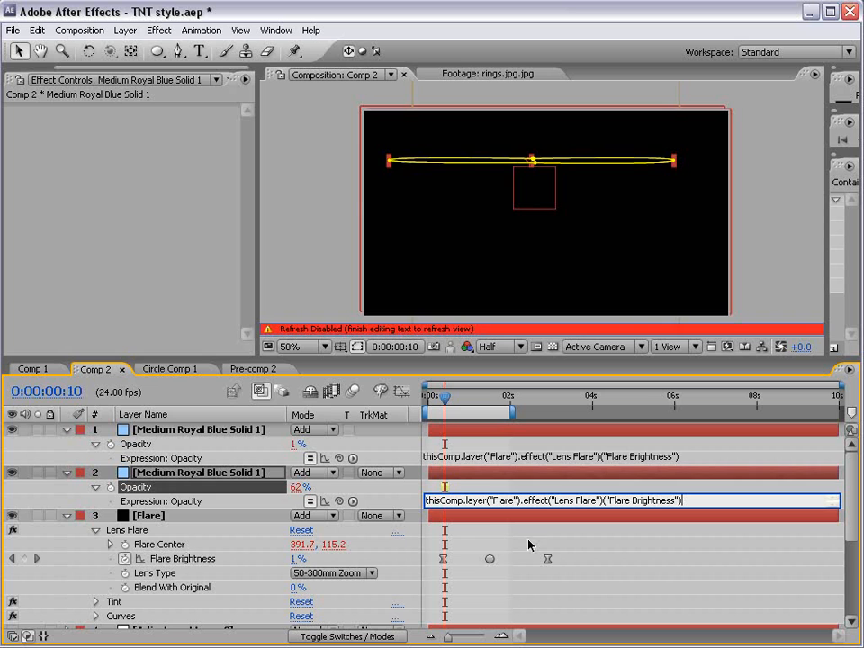
{"action": "left_click", "coordinate": [482, 525]}
{"action": "left_click_drag", "start_coordinate": [443, 396], "coordinate": [482, 397]}
- Apply a Fill effect to the second streak layer with the muted blue colour 425672
{"action": "left_click", "coordinate": [160, 472]}
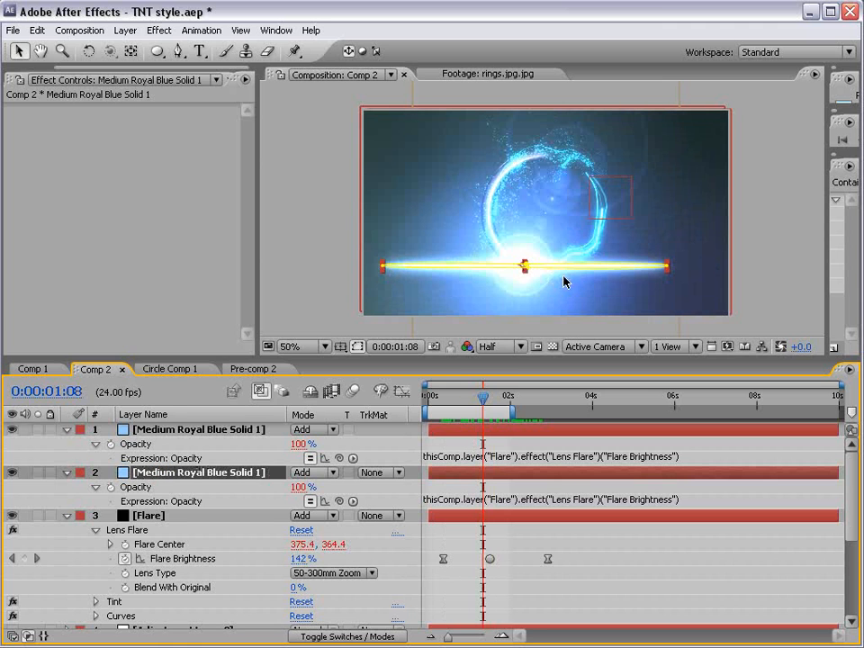
{"action": "left_click", "coordinate": [160, 30]}
{"action": "mouse_move", "coordinate": [209, 256]}
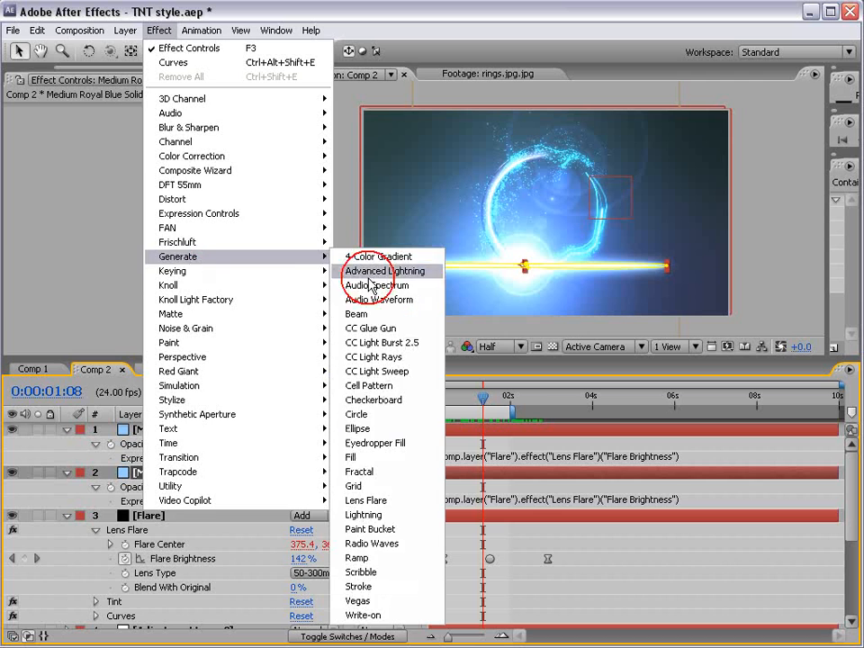
{"action": "left_click", "coordinate": [351, 458]}
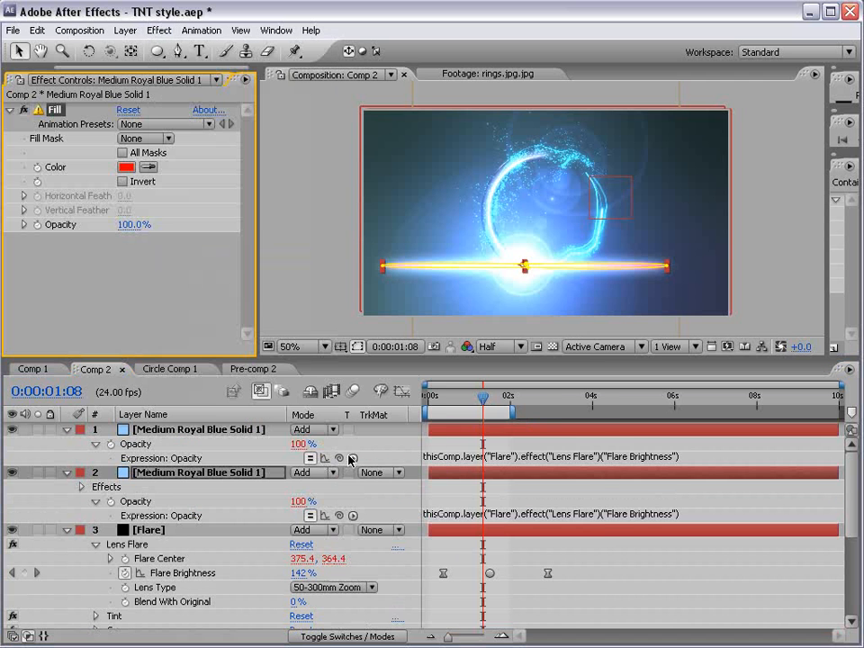
{"action": "left_click", "coordinate": [126, 167]}
{"action": "left_click", "coordinate": [404, 475]}
{"action": "left_click_drag", "start_coordinate": [241, 505], "coordinate": [262, 503]}
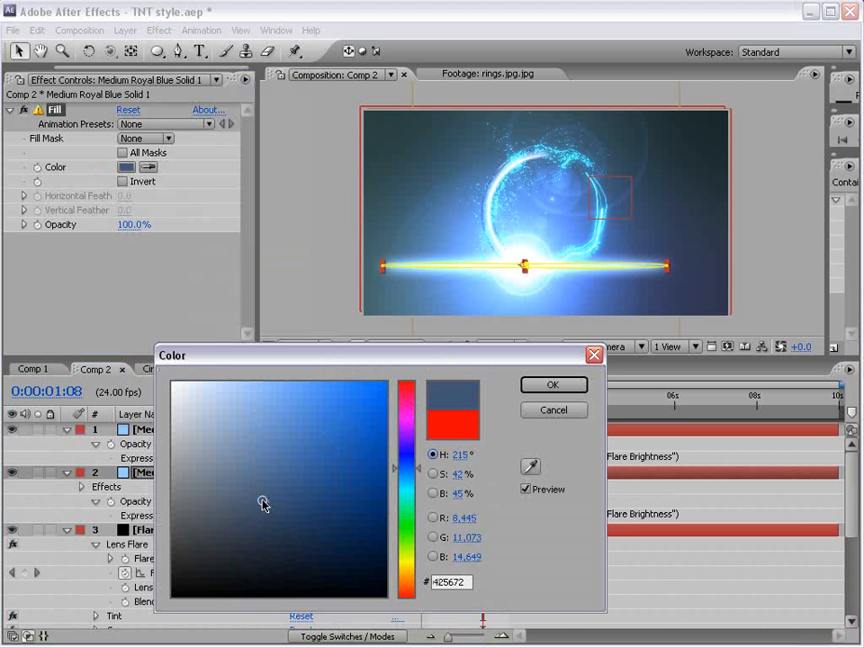
{"action": "left_click", "coordinate": [538, 387]}
- Apply a Fill effect to the top streak layer with the blue colour 2A5F81
{"action": "left_click", "coordinate": [175, 446]}
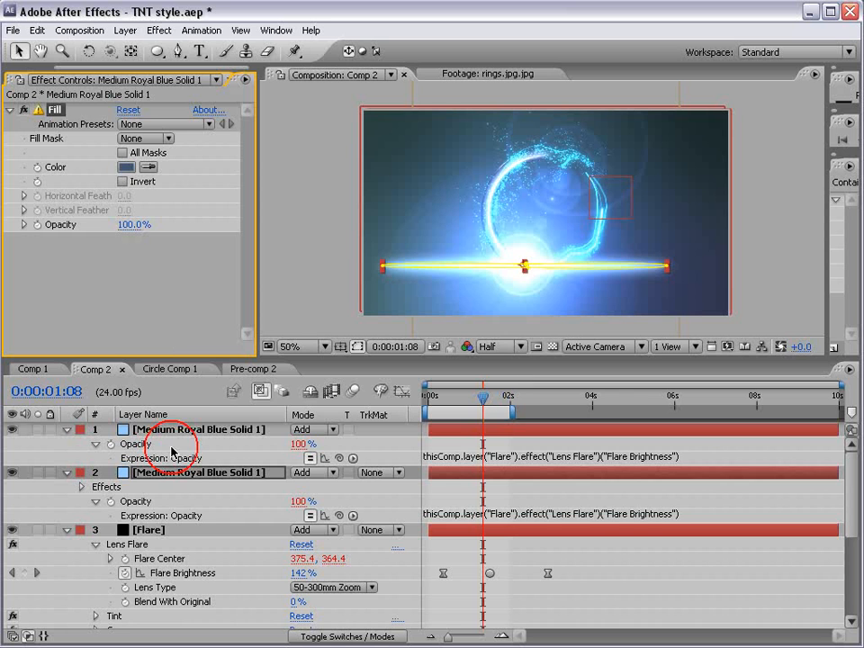
{"action": "left_click", "coordinate": [160, 30]}
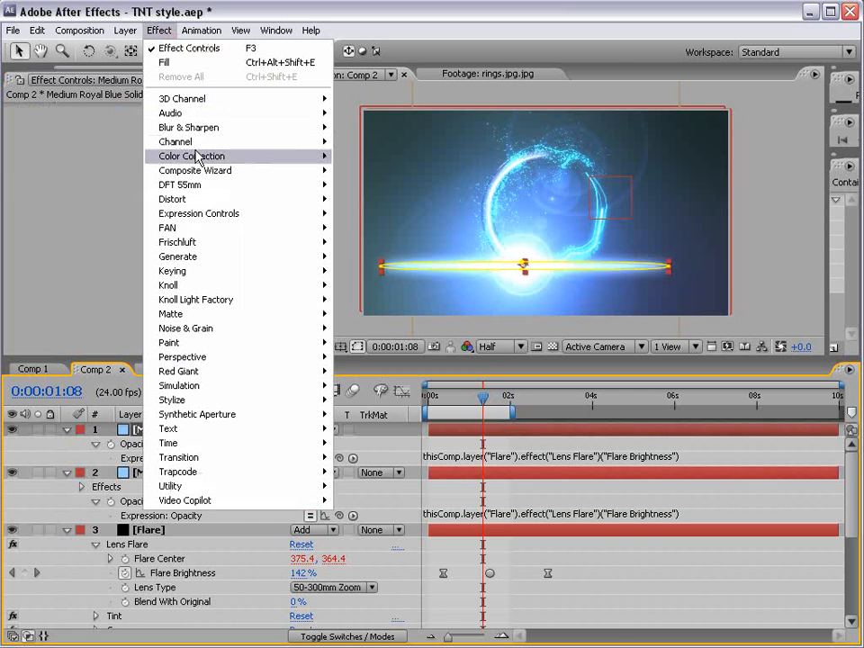
{"action": "mouse_move", "coordinate": [200, 258]}
{"action": "left_click", "coordinate": [423, 468]}
{"action": "left_click", "coordinate": [126, 167]}
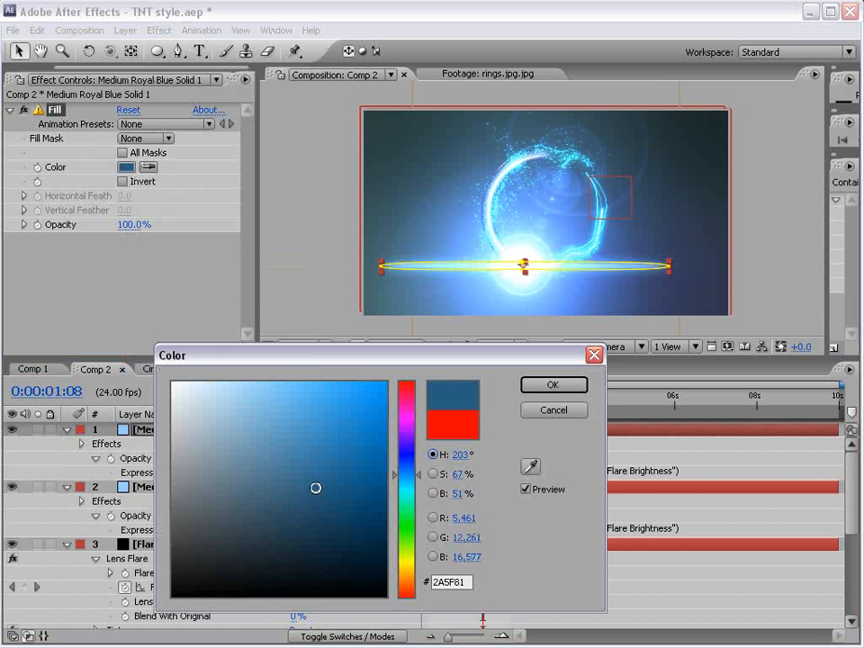
{"action": "left_click", "coordinate": [545, 386]}
- Hide the mask outlines, examine the streaks up close where they cross the flare, and select the second streak layer
{"action": "left_click", "coordinate": [357, 346]}
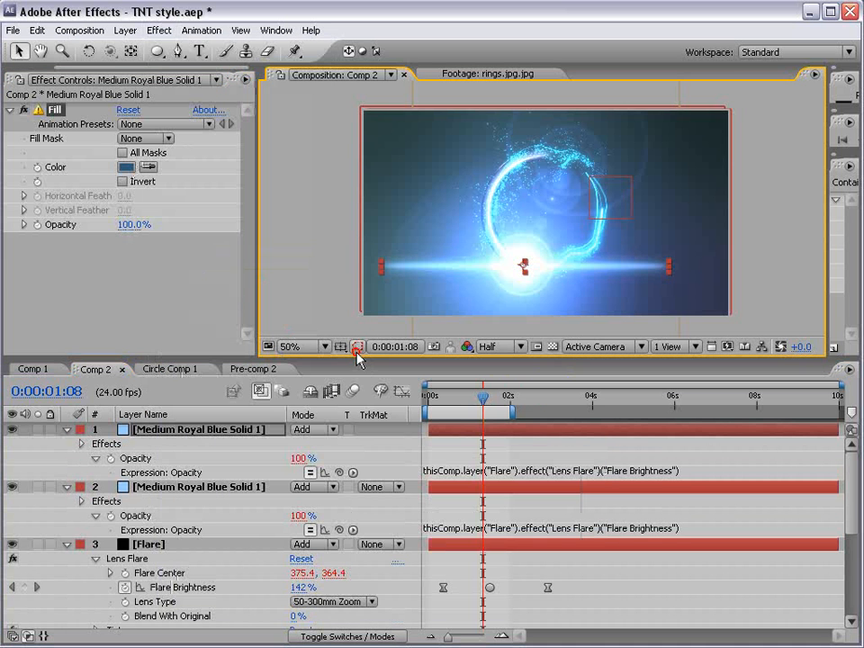
{"action": "key", "text": "grave"}
{"action": "key", "text": "slash"}
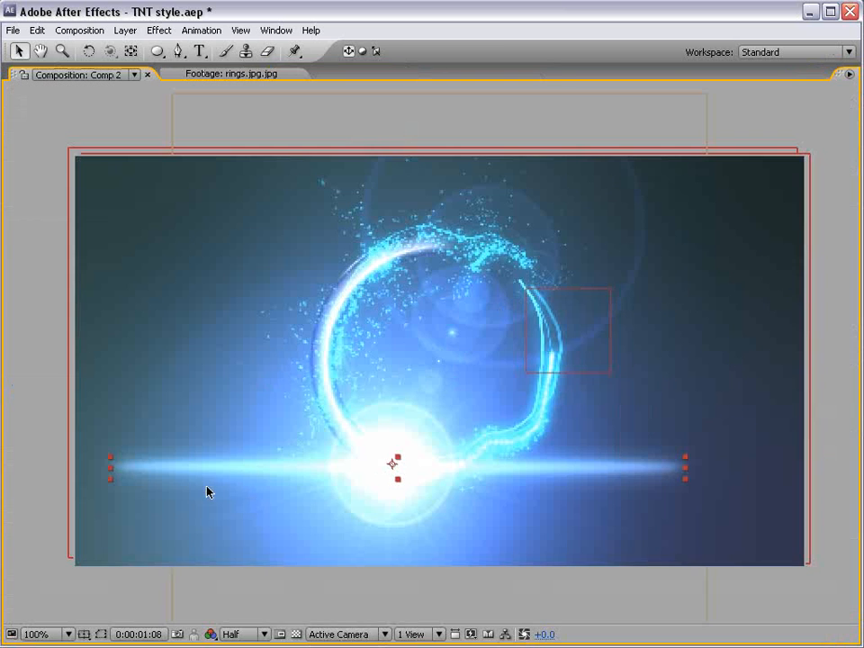
{"action": "key", "text": "grave"}
{"action": "key", "text": "comma"}
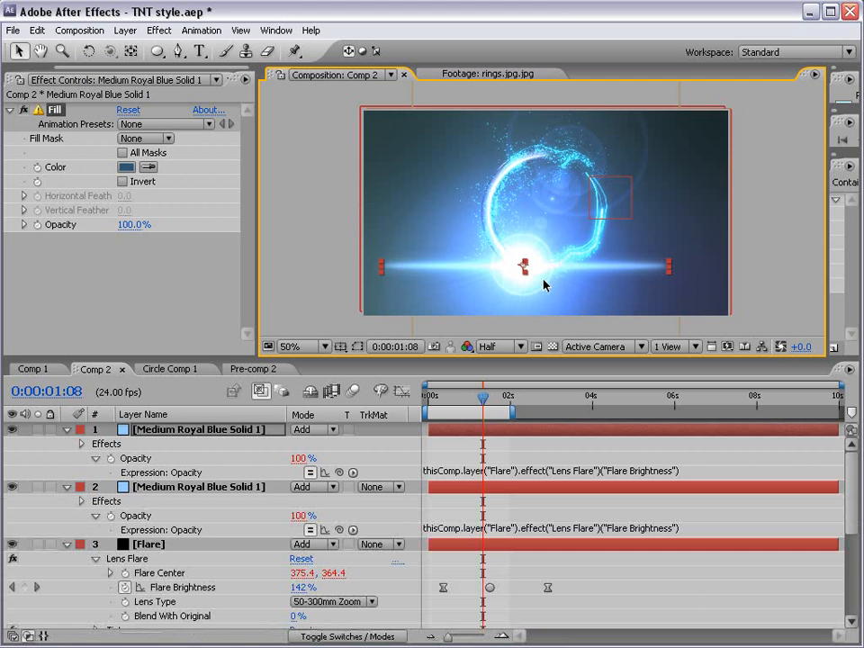
{"action": "key", "text": "period"}
{"action": "left_click_drag", "start_coordinate": [498, 319], "coordinate": [550, 251]}
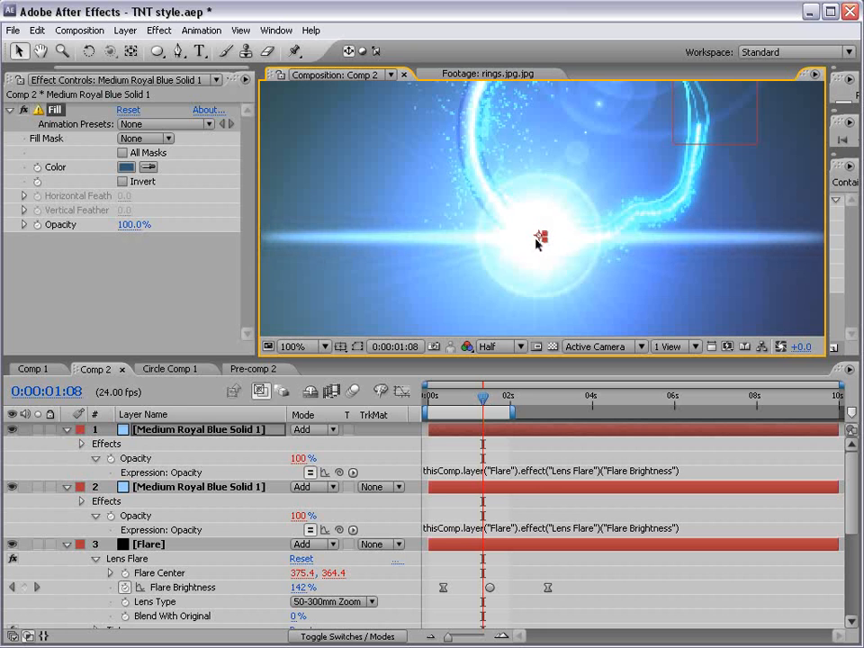
{"action": "left_click", "coordinate": [450, 492]}
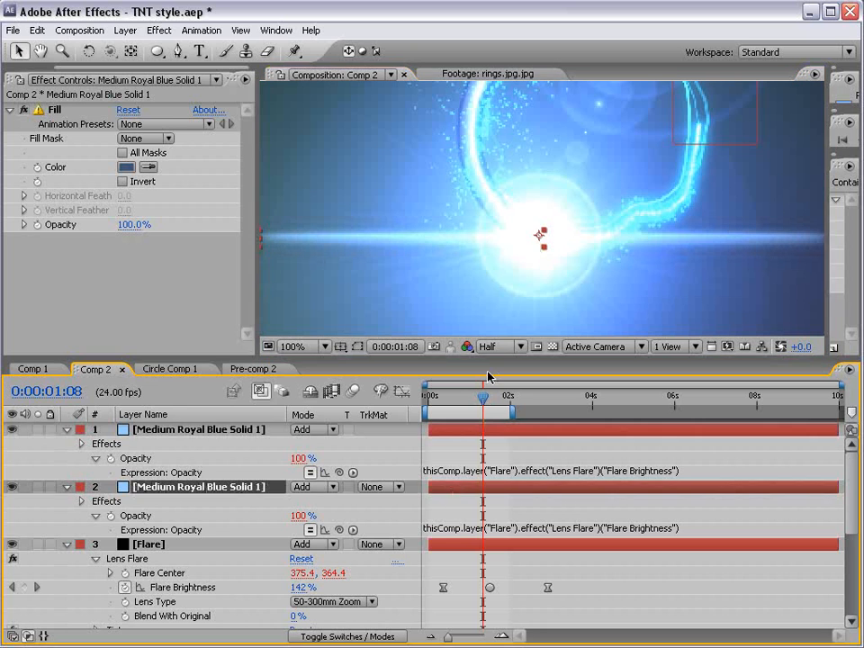
- Set the second streak layer's Anchor Point to 432.0, 246.0 and check the streak's alignment in the enlarged composition view
{"action": "left_click", "coordinate": [544, 257]}
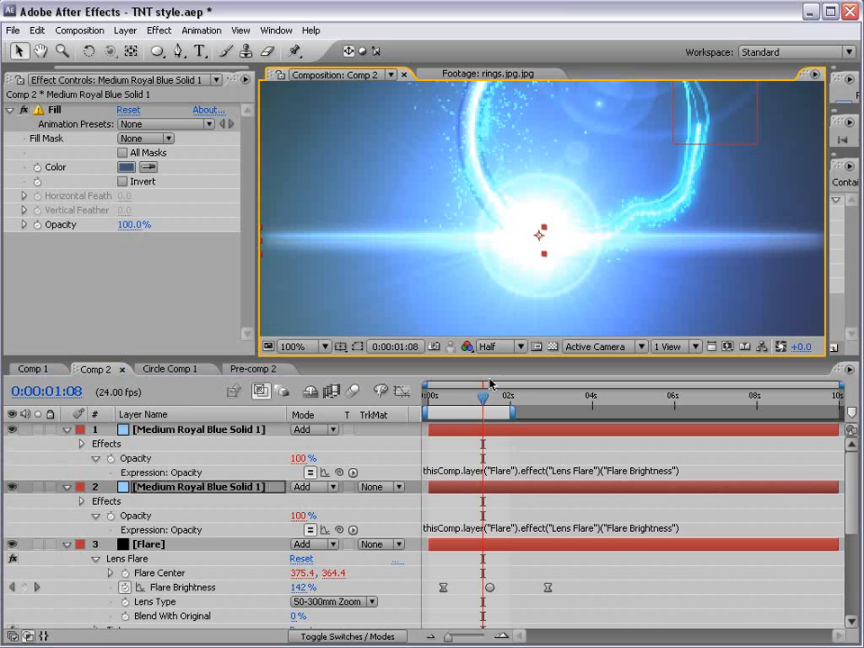
{"action": "key", "text": "a"}
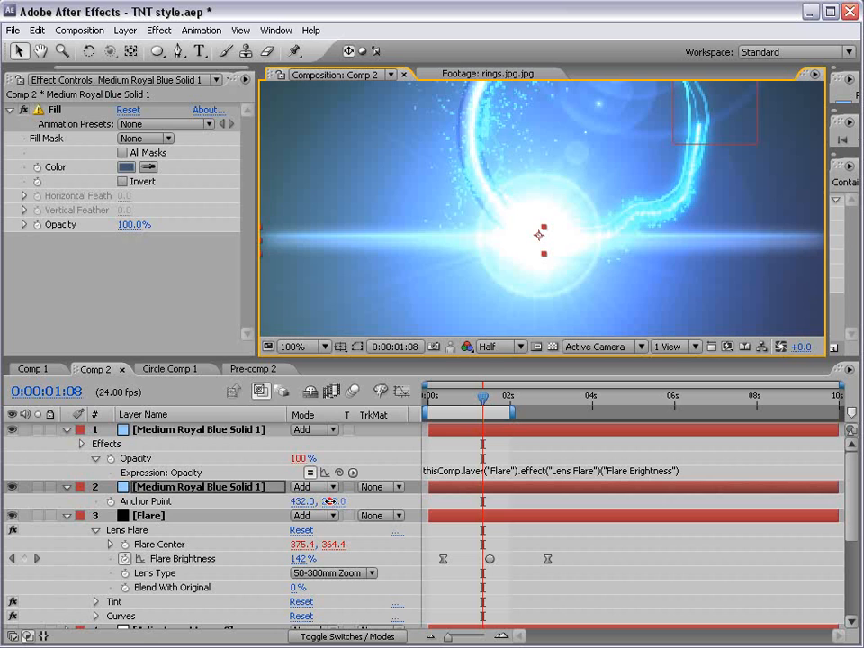
{"action": "left_click", "coordinate": [270, 501]}
{"action": "left_click_drag", "start_coordinate": [333, 502], "coordinate": [338, 502]}
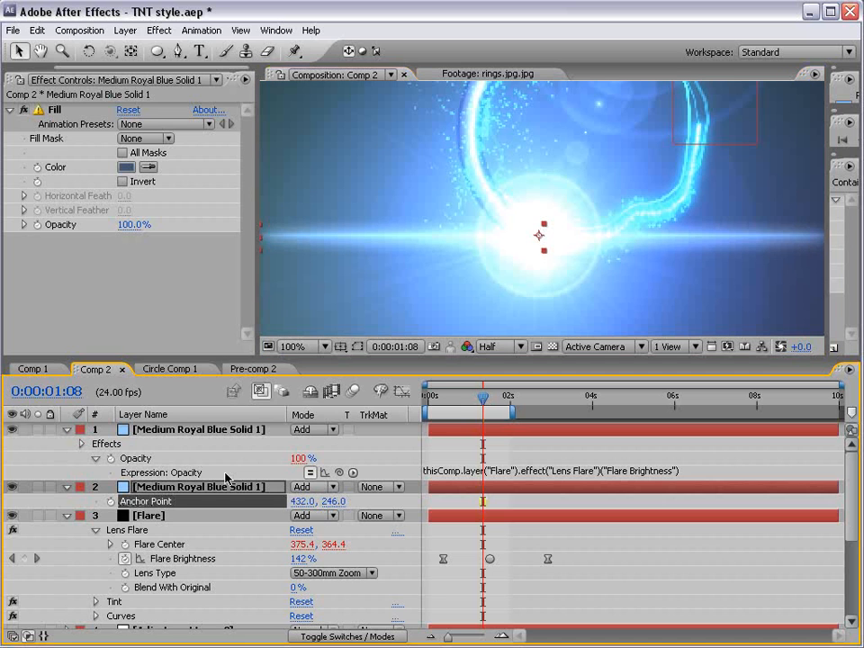
{"action": "key", "text": "grave"}
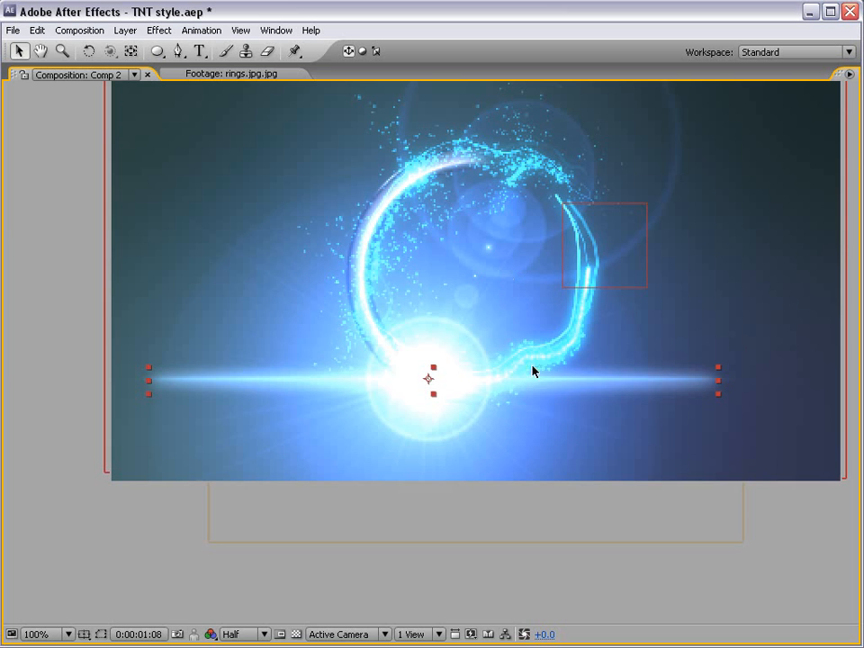
{"action": "key", "text": "grave"}
{"action": "left_click", "coordinate": [498, 347]}
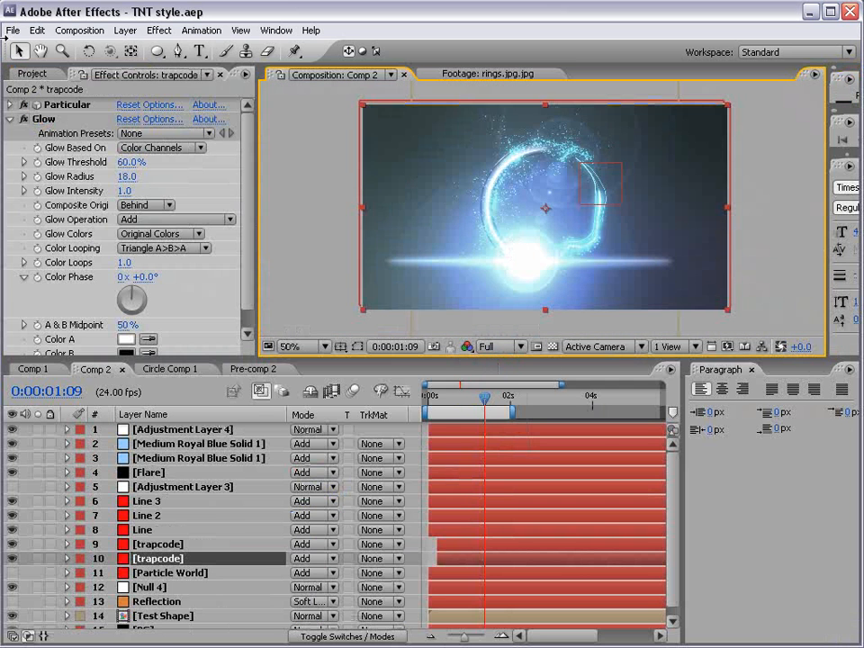
- Make the Reflection layer visible and move the current time to 0:00:03:17, where the full ring shows
{"action": "mouse_move", "coordinate": [489, 405]}
{"action": "left_mouse_down"}
{"action": "mouse_move", "coordinate": [529, 398]}
{"action": "mouse_move", "coordinate": [467, 397]}
{"action": "mouse_move", "coordinate": [494, 401]}
{"action": "left_mouse_up"}
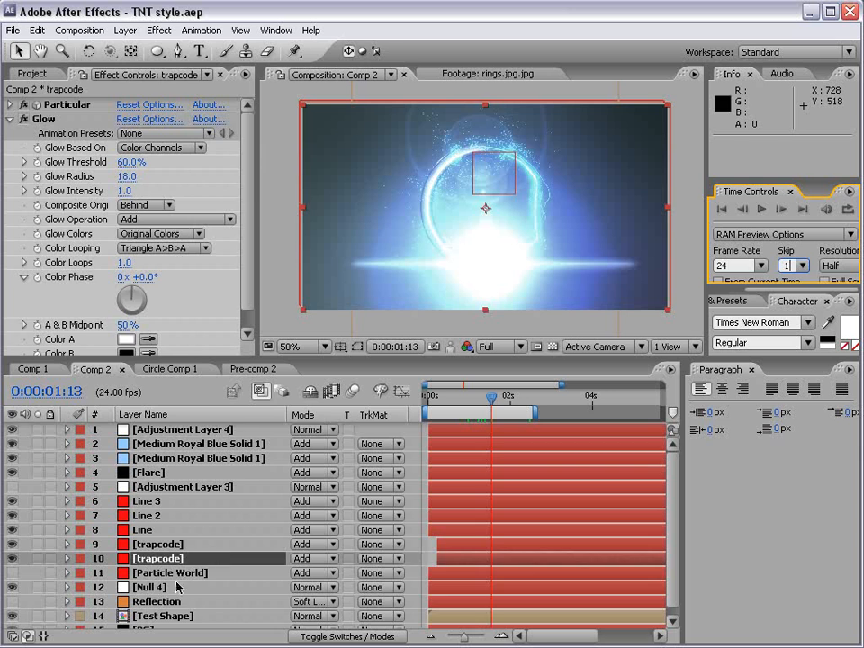
{"action": "left_click", "coordinate": [207, 603]}
{"action": "scroll", "coordinate": [177, 562], "scroll_direction": "down", "scroll_amount": 1}
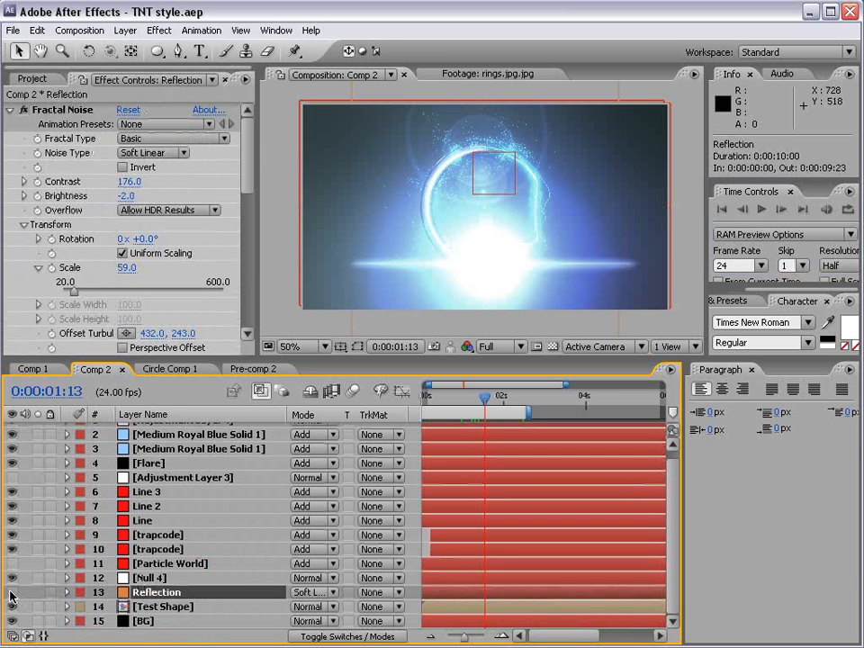
{"action": "left_click", "coordinate": [551, 401]}
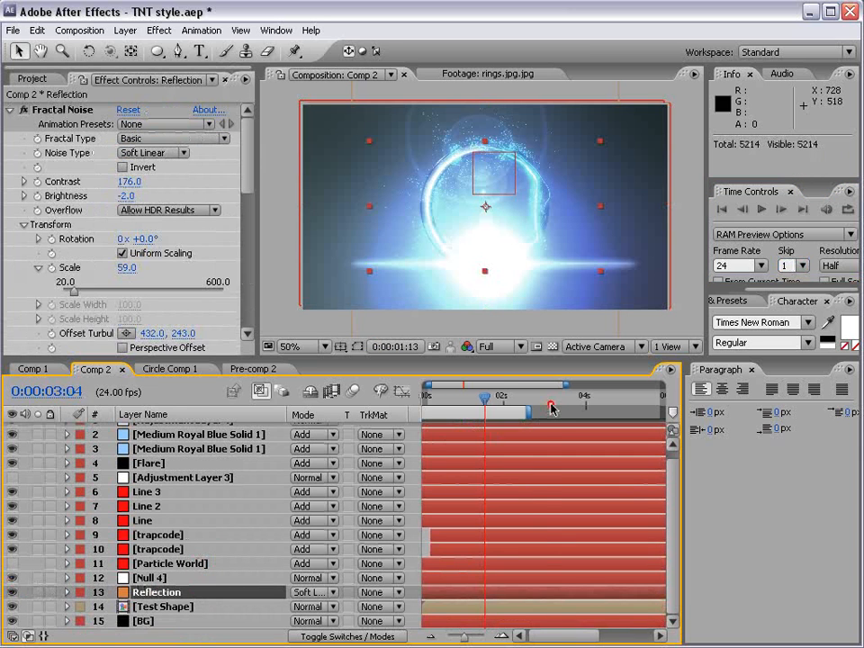
{"action": "left_click", "coordinate": [573, 397]}
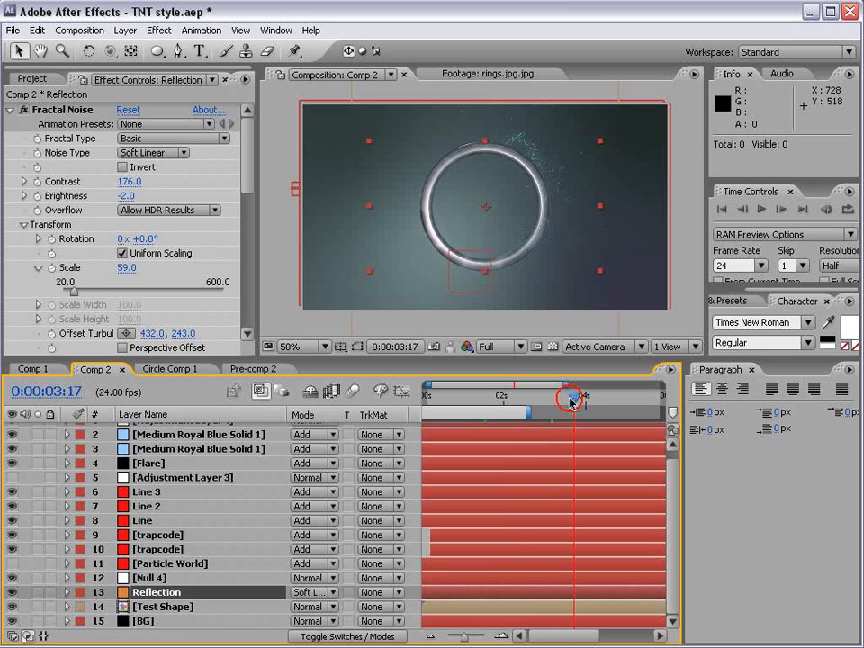
- Solo the Reflection and Test Shape layers and nudge Reflection to about 433, 243 to align it with the ring
{"action": "key", "text": "period"}
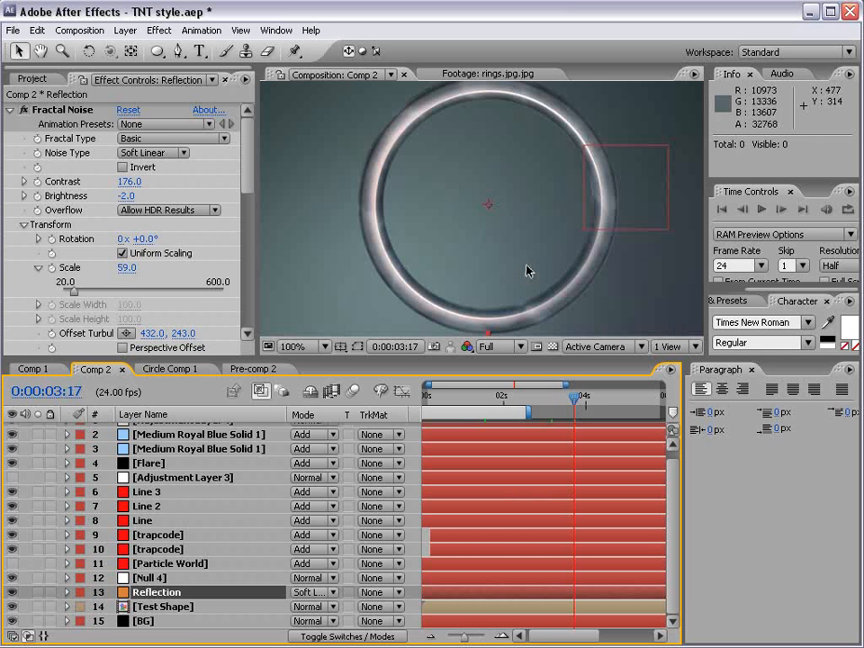
{"action": "key", "text": "Up"}
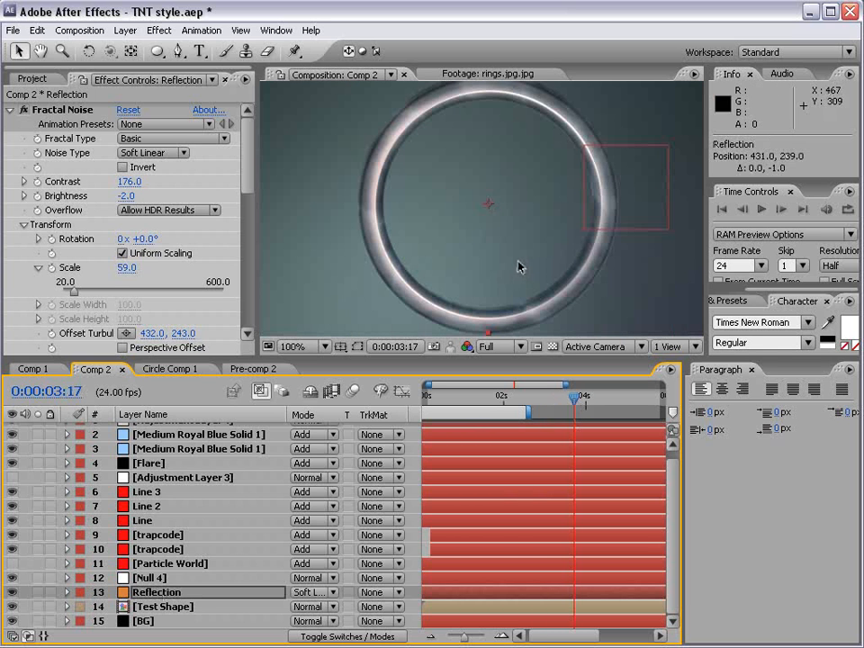
{"action": "left_click", "coordinate": [38, 592]}
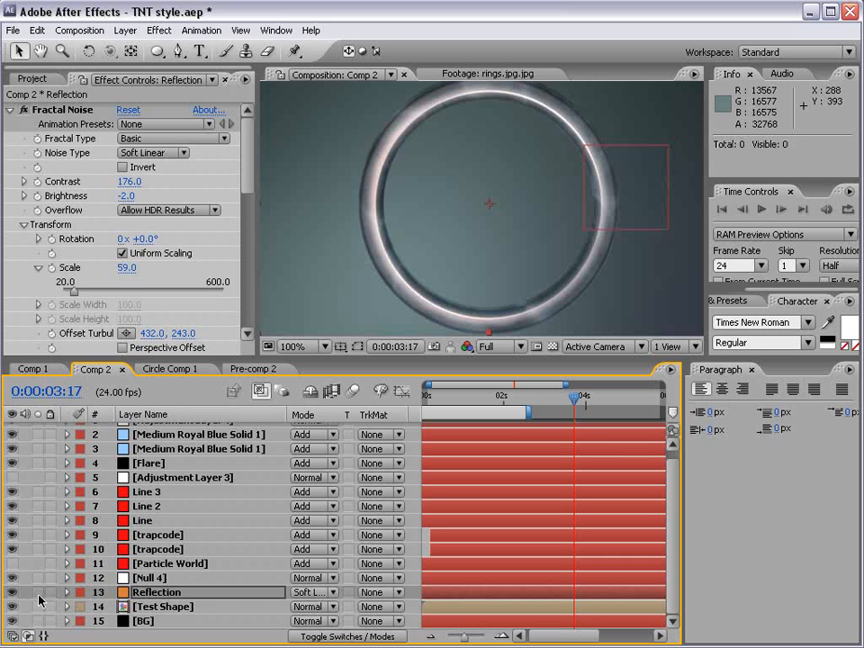
{"action": "left_click_drag", "start_coordinate": [38, 606], "coordinate": [39, 594]}
{"action": "left_click", "coordinate": [133, 607]}
{"action": "left_click", "coordinate": [144, 592]}
{"action": "key", "text": "Down"}
{"action": "key", "text": "Down"}
{"action": "key", "text": "Down"}
{"action": "key", "text": "Down"}
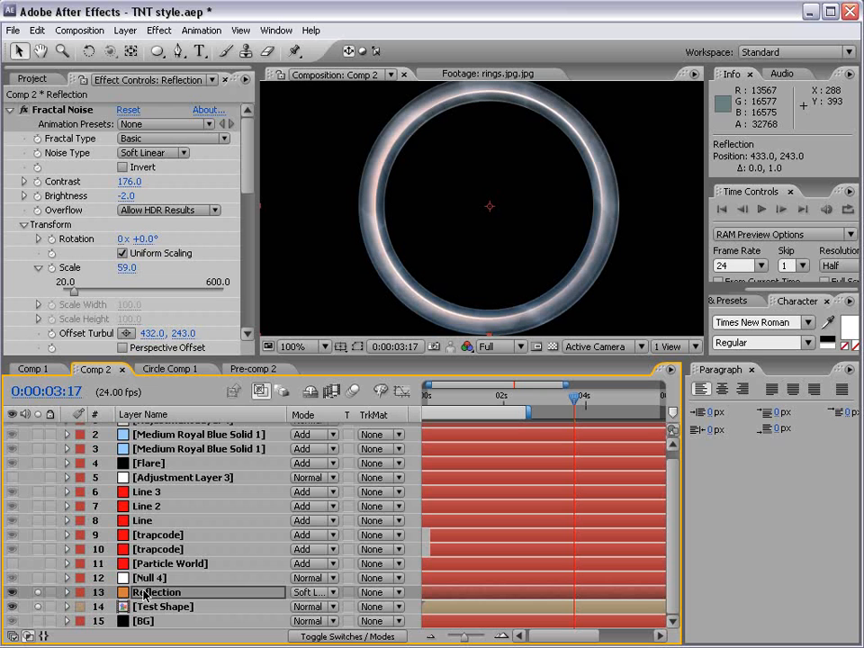
{"action": "key", "text": "Up"}
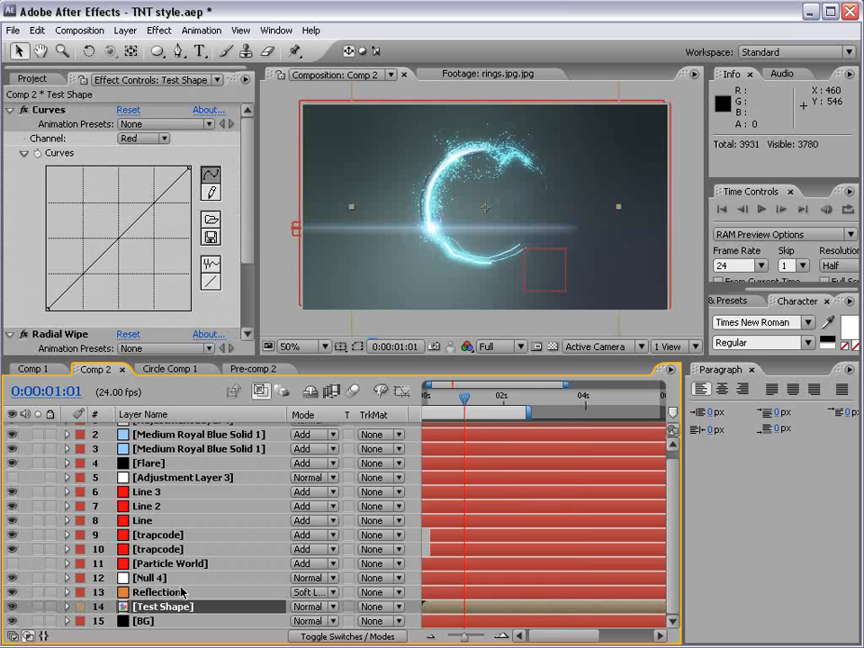
- Keyframe the Reflection layer's Opacity from 0% at 0:00:01:01 to 100% at 0:00:01:15
{"action": "left_click", "coordinate": [153, 592]}
{"action": "key", "text": "t"}
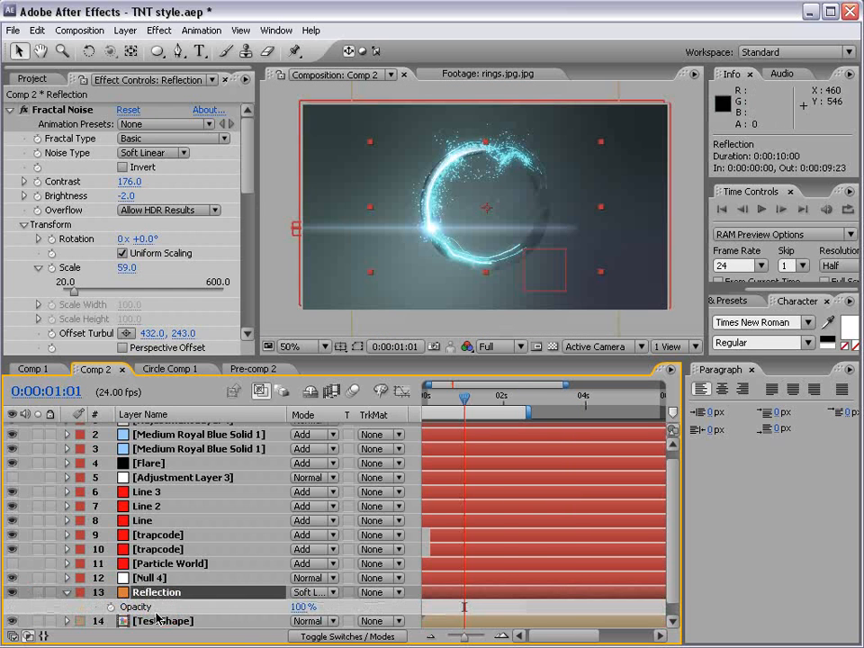
{"action": "left_click", "coordinate": [110, 608]}
{"action": "left_click_drag", "start_coordinate": [464, 609], "coordinate": [488, 609]}
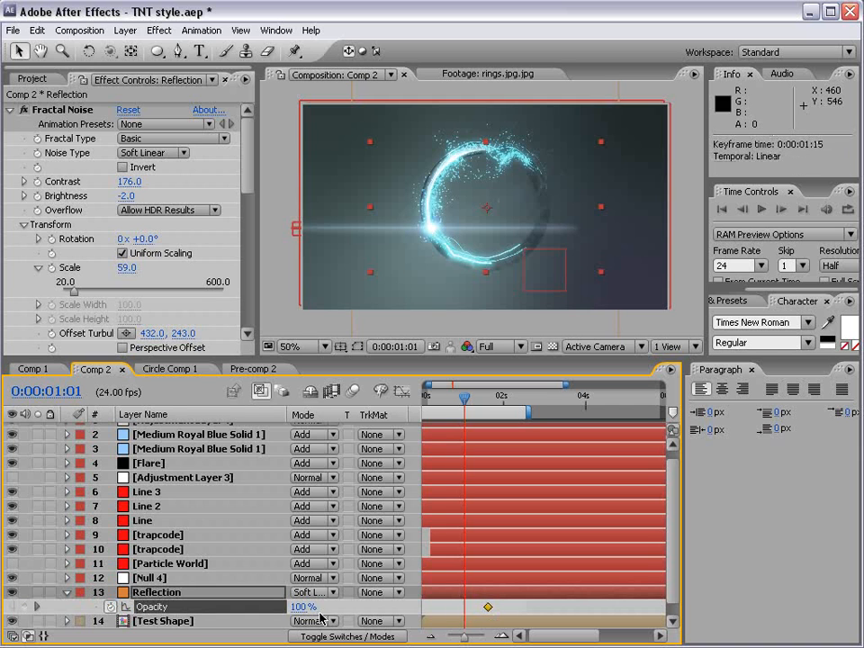
{"action": "left_click", "coordinate": [299, 608]}
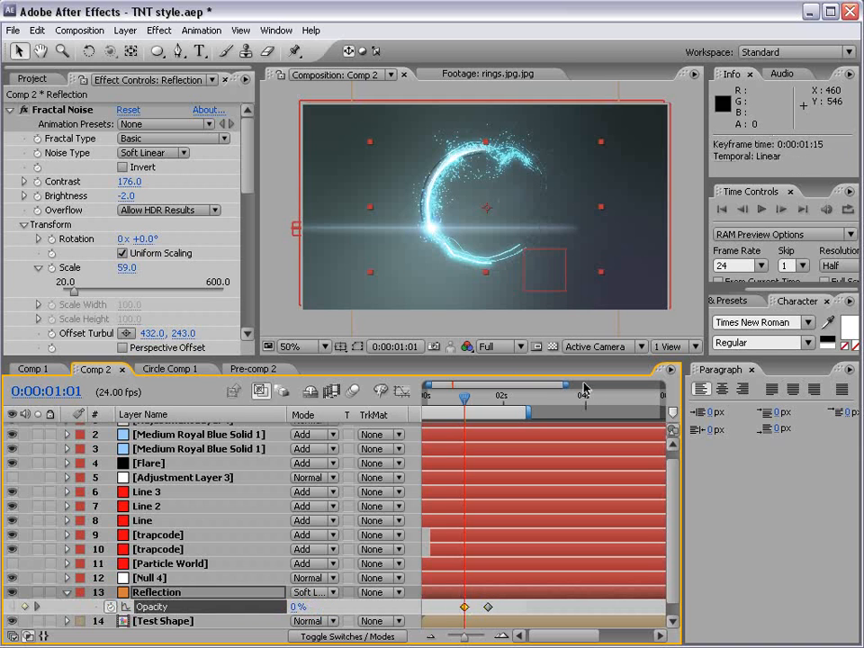
- Shift both Reflection opacity keyframes about 9 frames later so the fade-in ends at about 2 seconds
{"action": "left_click_drag", "start_coordinate": [481, 401], "coordinate": [487, 399]}
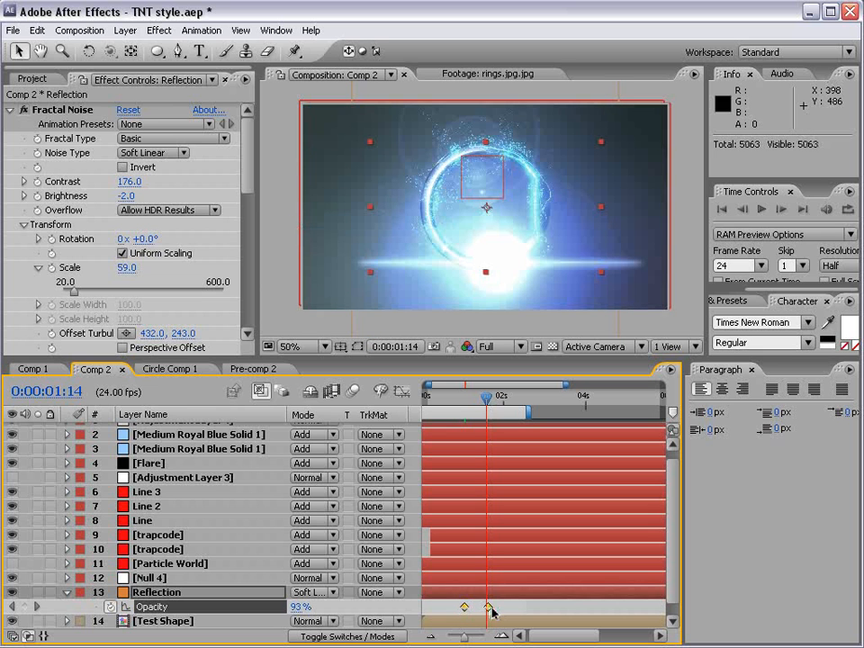
{"action": "left_click_drag", "start_coordinate": [487, 608], "coordinate": [505, 606]}
{"action": "left_click", "coordinate": [534, 429]}
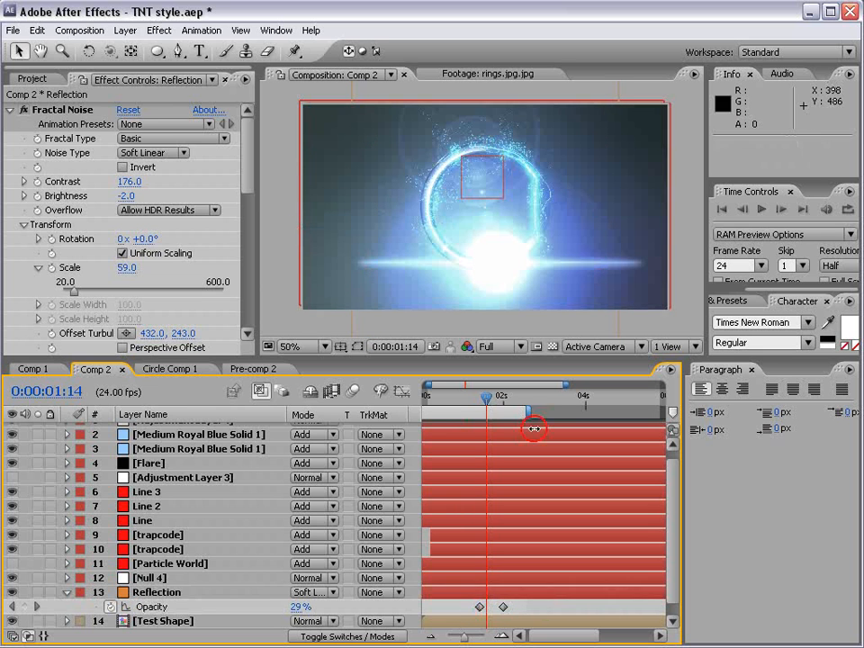
- Preview the ring reveal in the enlarged composition view and scrub to 0:00:02:01 in the normal layout
{"action": "left_click", "coordinate": [435, 403]}
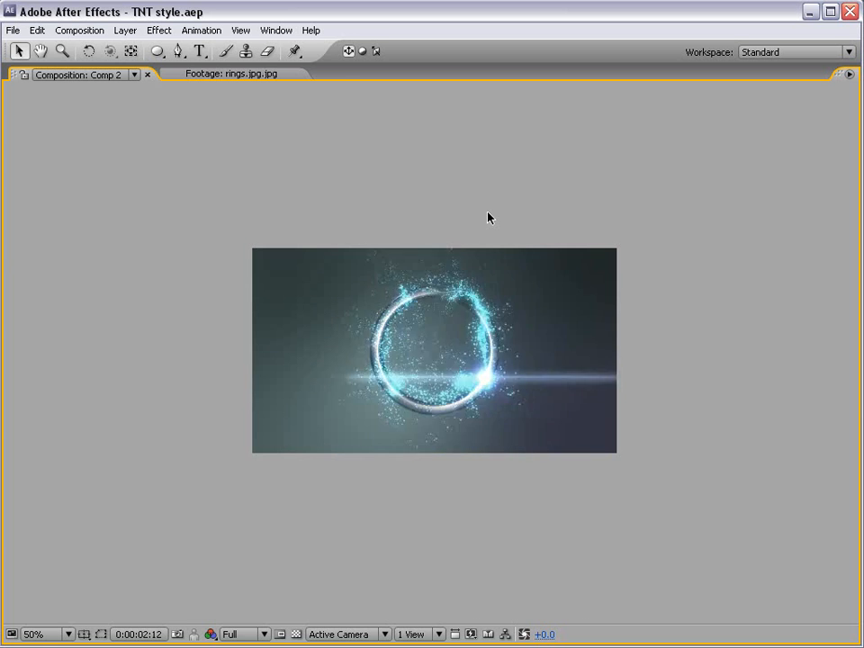
{"action": "key", "text": "period"}
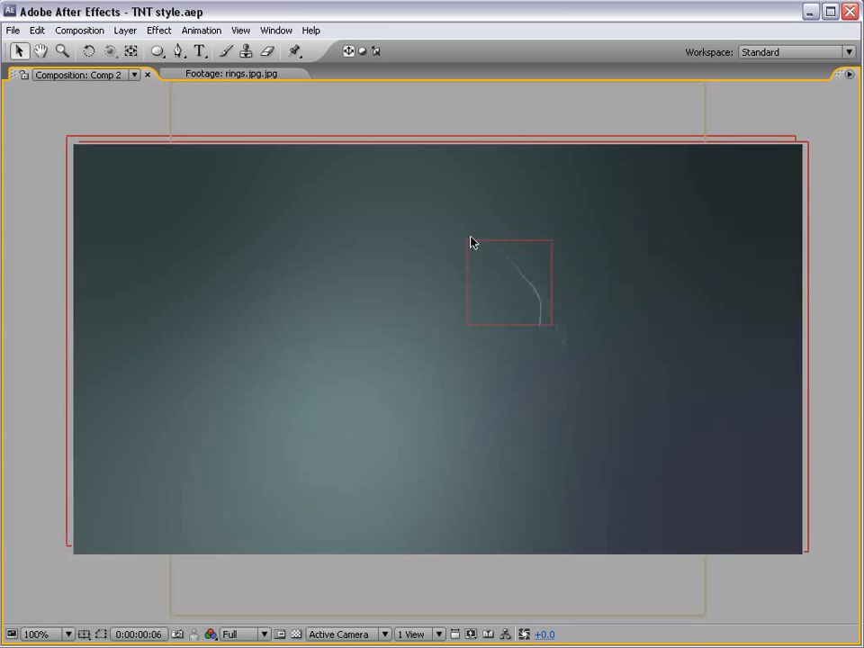
{"action": "key", "text": "grave"}
{"action": "key", "text": "comma"}
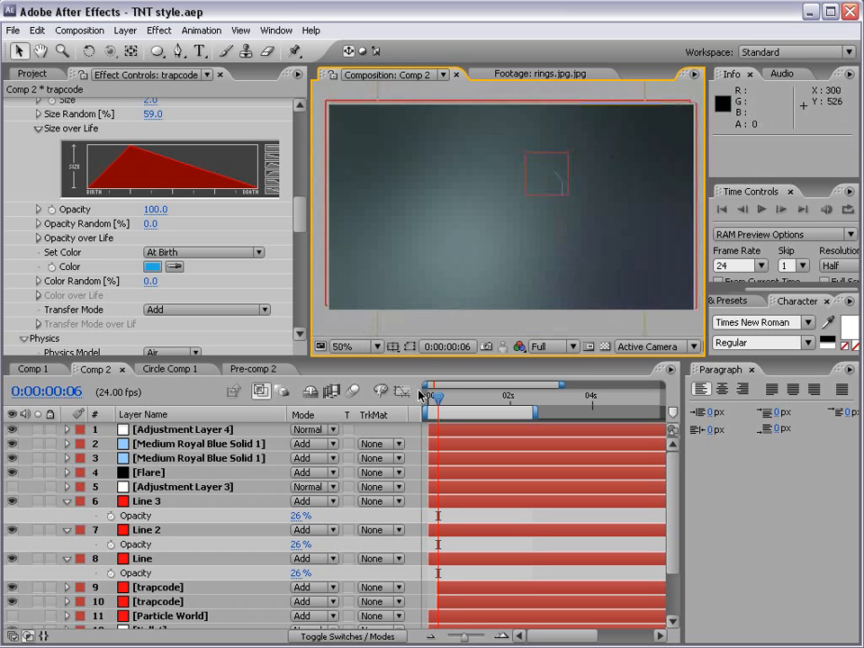
{"action": "left_click", "coordinate": [513, 401]}
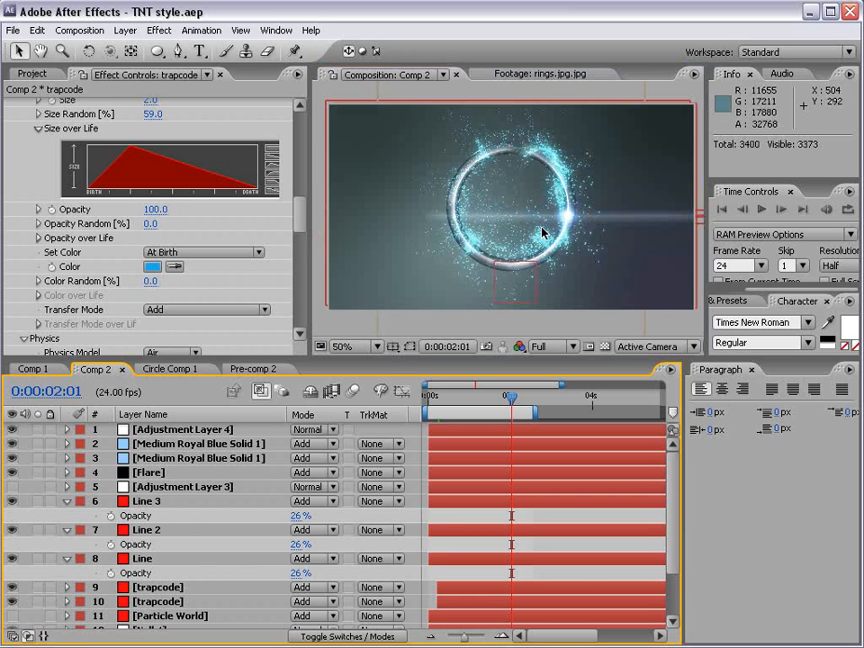
- Change the upper trapcode layer's particle Color to a pale blue and scrub back to 0:00:00:19 to check it
{"action": "scroll", "coordinate": [540, 233], "scroll_direction": "up", "scroll_amount": 1}
{"action": "key", "text": "space"}
{"action": "scroll", "coordinate": [193, 577], "scroll_direction": "down", "scroll_amount": 3}
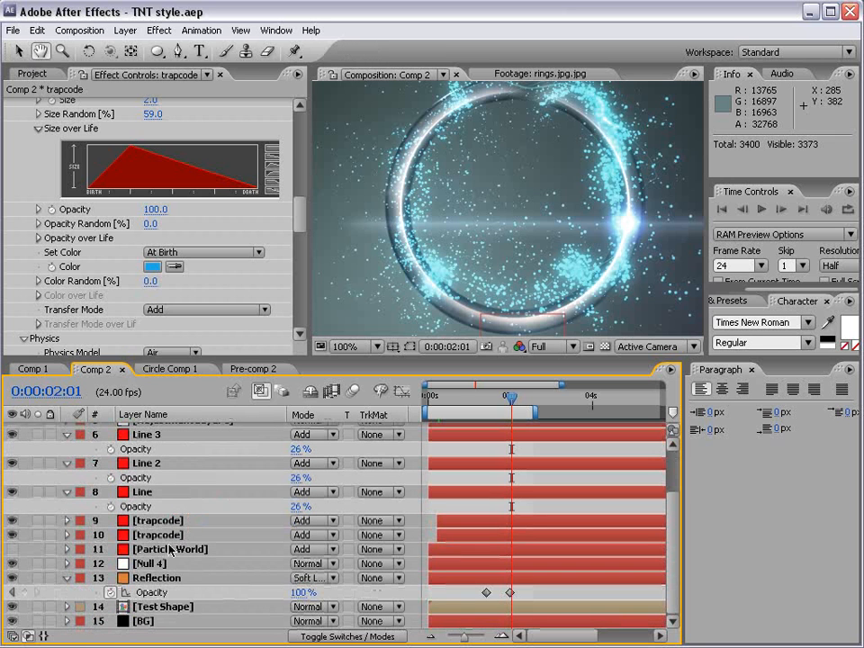
{"action": "left_click", "coordinate": [158, 521]}
{"action": "scroll", "coordinate": [302, 137], "scroll_direction": "down", "scroll_amount": 1}
{"action": "left_click_drag", "start_coordinate": [304, 137], "coordinate": [305, 221]}
{"action": "left_click", "coordinate": [154, 220]}
{"action": "left_click", "coordinate": [272, 392]}
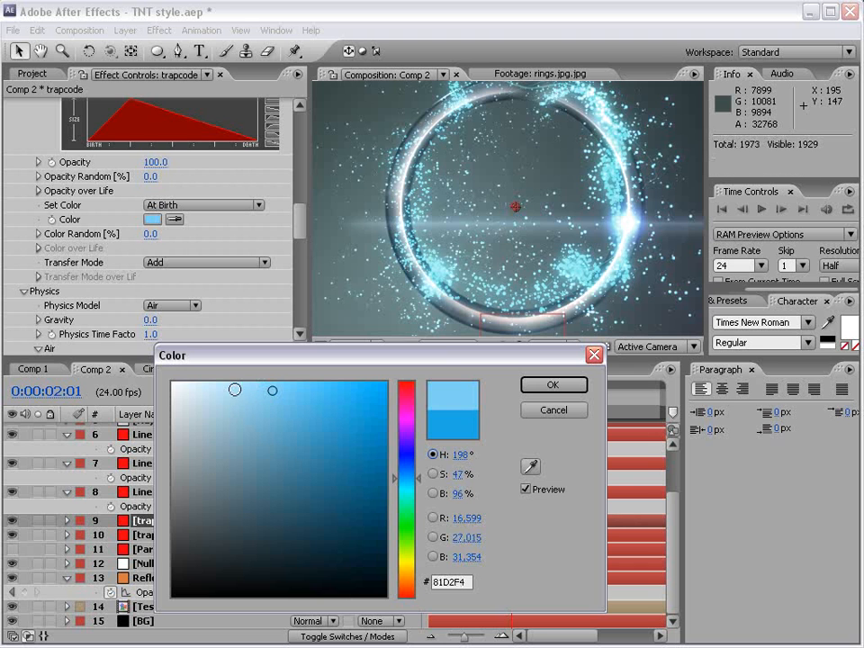
{"action": "left_click", "coordinate": [234, 389]}
{"action": "key", "text": "Return"}
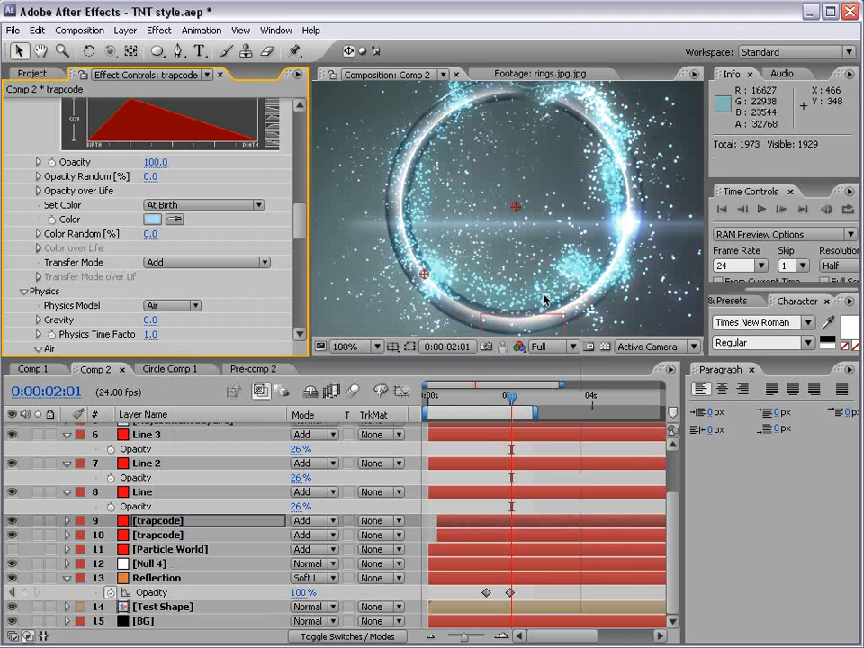
{"action": "left_click_drag", "start_coordinate": [483, 399], "coordinate": [461, 400]}
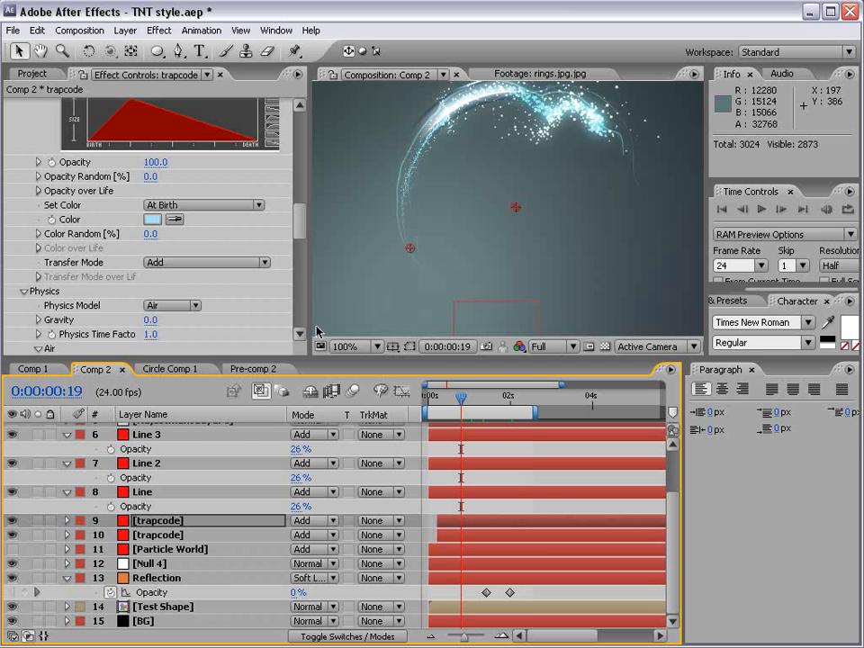
- Open Comp 1 and scrub to 0:00:01:23 to examine the finished logo animation for comparison
{"action": "left_click", "coordinate": [32, 369]}
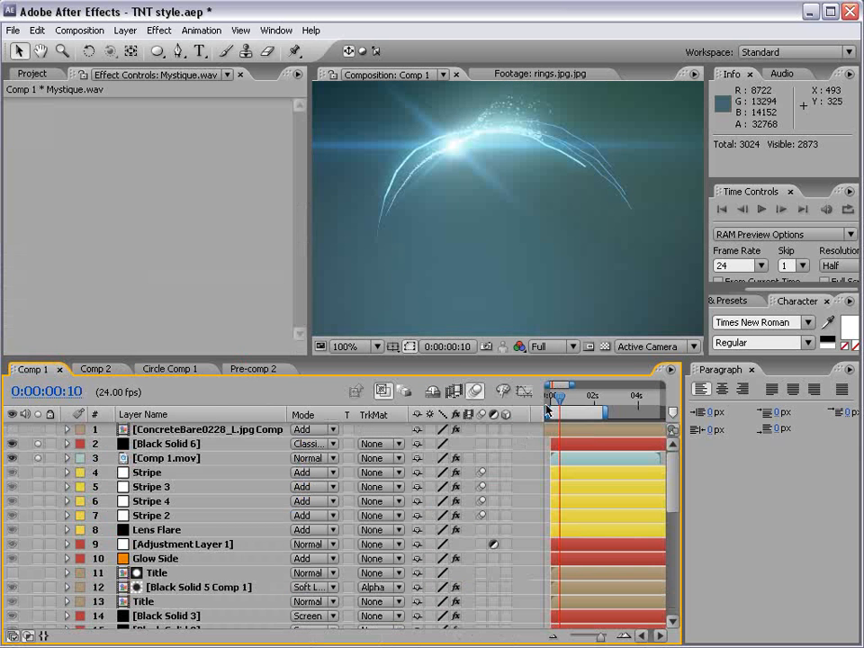
{"action": "key", "text": "comma"}
{"action": "left_click_drag", "start_coordinate": [565, 403], "coordinate": [581, 402]}
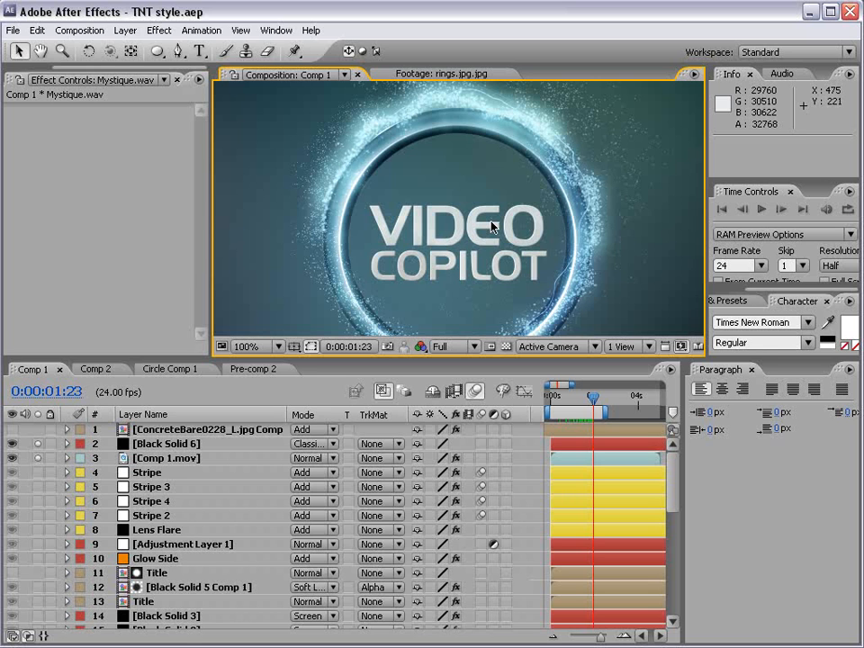
- Switch to Firefox, browse the Video Copilot products page, and return to After Effects
{"action": "key", "text": "alt+Tab"}
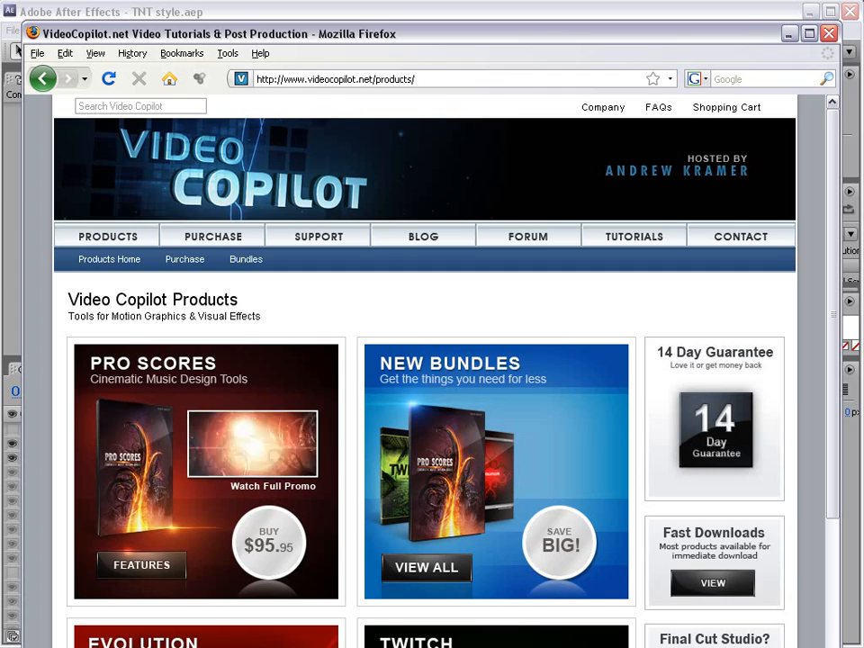
{"action": "scroll", "coordinate": [542, 417], "scroll_direction": "down", "scroll_amount": 10}
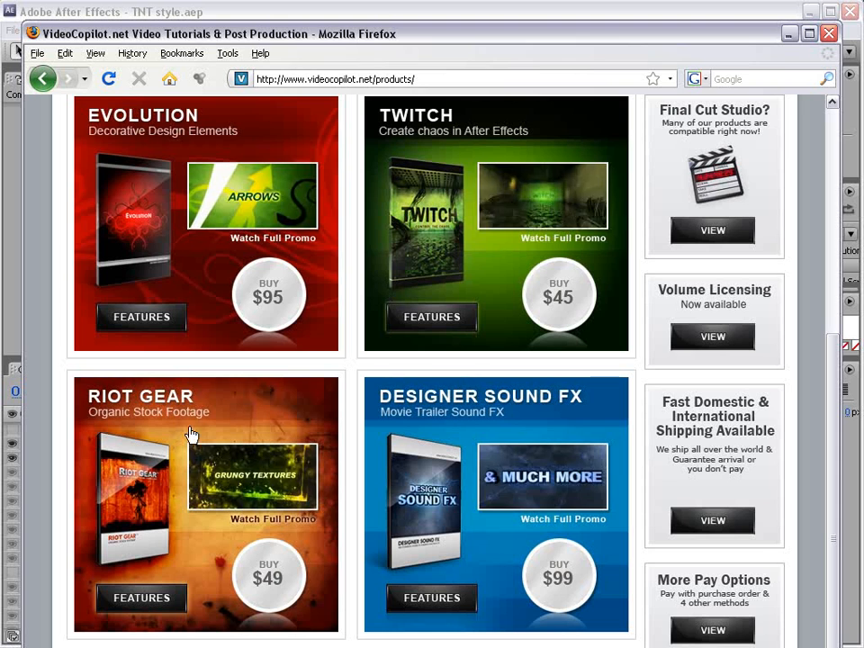
{"action": "left_click", "coordinate": [379, 9]}
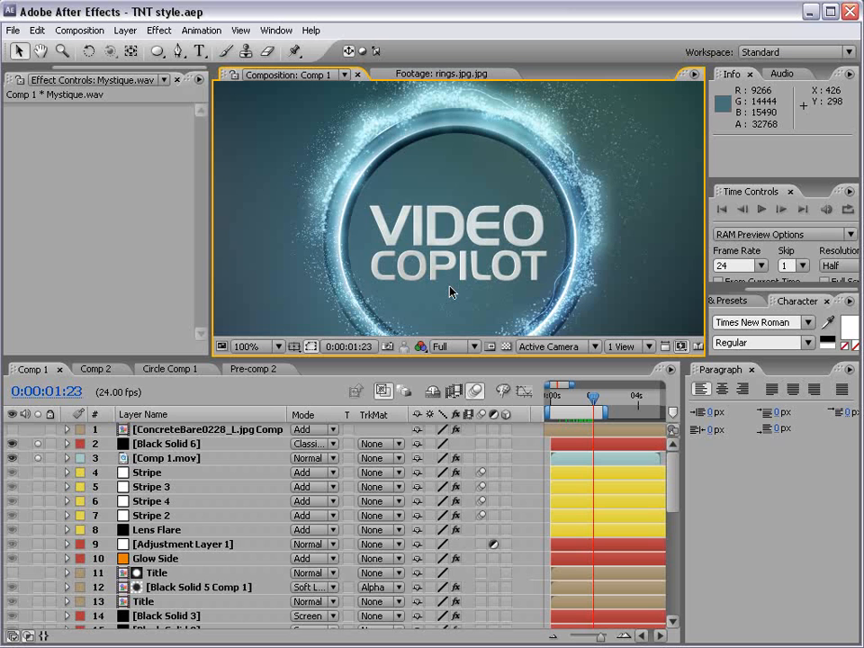
- In Comp 2, duplicate the Test Shape layer and move the copy 132 px to the right, to position 564.0, 242.0
{"action": "left_click", "coordinate": [95, 368]}
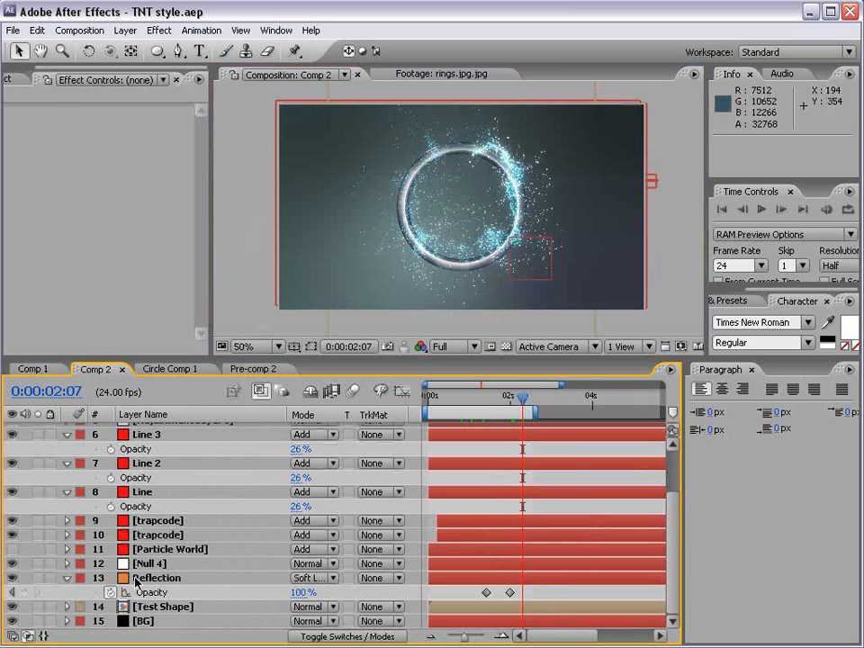
{"action": "left_click", "coordinate": [155, 608]}
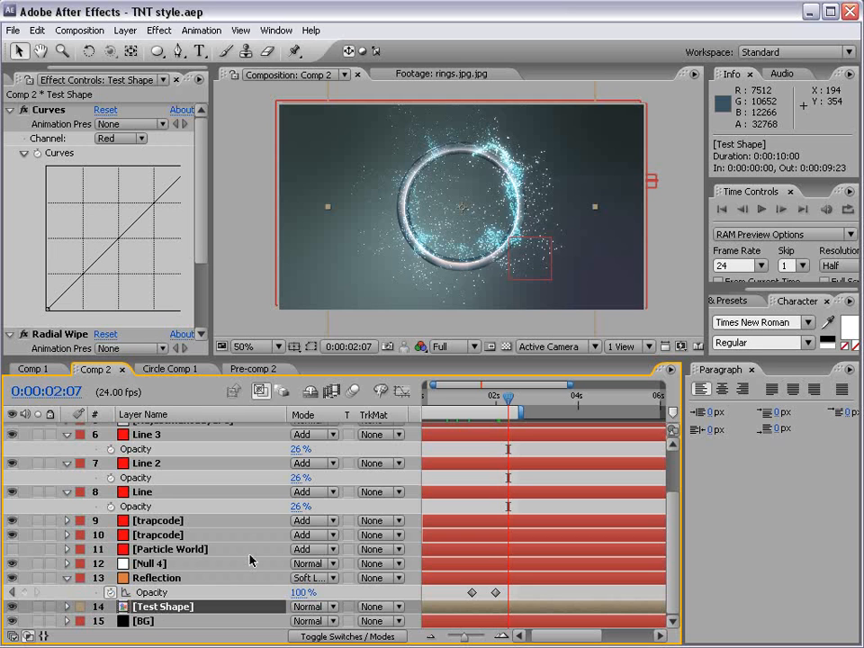
{"action": "key", "text": "ctrl+d"}
{"action": "left_click_drag", "start_coordinate": [431, 237], "coordinate": [491, 239]}
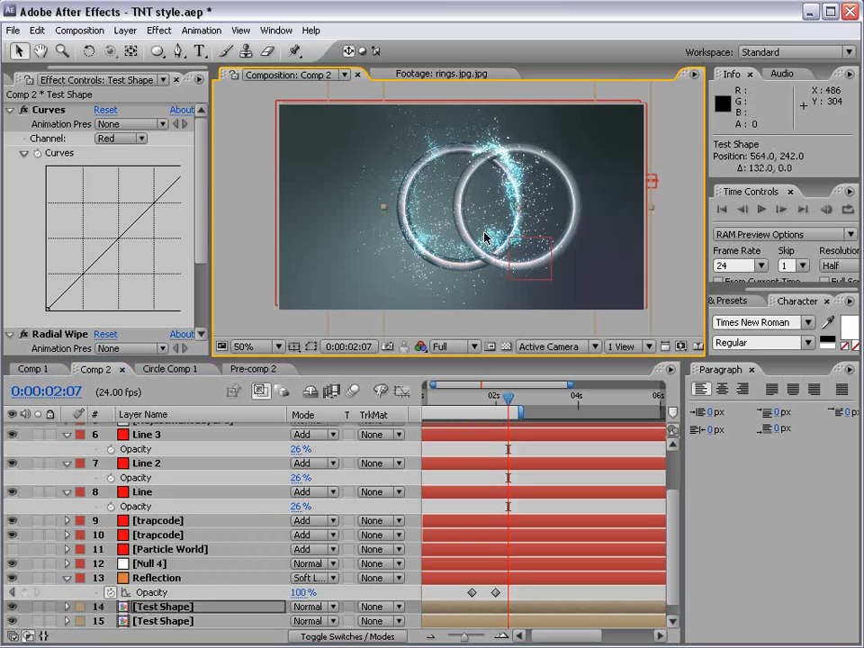
- Scrub from 0:00:01:07 to 0:00:02:10 to check how the two overlapping rings appear, and save the project
{"action": "left_click", "coordinate": [467, 397]}
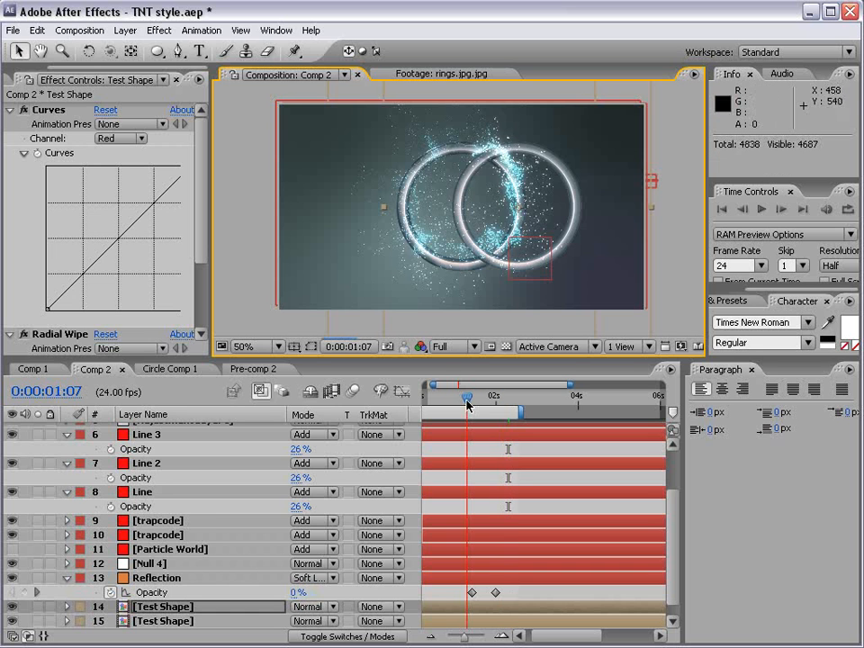
{"action": "left_click_drag", "start_coordinate": [467, 404], "coordinate": [513, 400]}
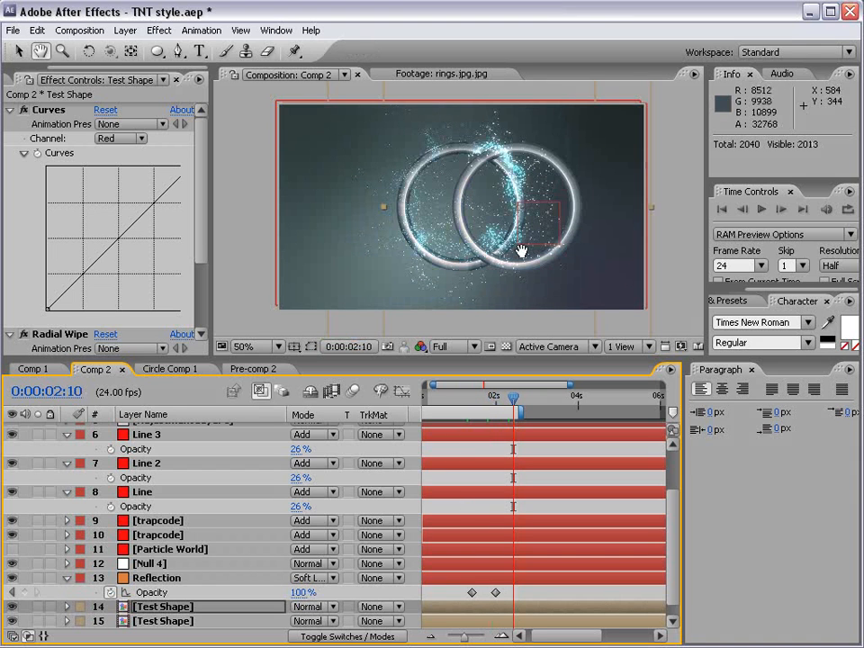
{"action": "left_click_drag", "start_coordinate": [520, 246], "coordinate": [482, 259]}
{"action": "key", "text": "ctrl+s"}
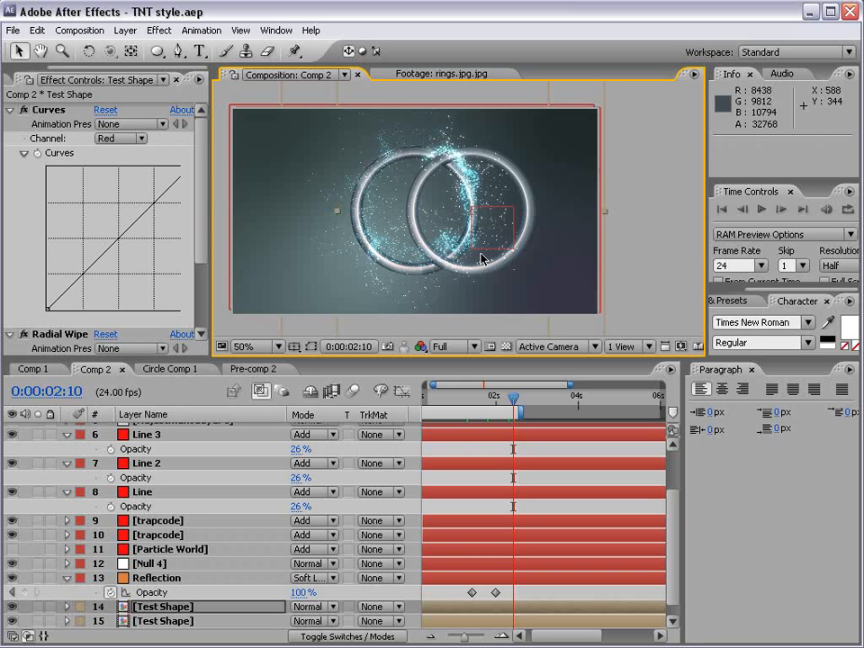